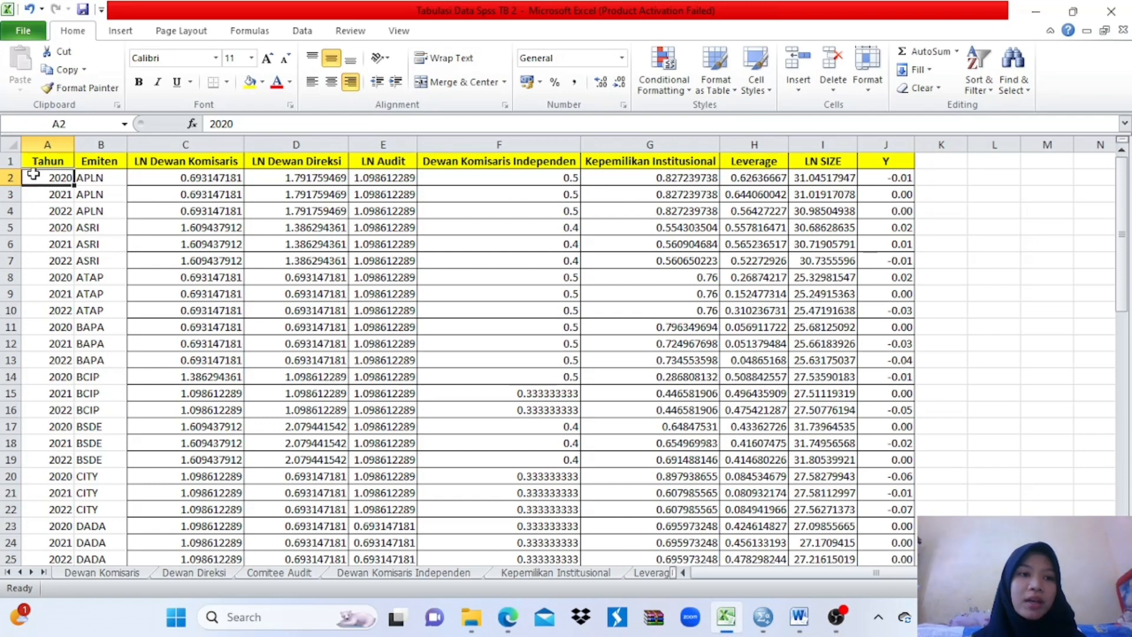
Review the years 2021 and 2022 in the combined data, and view the variable sheets from Dewan Komisaris through Kepemilikan Institusional
{"action": "left_click", "coordinate": [35, 199]}
{"action": "left_click", "coordinate": [39, 215]}
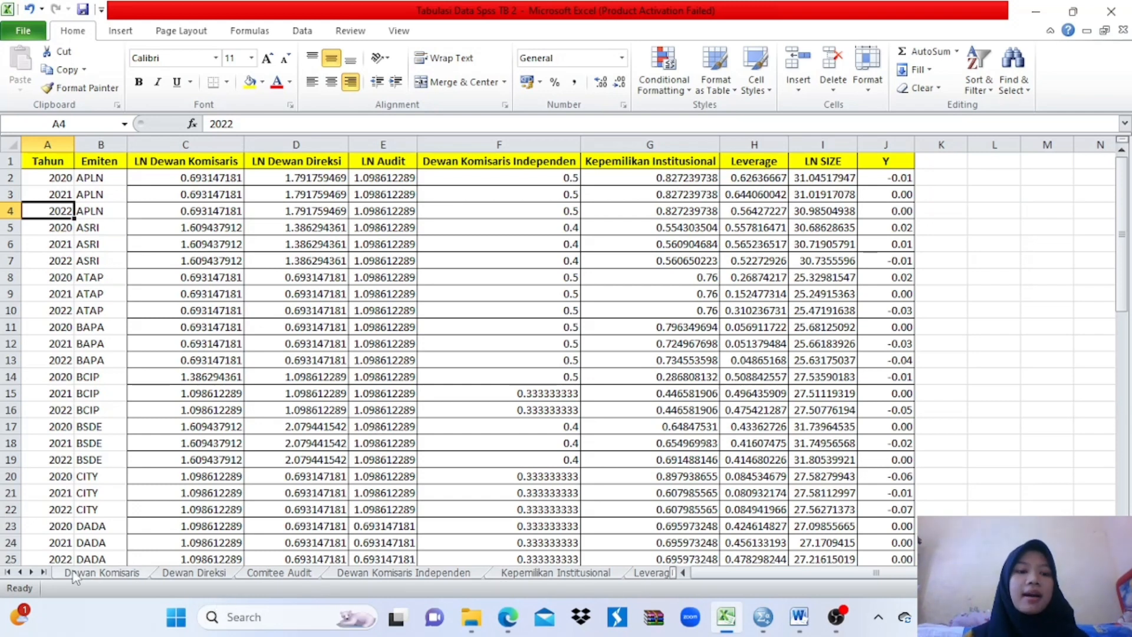
{"action": "left_click", "coordinate": [118, 575]}
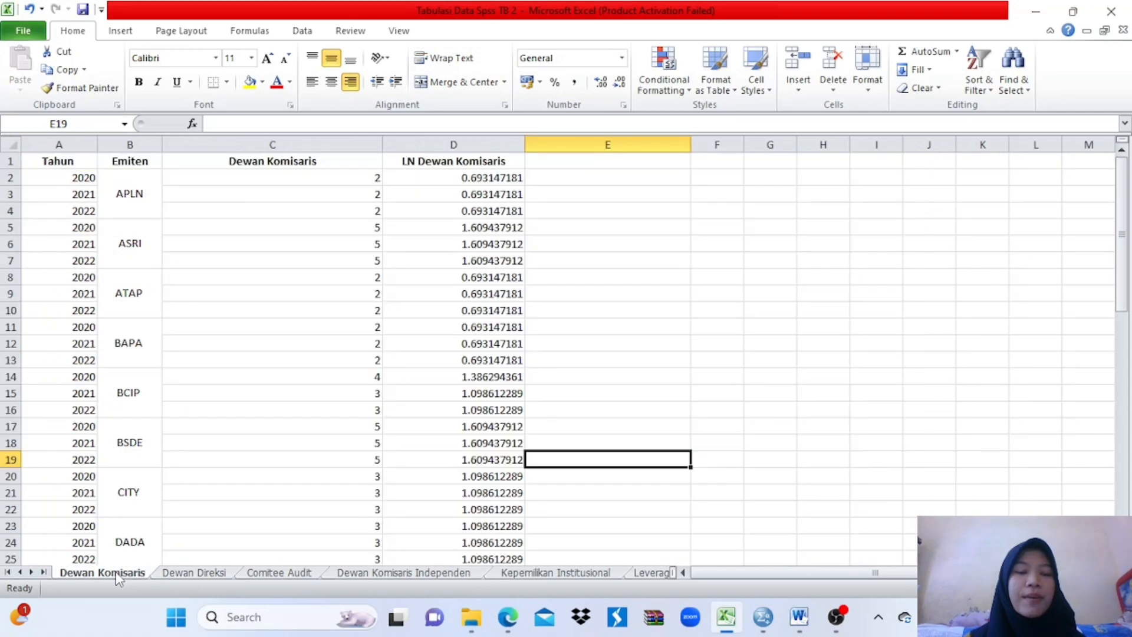
{"action": "left_click", "coordinate": [201, 573]}
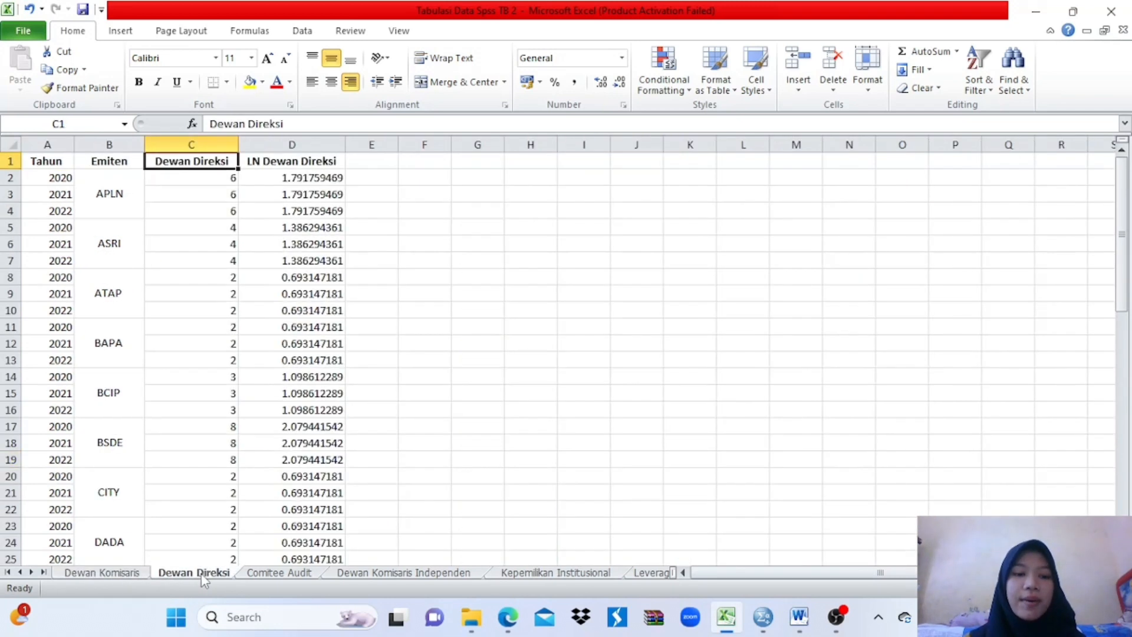
{"action": "left_click", "coordinate": [275, 575]}
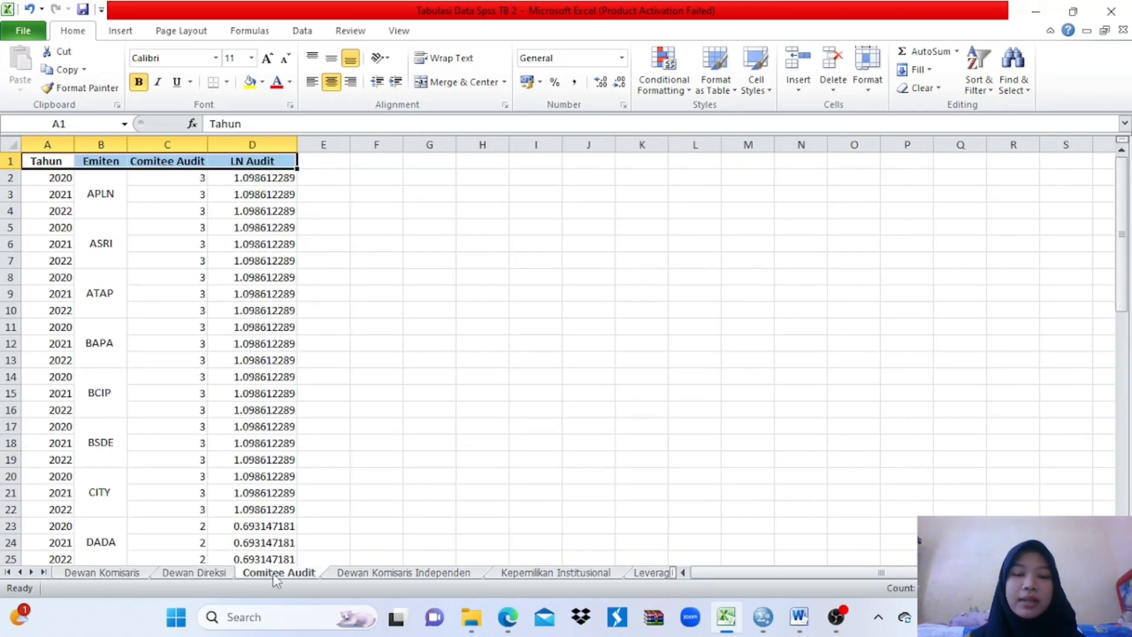
{"action": "left_click", "coordinate": [409, 573]}
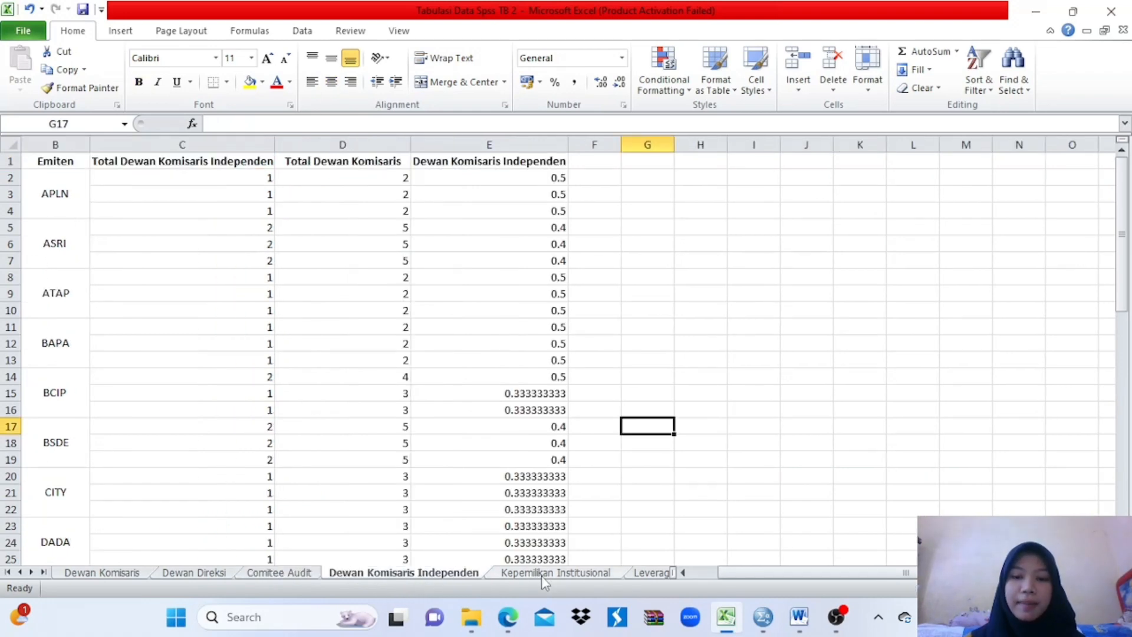
{"action": "left_click", "coordinate": [541, 574]}
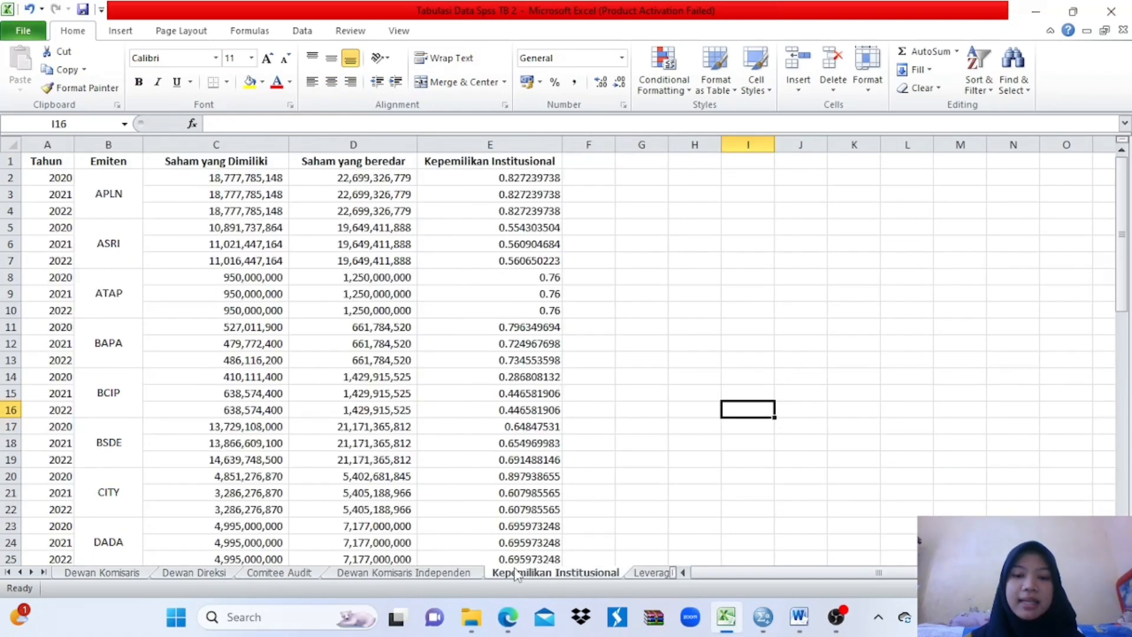
View the remaining variable sheets Leverage, LN SIZE and Y Return Saham
{"action": "left_click", "coordinate": [31, 572]}
{"action": "left_click", "coordinate": [30, 572]}
{"action": "left_click", "coordinate": [30, 572]}
{"action": "left_click", "coordinate": [31, 572]}
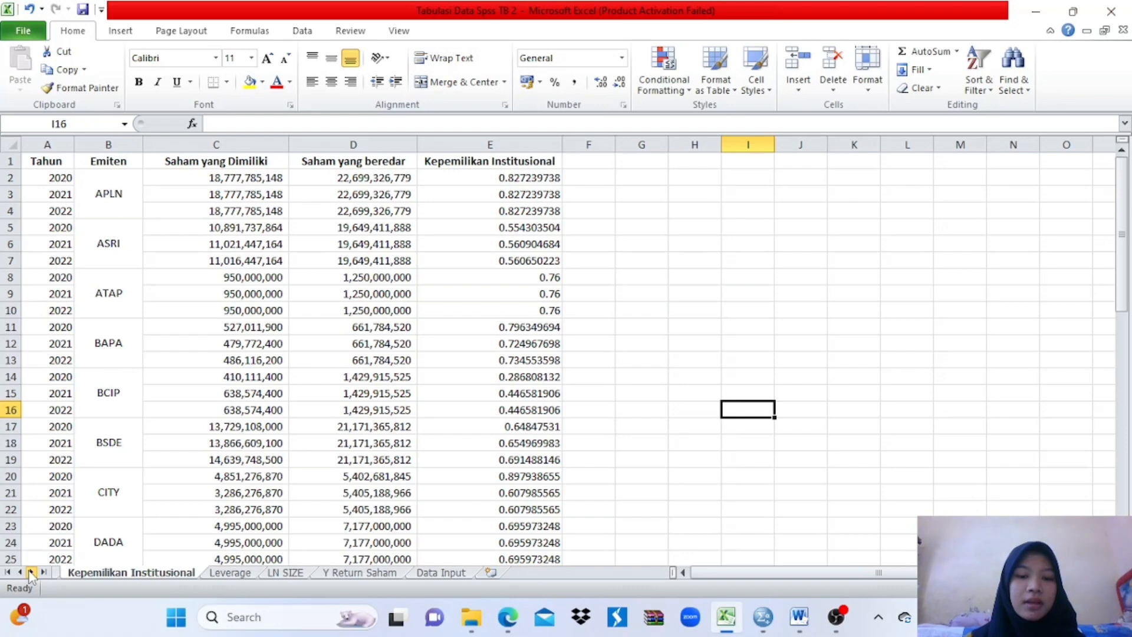
{"action": "left_click", "coordinate": [249, 575]}
{"action": "left_click", "coordinate": [300, 573]}
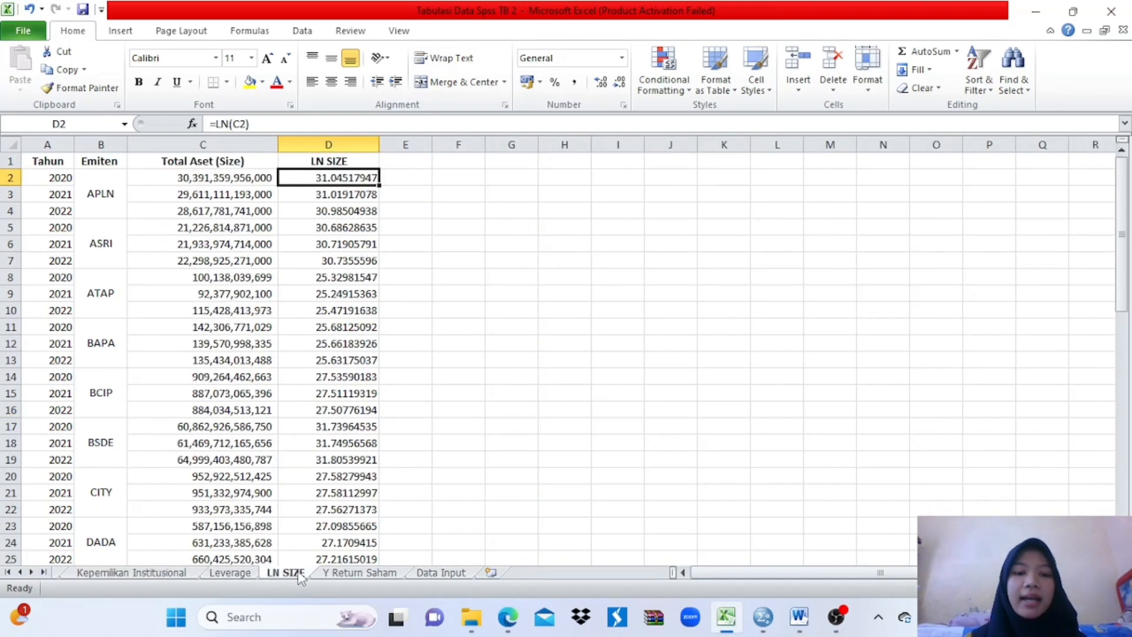
{"action": "left_click", "coordinate": [377, 575]}
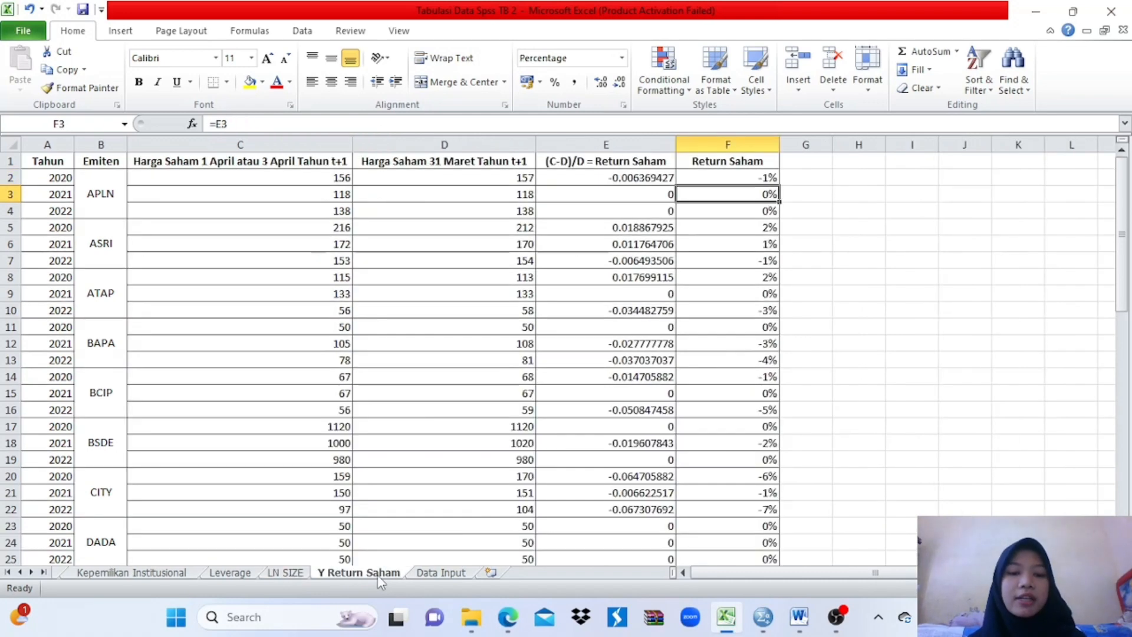
Return to the first sheets and examine Dewan Komisaris, Dewan Direksi, Comitee Audit and Dewan Komisaris Independen one by one
{"action": "left_click", "coordinate": [20, 572]}
{"action": "left_click", "coordinate": [20, 572]}
{"action": "left_click", "coordinate": [20, 573]}
{"action": "left_click", "coordinate": [20, 572]}
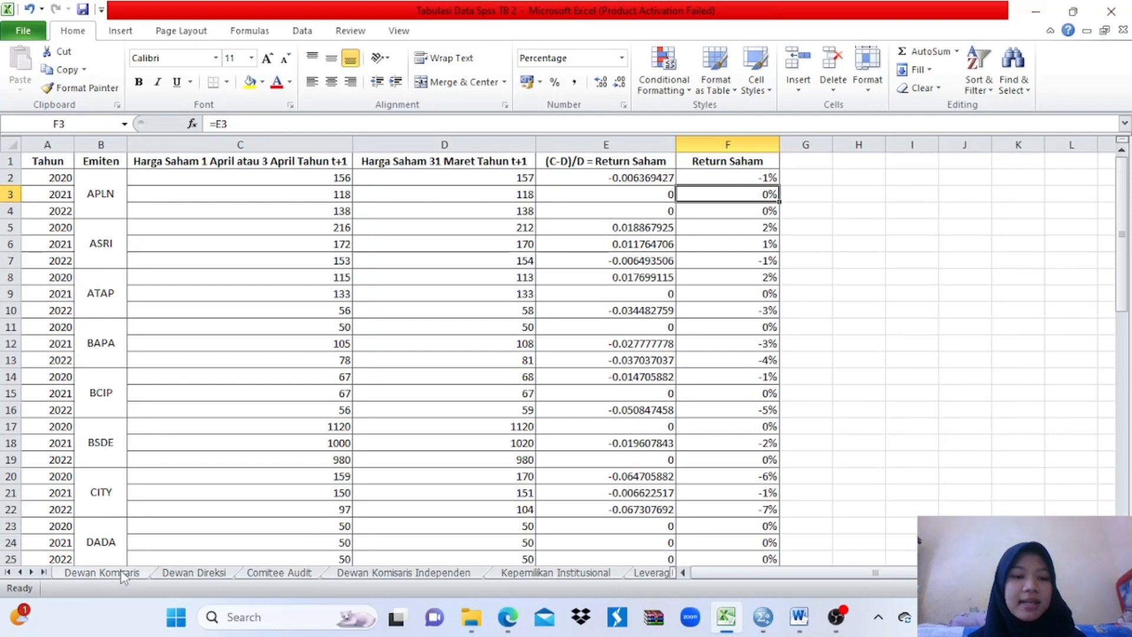
{"action": "left_click", "coordinate": [122, 575]}
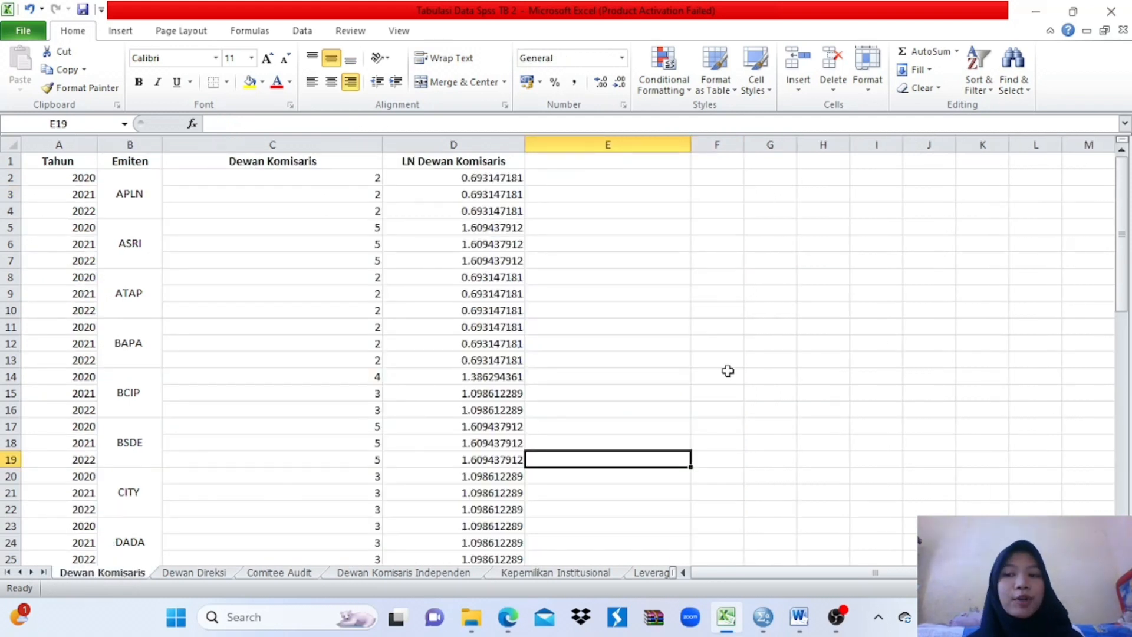
{"action": "left_click", "coordinate": [190, 574]}
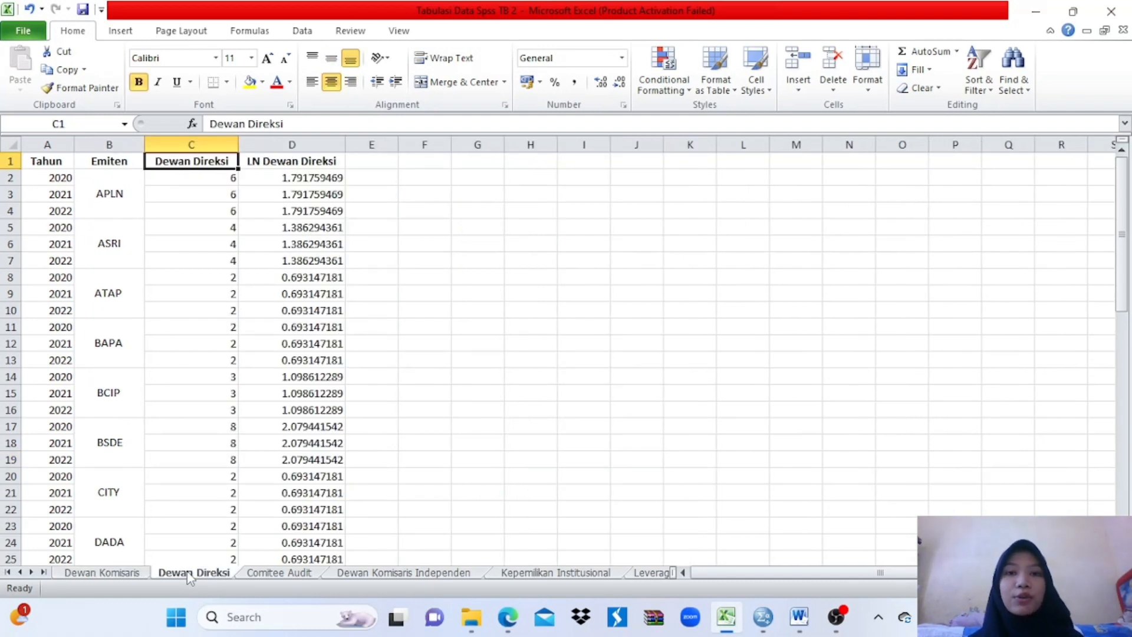
{"action": "left_click", "coordinate": [274, 574]}
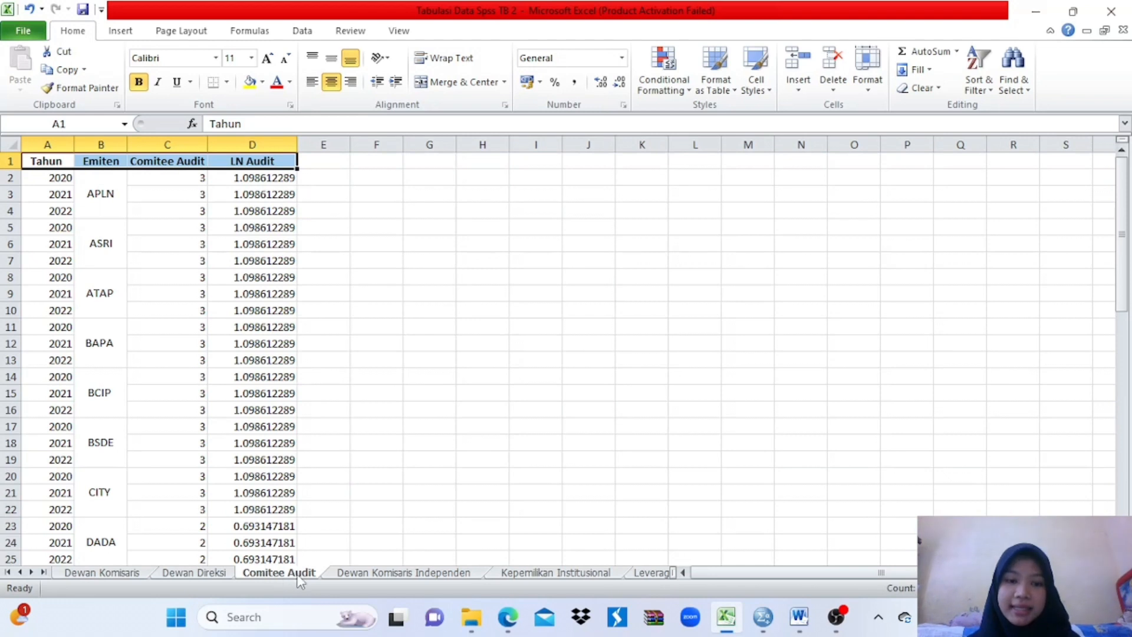
{"action": "left_click", "coordinate": [371, 575]}
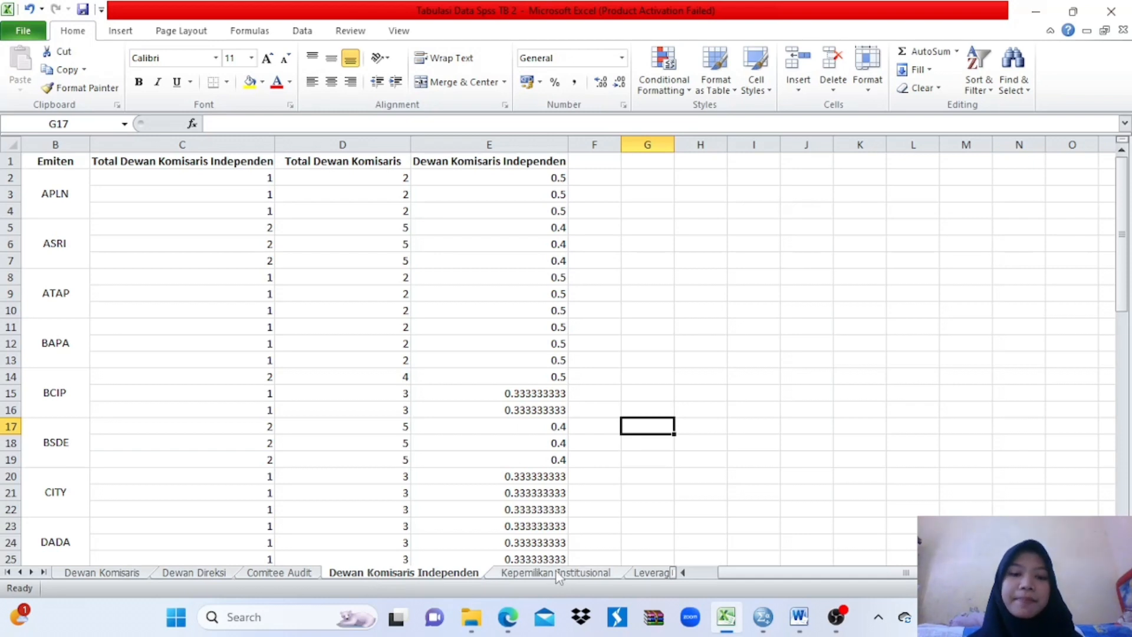
On the Kepemilikan Institusional sheet, inspect the first row's owned shares, outstanding shares and the ratio formula in E2
{"action": "left_click", "coordinate": [31, 572]}
{"action": "left_click", "coordinate": [31, 572]}
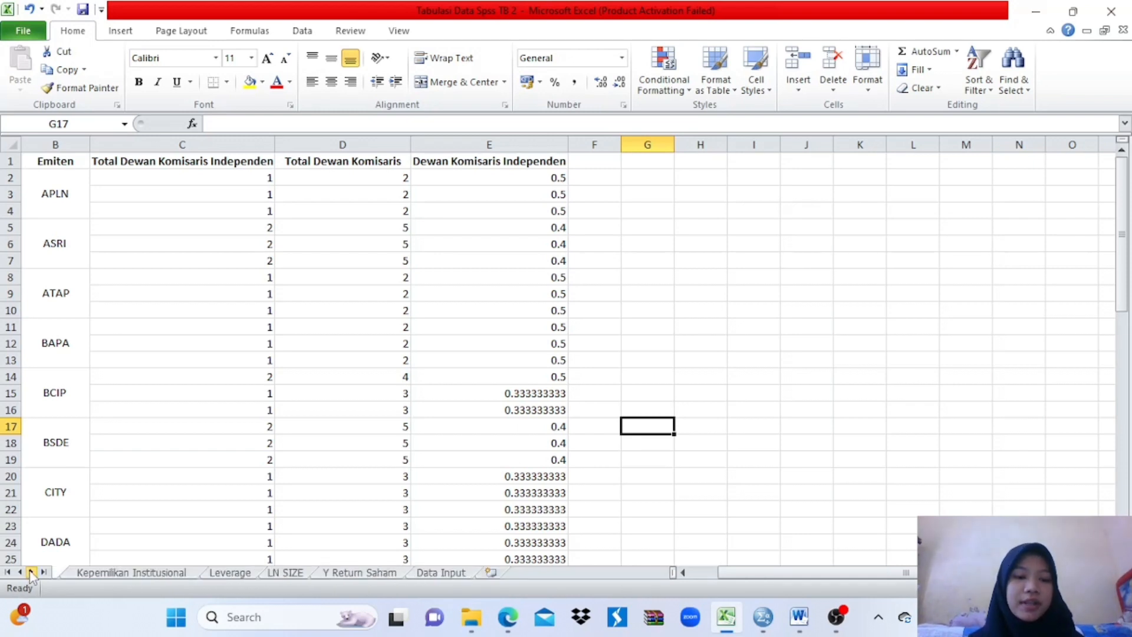
{"action": "left_click", "coordinate": [151, 573]}
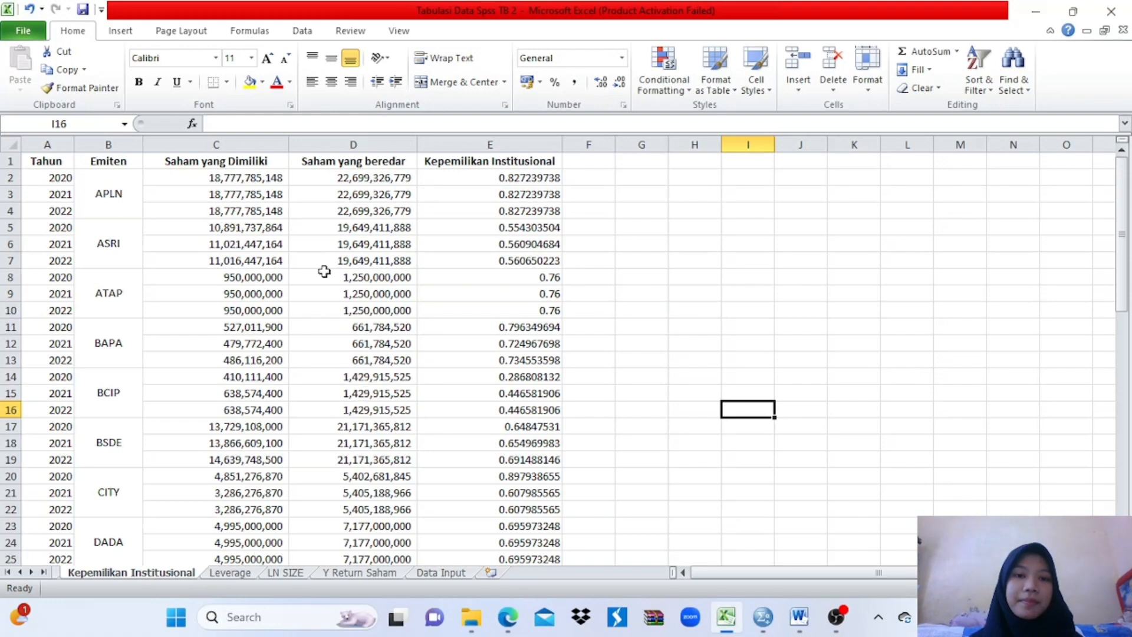
{"action": "left_click", "coordinate": [246, 176]}
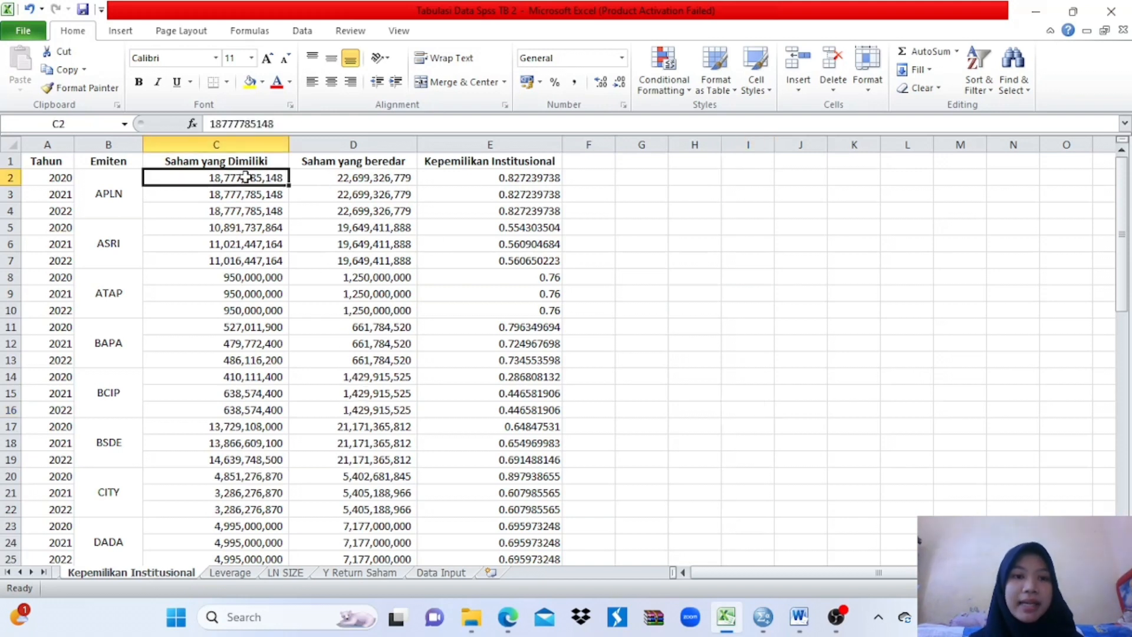
{"action": "left_click", "coordinate": [407, 176]}
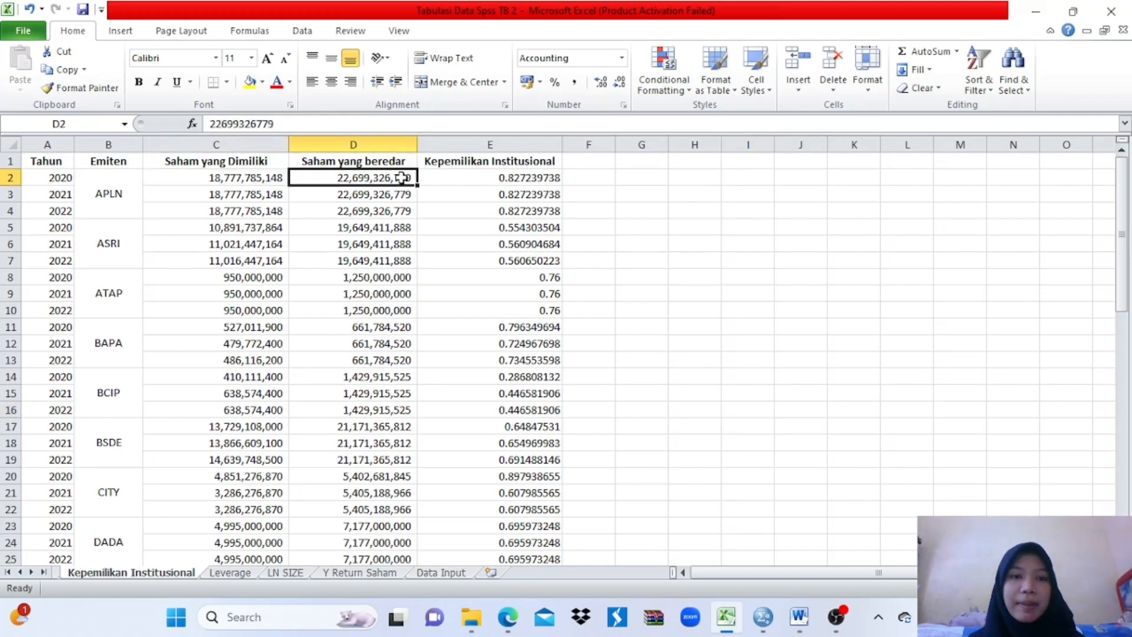
{"action": "left_click", "coordinate": [528, 180]}
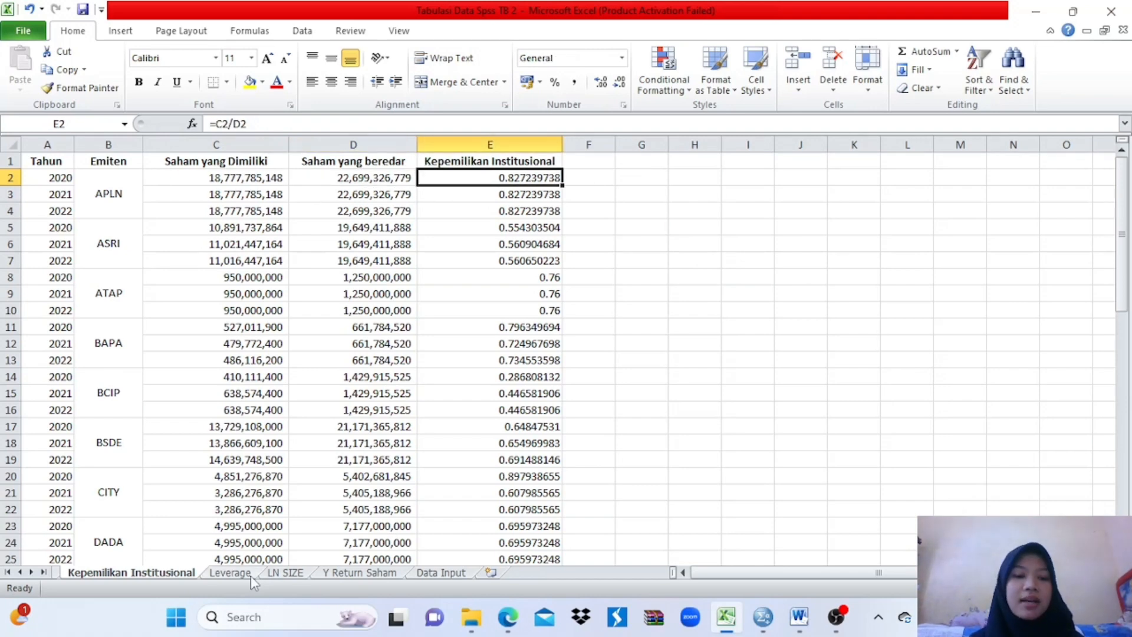
On the Leverage sheet, inspect the first row's total debt, total assets and the leverage formula in E2
{"action": "left_click", "coordinate": [236, 573]}
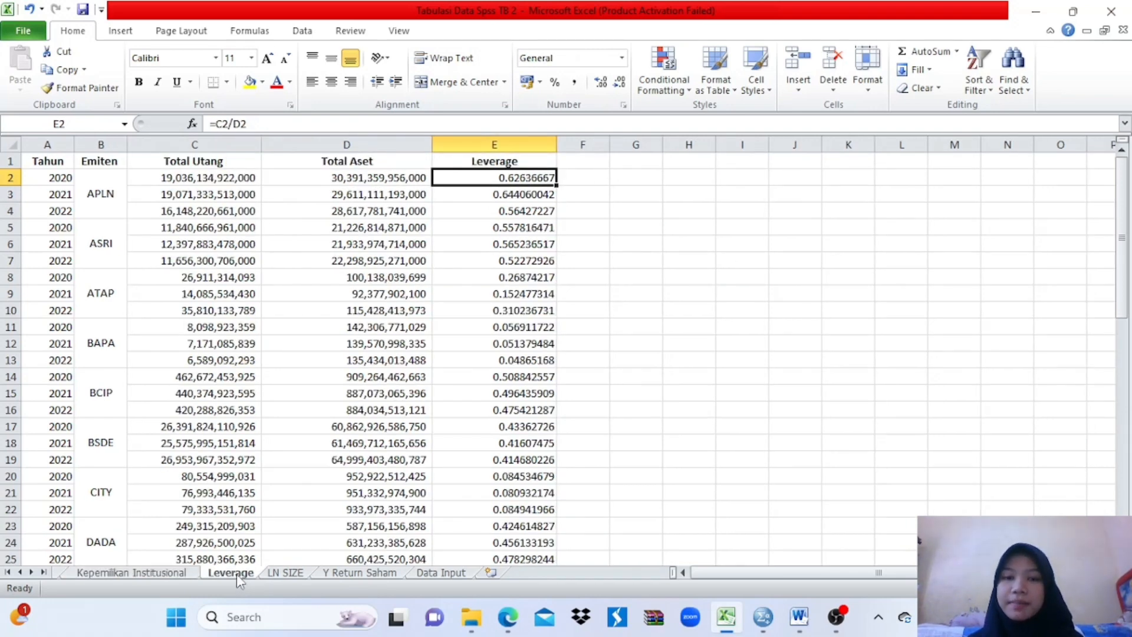
{"action": "left_click", "coordinate": [221, 179]}
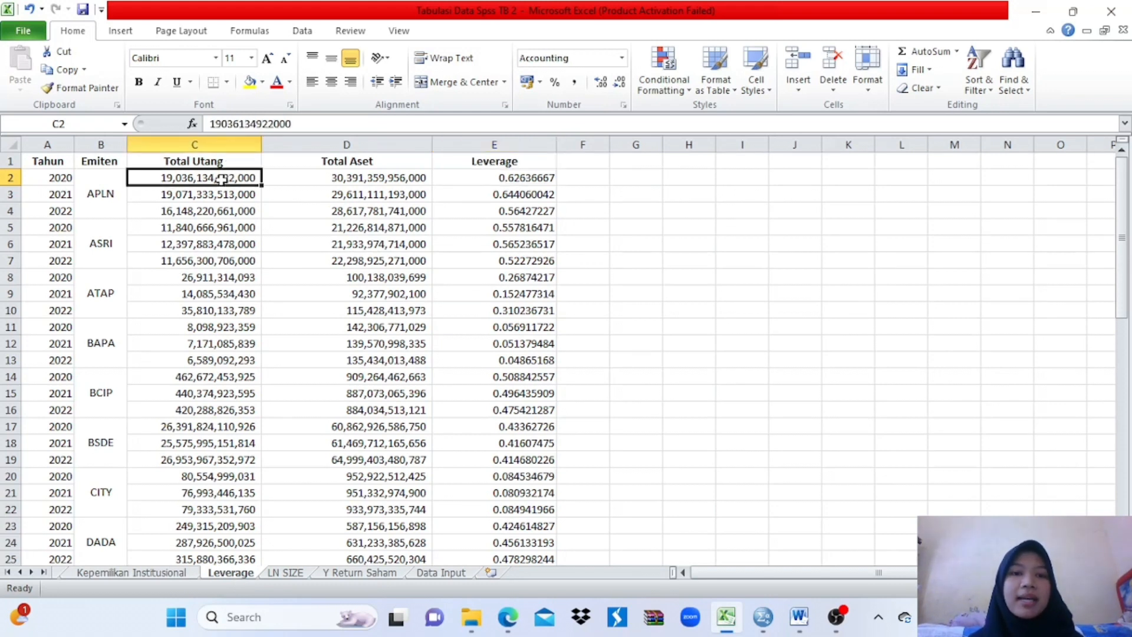
{"action": "left_click", "coordinate": [424, 179]}
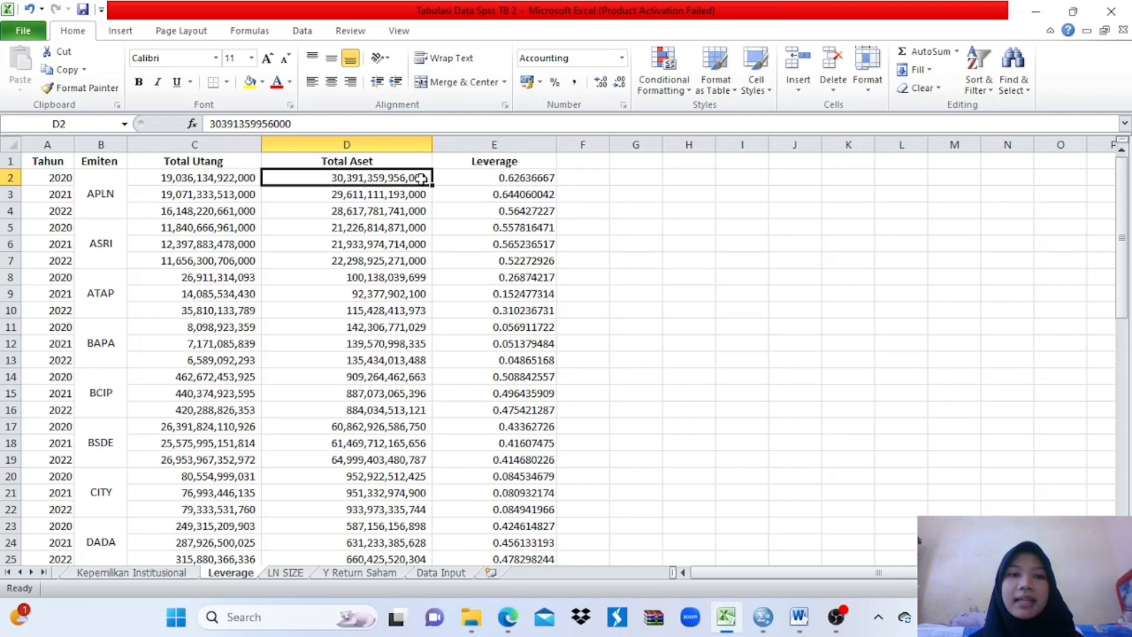
{"action": "left_click", "coordinate": [484, 181]}
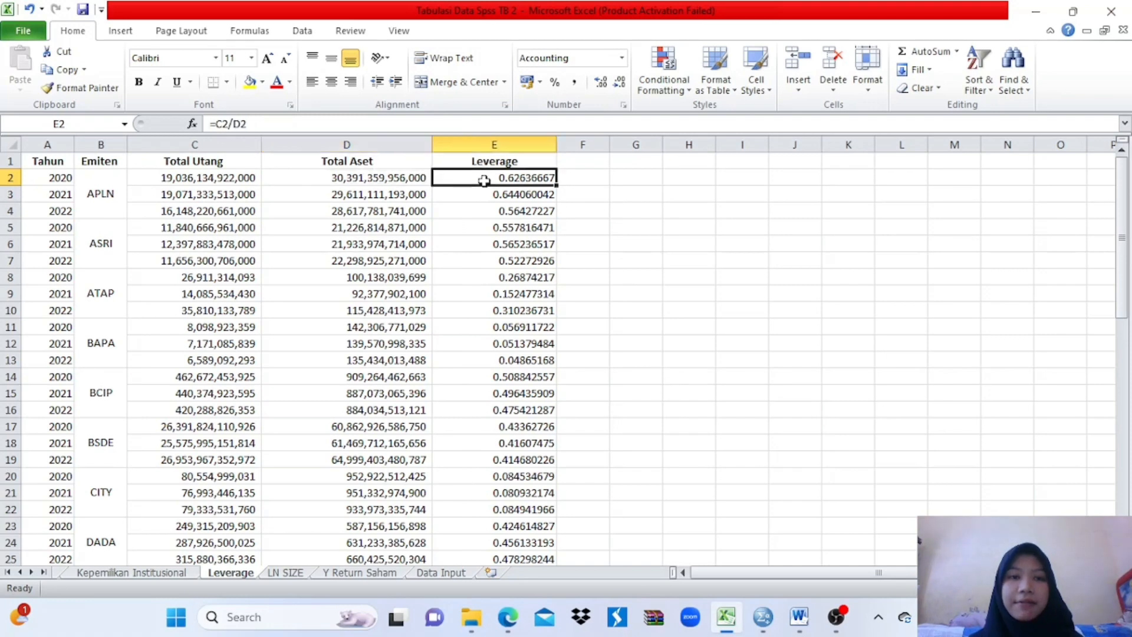
Examine the LN SIZE and Y Return Saham sheets, and return to the combined Data Input sheet
{"action": "left_click", "coordinate": [289, 573]}
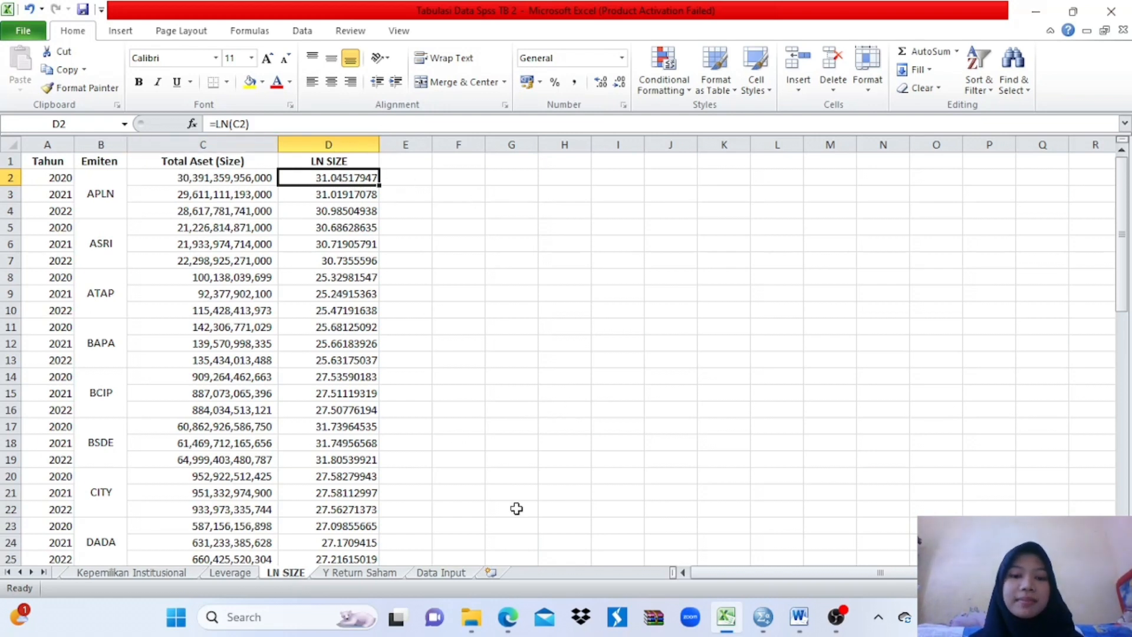
{"action": "left_click", "coordinate": [348, 575]}
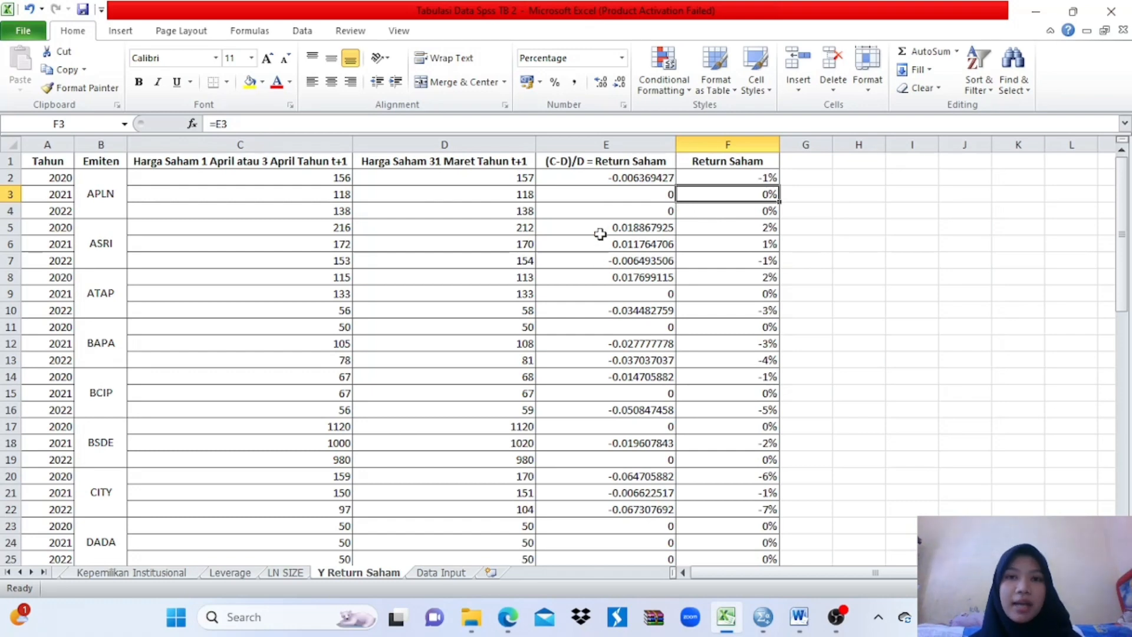
{"action": "key", "text": "ctrl+Page_Down"}
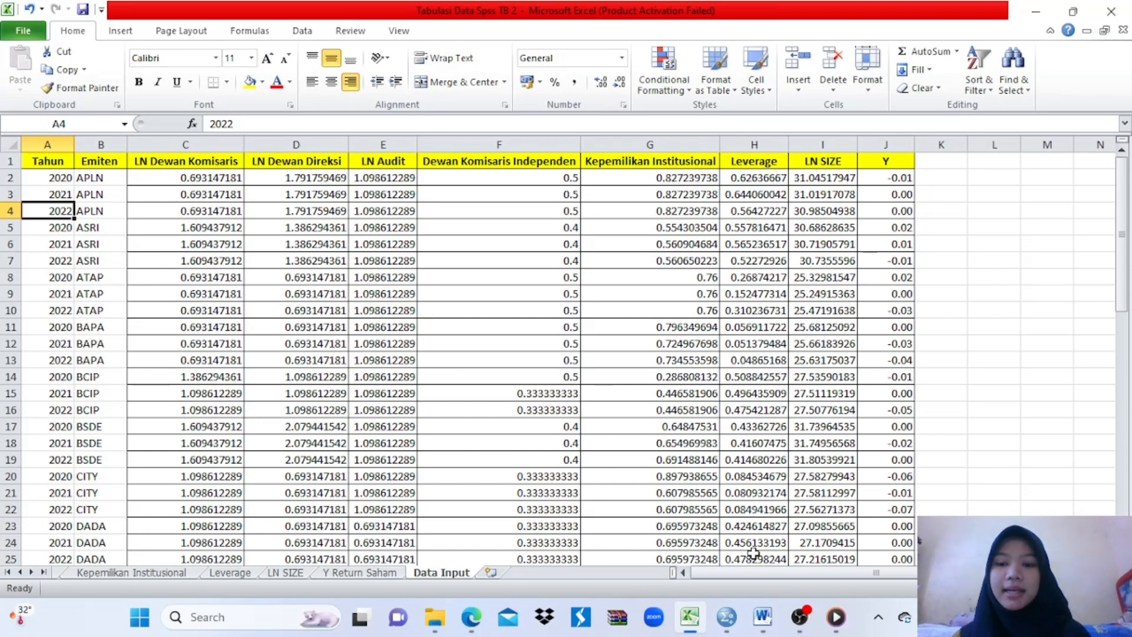
Switch to SPSS Statistics and define the first two variables of the empty dataset, named Tahun and Emiten
{"action": "left_click", "coordinate": [733, 618]}
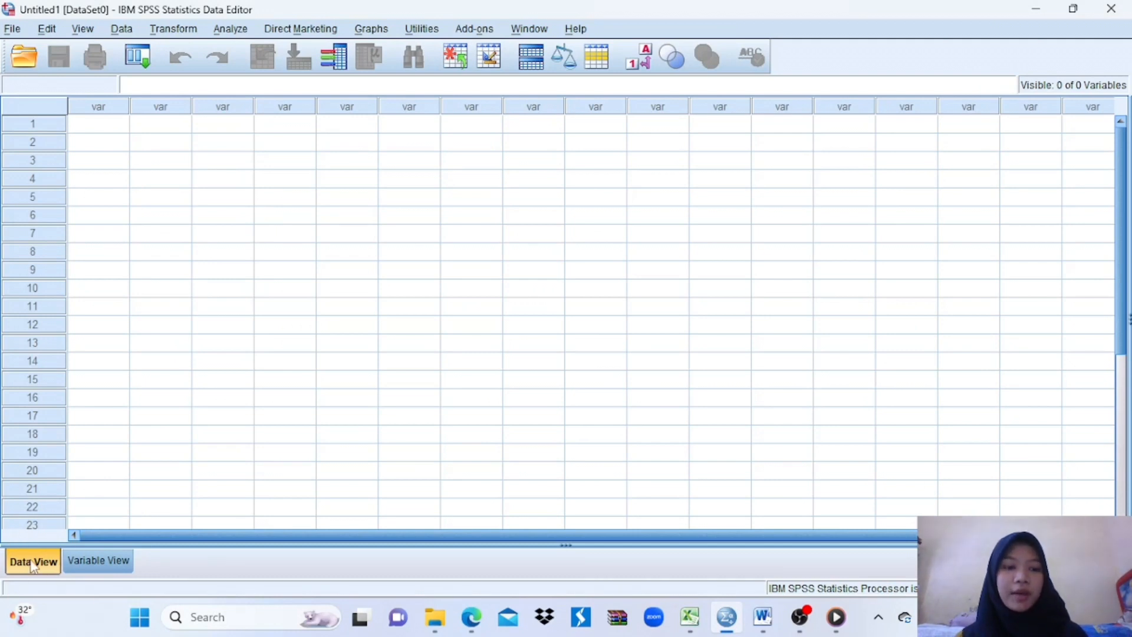
{"action": "left_click", "coordinate": [108, 565]}
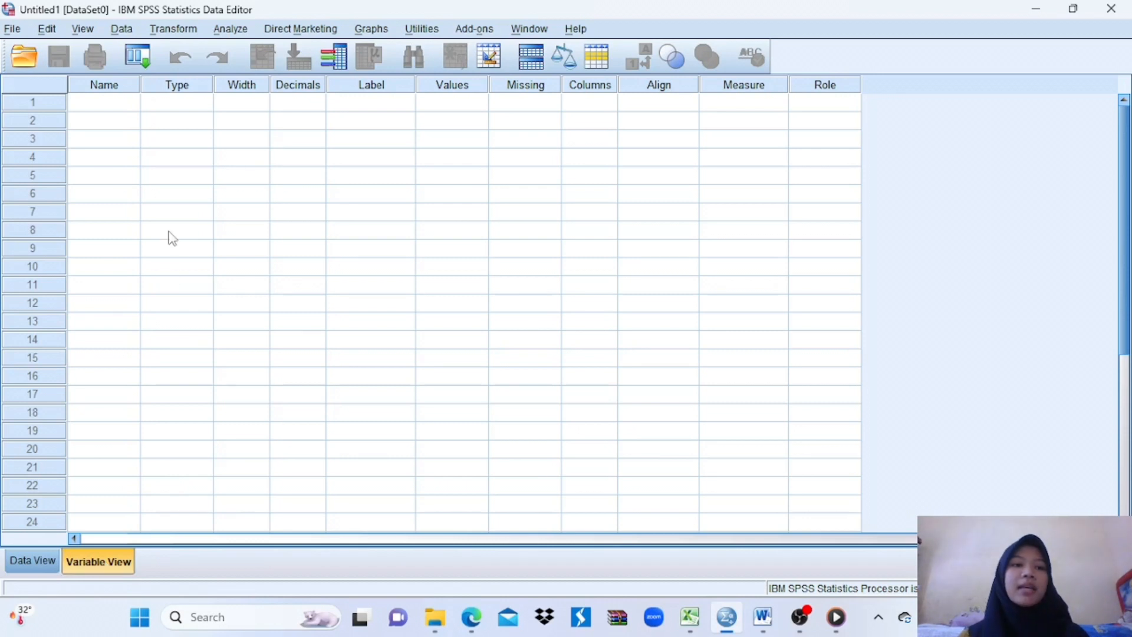
{"action": "left_click", "coordinate": [108, 102]}
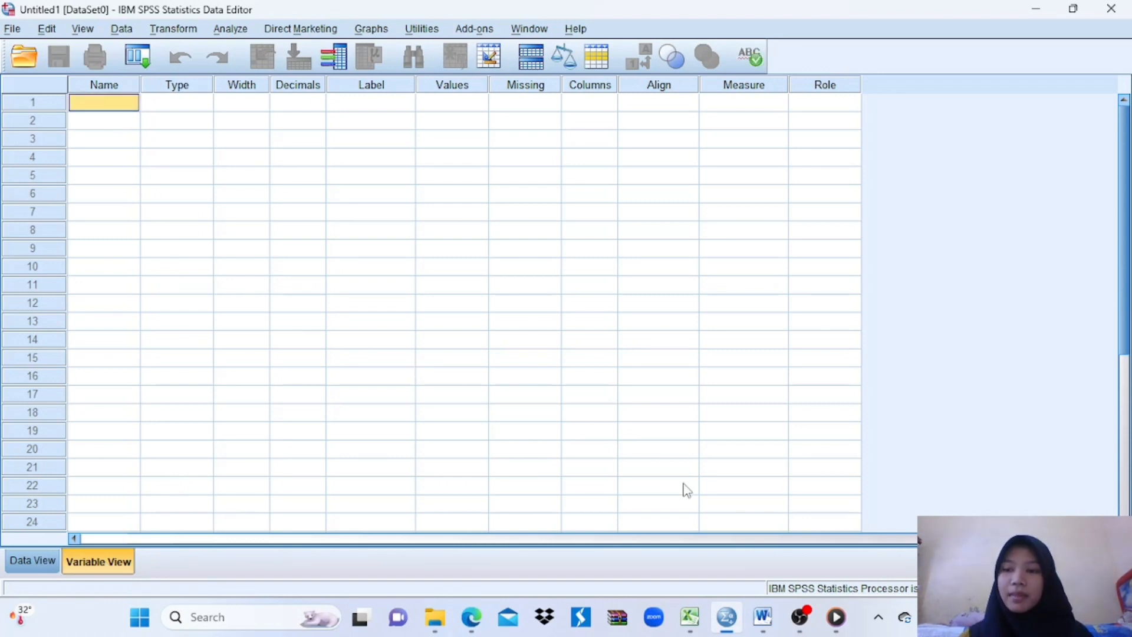
{"action": "type", "text": "Tahun"}
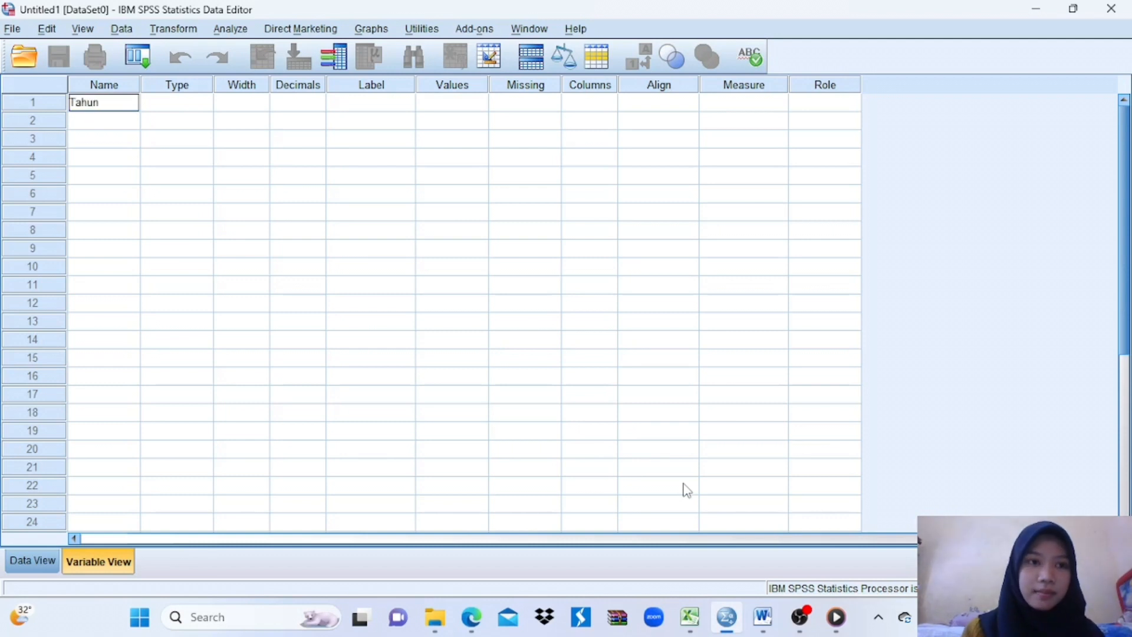
{"action": "key", "text": "Return"}
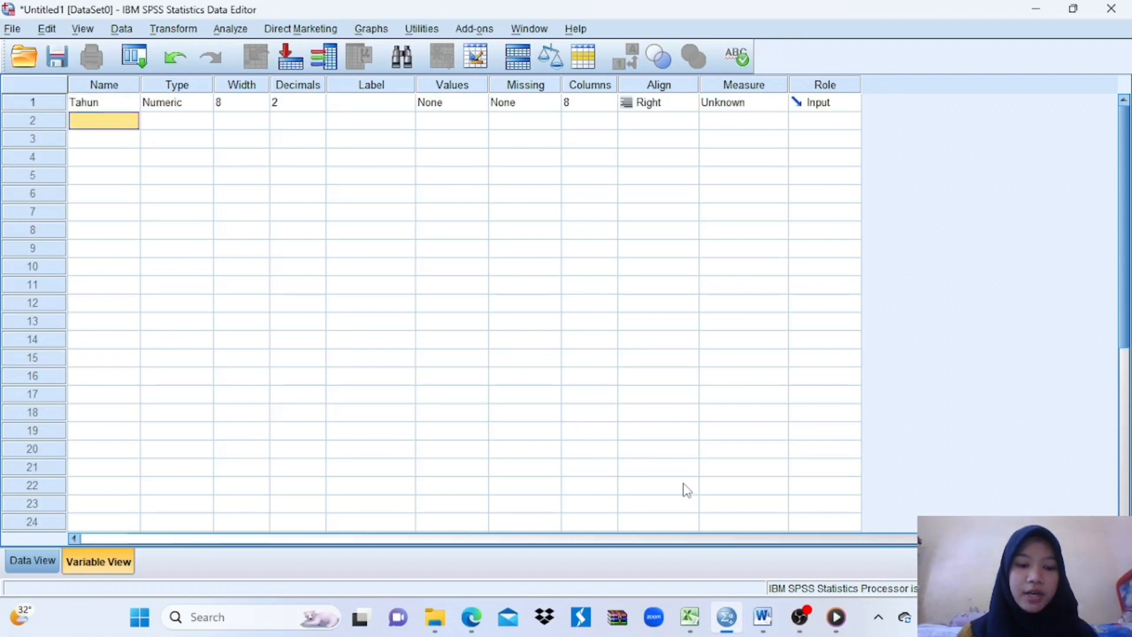
{"action": "key", "text": "Caps_Lock"}
{"action": "type", "text": "Emiten"}
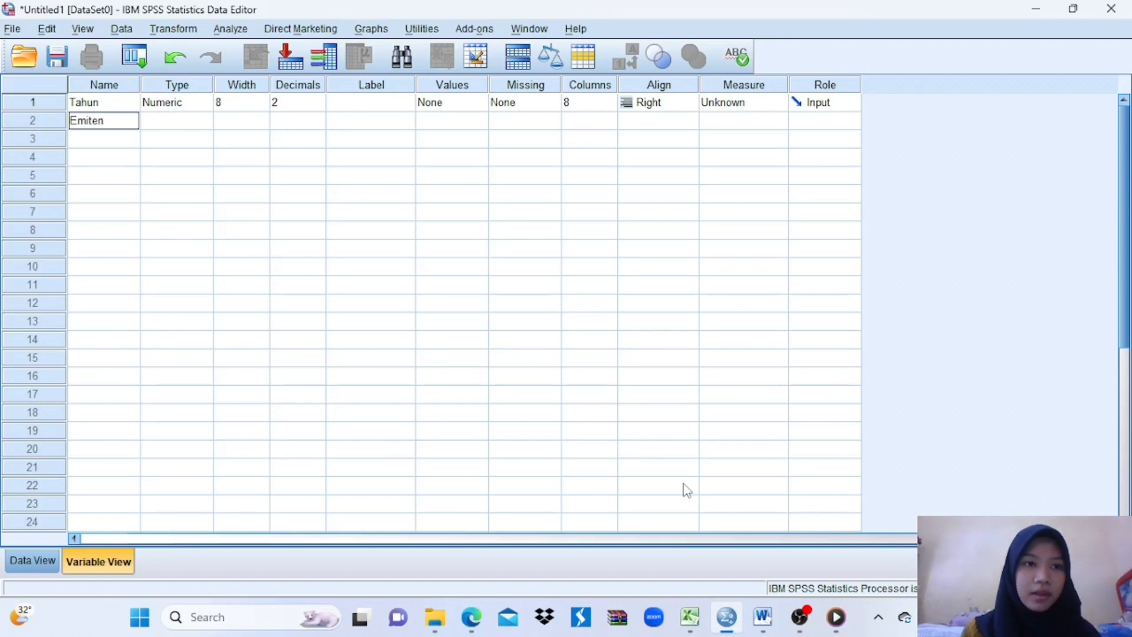
{"action": "key", "text": "Return"}
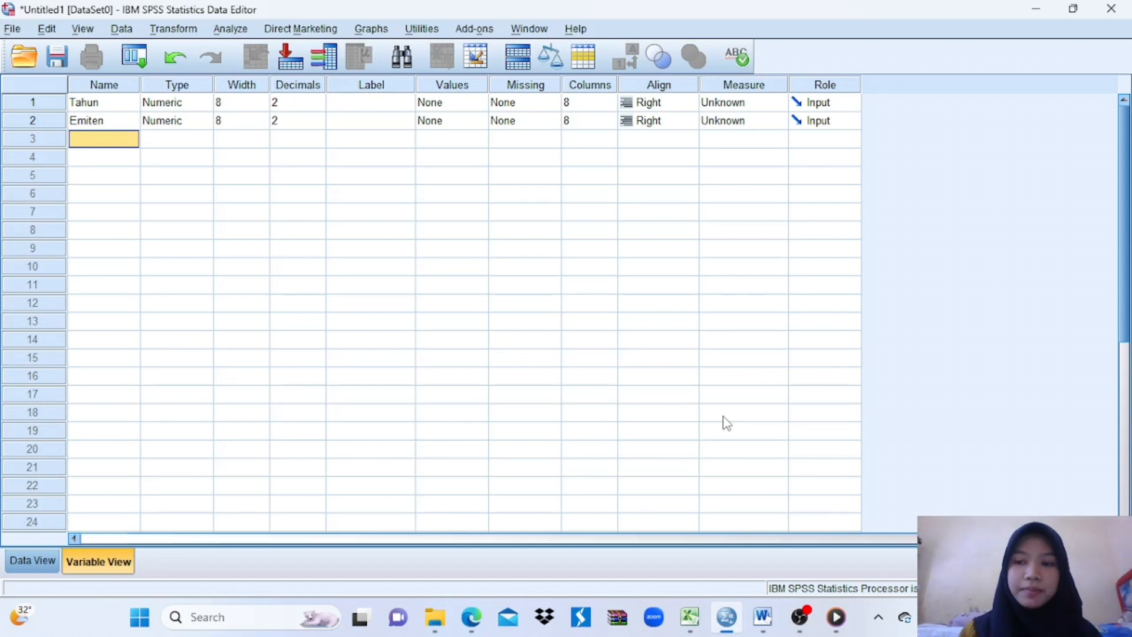
Define the third, fourth and fifth variables of the dataset, named DK, DD and KA
{"action": "type", "text": "DK"}
{"action": "key", "text": "Return"}
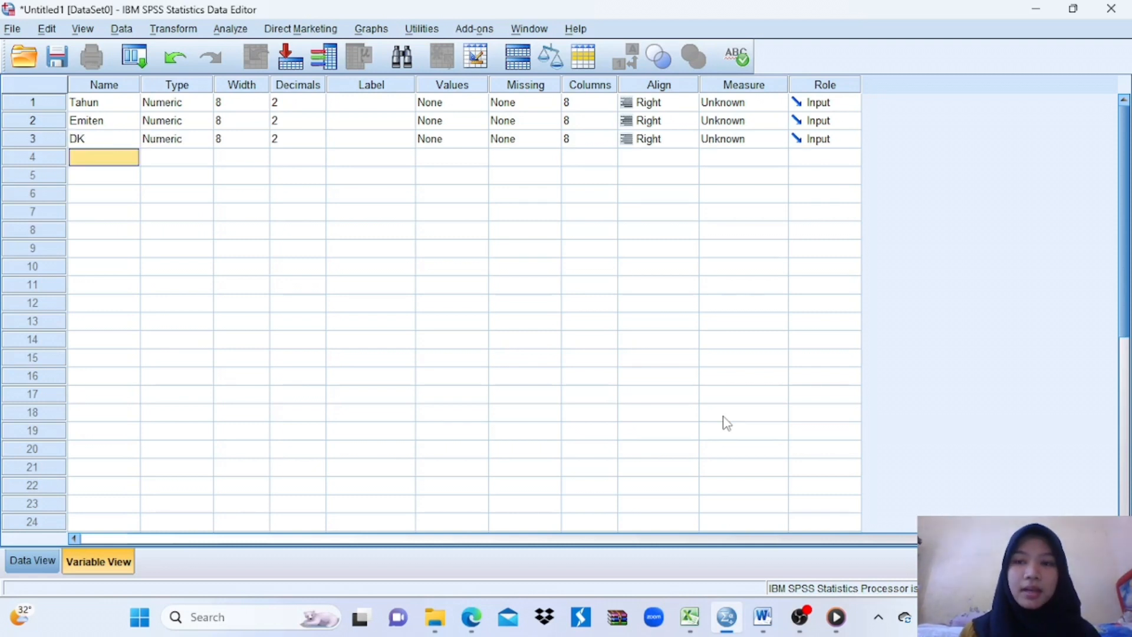
{"action": "type", "text": "DD"}
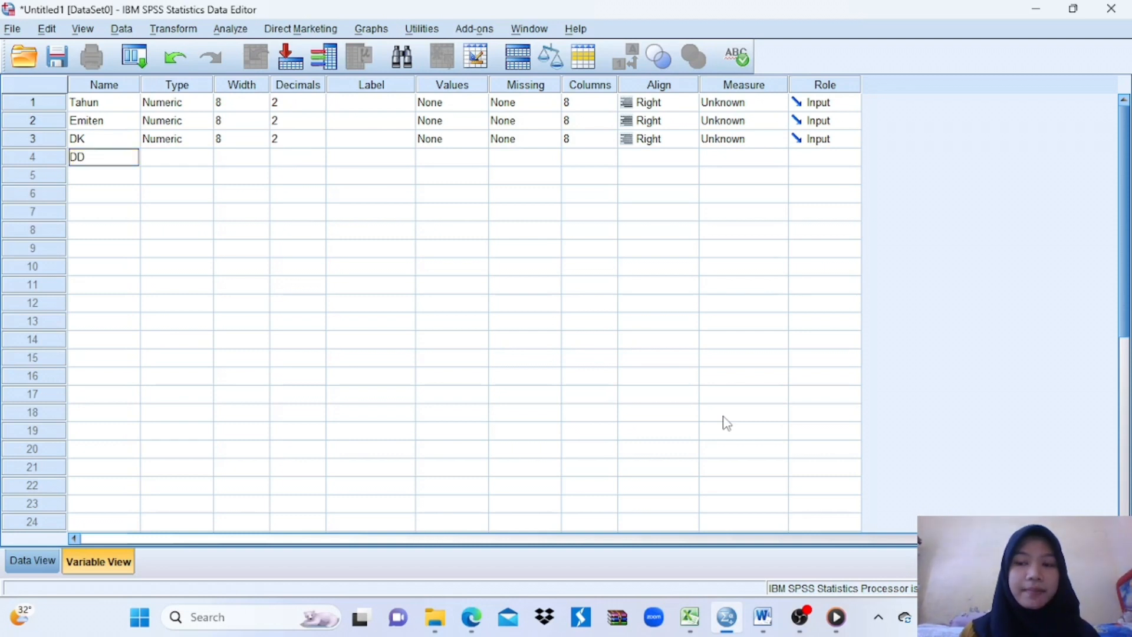
{"action": "key", "text": "Return"}
{"action": "type", "text": "KA"}
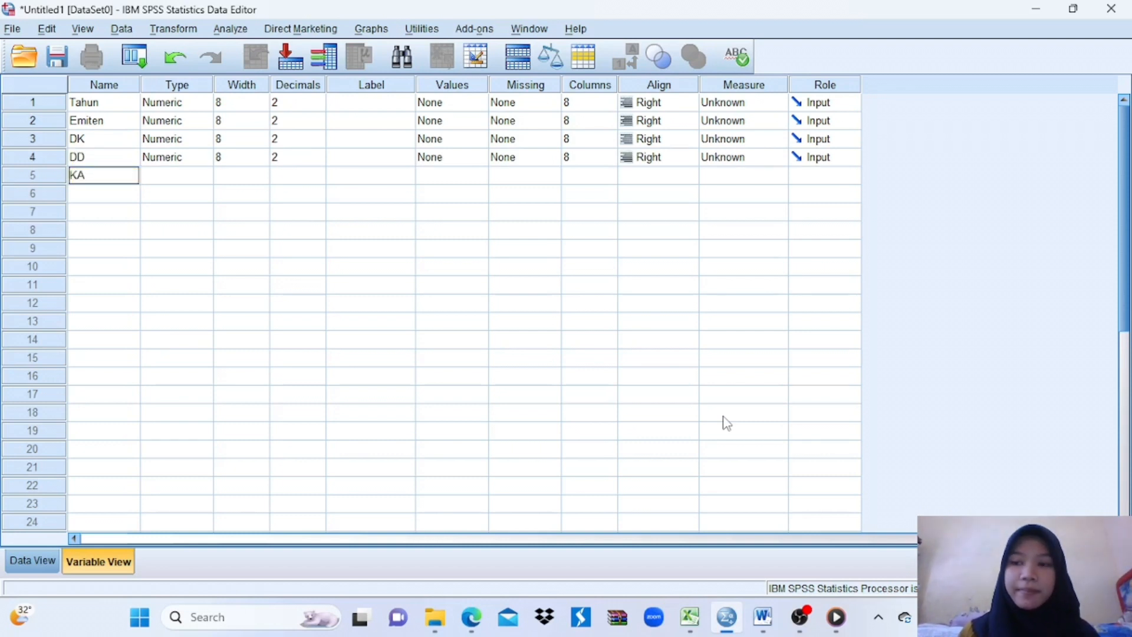
{"action": "key", "text": "Return"}
Add the sixth, seventh and eighth variables, named KIND, KI and LEV
{"action": "type", "text": "KIND"}
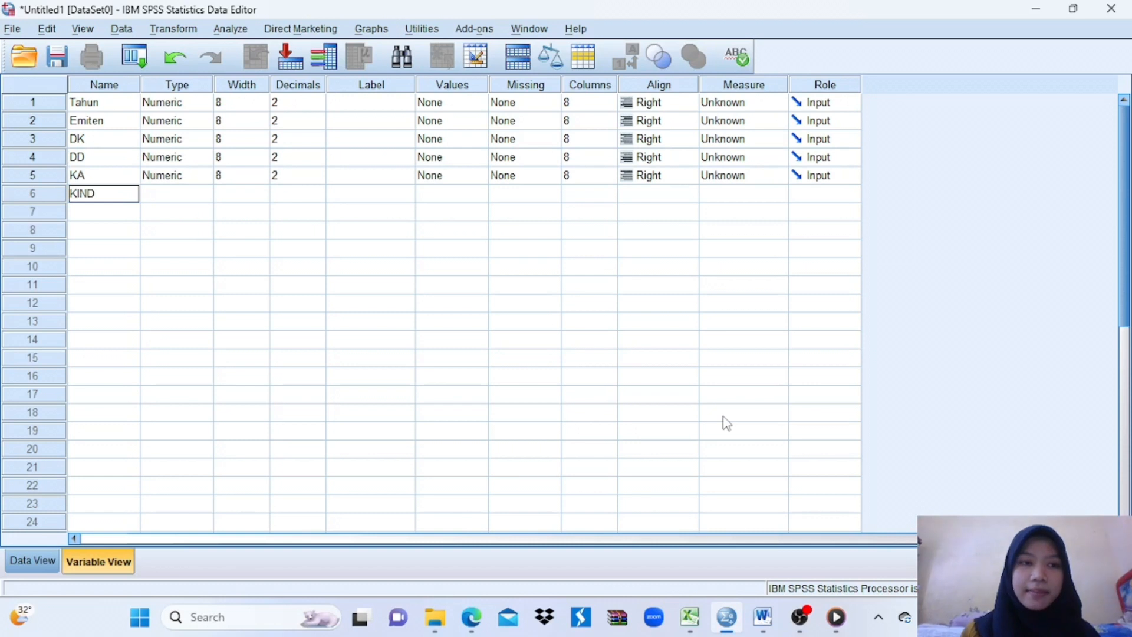
{"action": "key", "text": "Return"}
{"action": "type", "text": "KI"}
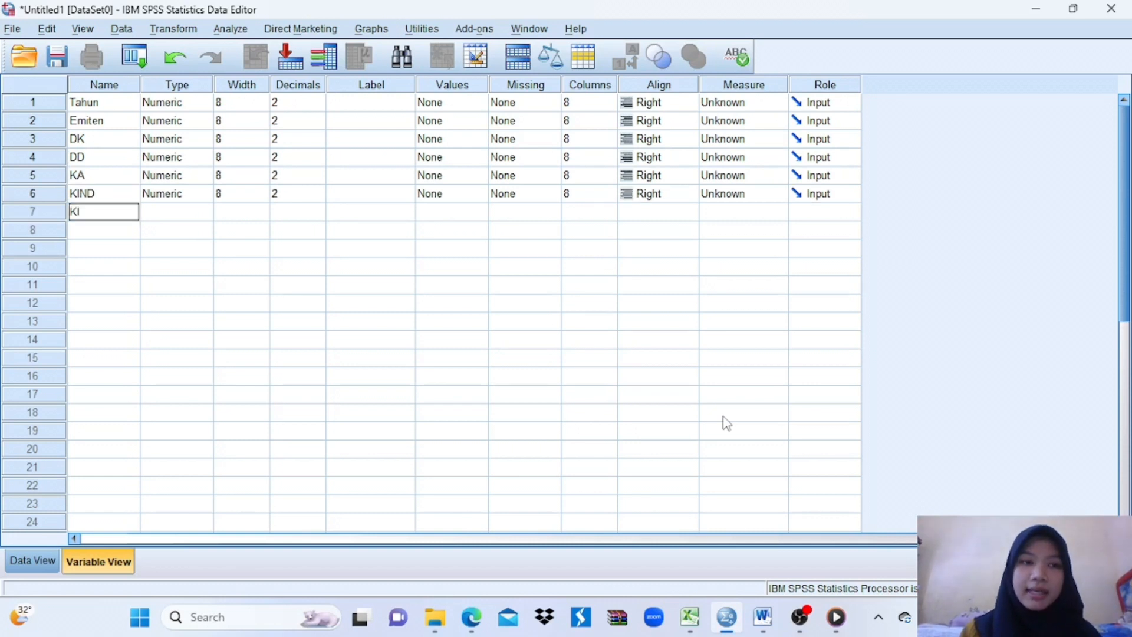
{"action": "key", "text": "Return"}
{"action": "type", "text": "LEV"}
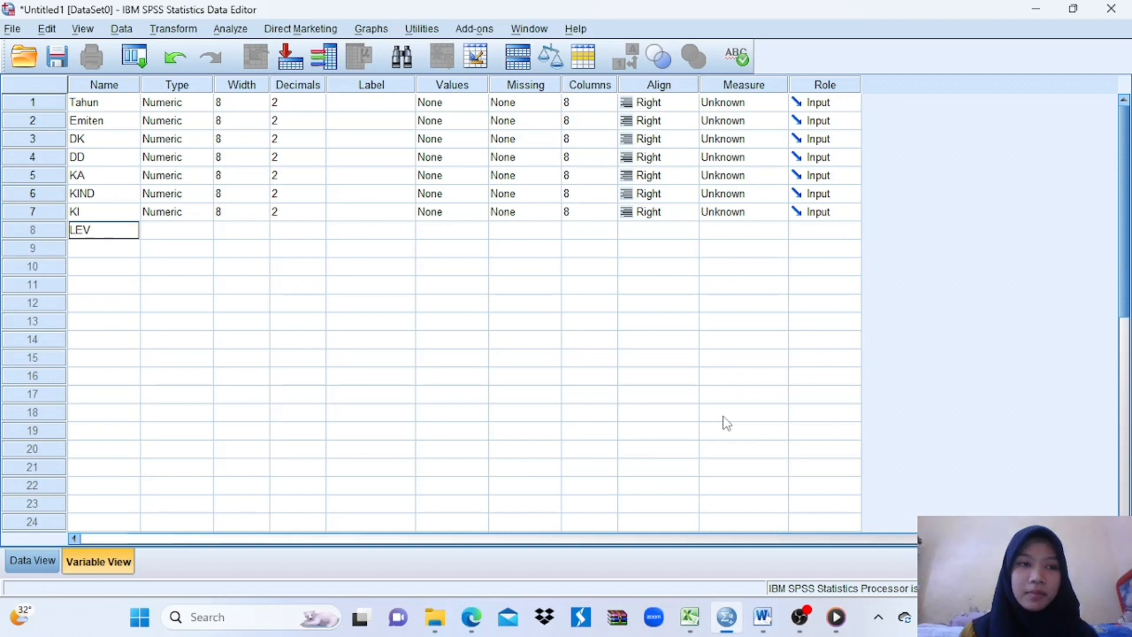
{"action": "key", "text": "Return"}
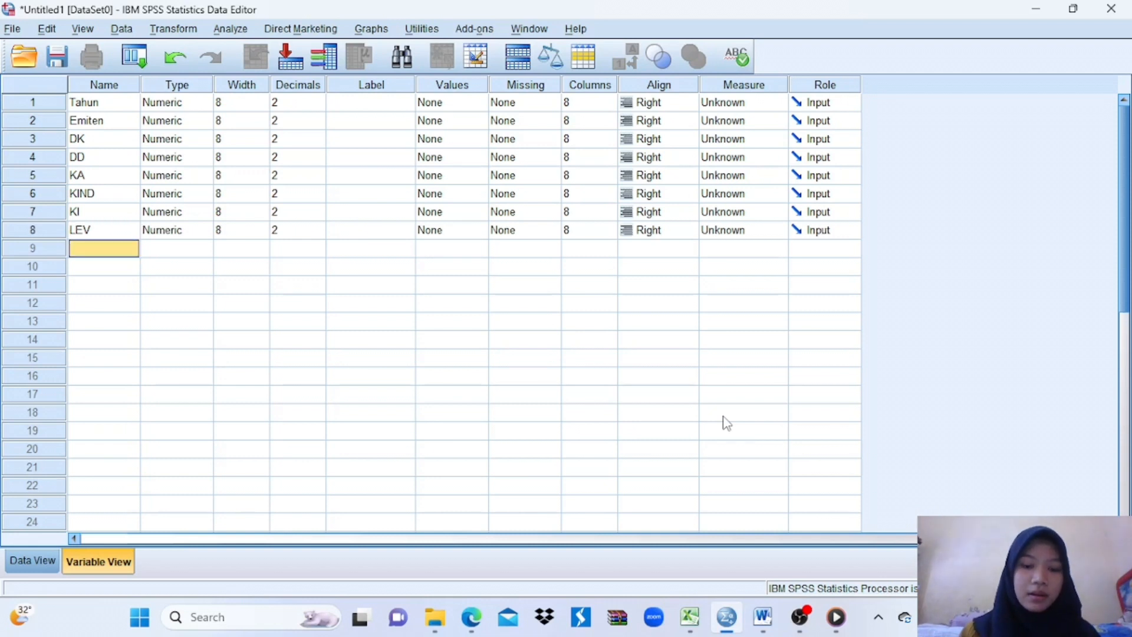
Complete the variable list with UP as the ninth variable and Return_Saham as the tenth
{"action": "type", "text": "UP"}
{"action": "key", "text": "Return"}
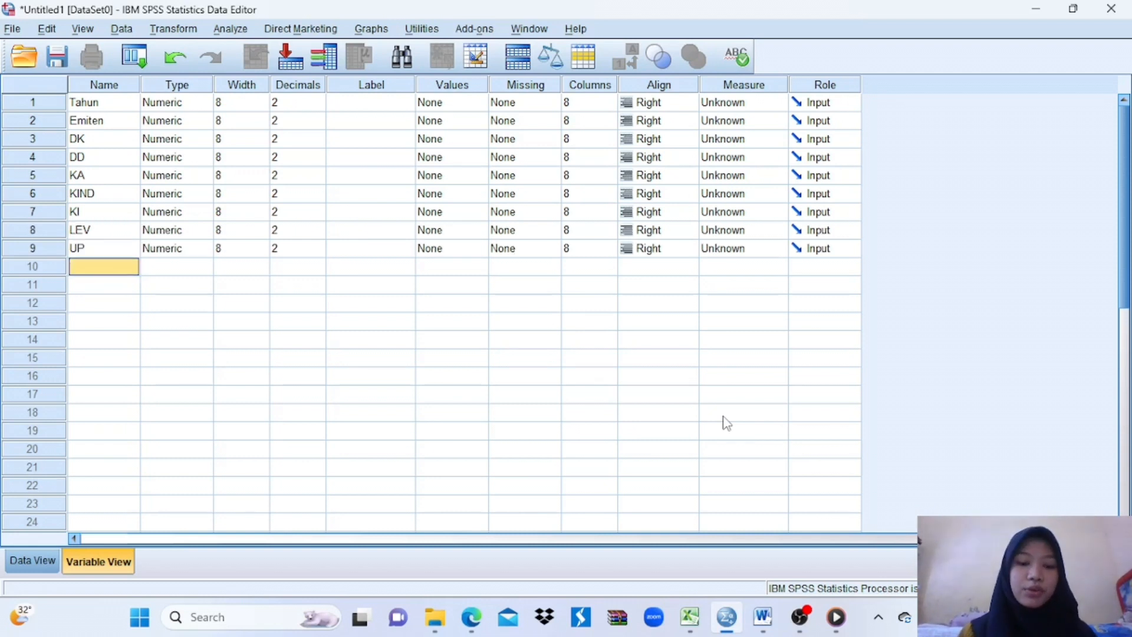
{"action": "type", "text": "Retur"}
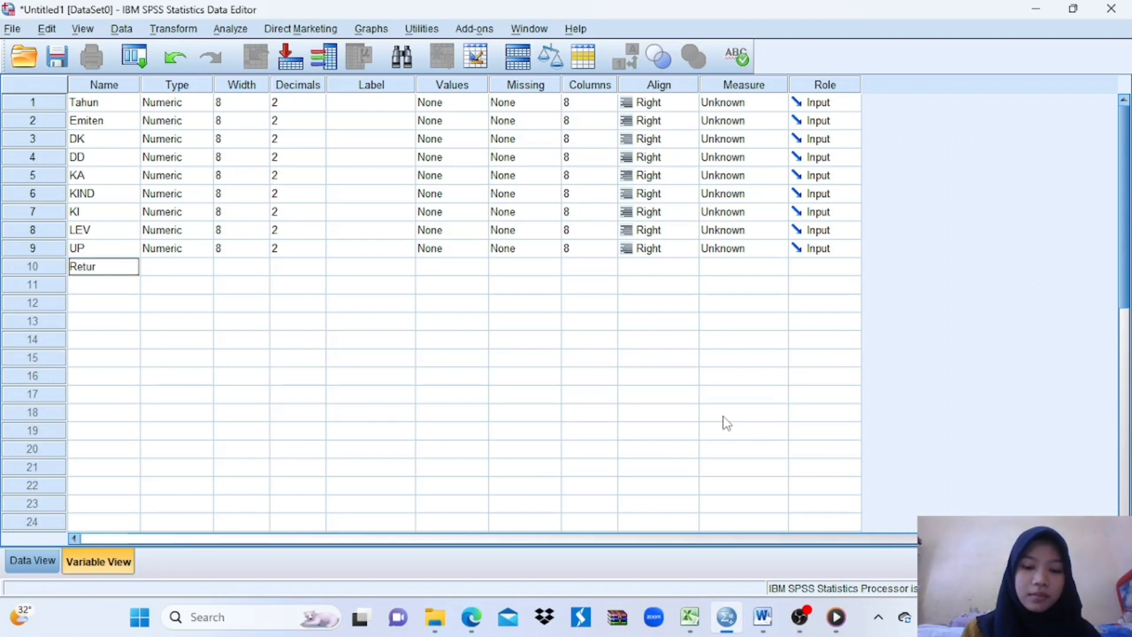
{"action": "type", "text": "n_Saham"}
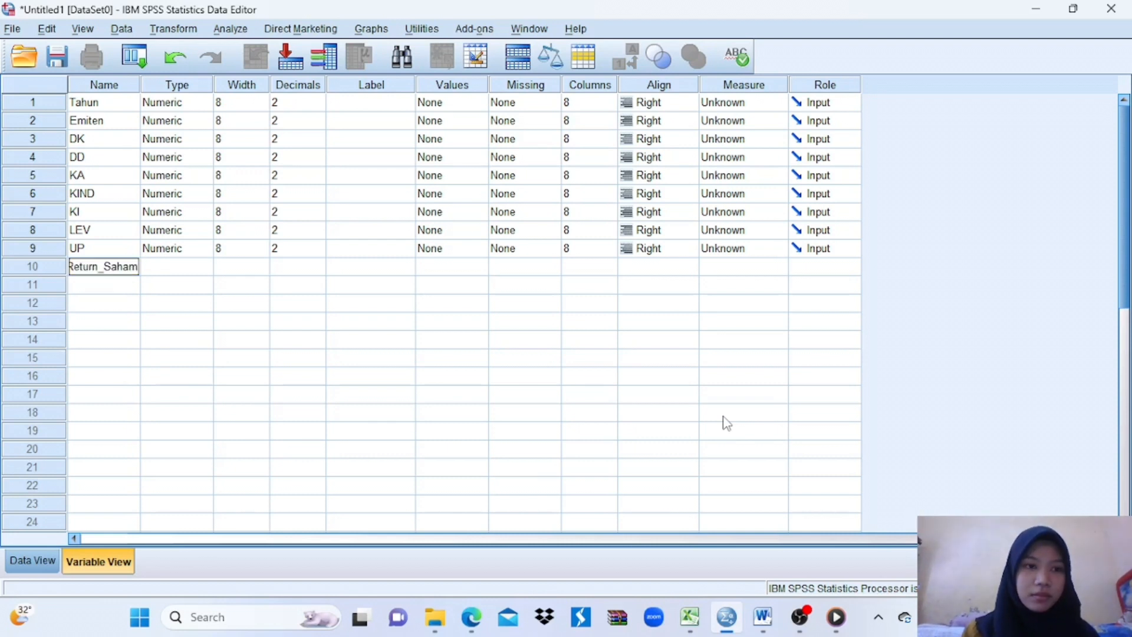
{"action": "key", "text": "Return"}
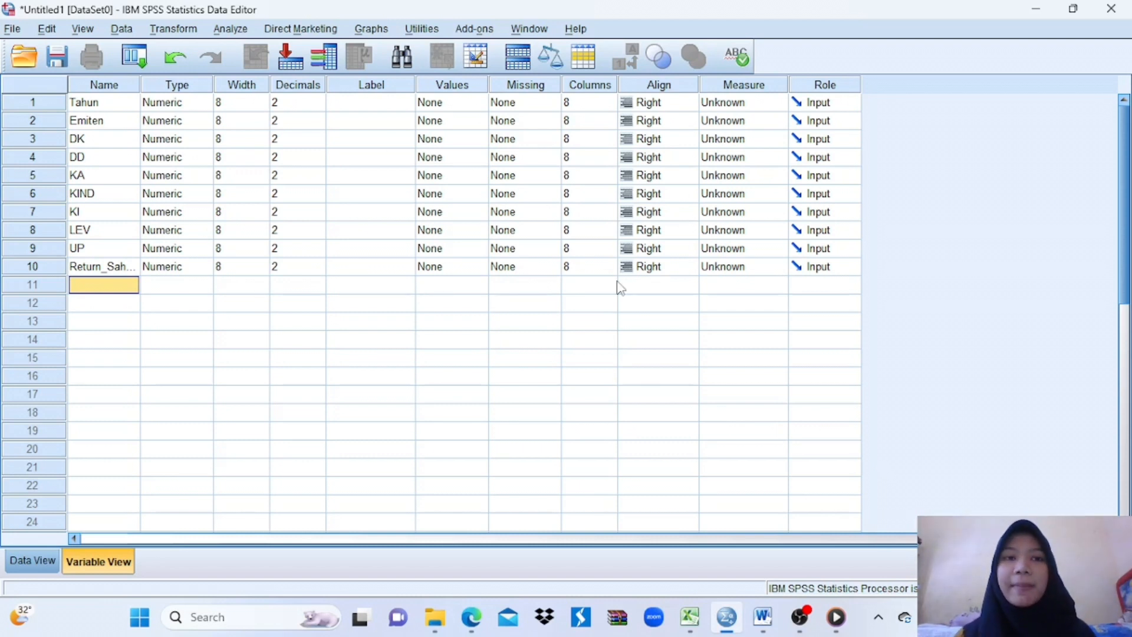
Label the first two variables Tahun and Emiten, matching their names
{"action": "left_click", "coordinate": [379, 103]}
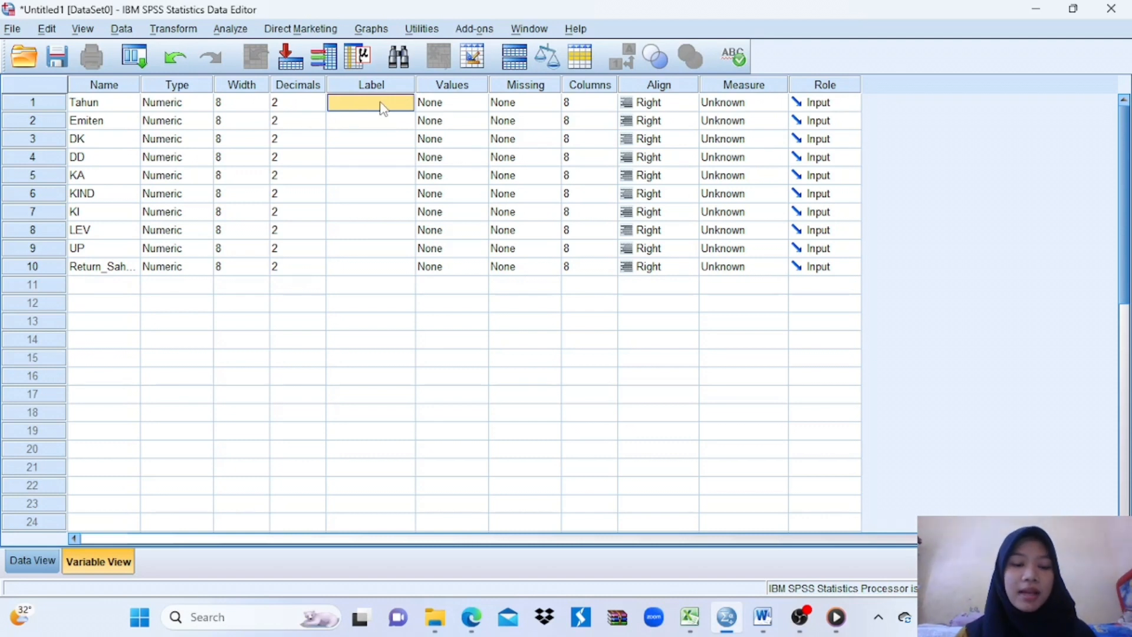
{"action": "type", "text": "Tahun"}
{"action": "key", "text": "Return"}
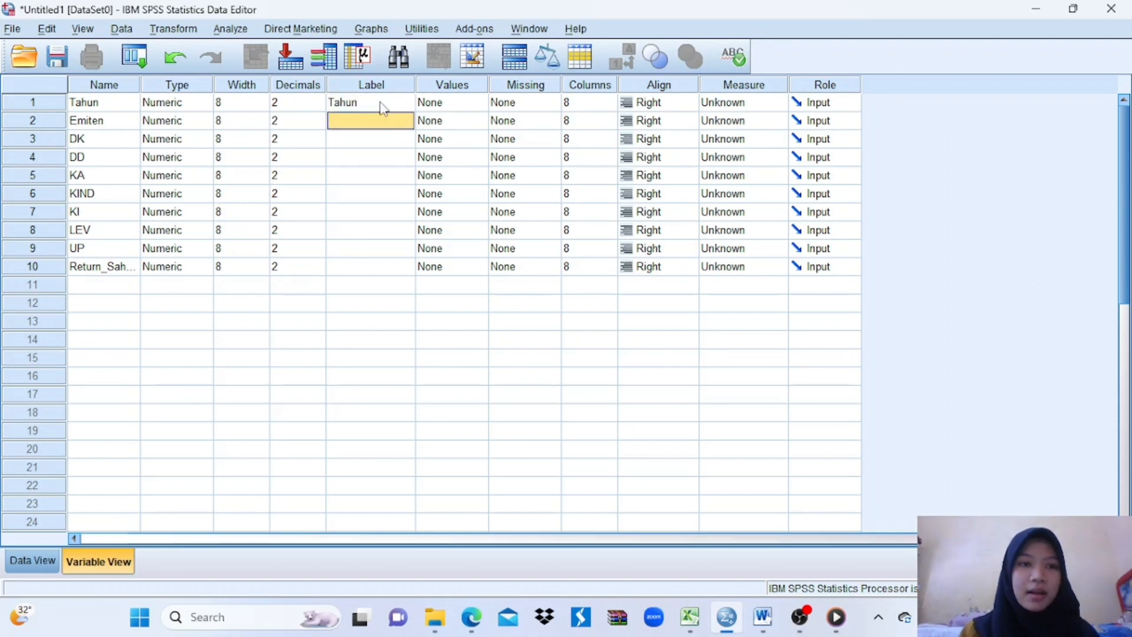
{"action": "type", "text": "Emiten"}
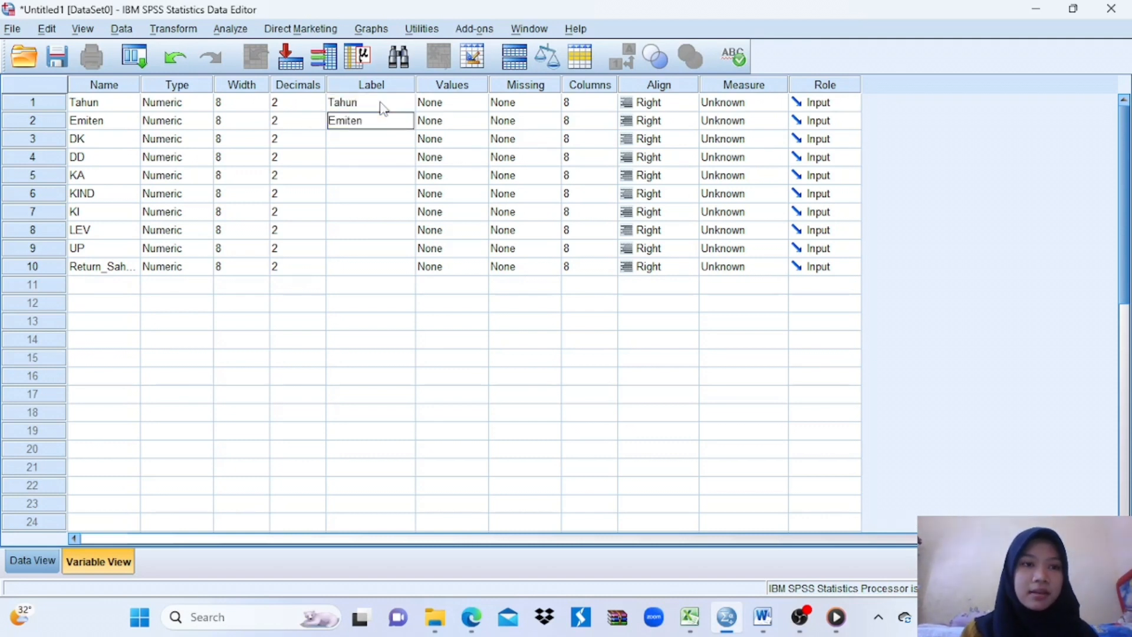
{"action": "key", "text": "Return"}
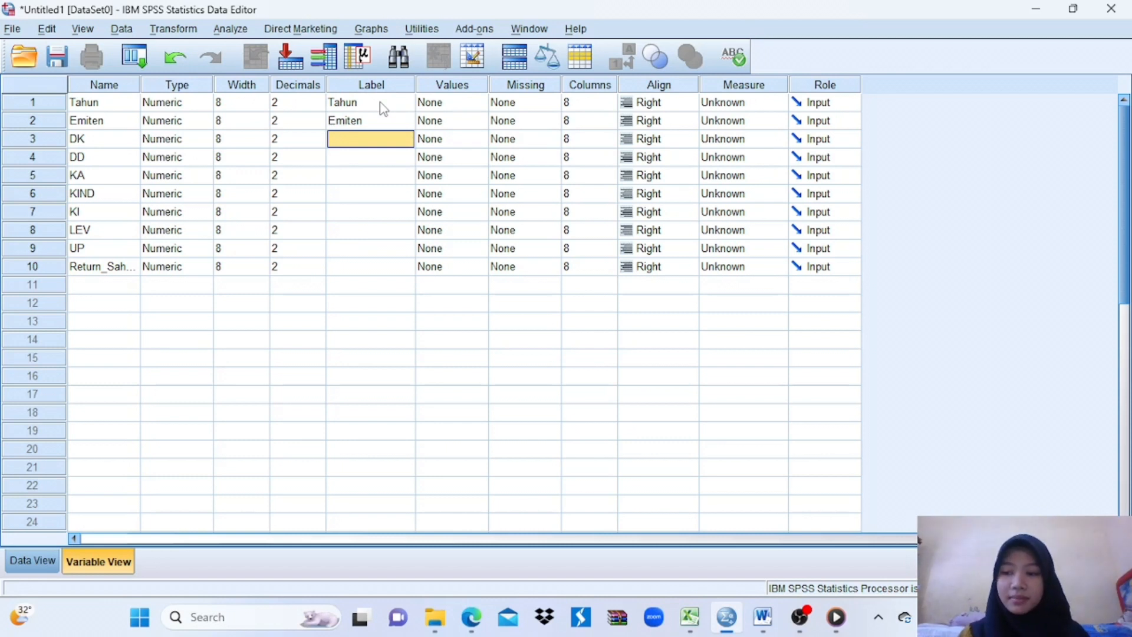
Give the variable DK the label Dewan Komisaris and DD the label Dewan Direksi
{"action": "type", "text": "Dewa"}
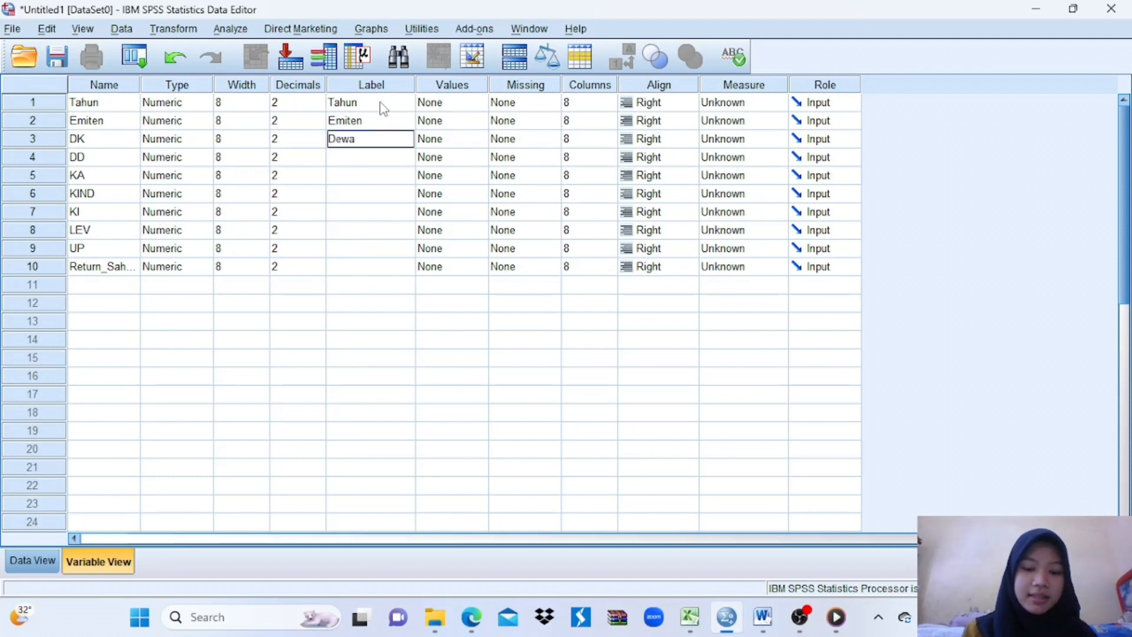
{"action": "type", "text": "n Komisar"}
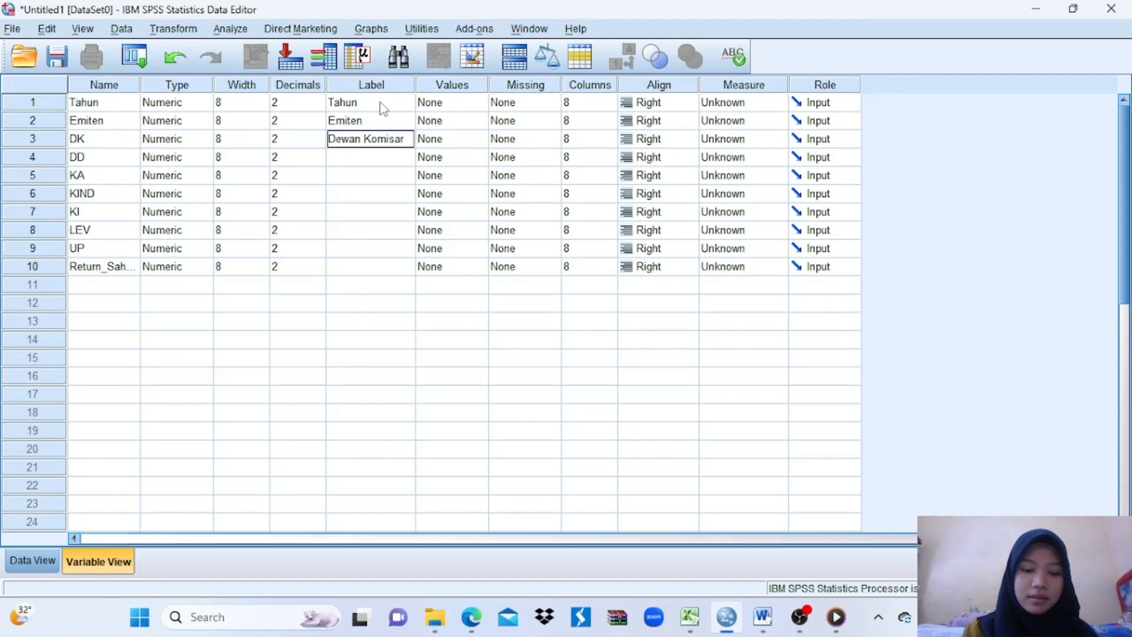
{"action": "type", "text": "is"}
{"action": "key", "text": "Return"}
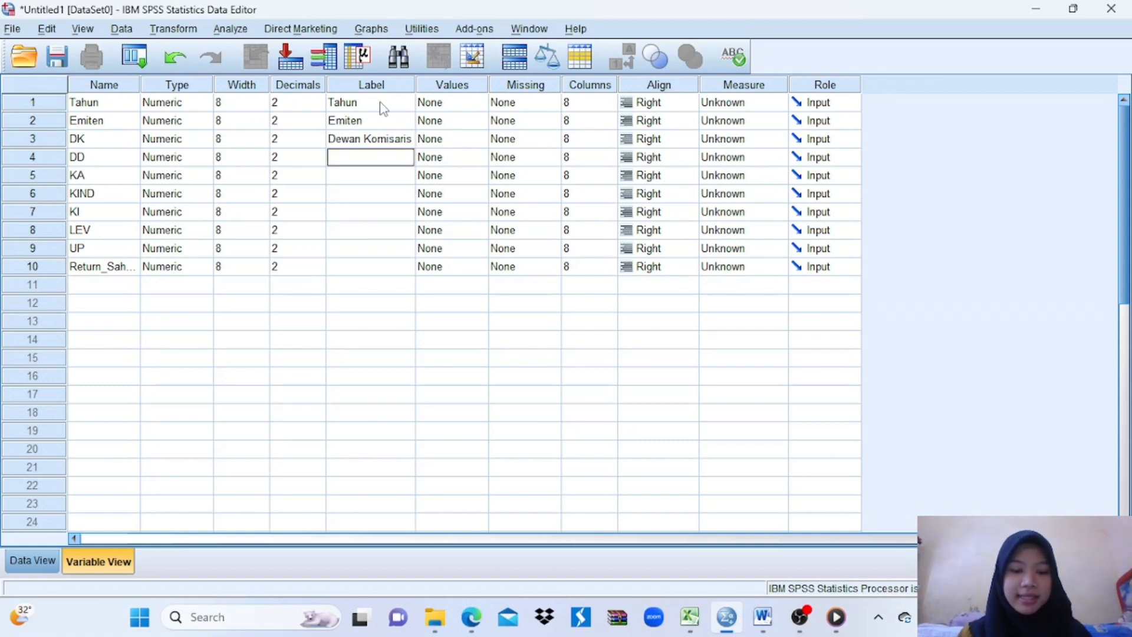
{"action": "type", "text": "Dewan Di"}
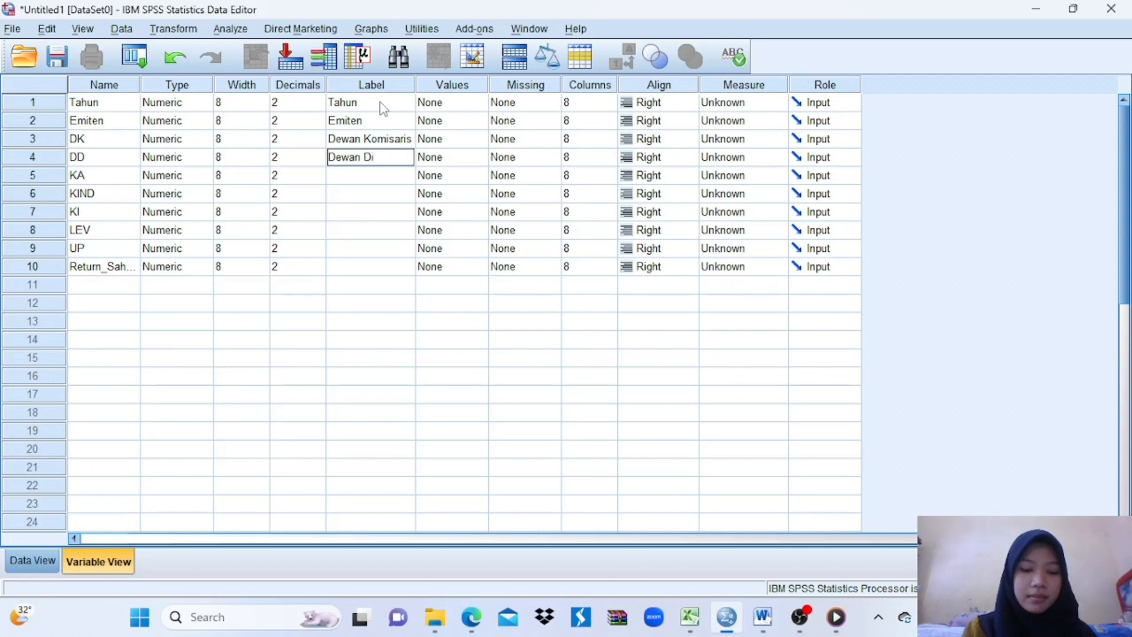
{"action": "type", "text": "reksi"}
{"action": "key", "text": "Return"}
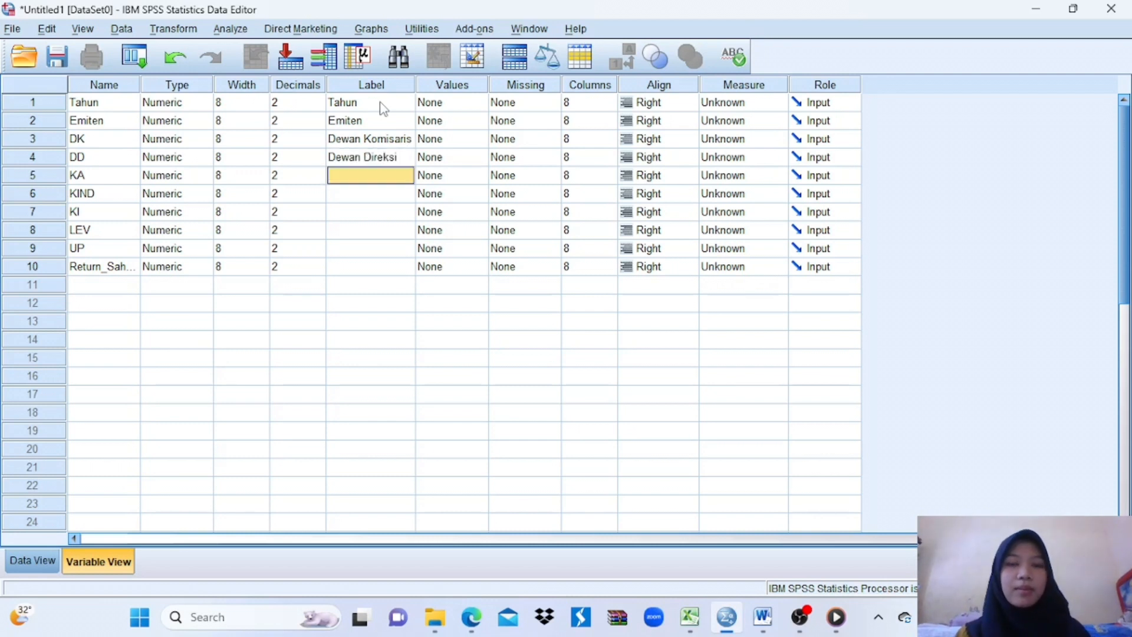
Set the label of KA to Komite Audit and the label of KIND to Dewan Komisaris Independen
{"action": "key", "text": "shift"}
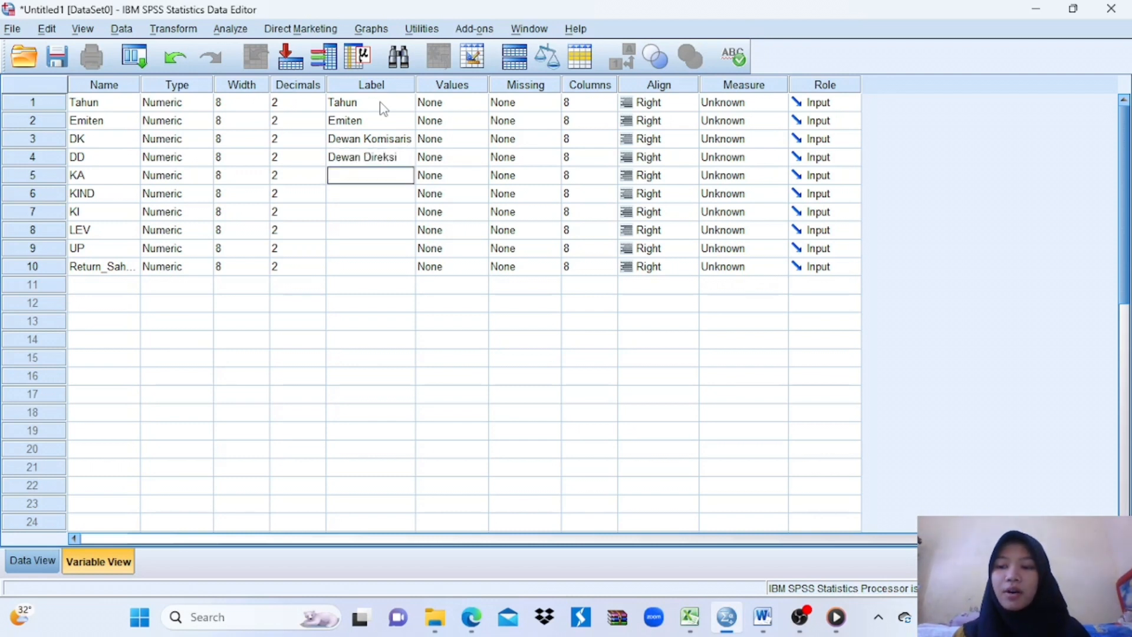
{"action": "type", "text": "Komite"}
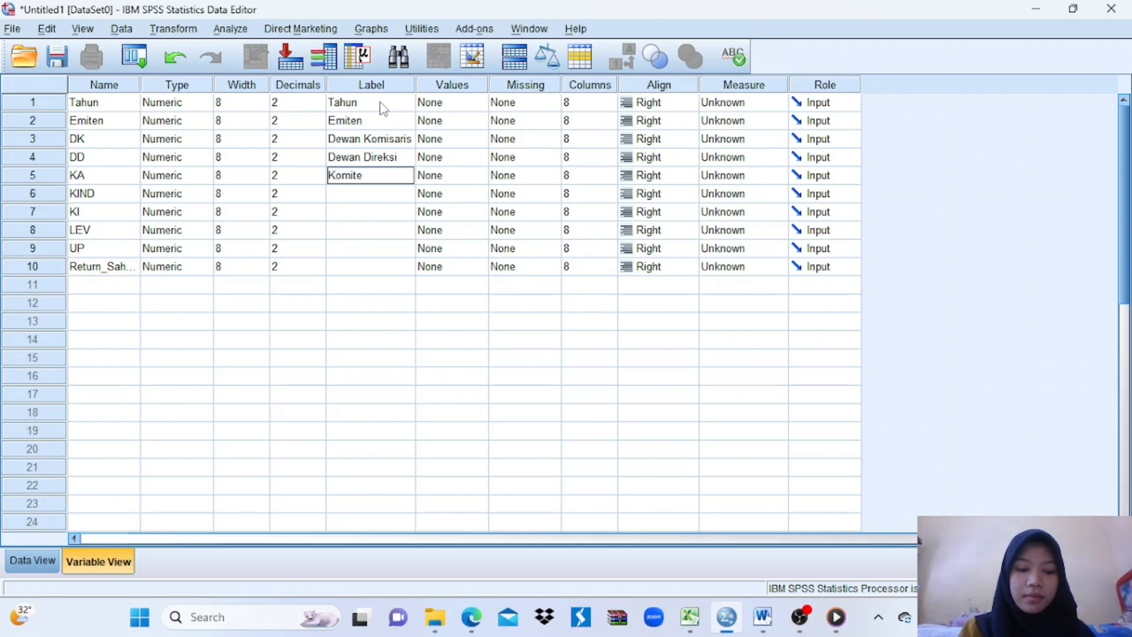
{"action": "type", "text": " Audit"}
{"action": "key", "text": "Return"}
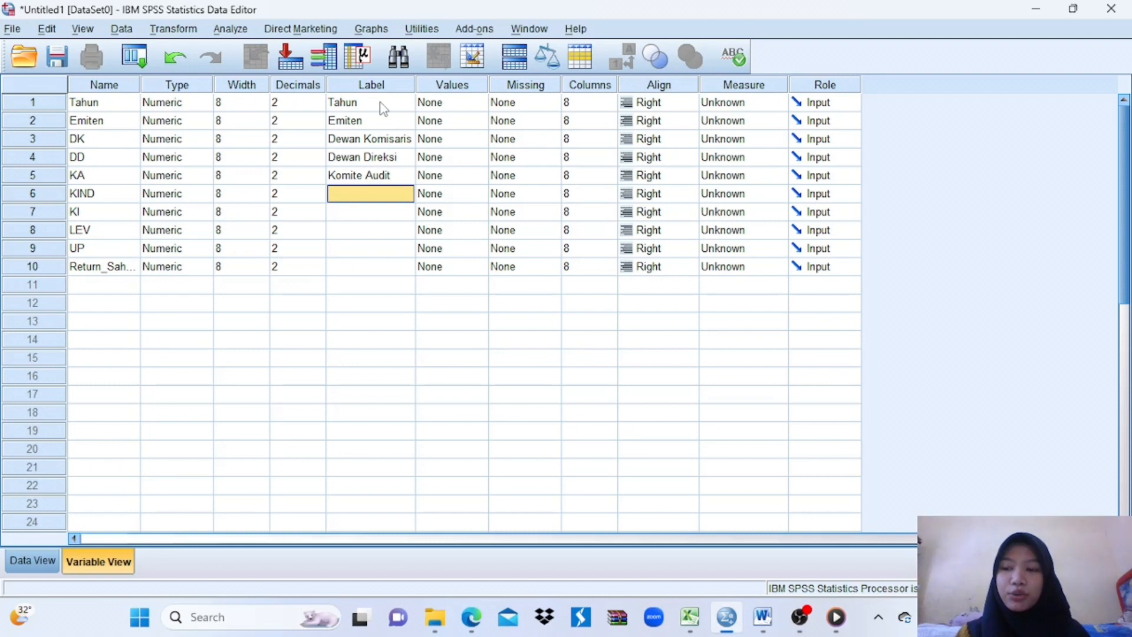
{"action": "key", "text": "Caps_Lock"}
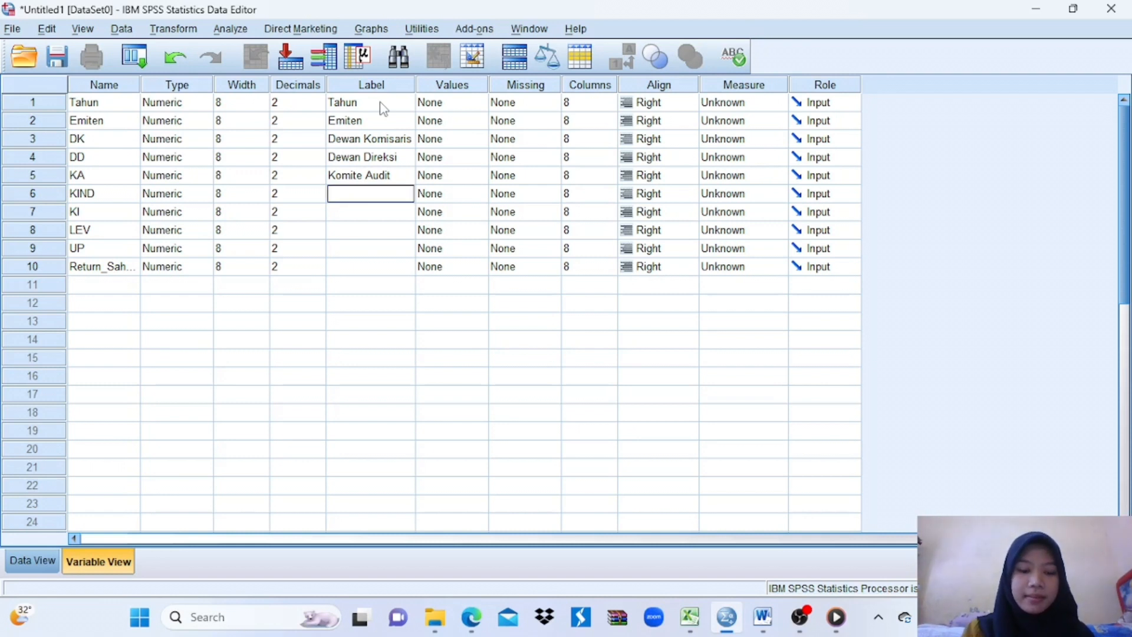
{"action": "type", "text": "Dewan Komis"}
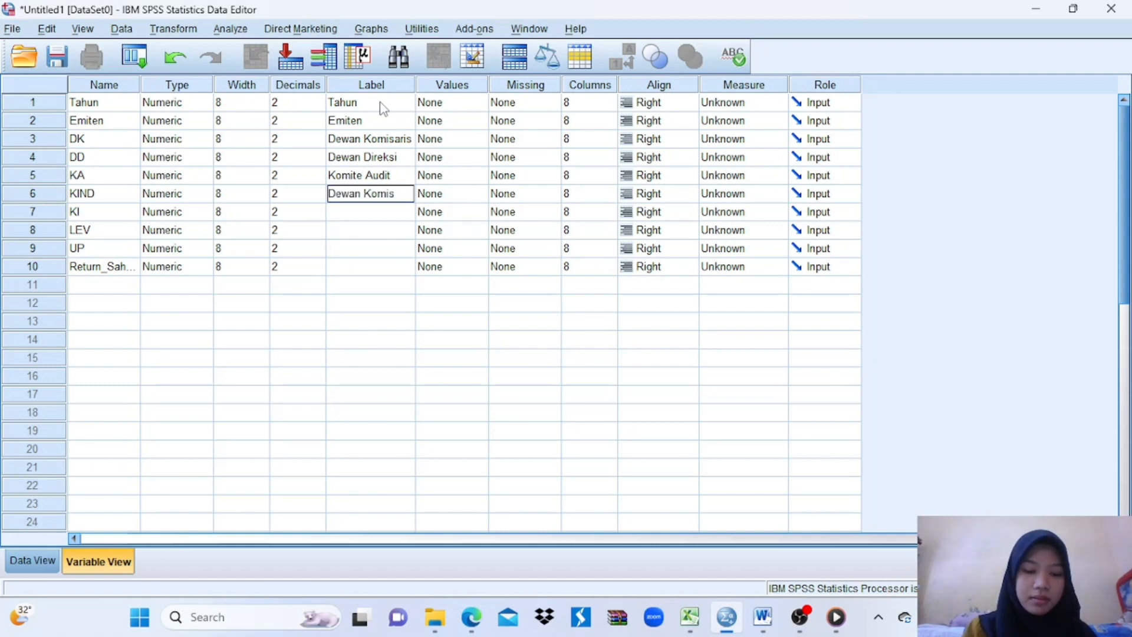
{"action": "type", "text": "aris Independen"}
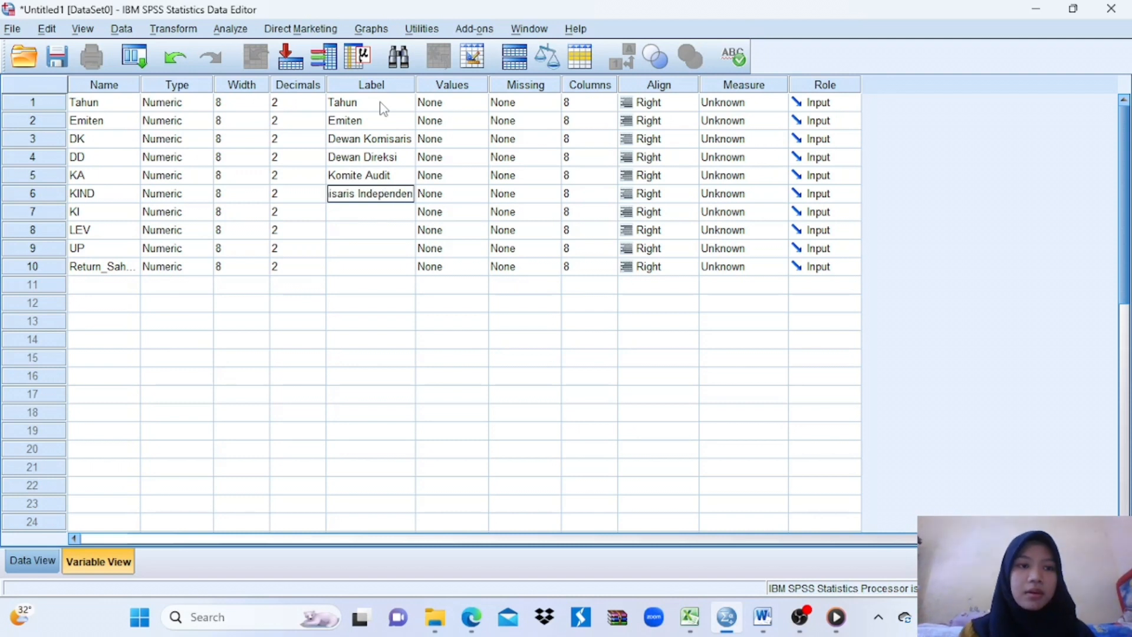
{"action": "key", "text": "Return"}
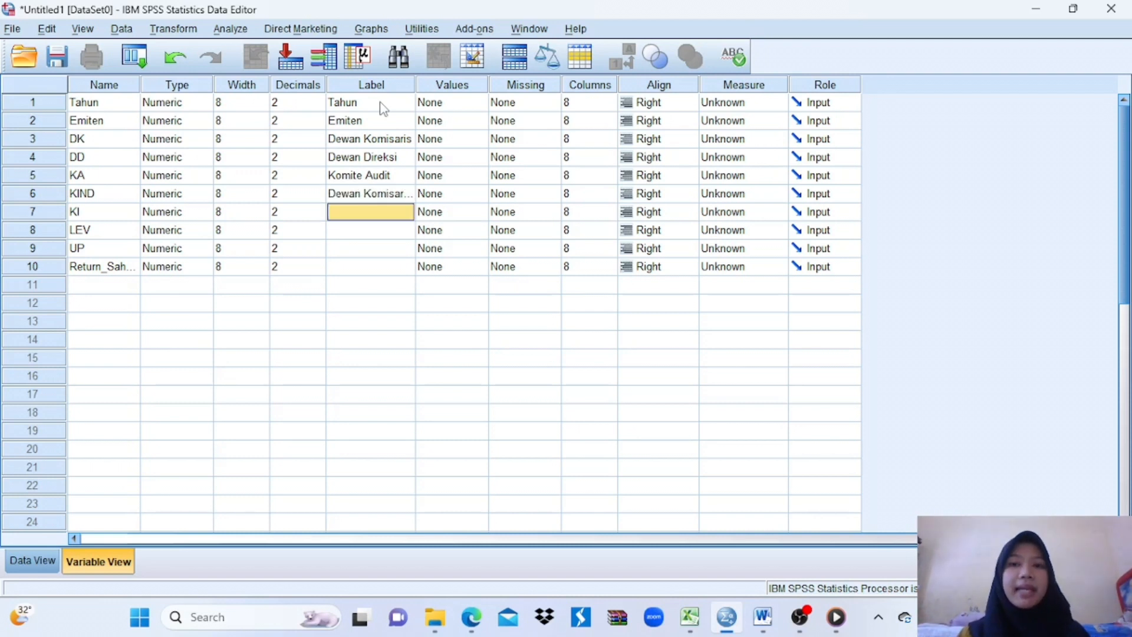
Label the variable KI as Kepemilikan Institusional
{"action": "type", "text": "Kepem"}
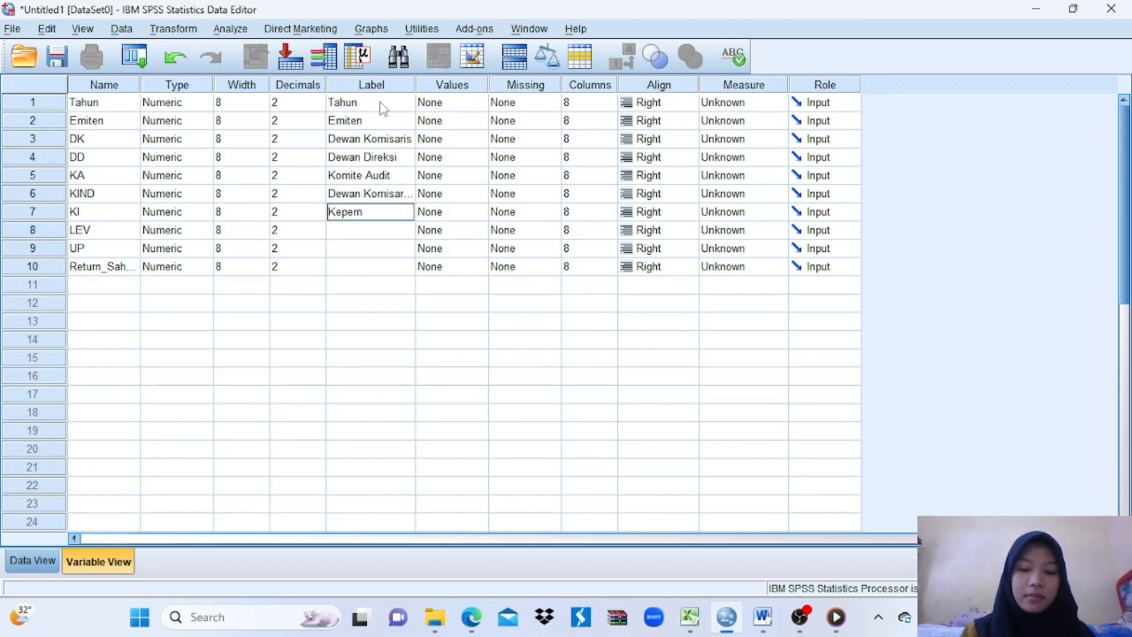
{"action": "type", "text": "ilikan Inst"}
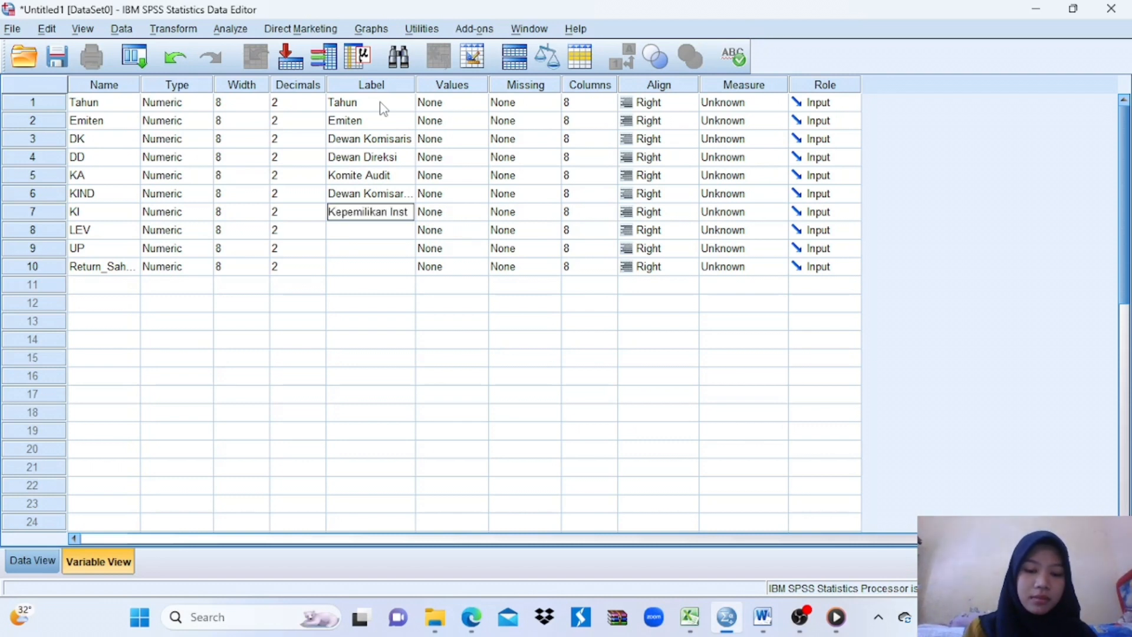
{"action": "type", "text": "itusional"}
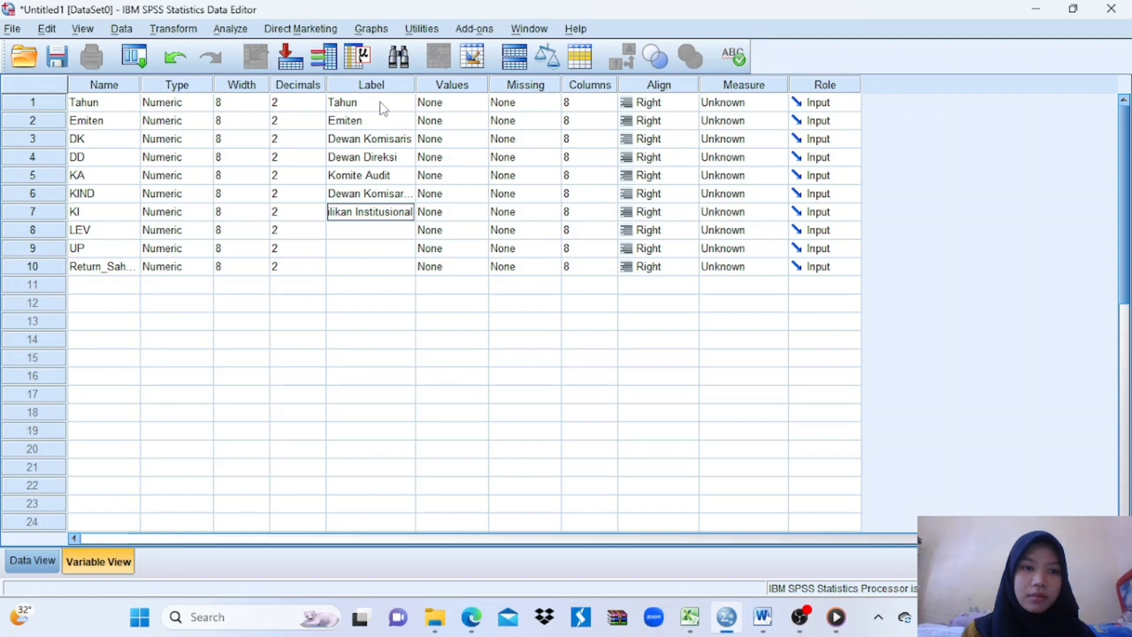
{"action": "key", "text": "Return"}
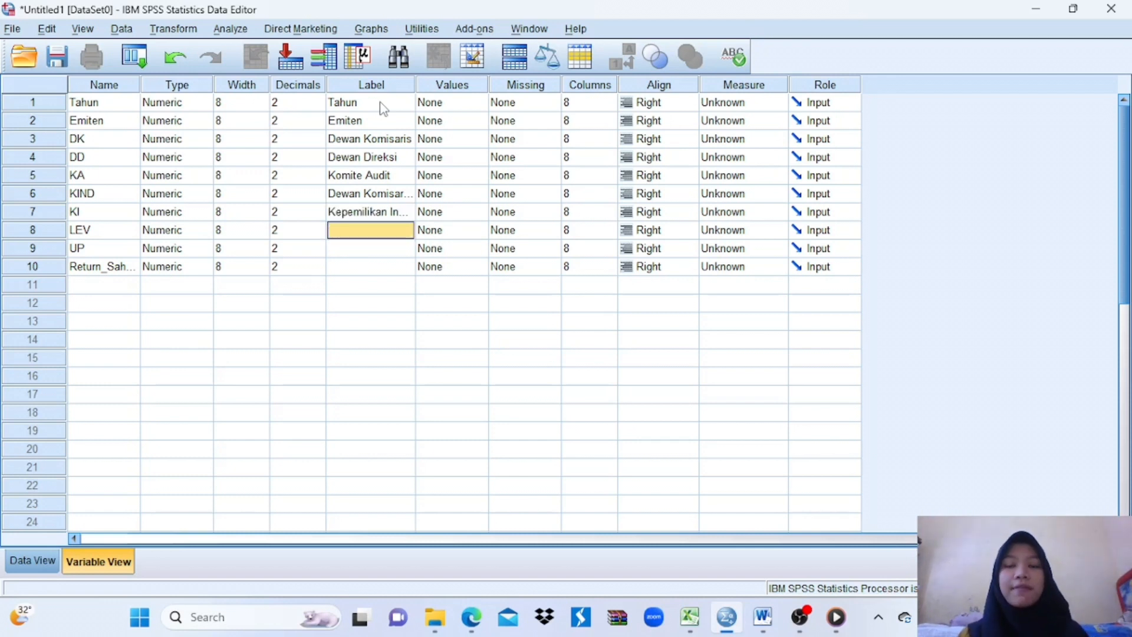
Enter the label Leverage for the variable LEV and Size for UP
{"action": "type", "text": "Leverage"}
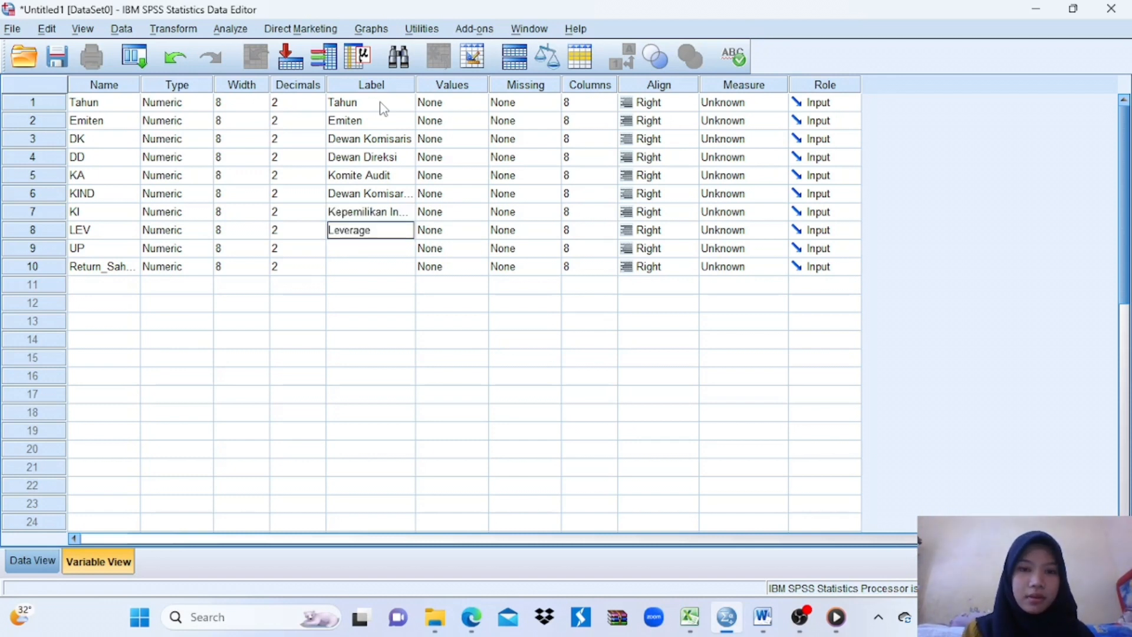
{"action": "key", "text": "Return"}
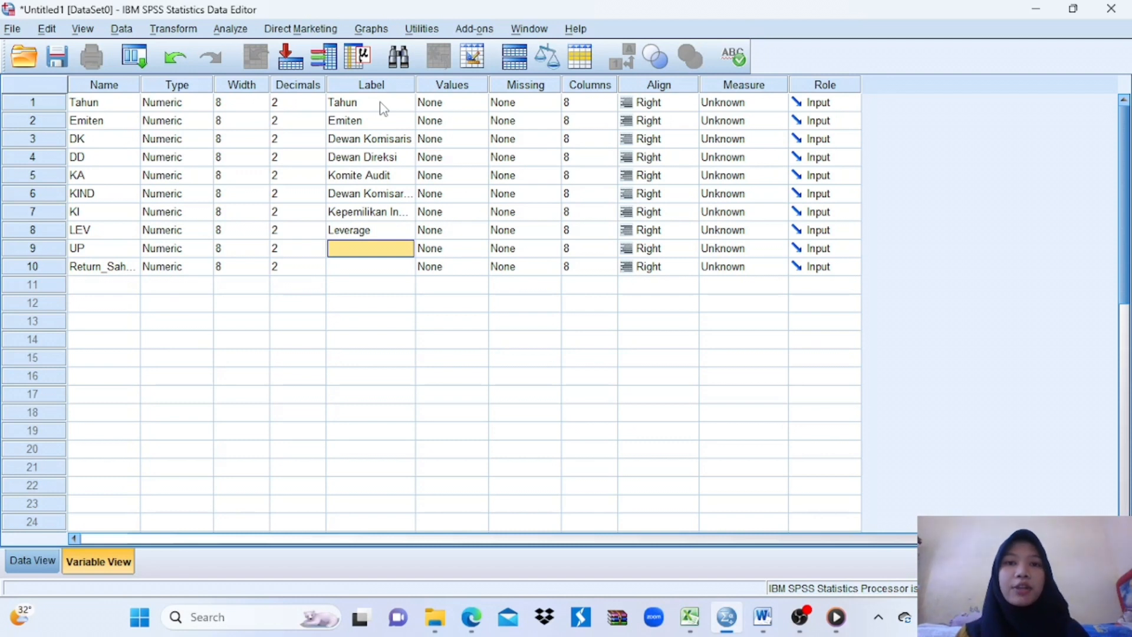
{"action": "key", "text": "Caps_Lock"}
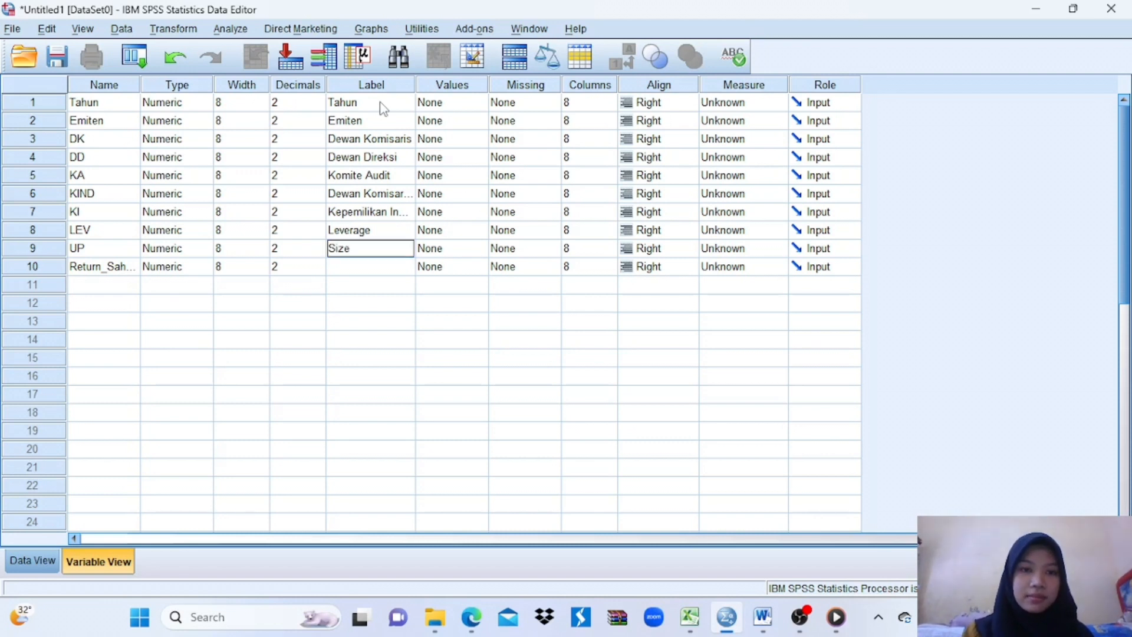
{"action": "key", "text": "Return"}
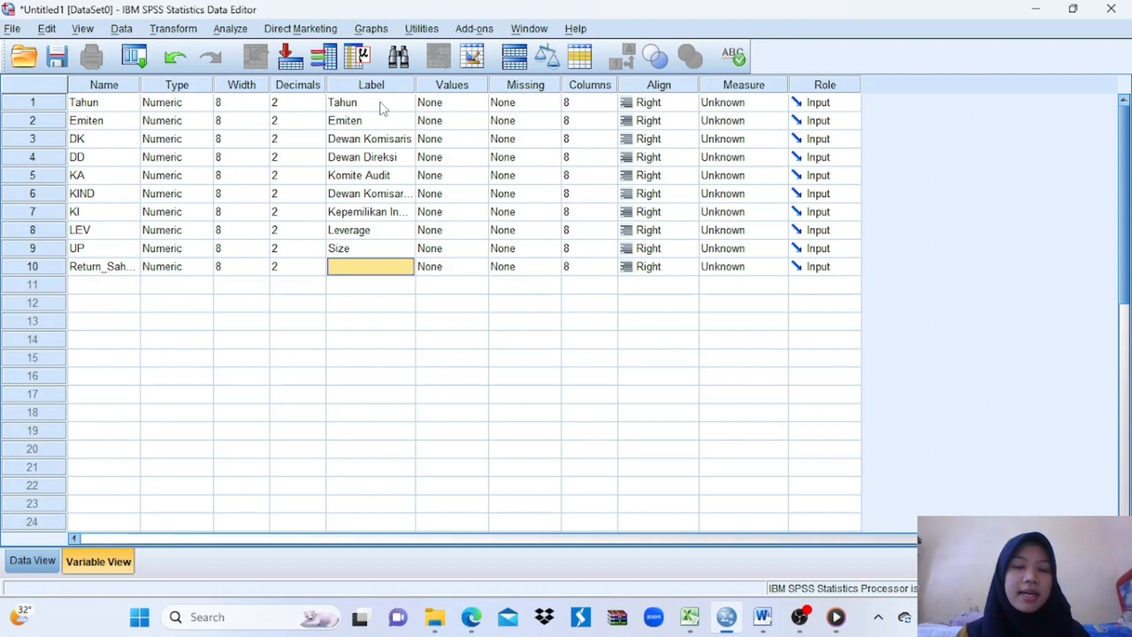
Enter the label Return Saham for the variable in row 10
{"action": "key", "text": "Caps_Lock"}
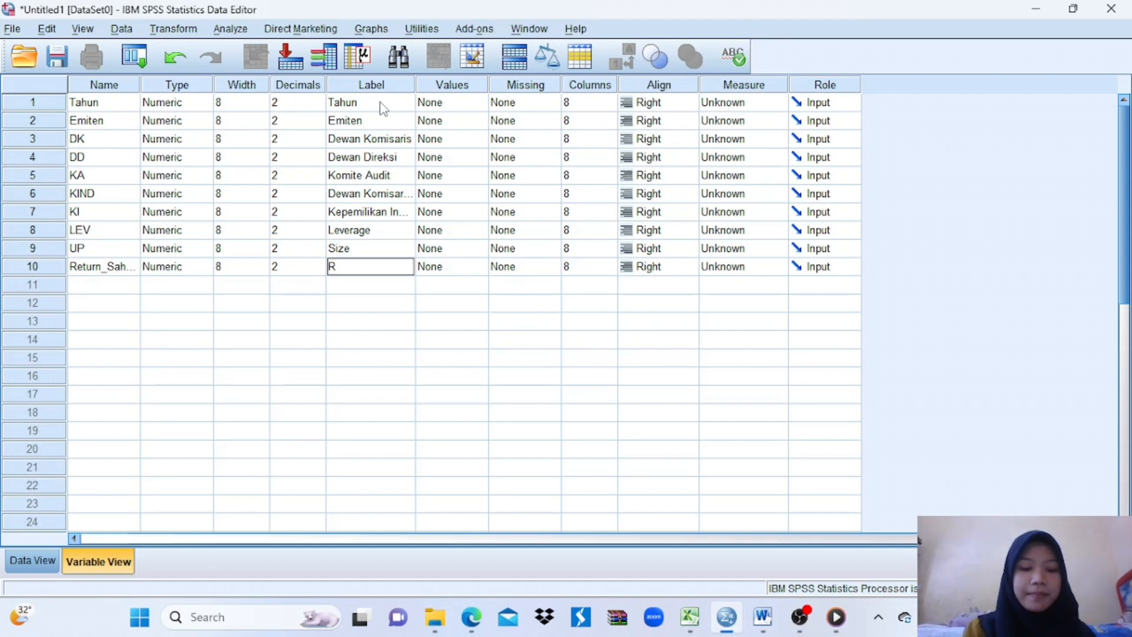
{"action": "type", "text": "Return Saham"}
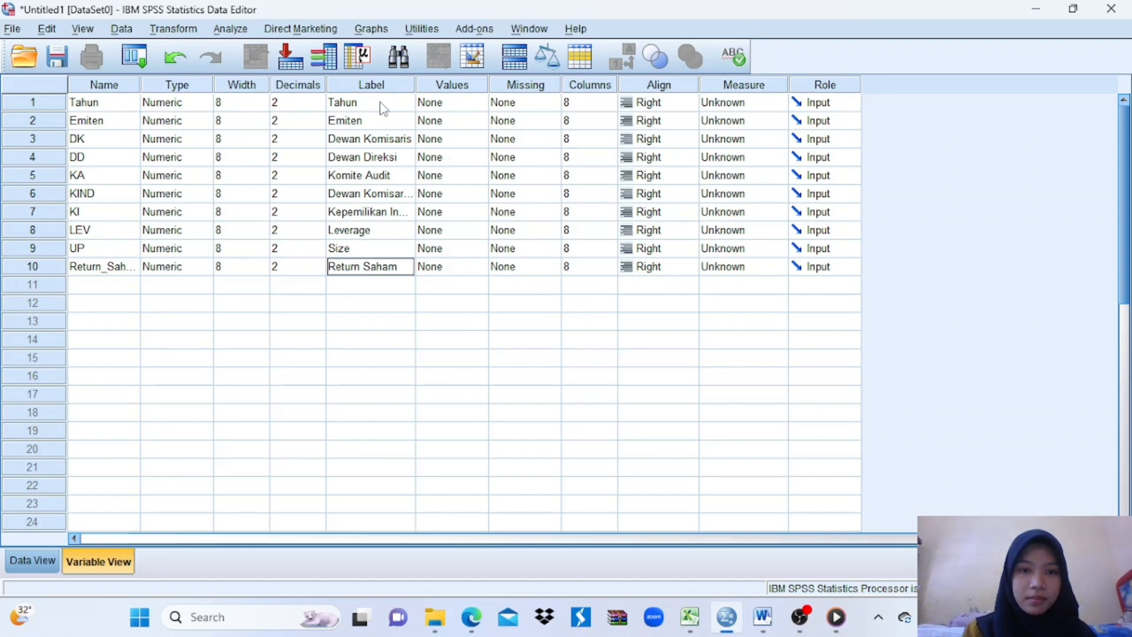
{"action": "key", "text": "Return"}
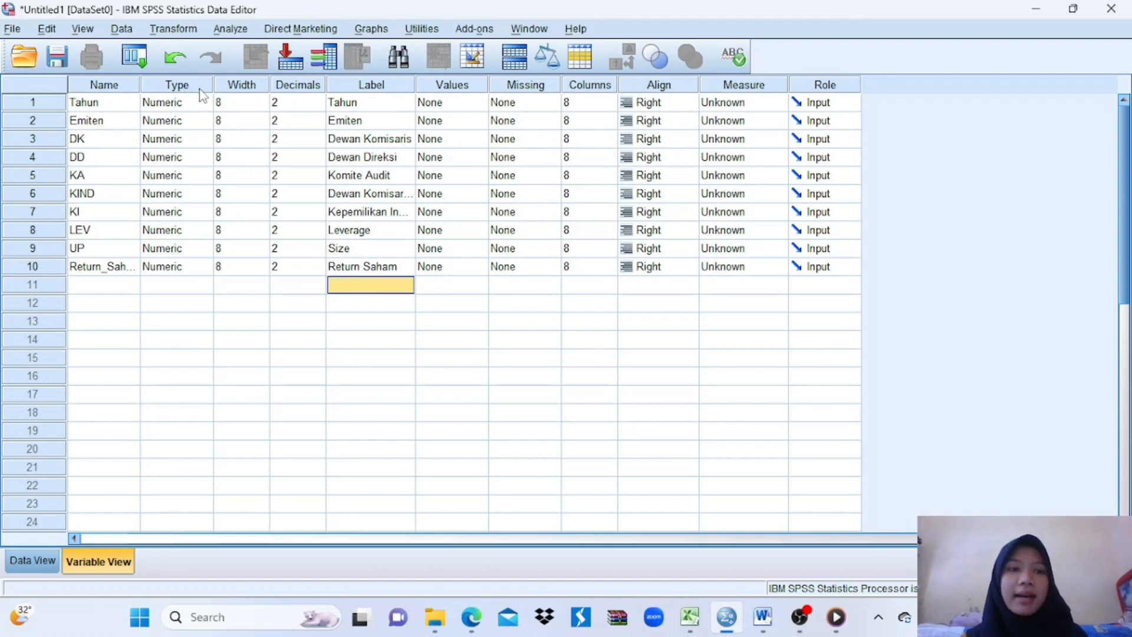
Change the data type of the variable Emiten to String
{"action": "left_click", "coordinate": [192, 124]}
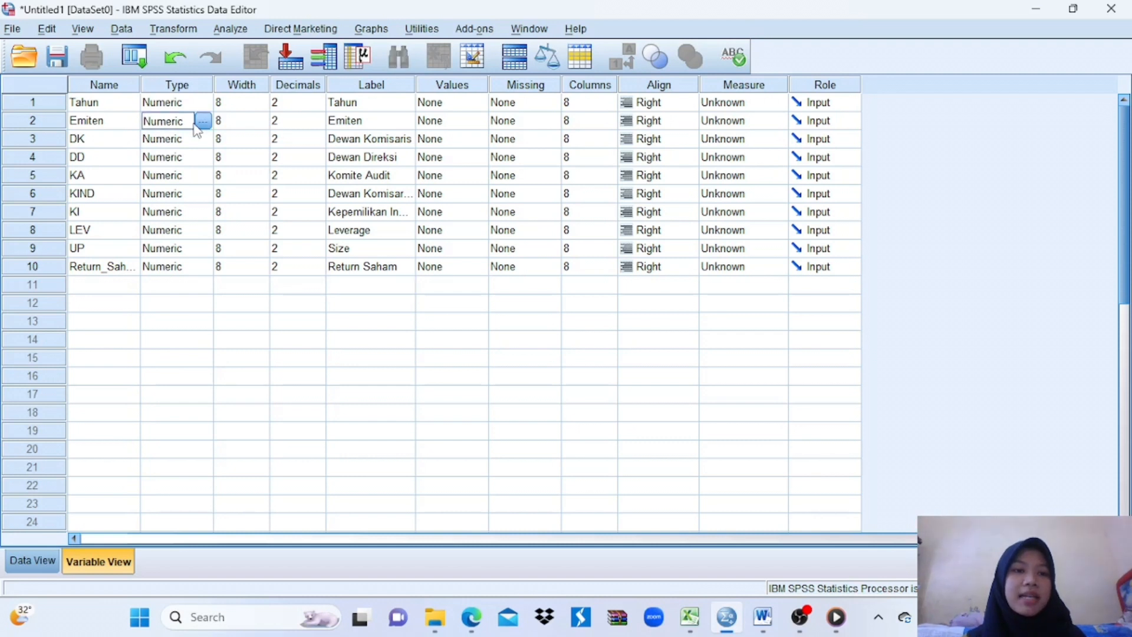
{"action": "left_click", "coordinate": [201, 122]}
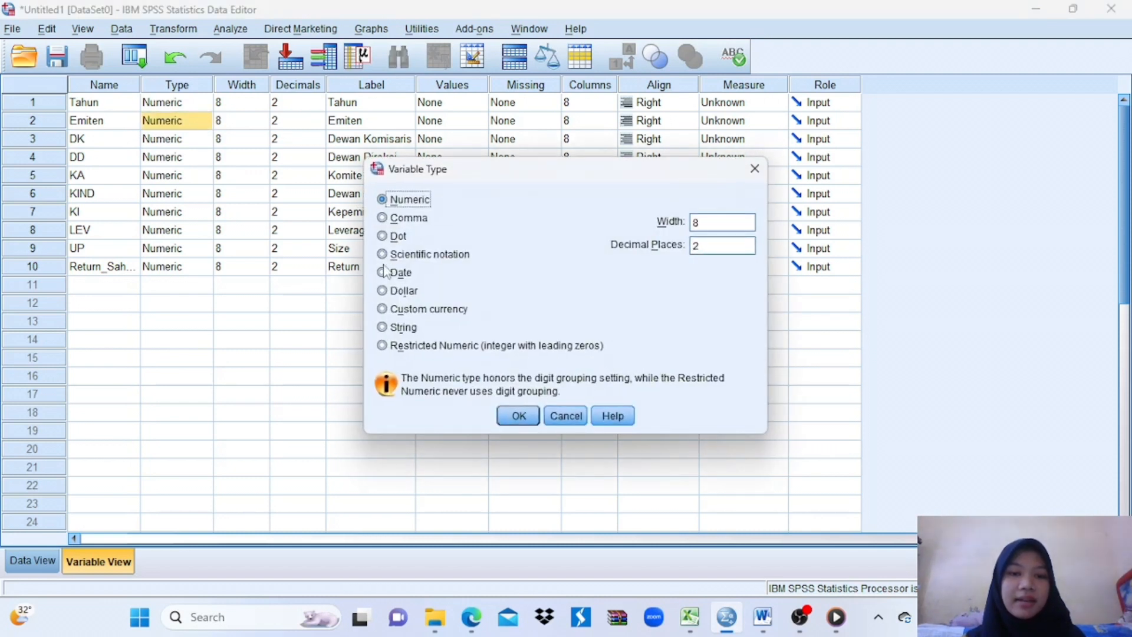
{"action": "left_click", "coordinate": [383, 328]}
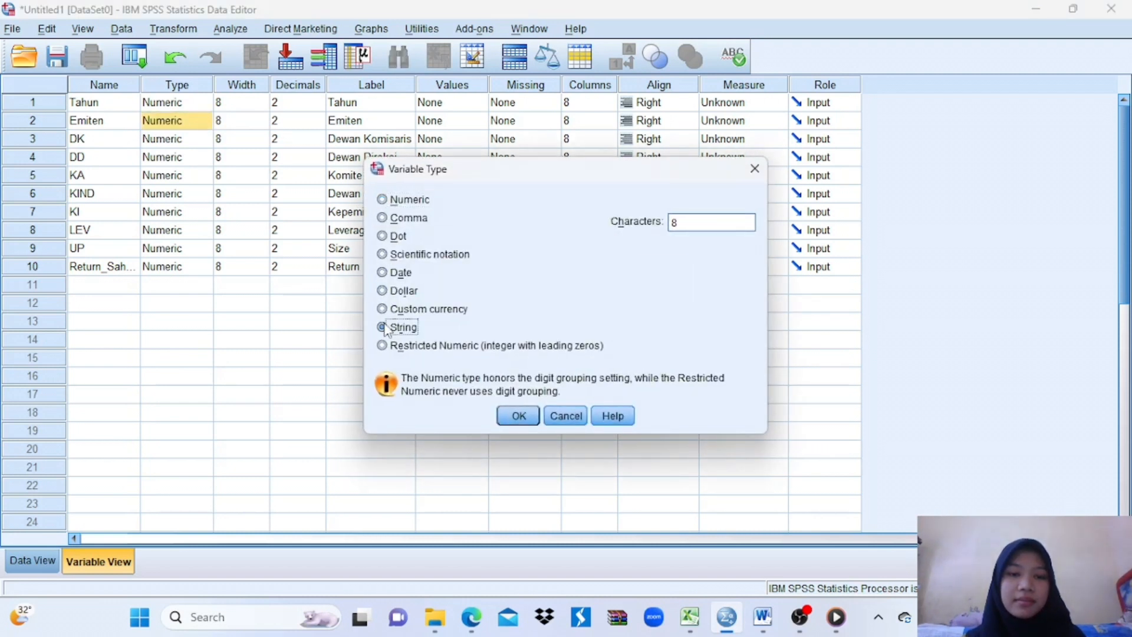
{"action": "left_click", "coordinate": [527, 422]}
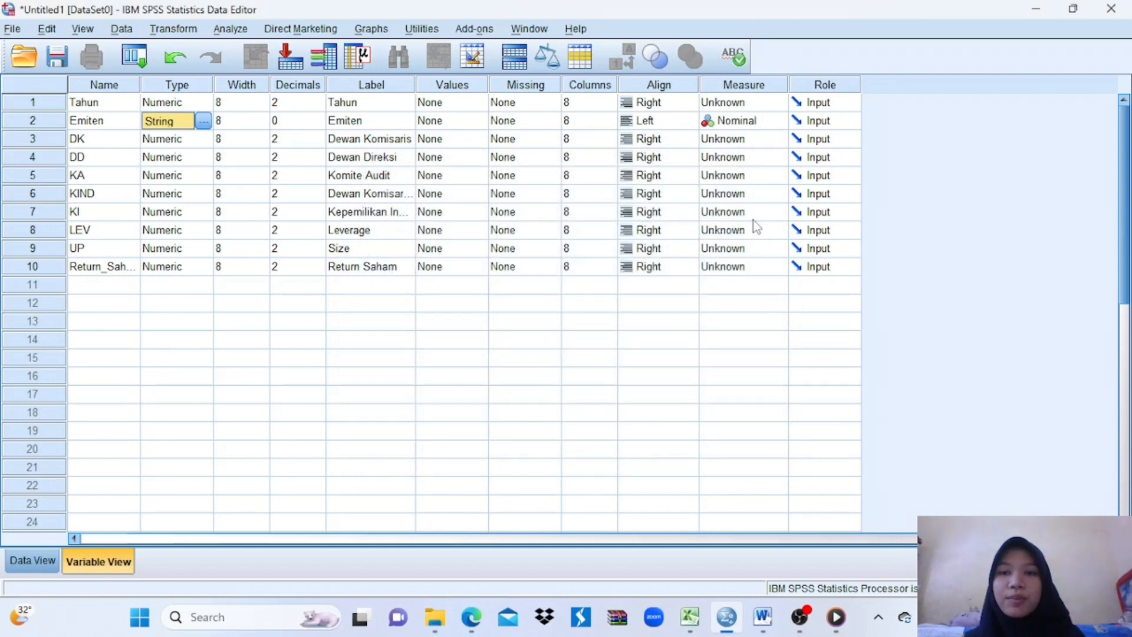
Set the measurement level of the variables Tahun, DK and DD to Scale
{"action": "left_click", "coordinate": [744, 102]}
{"action": "left_click", "coordinate": [746, 122]}
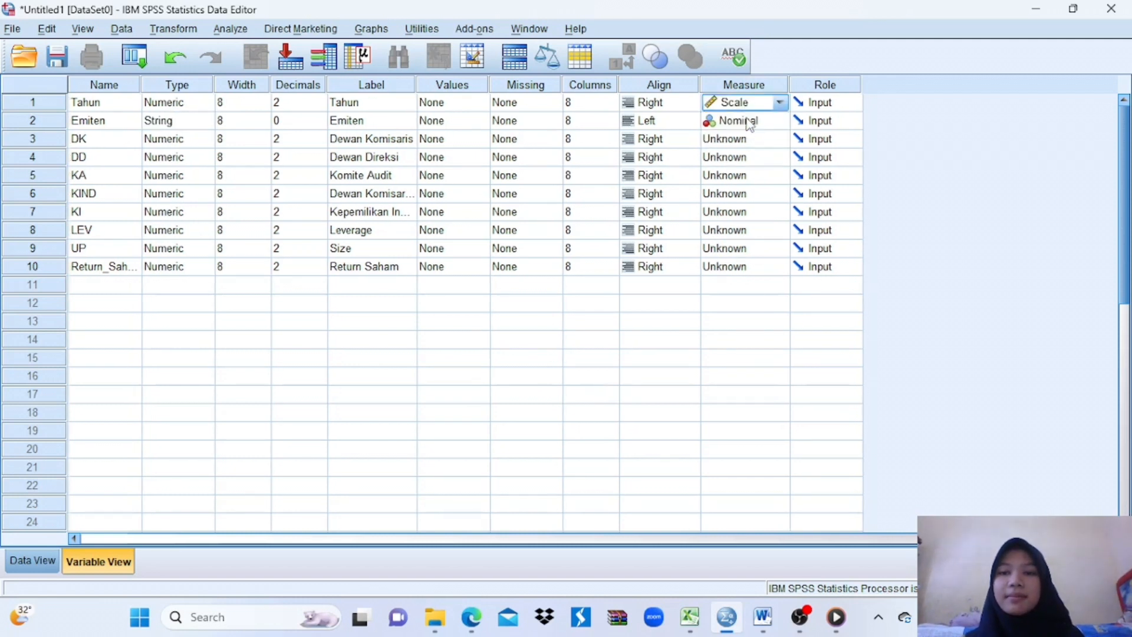
{"action": "left_click", "coordinate": [744, 139]}
{"action": "left_click", "coordinate": [748, 160]}
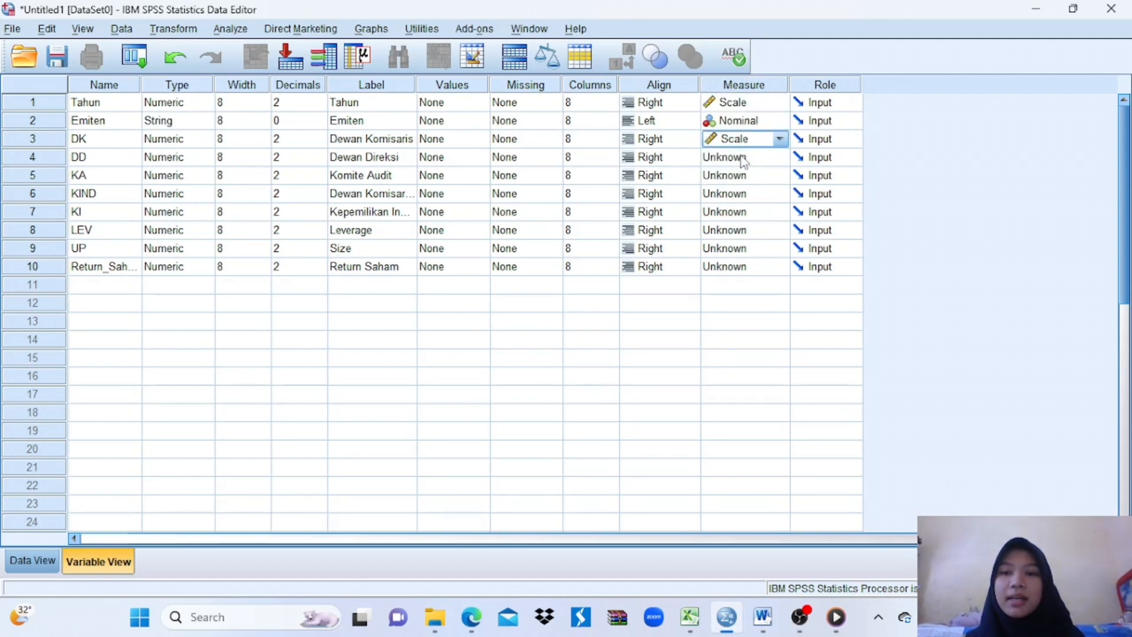
{"action": "left_click_drag", "start_coordinate": [743, 158], "coordinate": [744, 176]}
Set the measurement level of KA, KIND and KI to Scale
{"action": "left_click", "coordinate": [741, 176]}
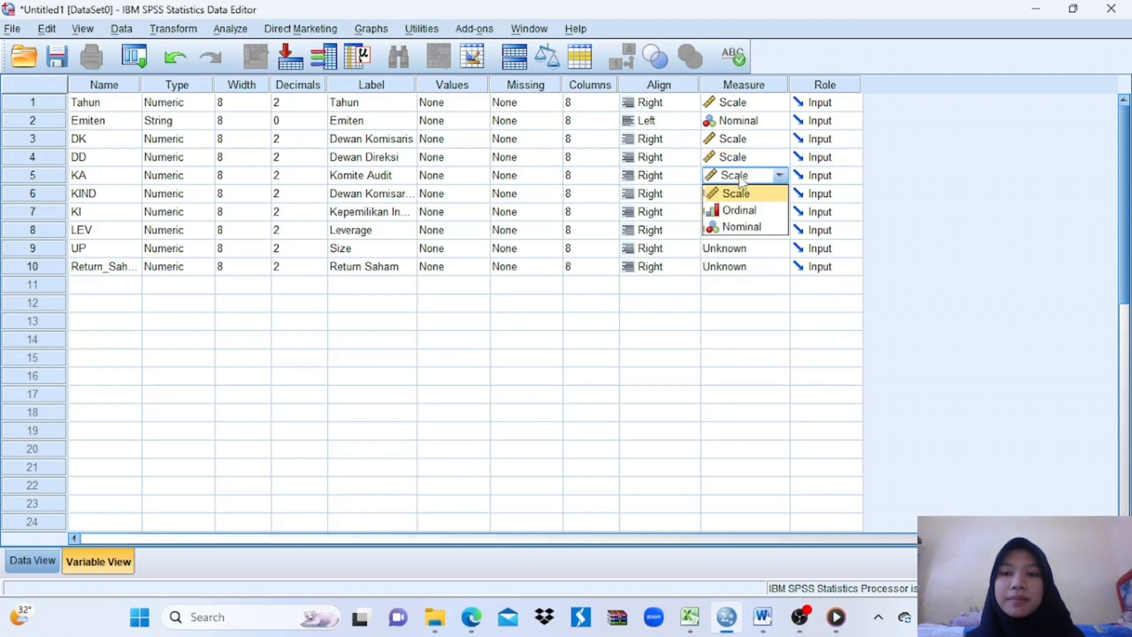
{"action": "left_click", "coordinate": [738, 195]}
{"action": "left_click", "coordinate": [736, 195]}
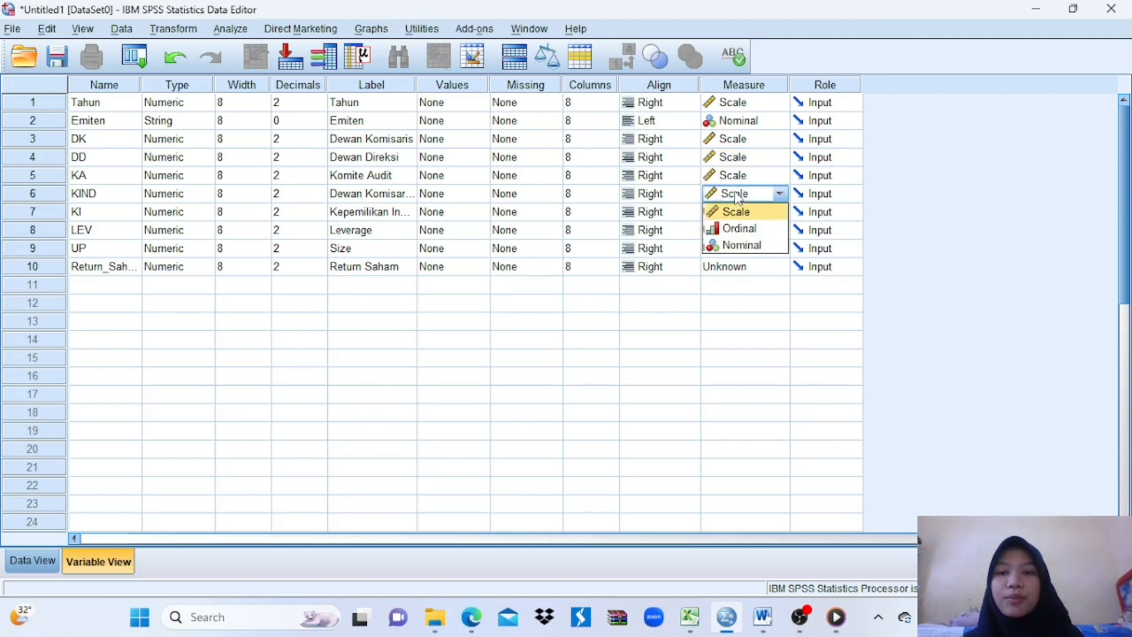
{"action": "left_click", "coordinate": [737, 213]}
{"action": "left_click", "coordinate": [735, 219]}
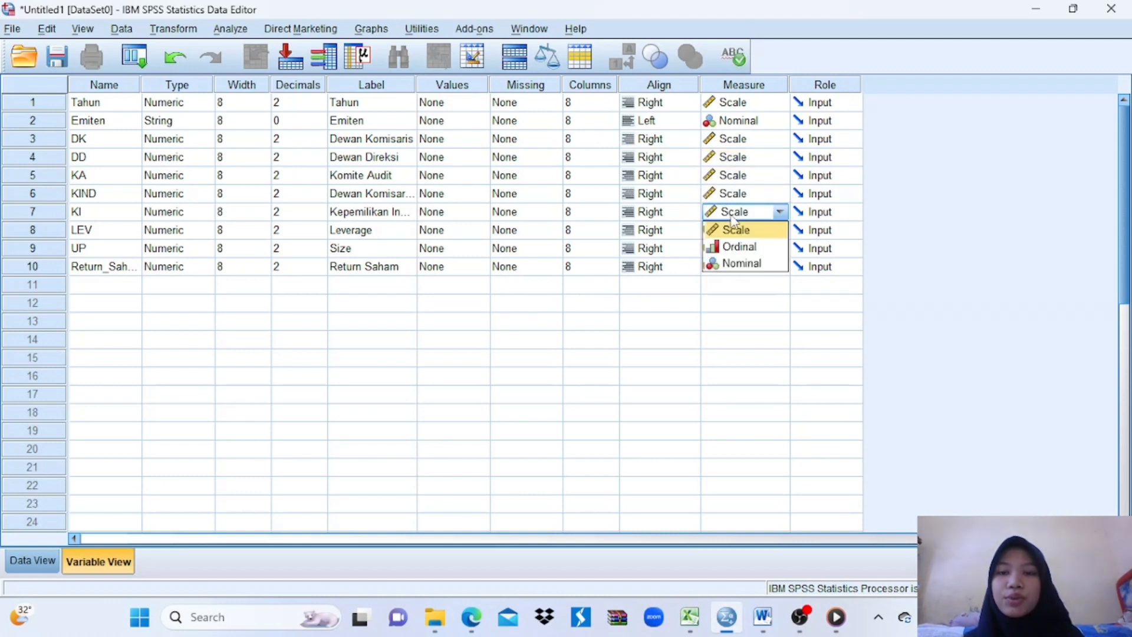
{"action": "left_click", "coordinate": [737, 233]}
Set the measurement level of LEV, UP and Return_Saham to Scale
{"action": "left_click", "coordinate": [737, 232]}
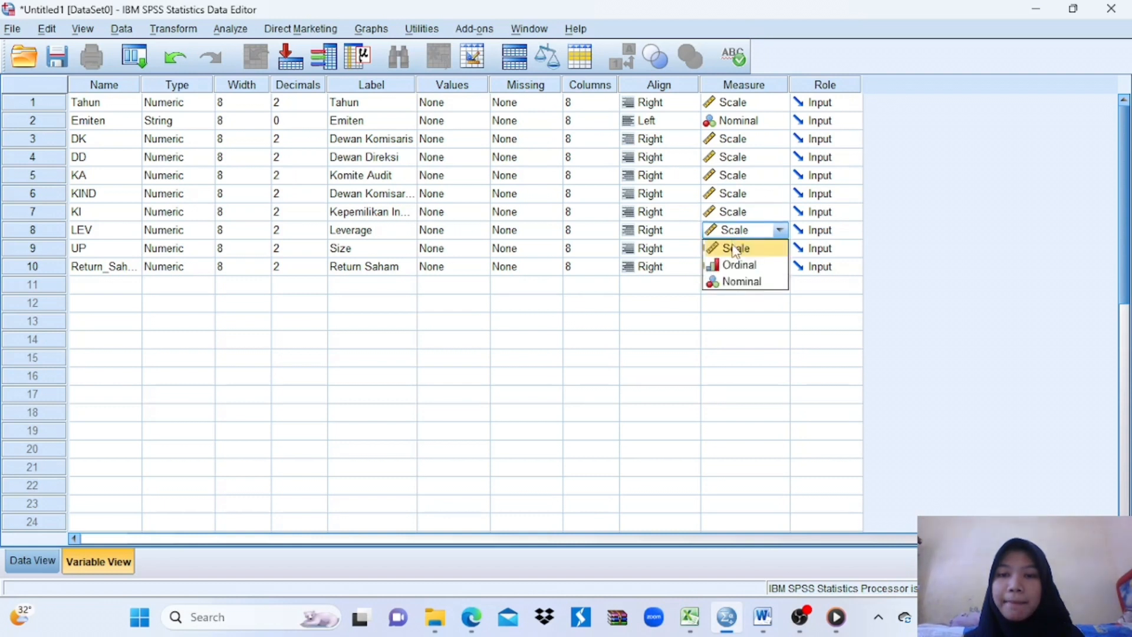
{"action": "left_click", "coordinate": [735, 248]}
{"action": "left_click", "coordinate": [735, 250]}
{"action": "left_click", "coordinate": [736, 267]}
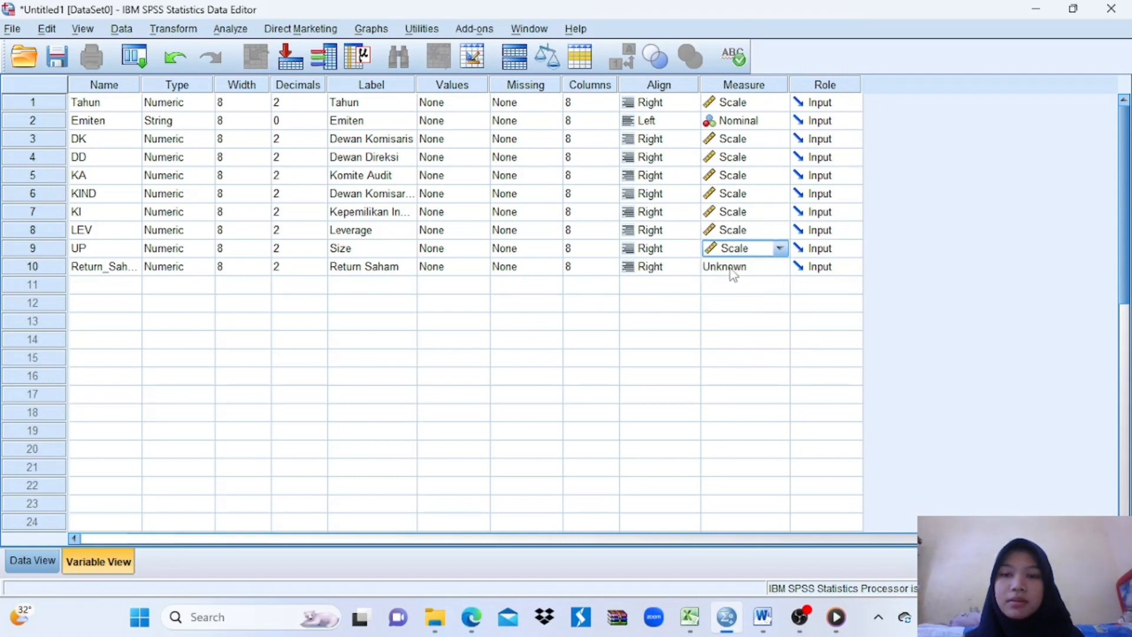
{"action": "left_click", "coordinate": [734, 270]}
{"action": "left_click", "coordinate": [733, 287]}
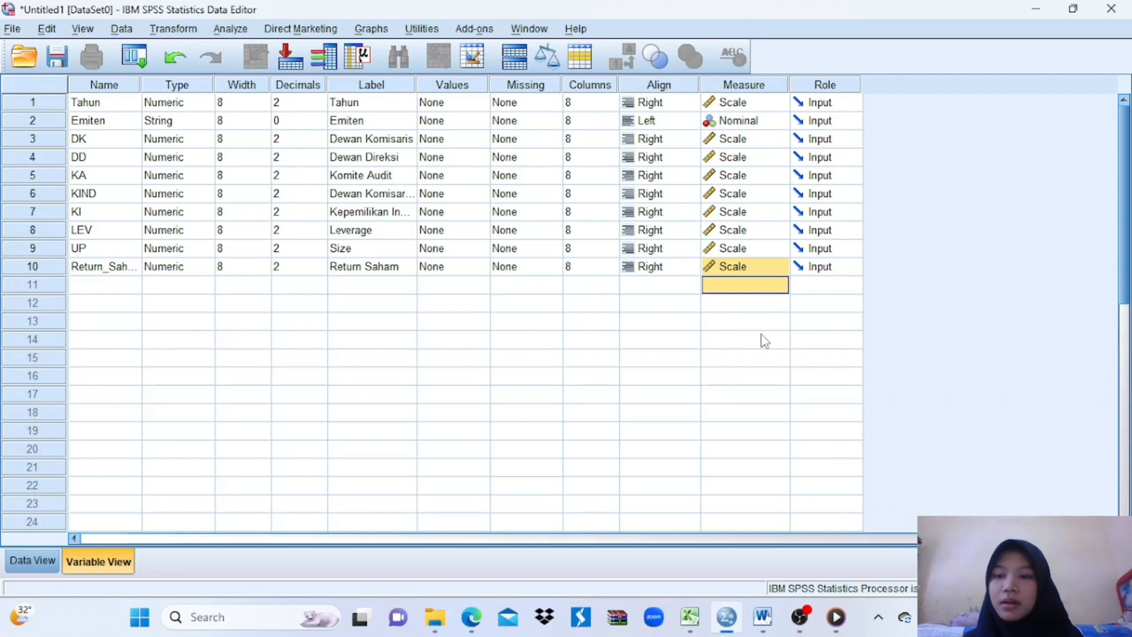
Reduce the number of decimals for the variable Tahun to 0
{"action": "left_click", "coordinate": [235, 102]}
{"action": "left_click_drag", "start_coordinate": [298, 104], "coordinate": [321, 121]}
{"action": "left_click", "coordinate": [312, 102]}
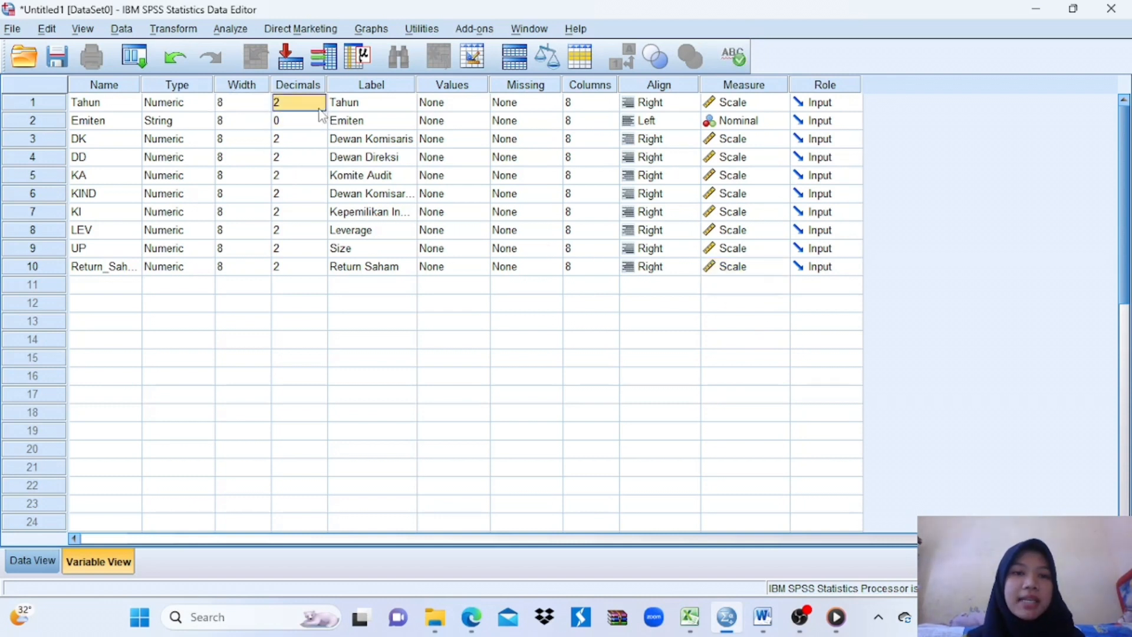
{"action": "left_click", "coordinate": [320, 106]}
{"action": "left_click", "coordinate": [320, 106]}
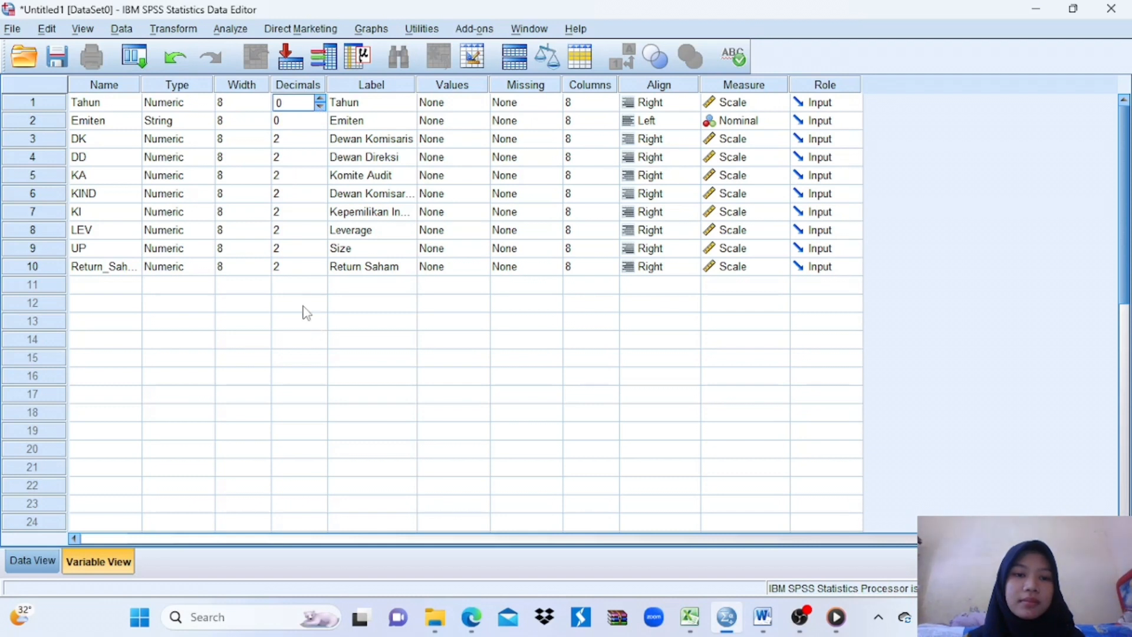
{"action": "left_click", "coordinate": [302, 303]}
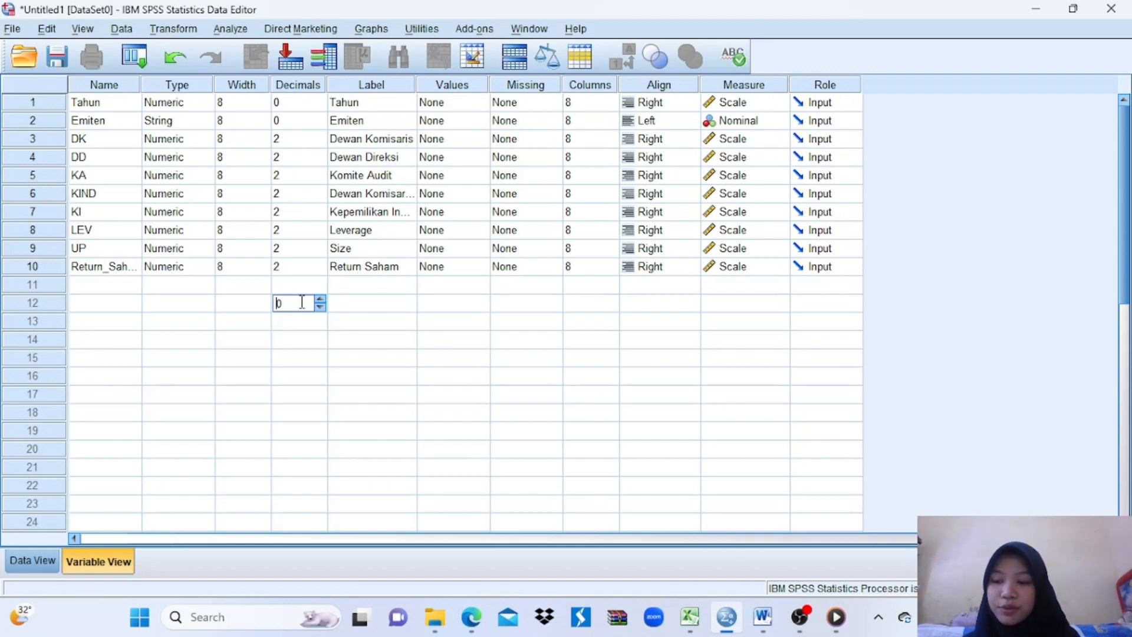
Switch to Excel and copy the data range A2:J61 of the Data Input sheet, without the header row
{"action": "left_click", "coordinate": [691, 620]}
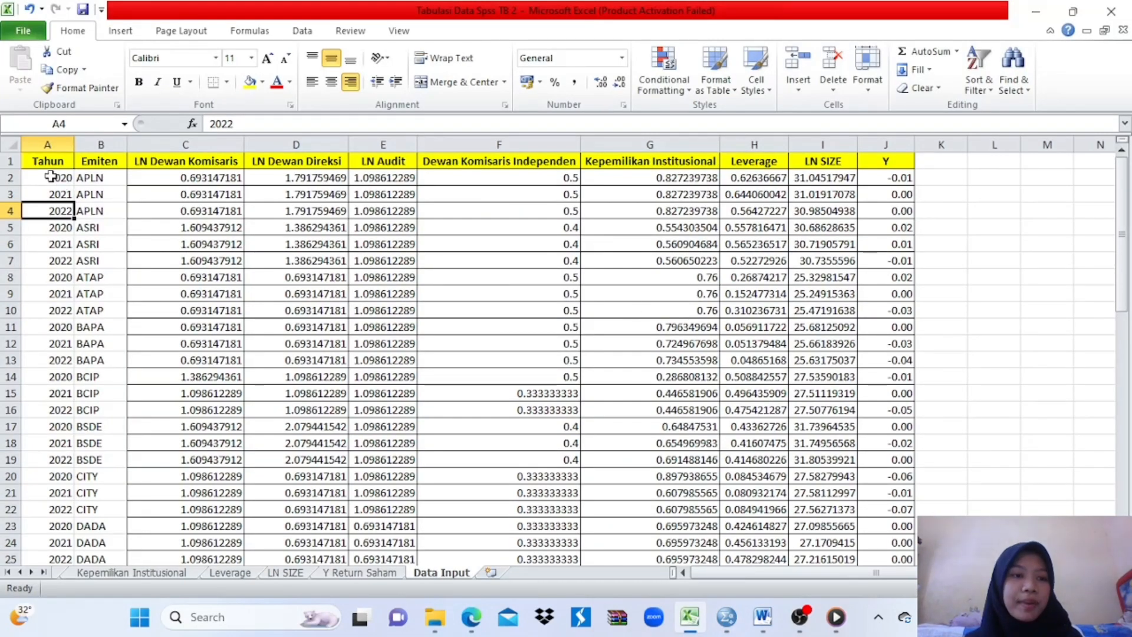
{"action": "left_click_drag", "start_coordinate": [51, 177], "coordinate": [886, 534]}
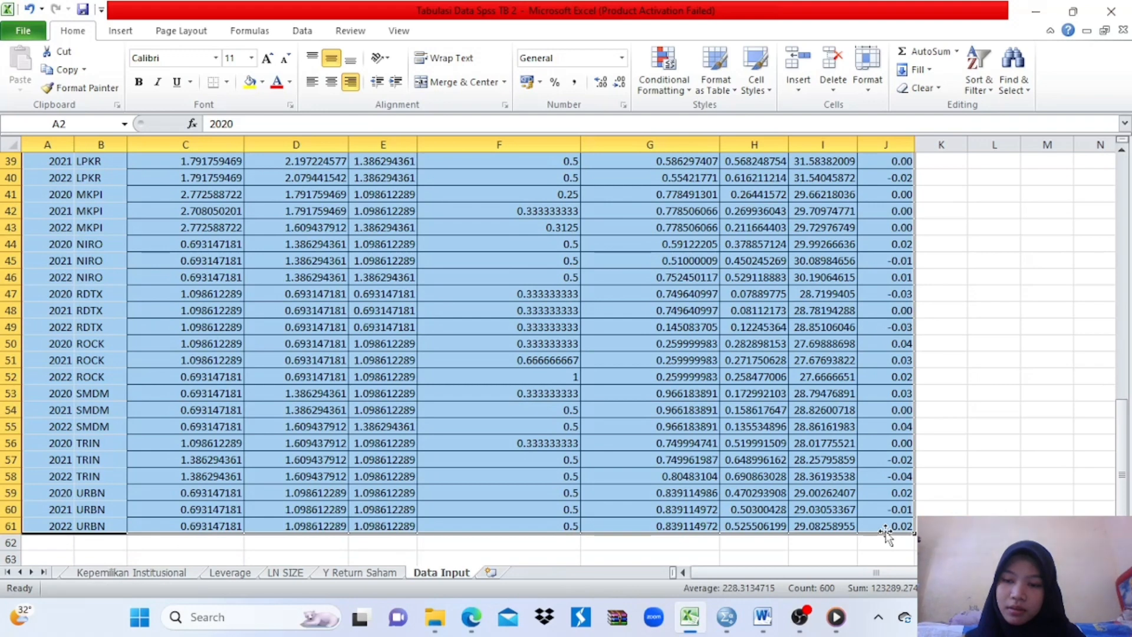
{"action": "right_click", "coordinate": [885, 531]}
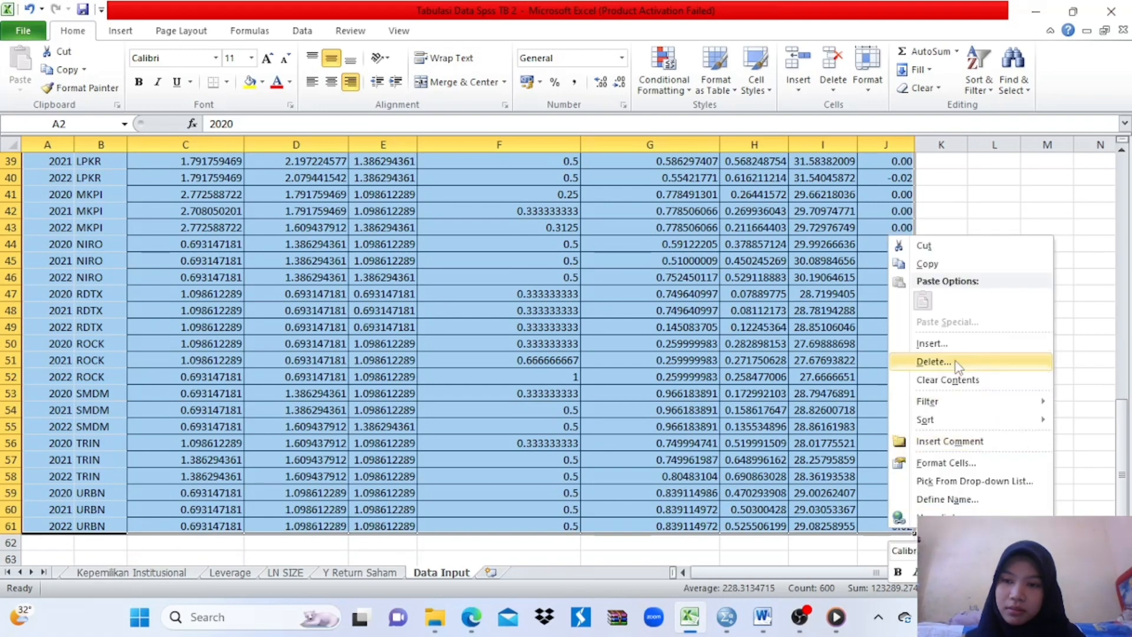
{"action": "left_click", "coordinate": [940, 265]}
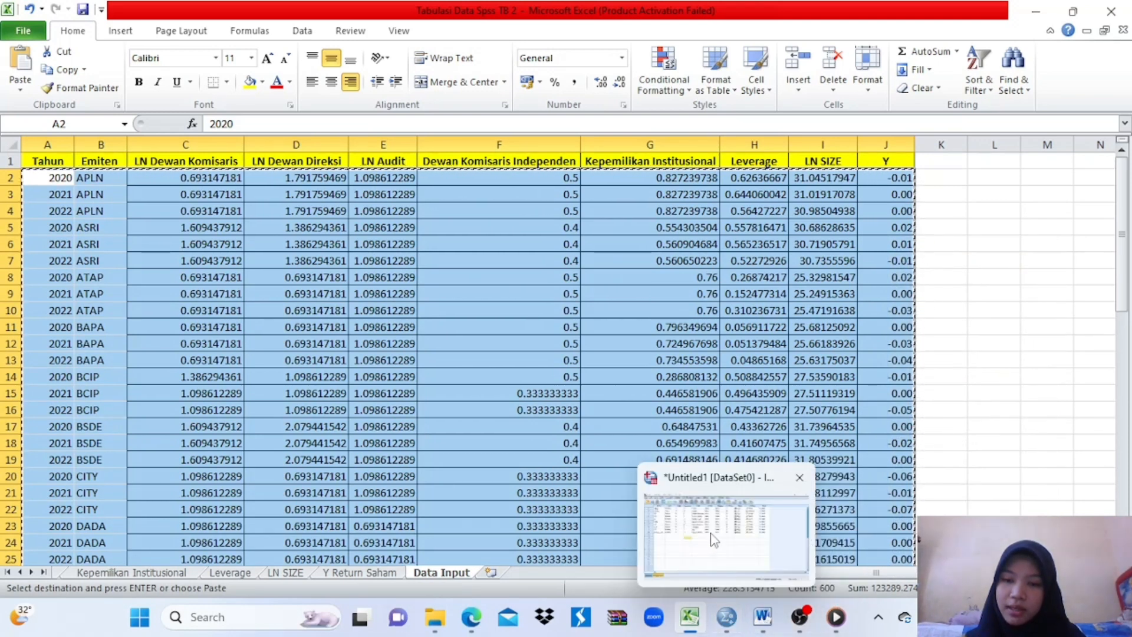
Switch back to SPSS and paste the copied data into the Data View, starting at the first Tahun cell
{"action": "left_click", "coordinate": [713, 540]}
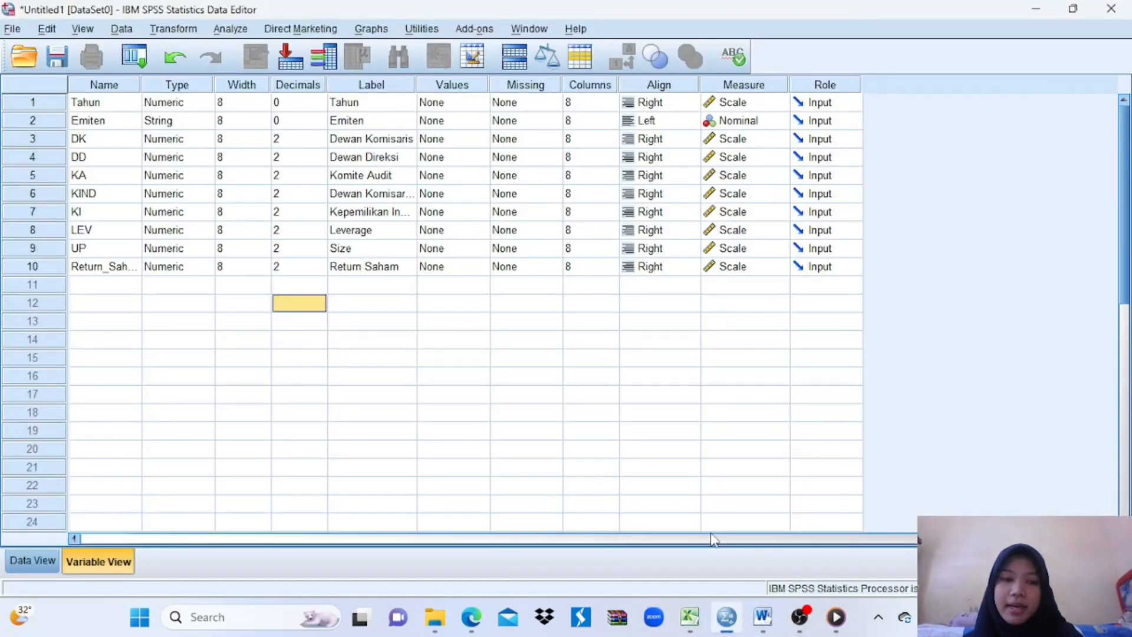
{"action": "left_click", "coordinate": [34, 558]}
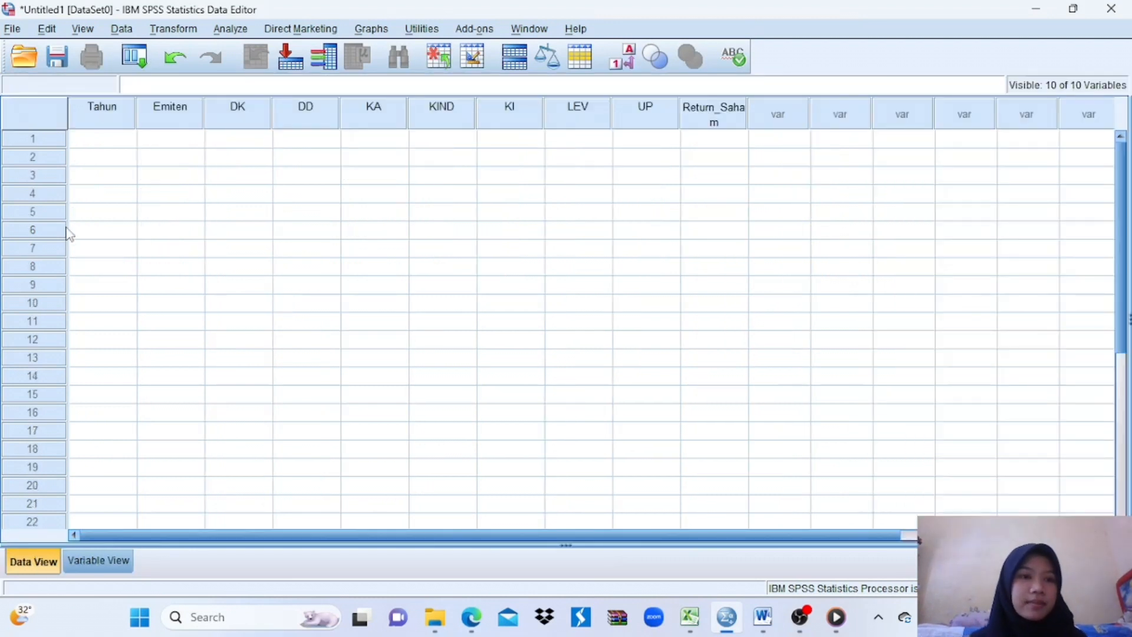
{"action": "left_click", "coordinate": [86, 142]}
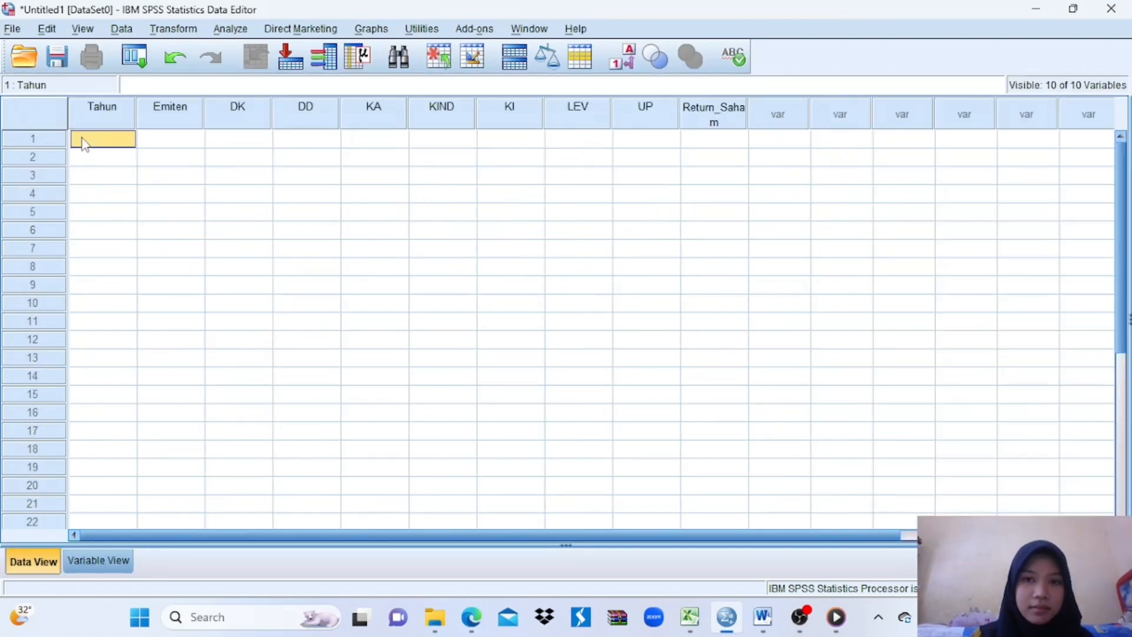
{"action": "key", "text": "ctrl+v"}
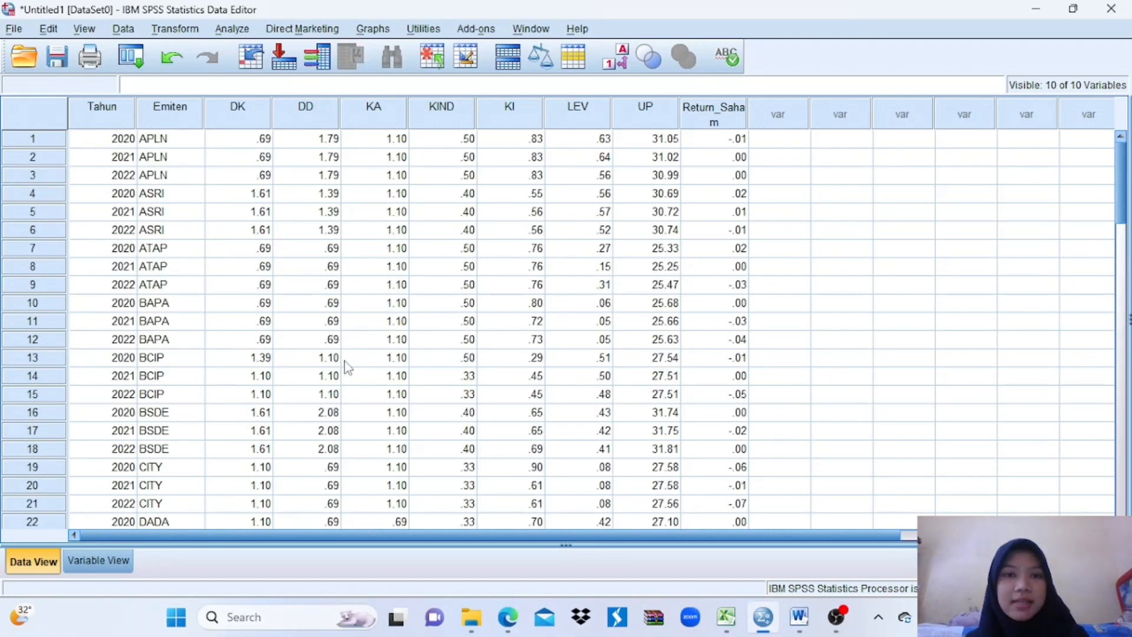
{"action": "scroll", "coordinate": [448, 362], "scroll_direction": "down", "scroll_amount": 20}
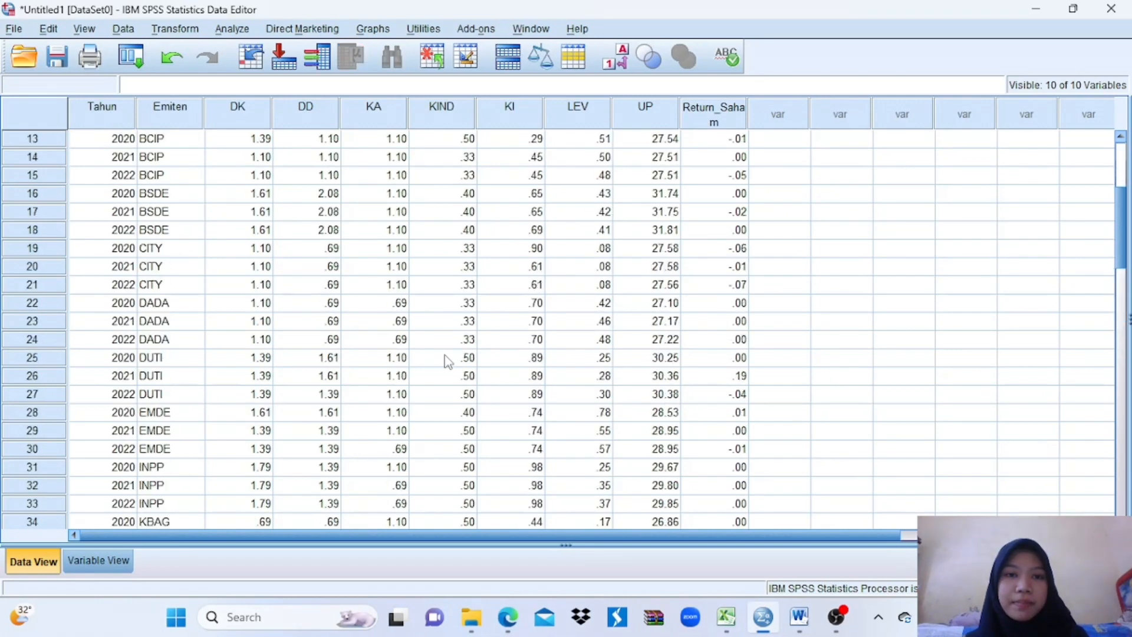
{"action": "scroll", "coordinate": [448, 361], "scroll_direction": "up", "scroll_amount": 20}
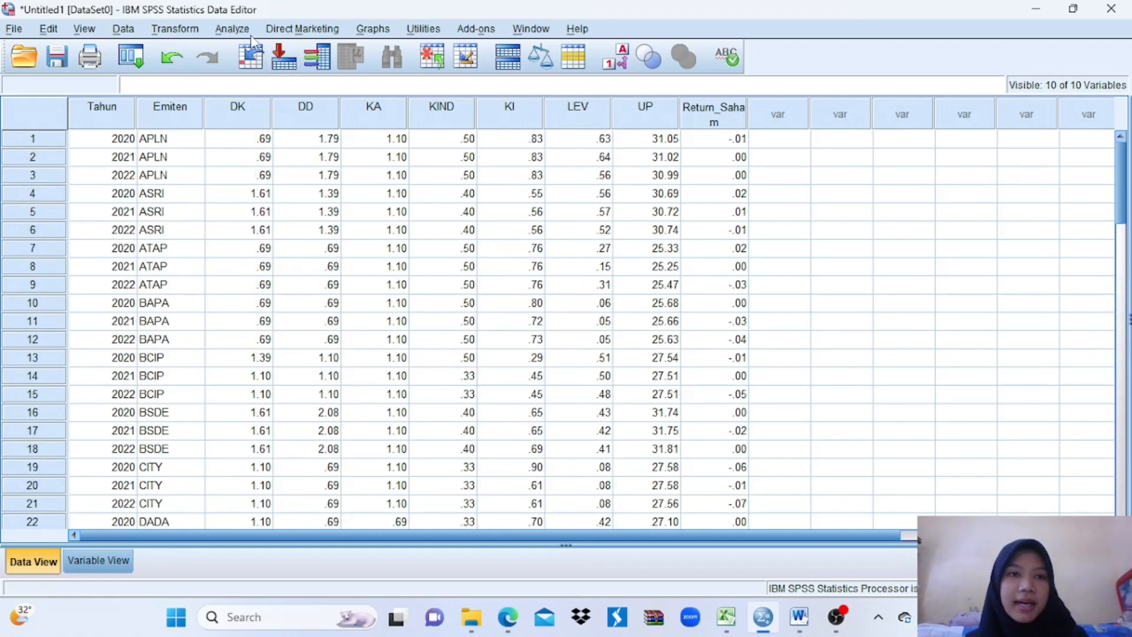
Run Descriptives on all available variables from Tahun to Return Saham, with mean, standard deviation, minimum and maximum
{"action": "left_click", "coordinate": [231, 31]}
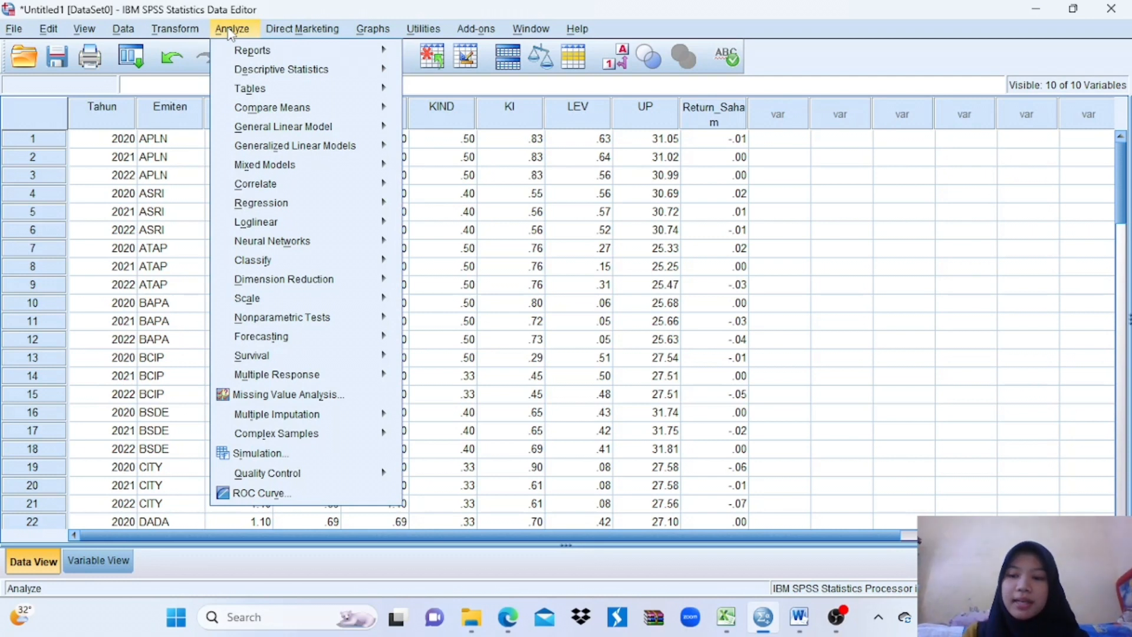
{"action": "mouse_move", "coordinate": [314, 72]}
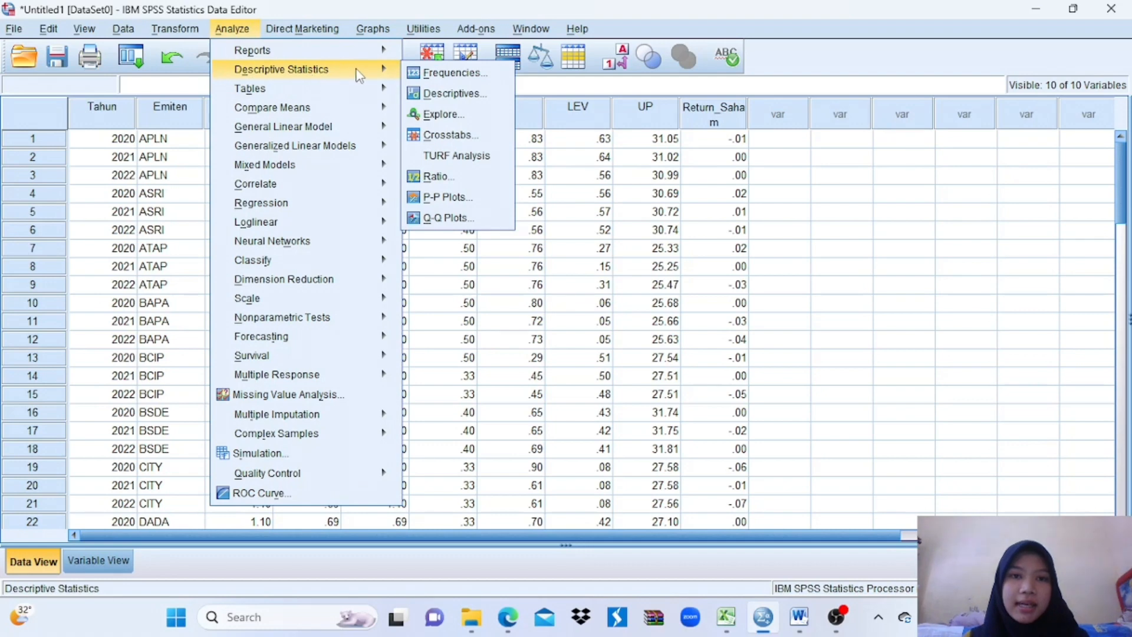
{"action": "left_click", "coordinate": [450, 92]}
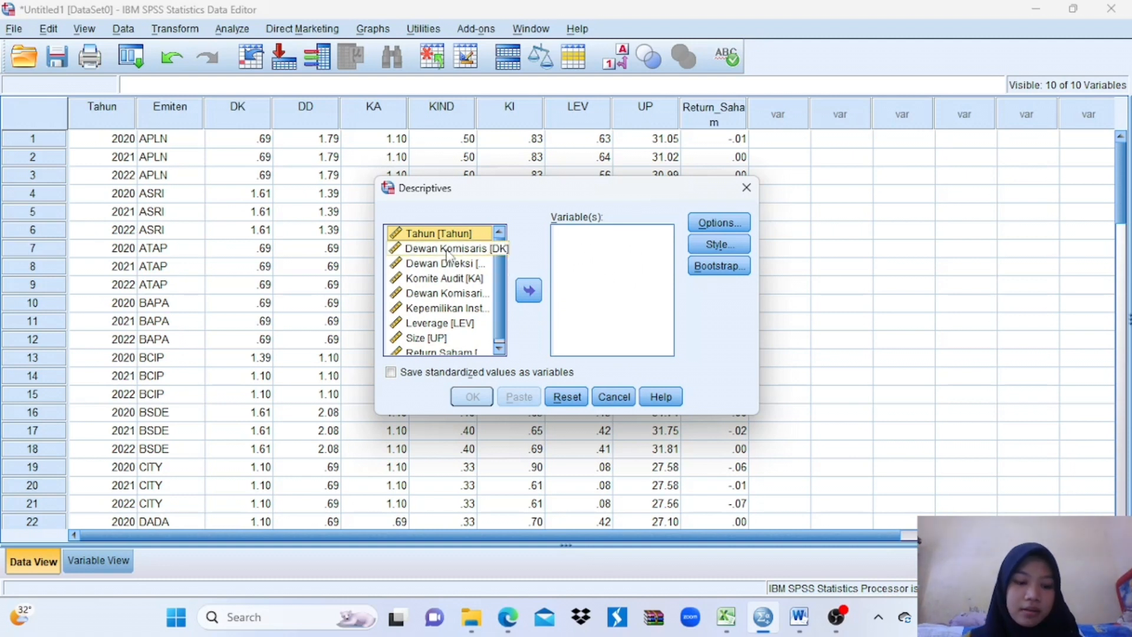
{"action": "key", "text": "ctrl+a"}
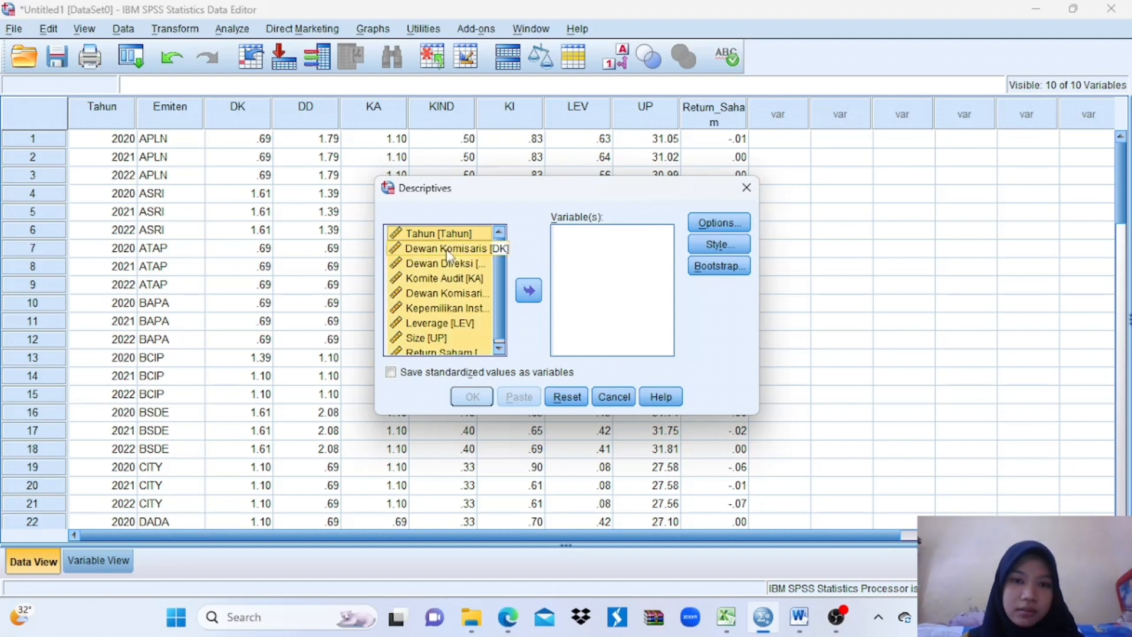
{"action": "left_click", "coordinate": [530, 293]}
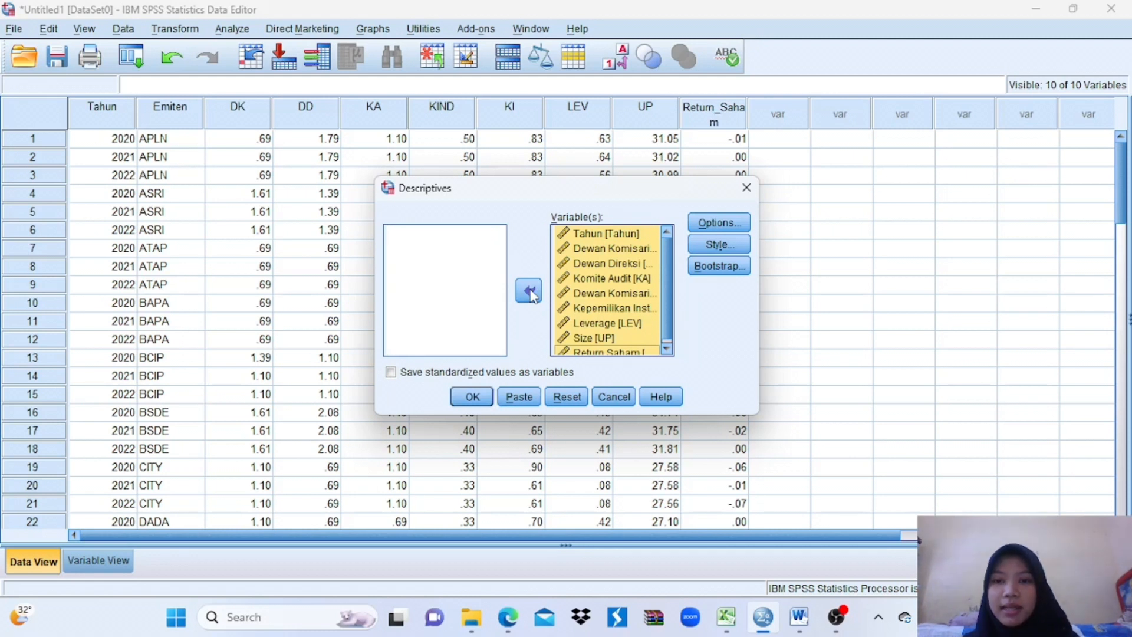
{"action": "left_click", "coordinate": [706, 226]}
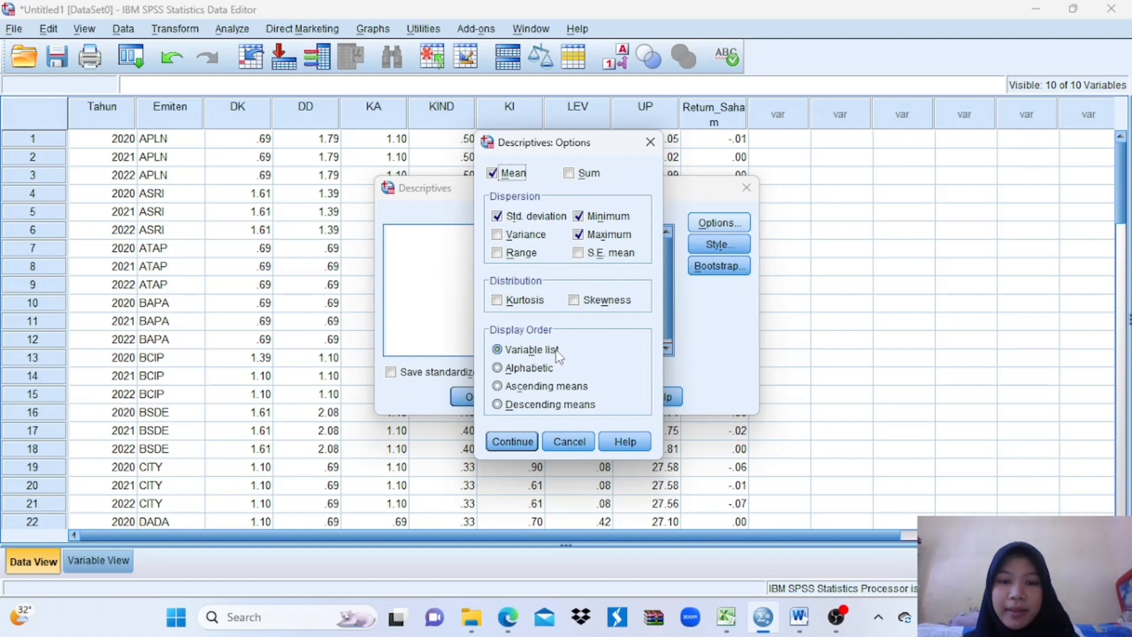
{"action": "left_click", "coordinate": [519, 448]}
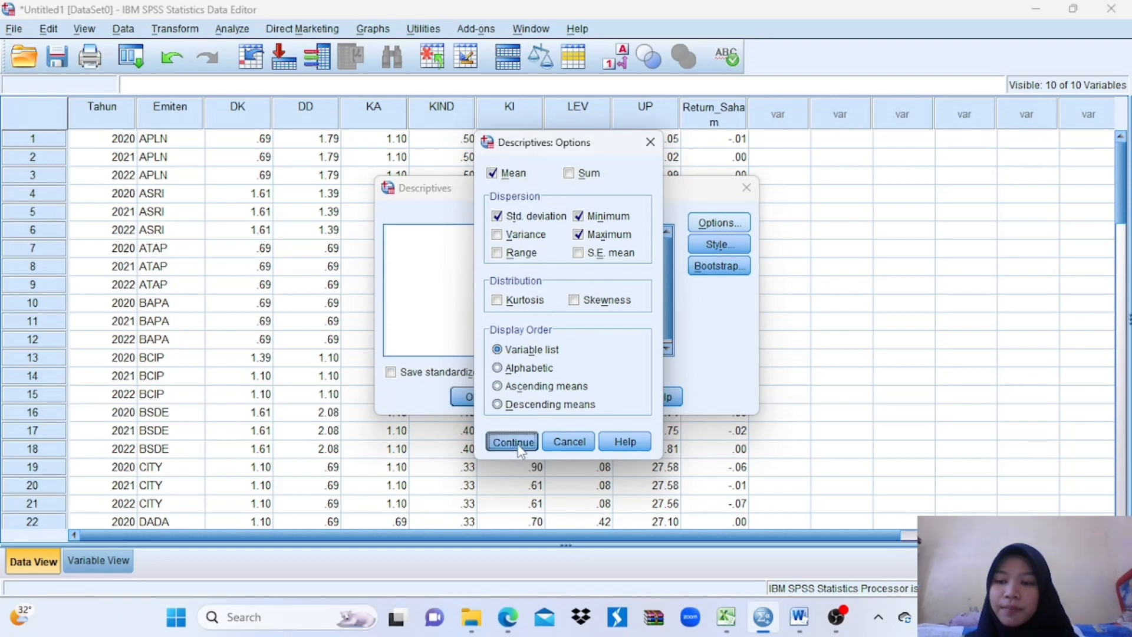
{"action": "left_click", "coordinate": [473, 398]}
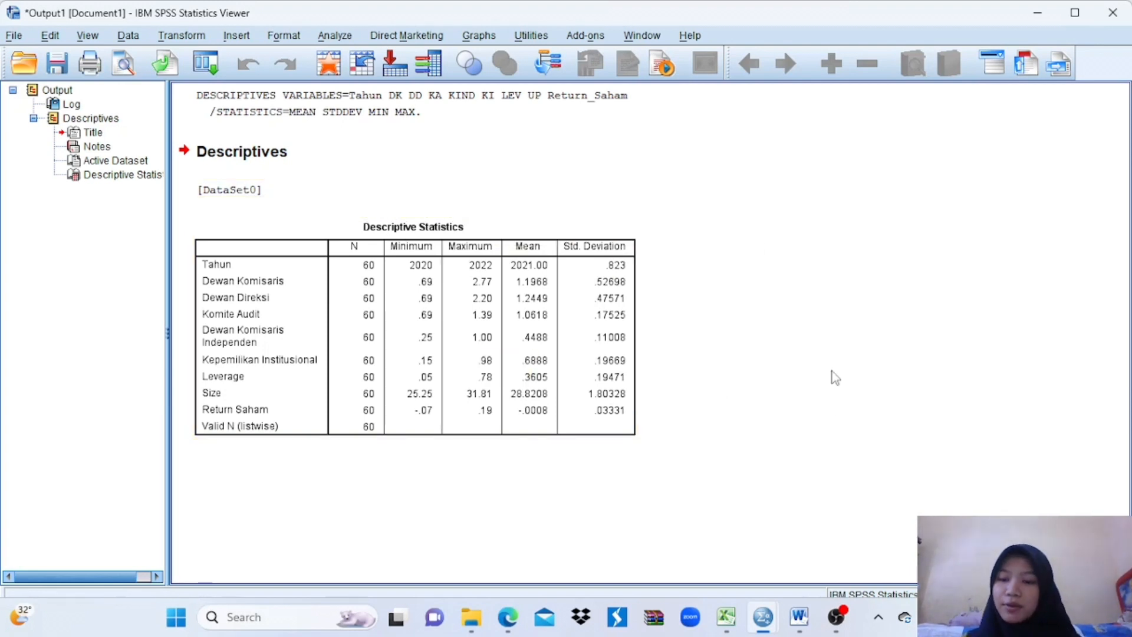
{"action": "left_click", "coordinate": [1038, 13]}
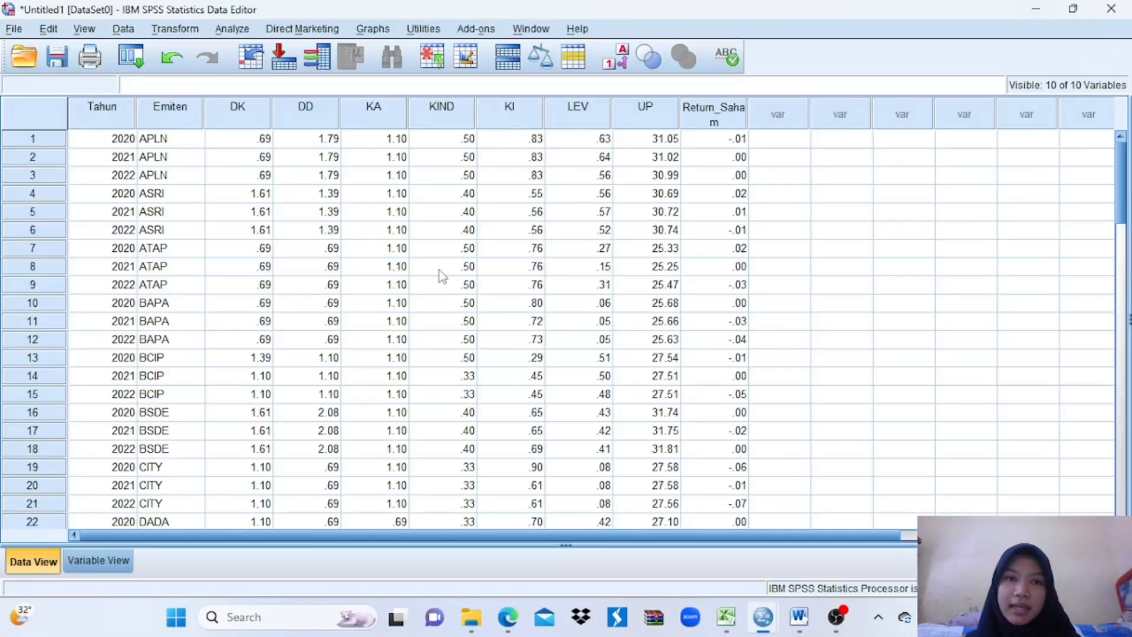
Set up a Linear Regression with Return Saham as the dependent variable
{"action": "left_click", "coordinate": [229, 31]}
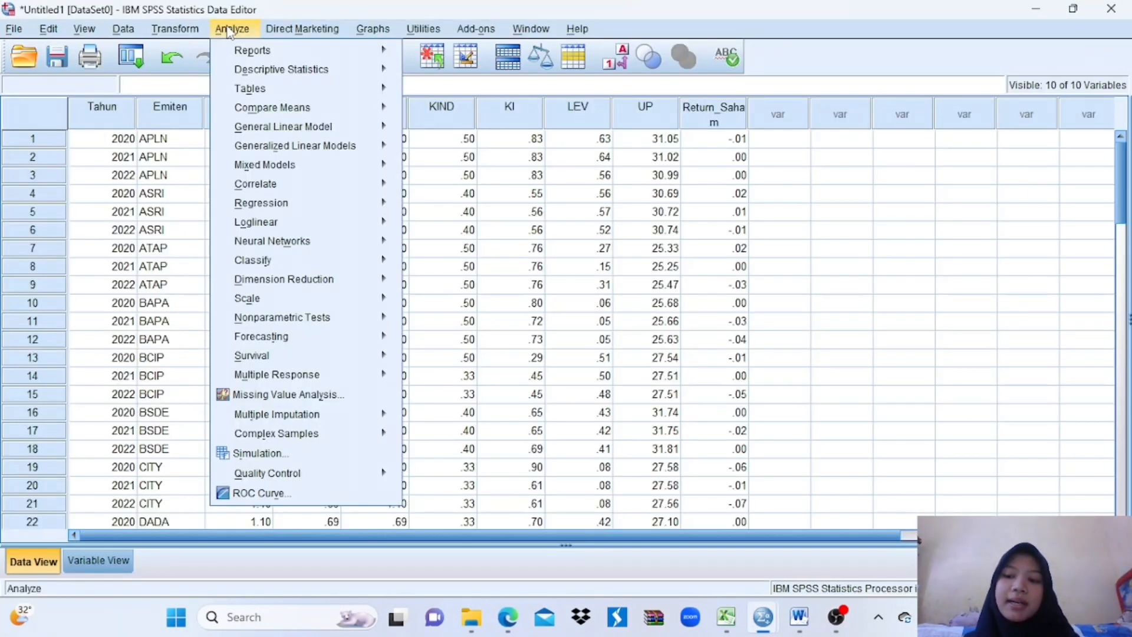
{"action": "mouse_move", "coordinate": [345, 203]}
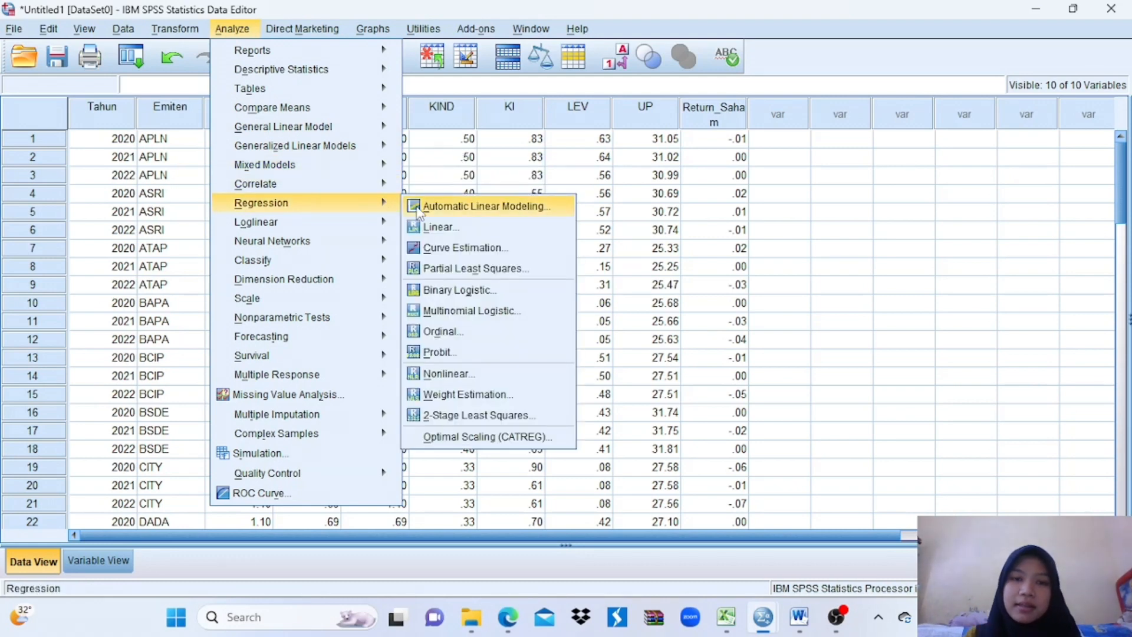
{"action": "left_click", "coordinate": [438, 228]}
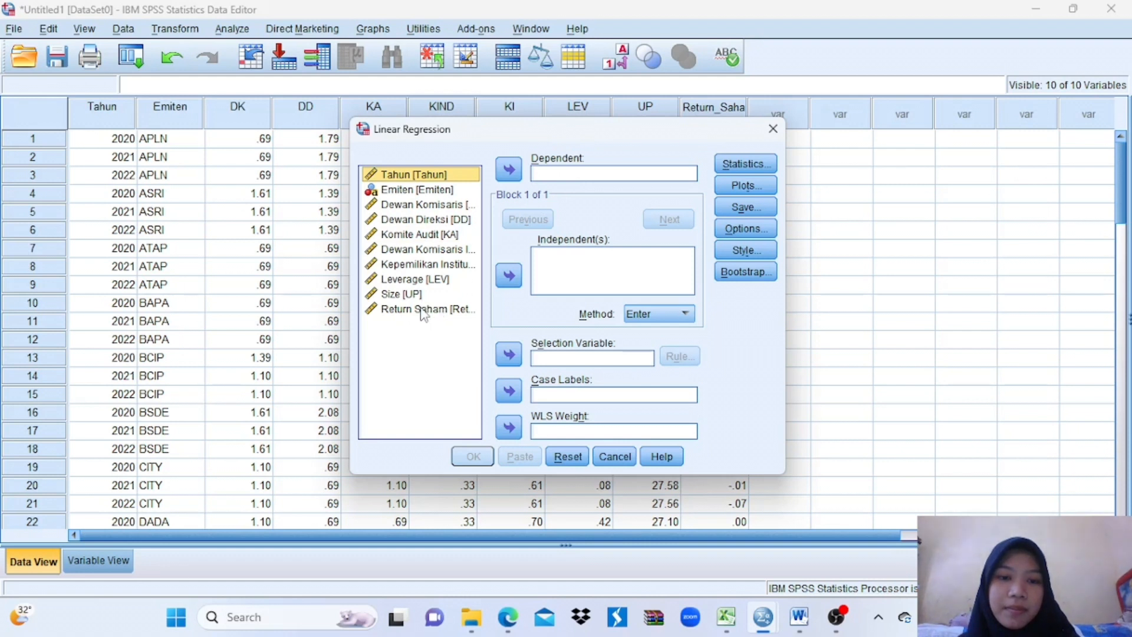
{"action": "left_click", "coordinate": [434, 311]}
{"action": "left_click", "coordinate": [509, 171]}
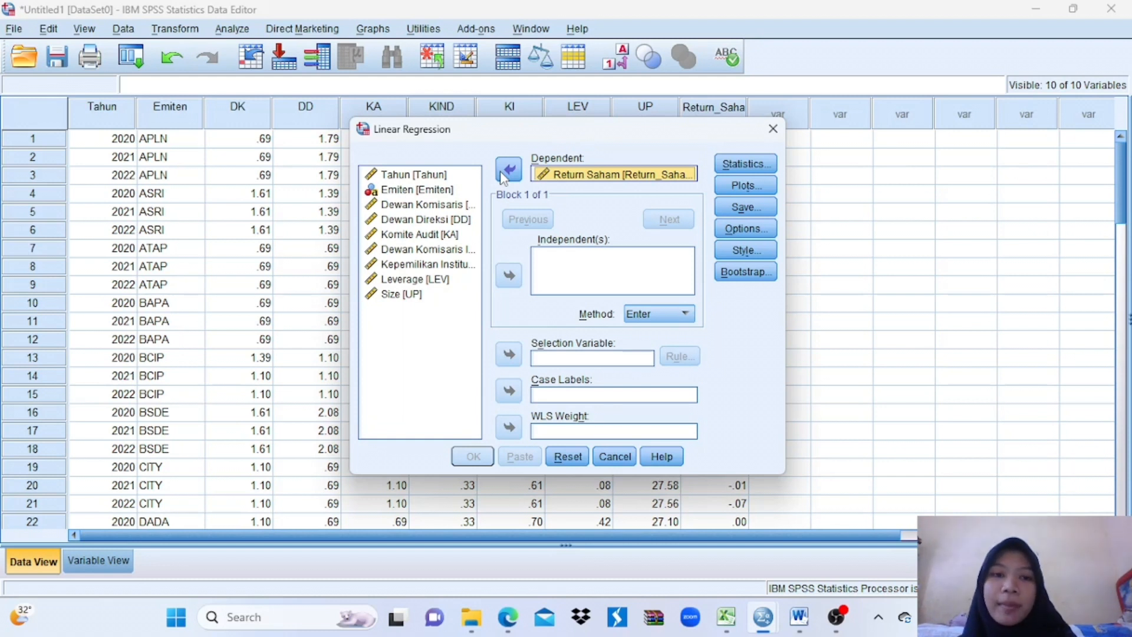
Add the seven variables from Dewan Komisaris (DK) through Size (UP) as independents of the regression
{"action": "left_click", "coordinate": [417, 207]}
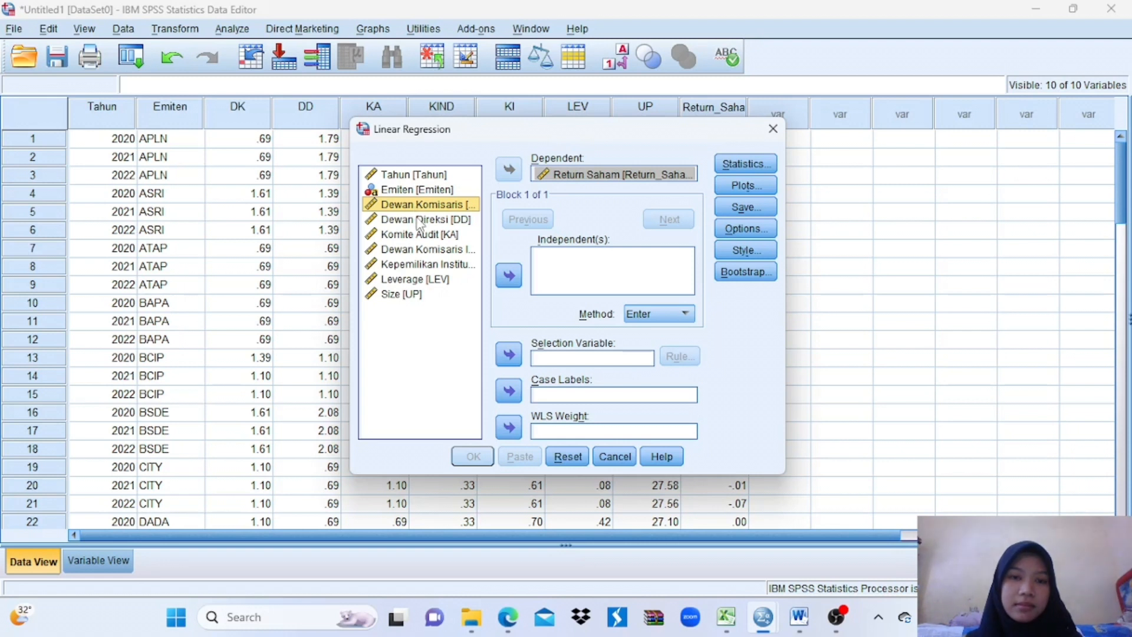
{"action": "left_click", "coordinate": [419, 220], "text": "shift"}
{"action": "left_click", "coordinate": [420, 236], "text": "shift"}
{"action": "left_click", "coordinate": [421, 249], "text": "shift"}
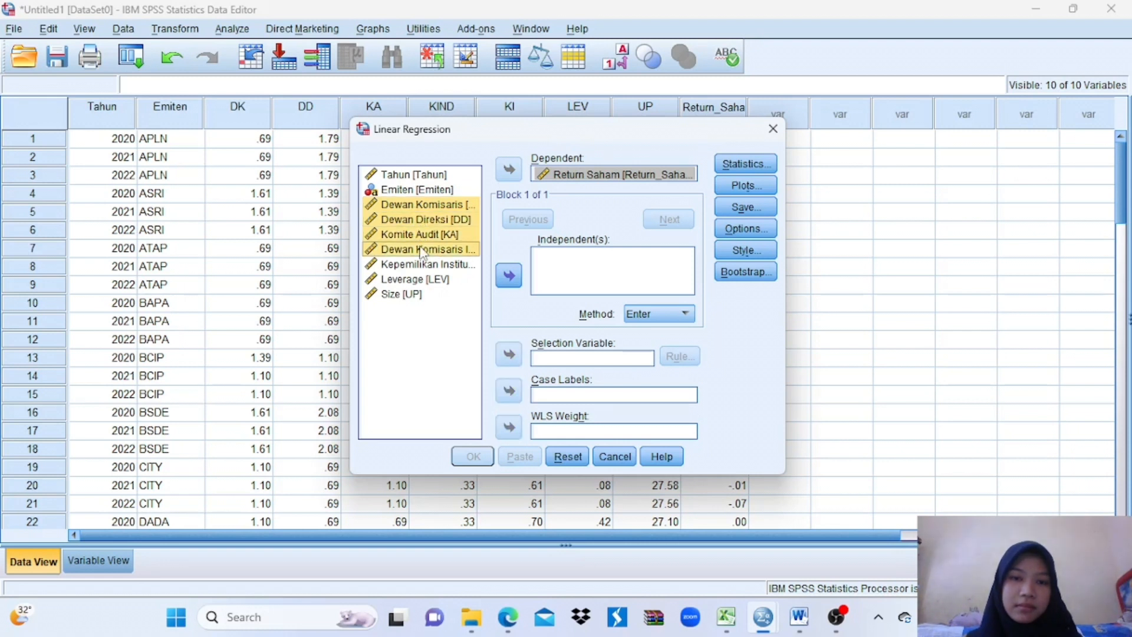
{"action": "left_click", "coordinate": [424, 263], "text": "shift"}
{"action": "left_click", "coordinate": [426, 280], "text": "shift"}
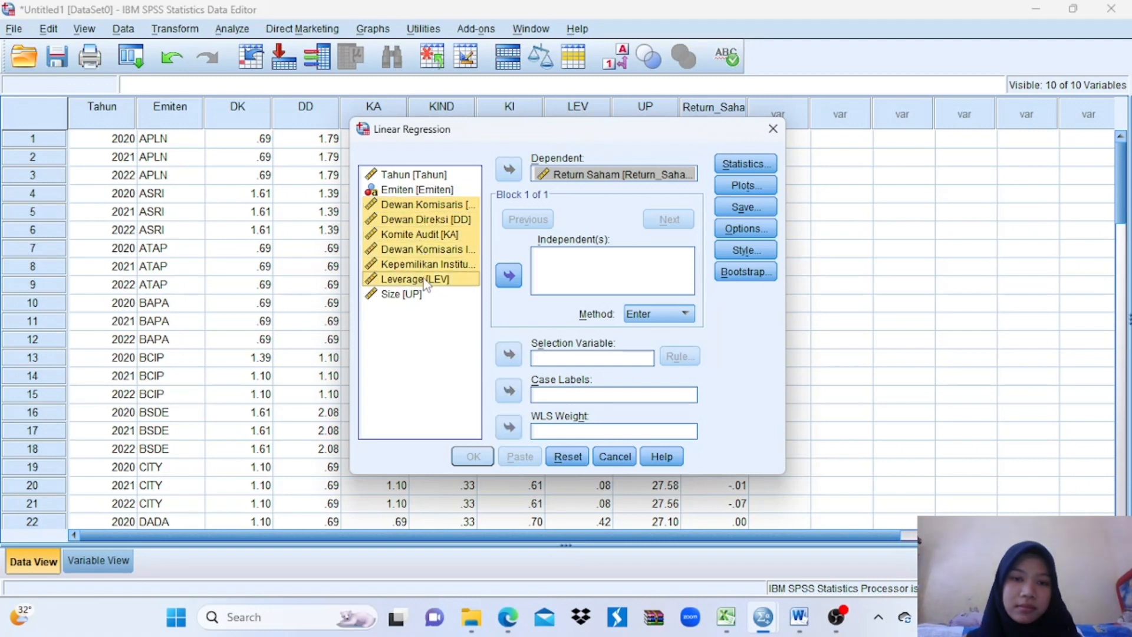
{"action": "left_click", "coordinate": [424, 294], "text": "shift"}
{"action": "left_click", "coordinate": [508, 283]}
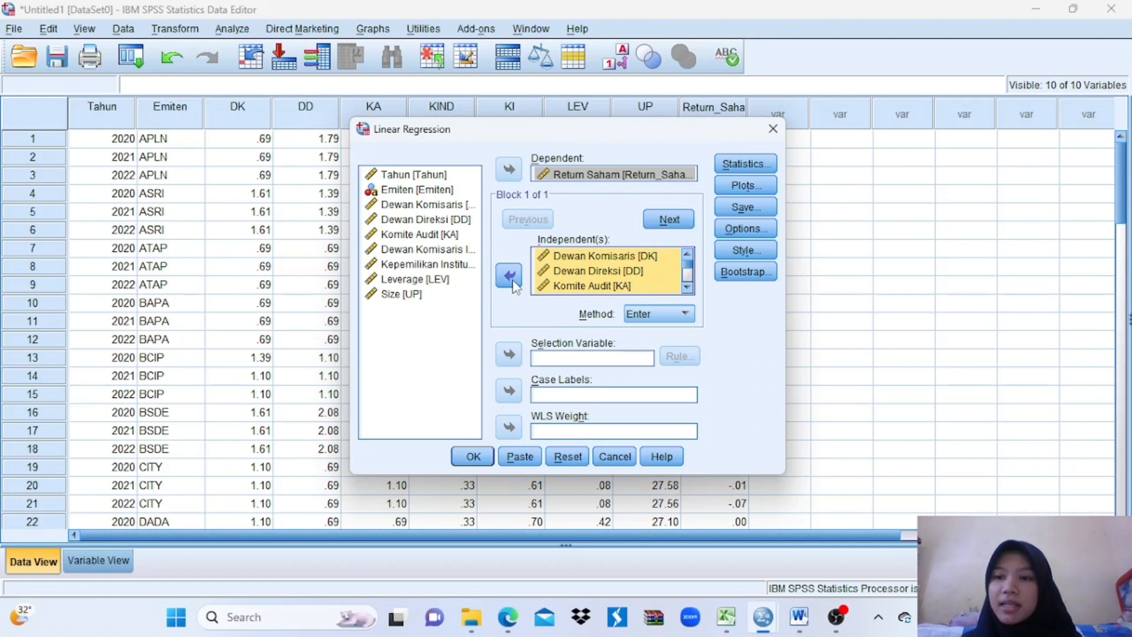
Have the regression save unstandardized residuals as a new variable and run it
{"action": "left_click", "coordinate": [738, 205]}
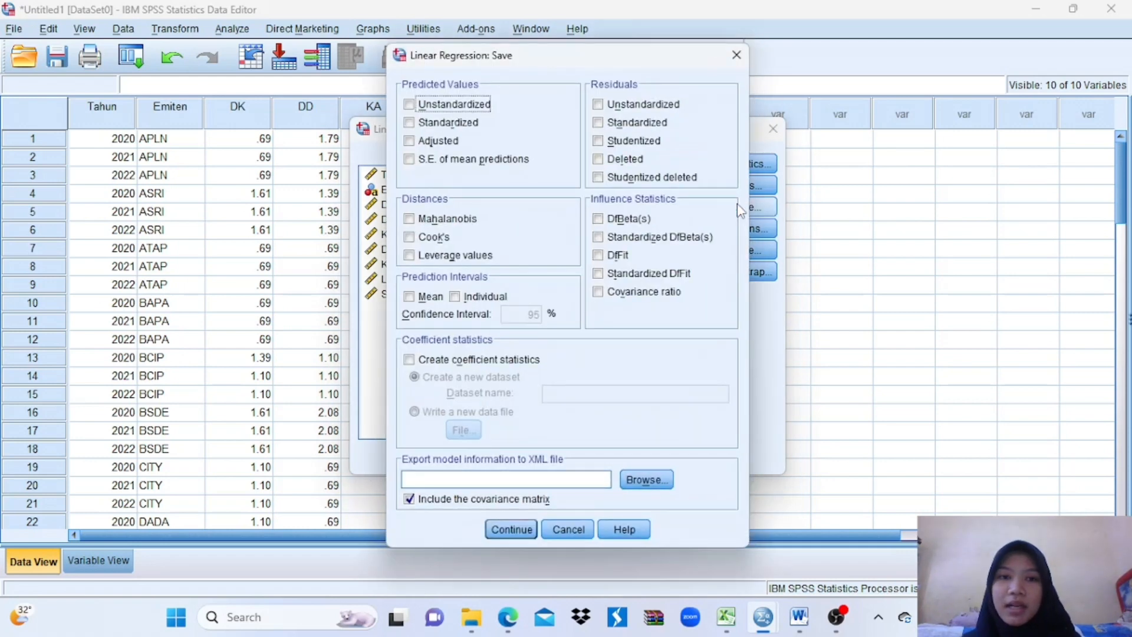
{"action": "left_click", "coordinate": [599, 105]}
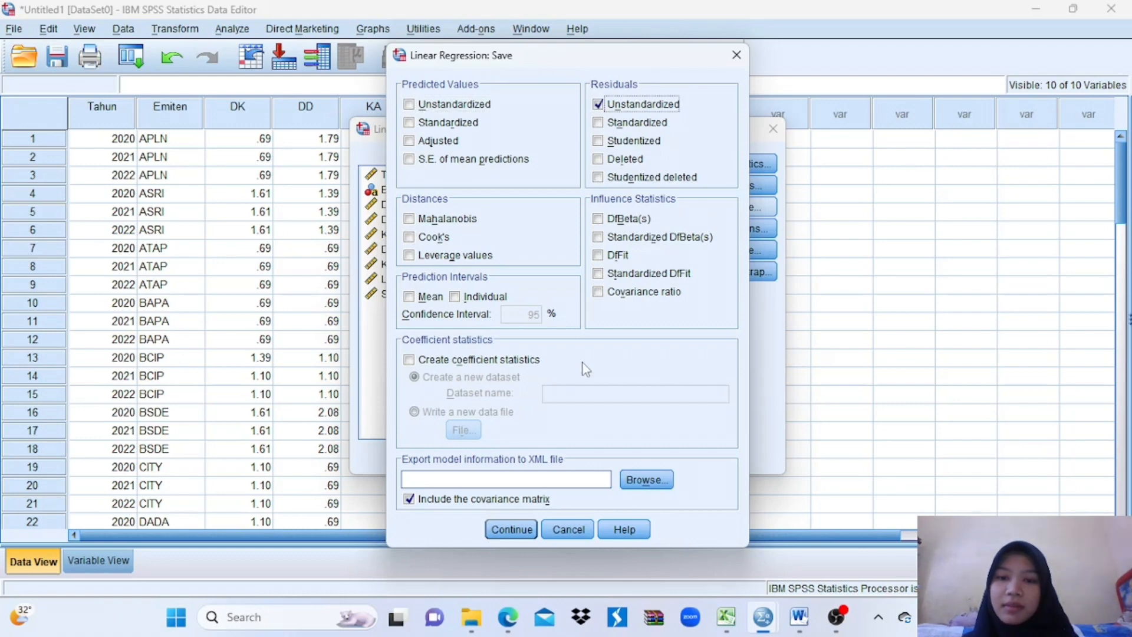
{"action": "left_click", "coordinate": [519, 530]}
{"action": "left_click", "coordinate": [475, 458]}
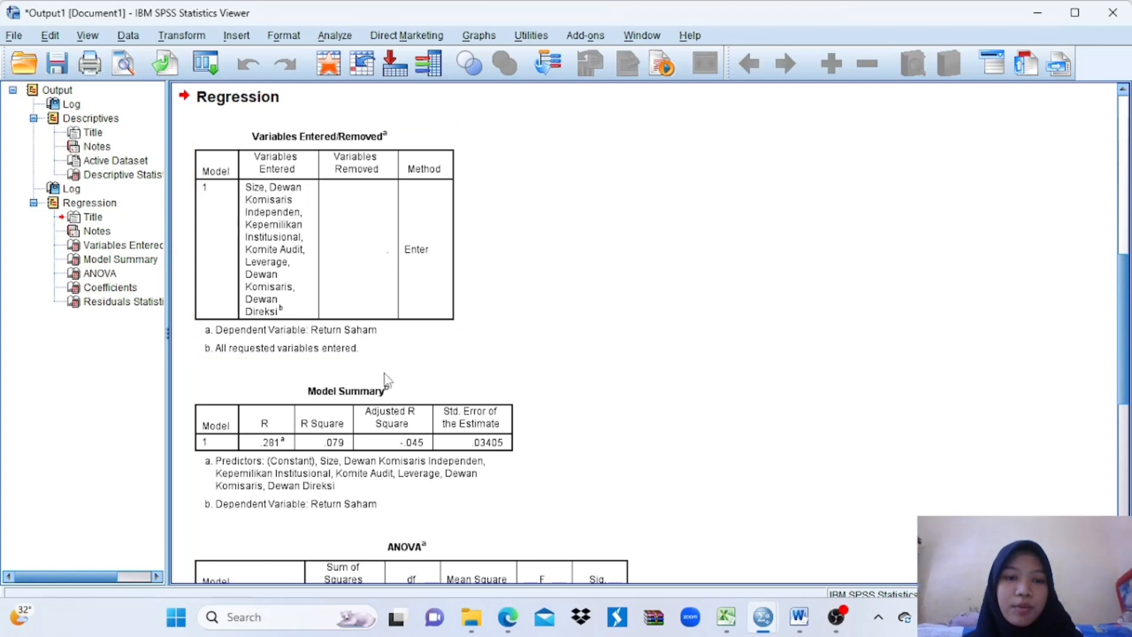
Delete the whole Regression result group from the output and return to the data
{"action": "scroll", "coordinate": [623, 370], "scroll_direction": "down", "scroll_amount": 5}
{"action": "scroll", "coordinate": [583, 398], "scroll_direction": "down", "scroll_amount": 2}
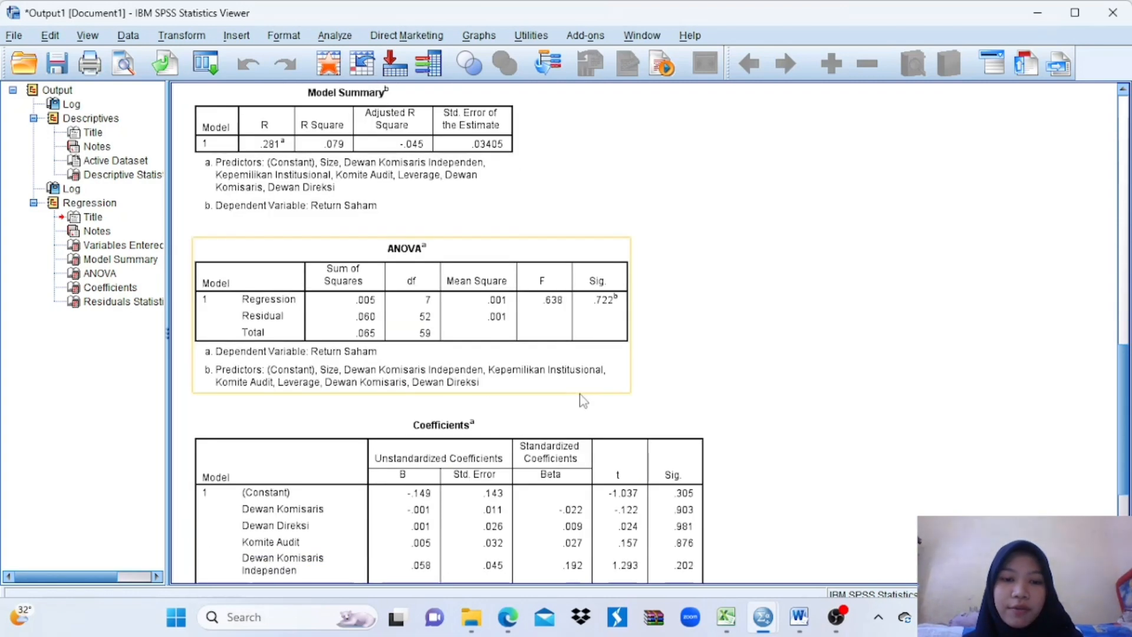
{"action": "scroll", "coordinate": [753, 389], "scroll_direction": "down", "scroll_amount": 4}
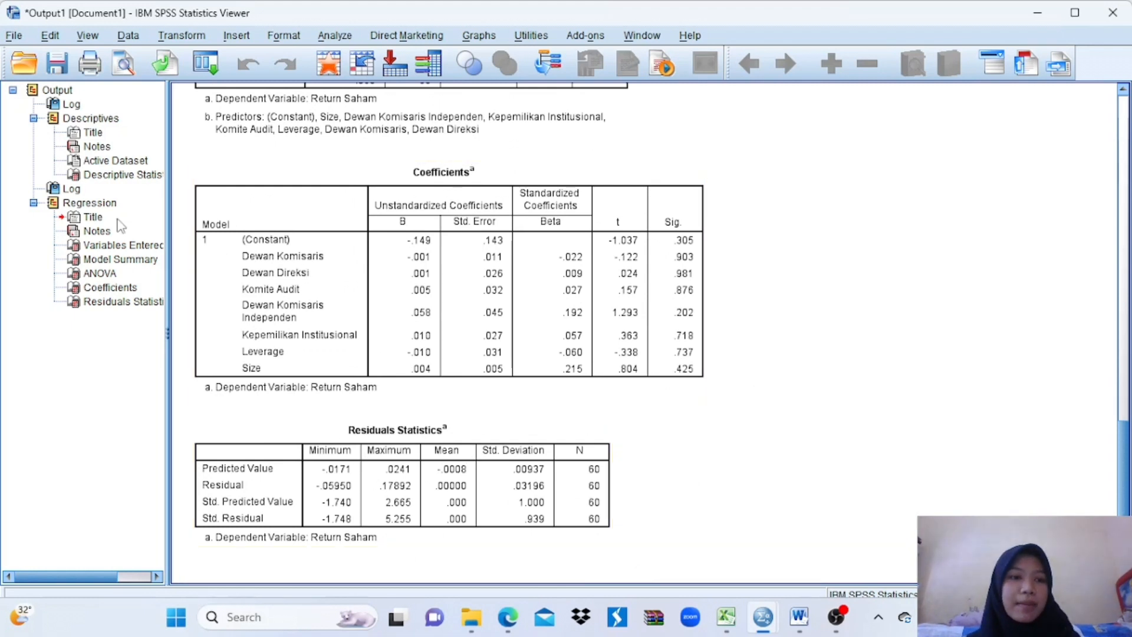
{"action": "left_click", "coordinate": [48, 205]}
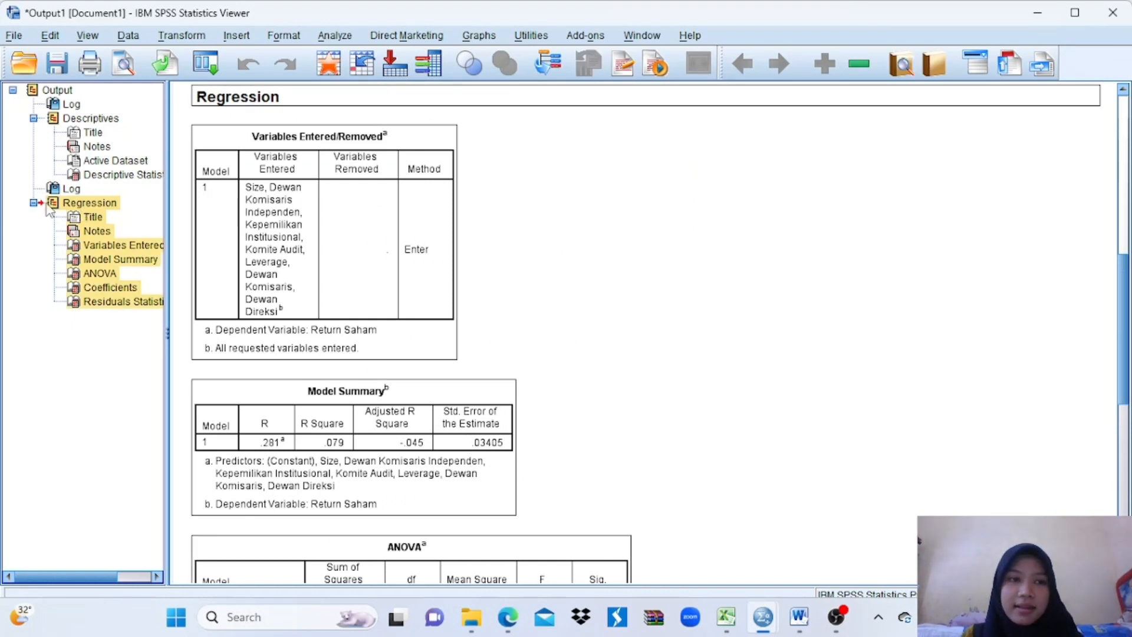
{"action": "key", "text": "Delete"}
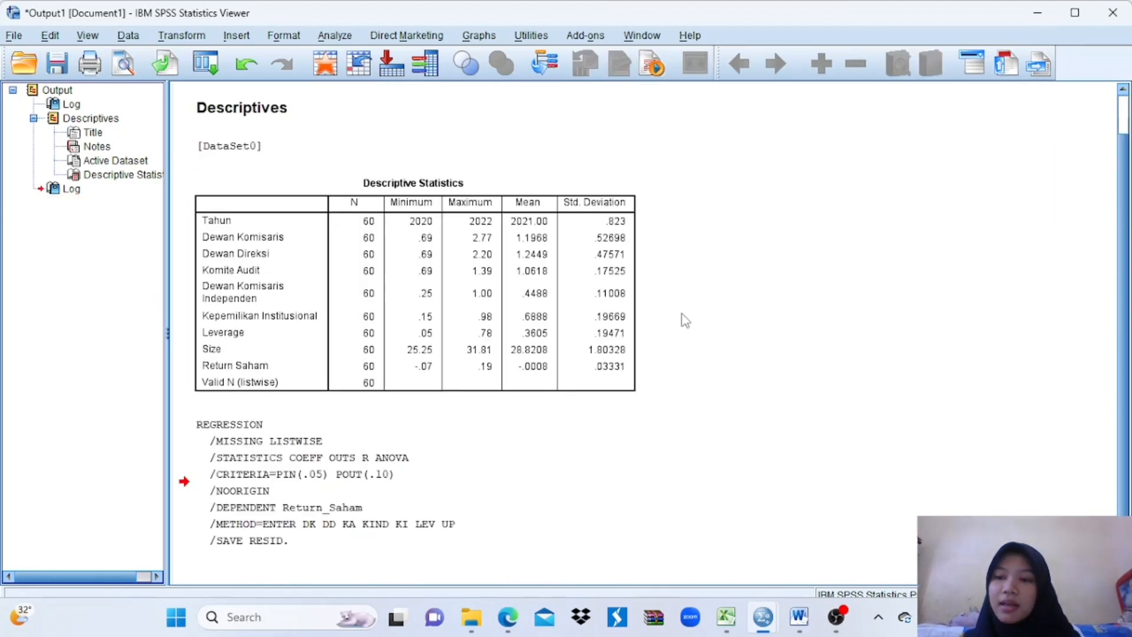
{"action": "left_click", "coordinate": [1038, 13]}
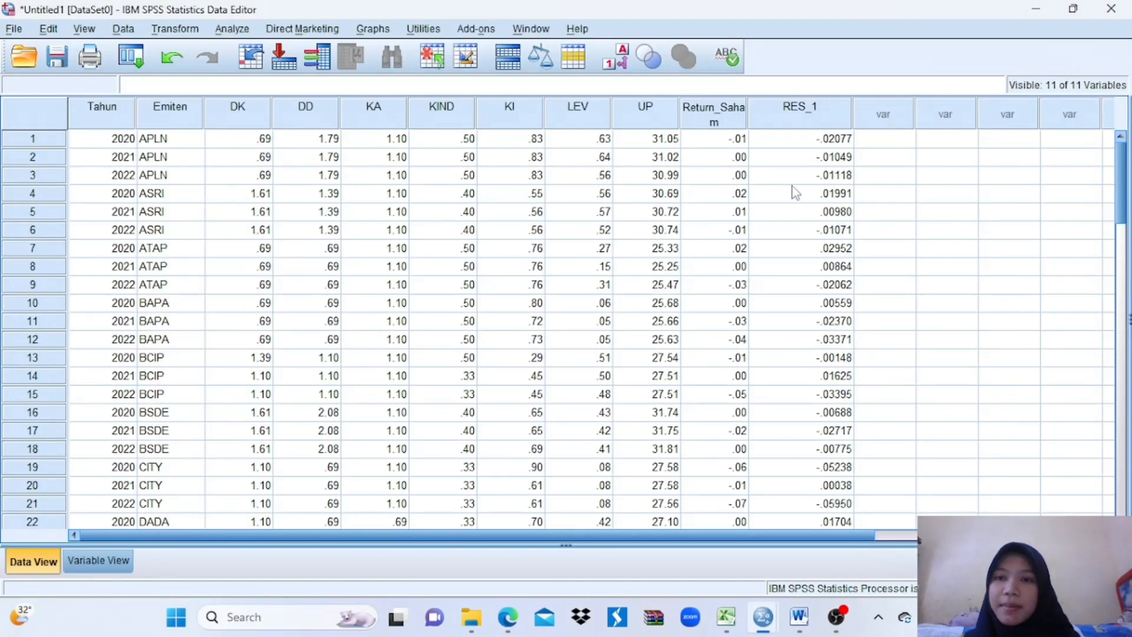
Run a One-Sample Kolmogorov-Smirnov Test on the unstandardized residual RES_1 against the Normal distribution
{"action": "left_click", "coordinate": [803, 112]}
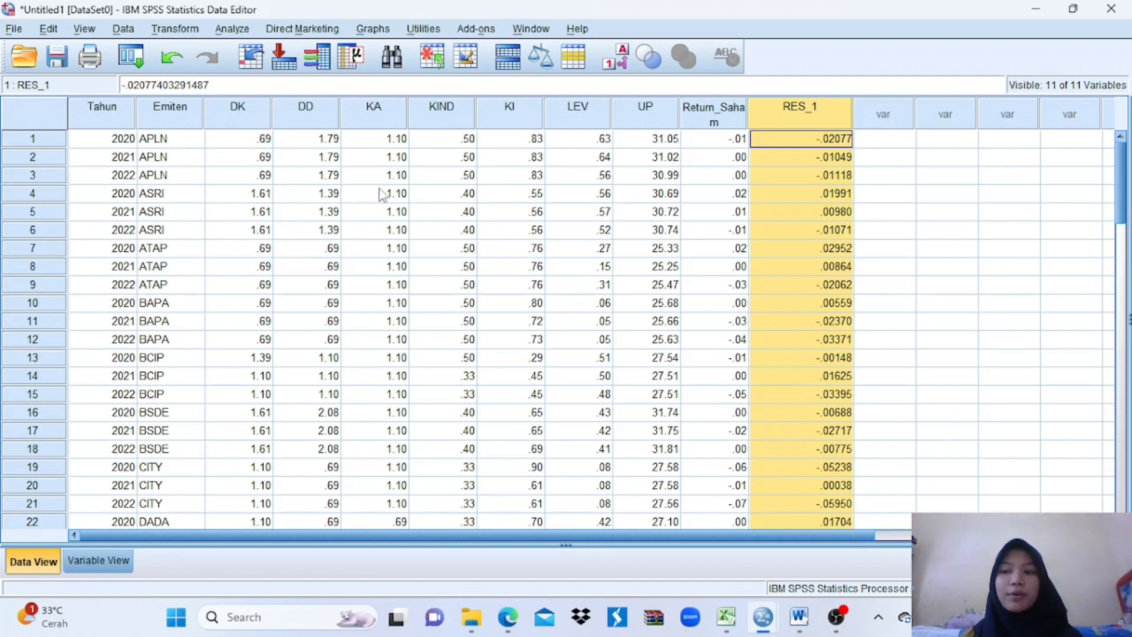
{"action": "left_click", "coordinate": [225, 34]}
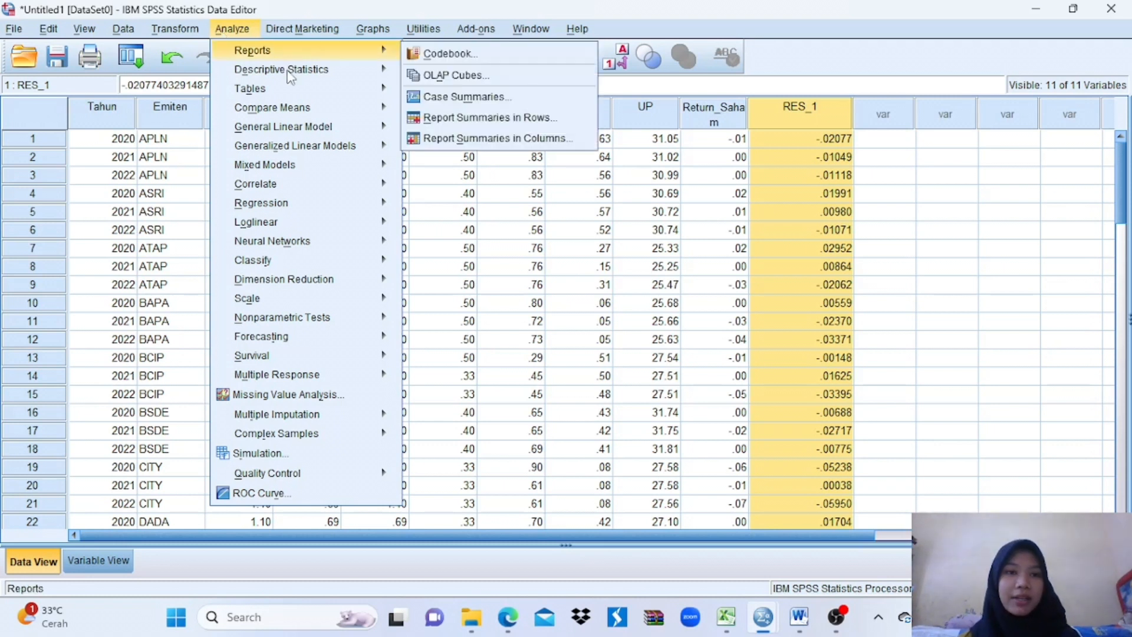
{"action": "mouse_move", "coordinate": [324, 319]}
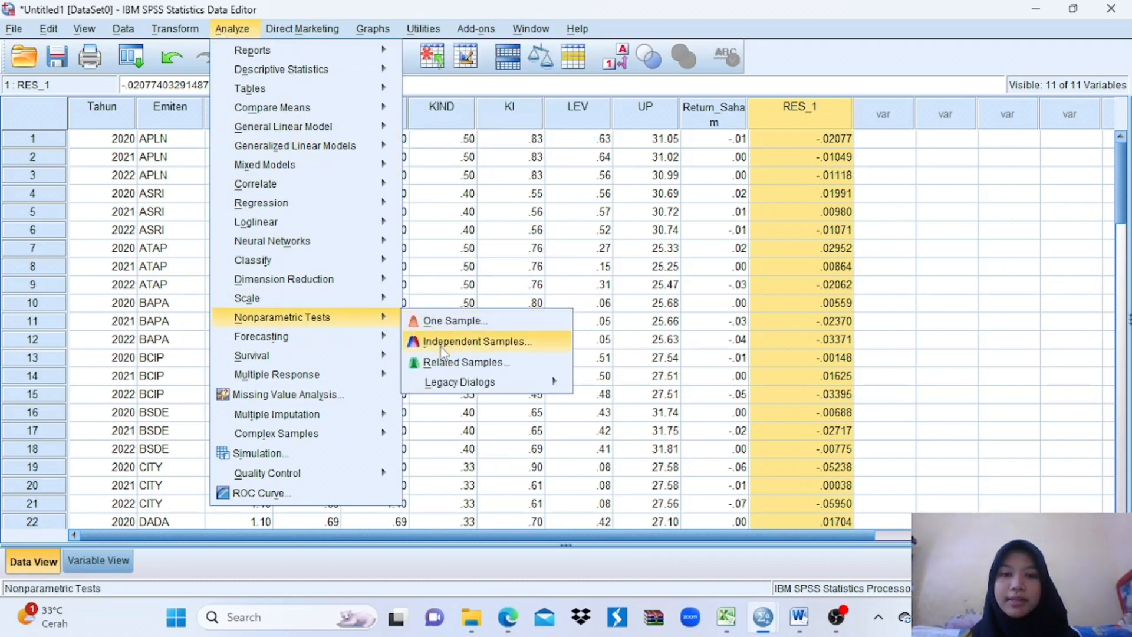
{"action": "mouse_move", "coordinate": [457, 387]}
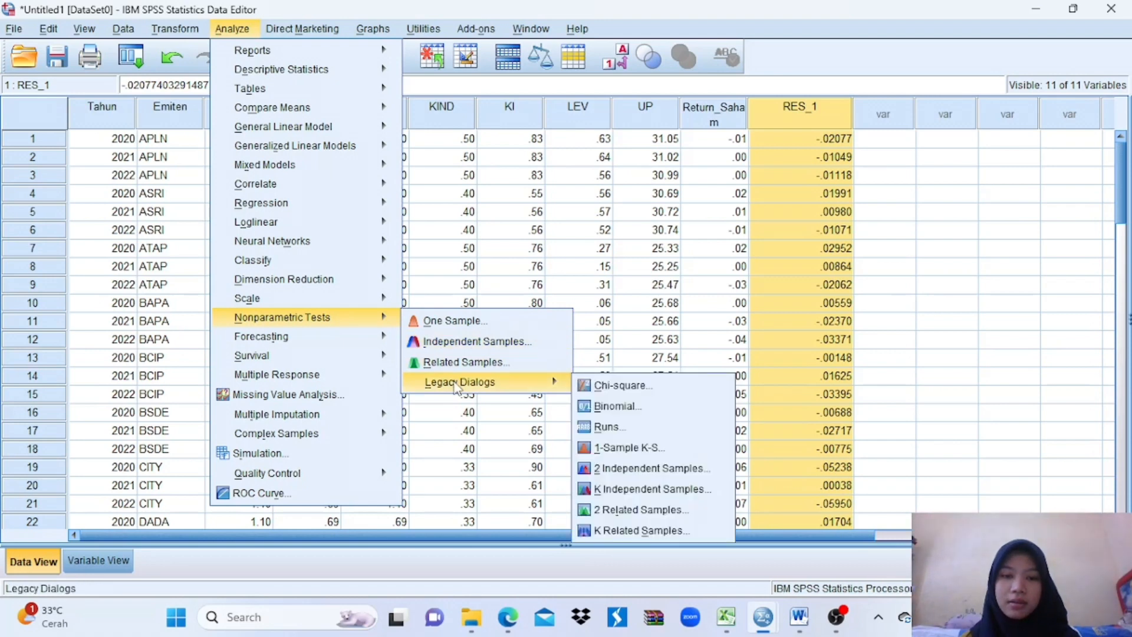
{"action": "left_click", "coordinate": [605, 450]}
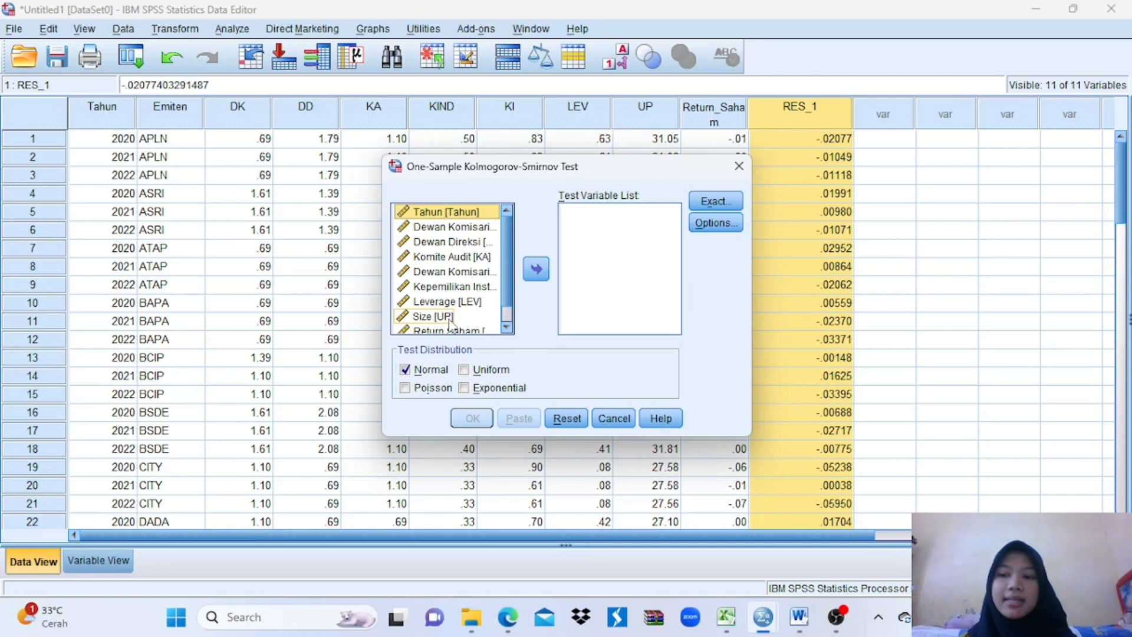
{"action": "scroll", "coordinate": [504, 290], "scroll_direction": "down", "scroll_amount": 1}
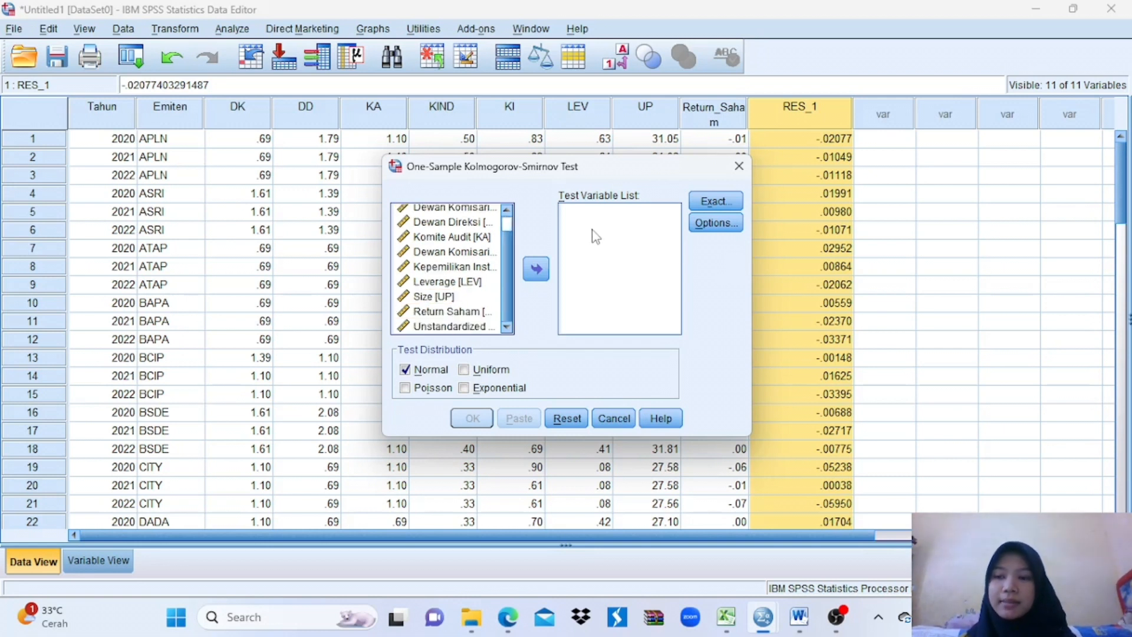
{"action": "left_click", "coordinate": [451, 328]}
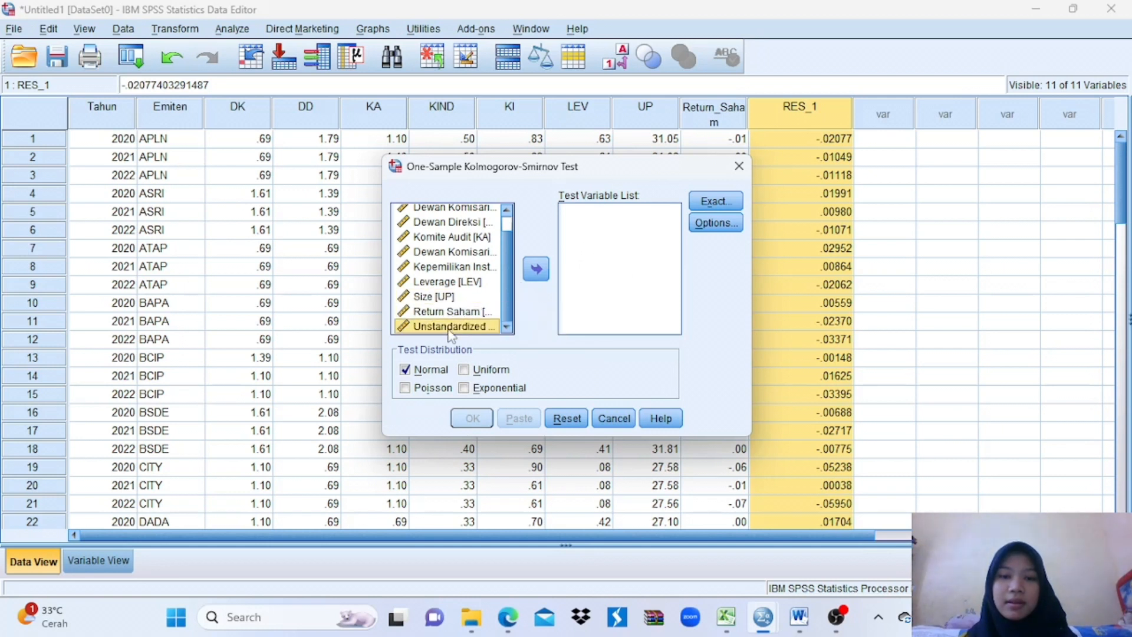
{"action": "left_click", "coordinate": [532, 275]}
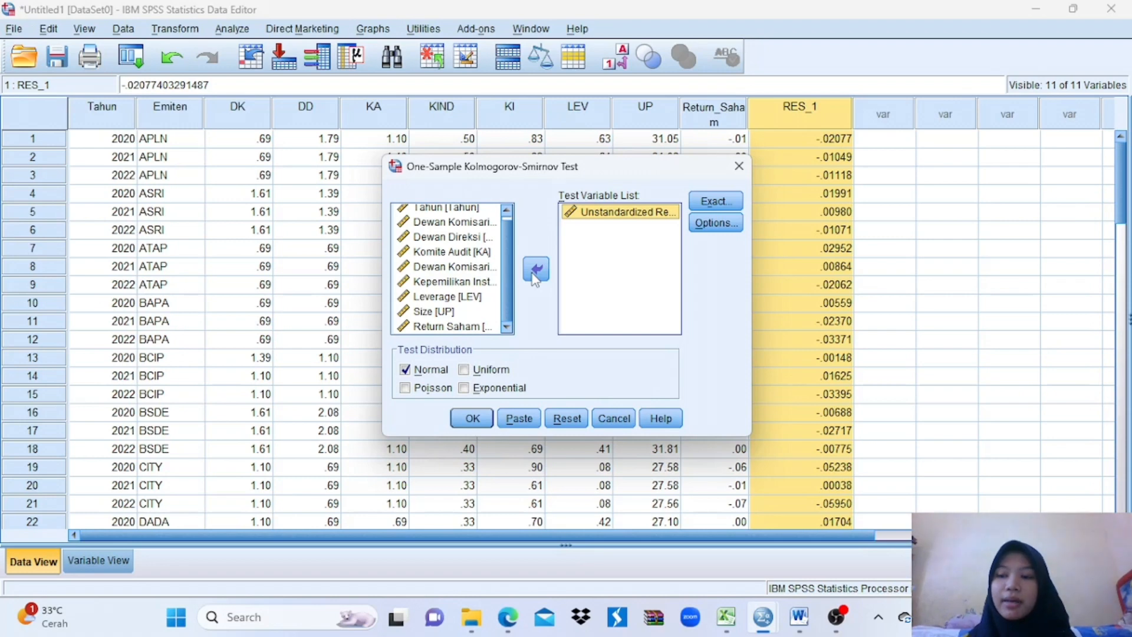
{"action": "left_click", "coordinate": [472, 419]}
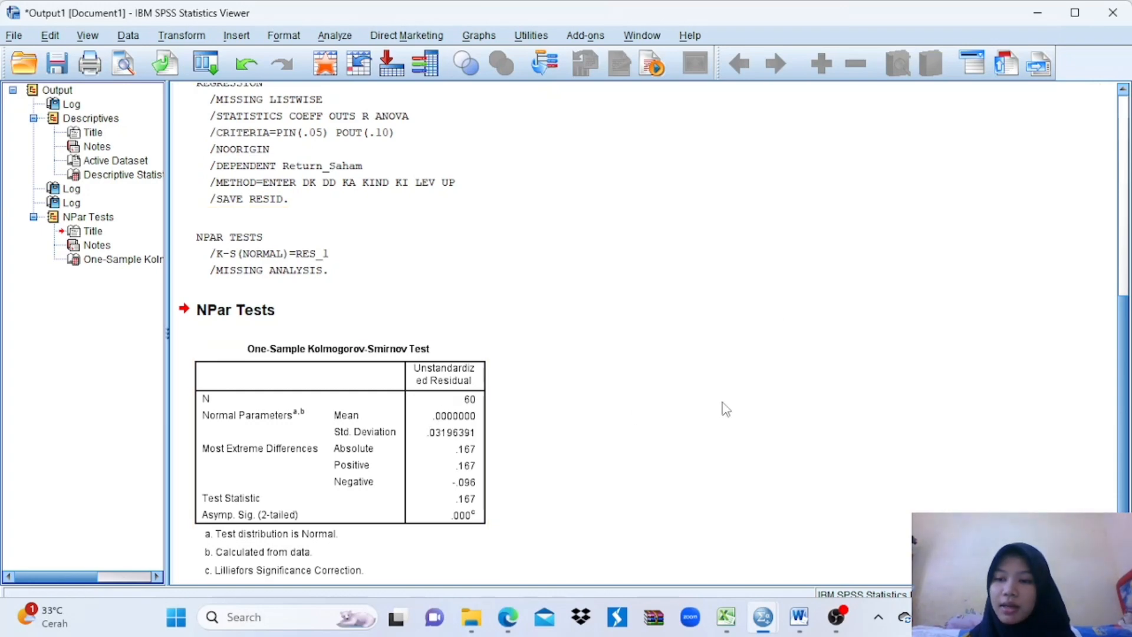
{"action": "left_click", "coordinate": [1032, 16]}
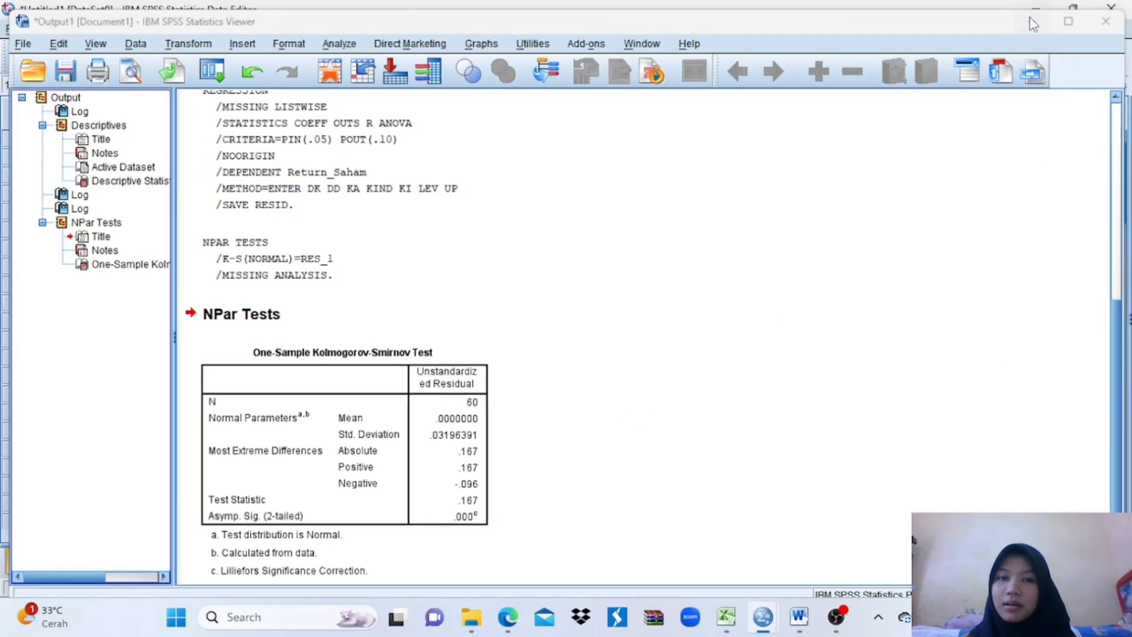
Start computing a new variable with the absolute-value function of the unstandardized residual, ABS(RES_1), as its numeric expression
{"action": "left_click", "coordinate": [176, 29]}
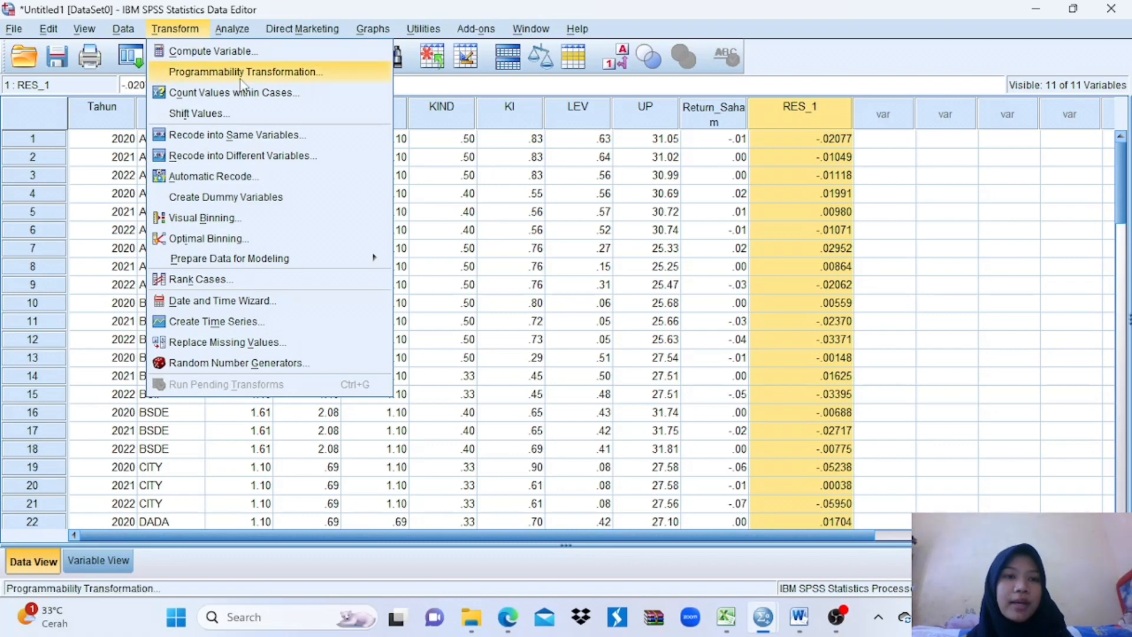
{"action": "left_click", "coordinate": [239, 52]}
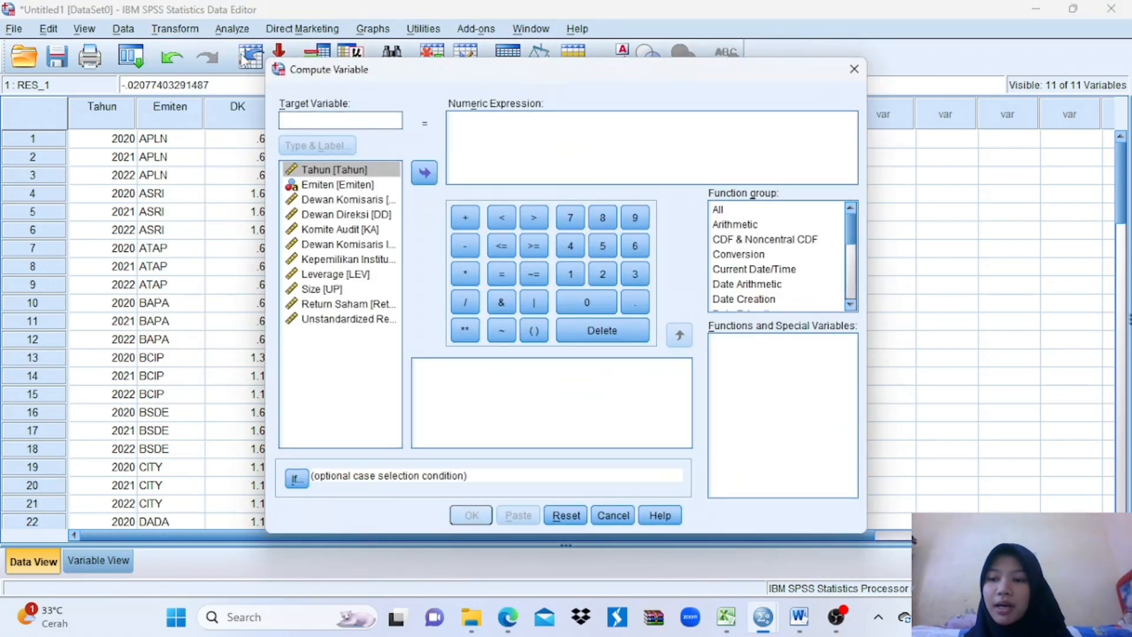
{"action": "left_click", "coordinate": [720, 211]}
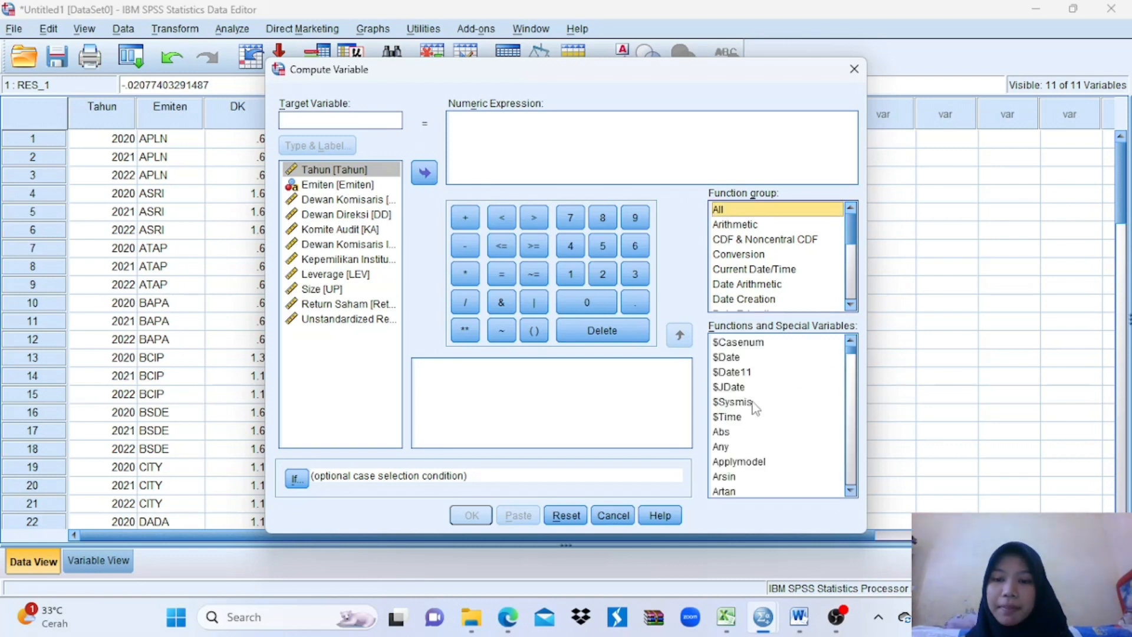
{"action": "left_click", "coordinate": [721, 433]}
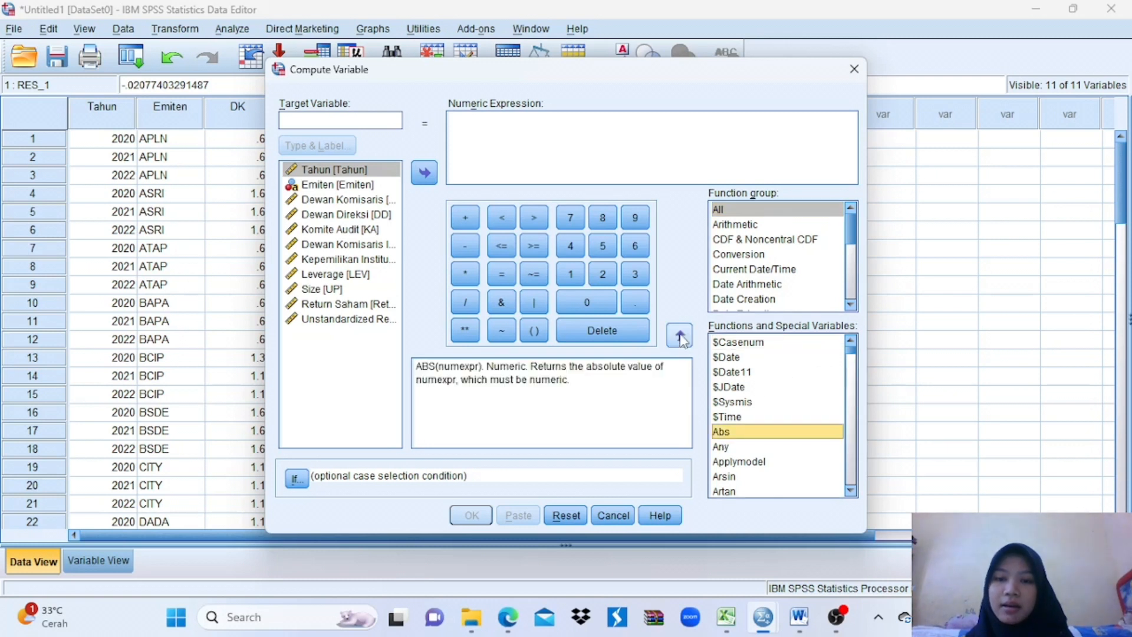
{"action": "left_click", "coordinate": [680, 336]}
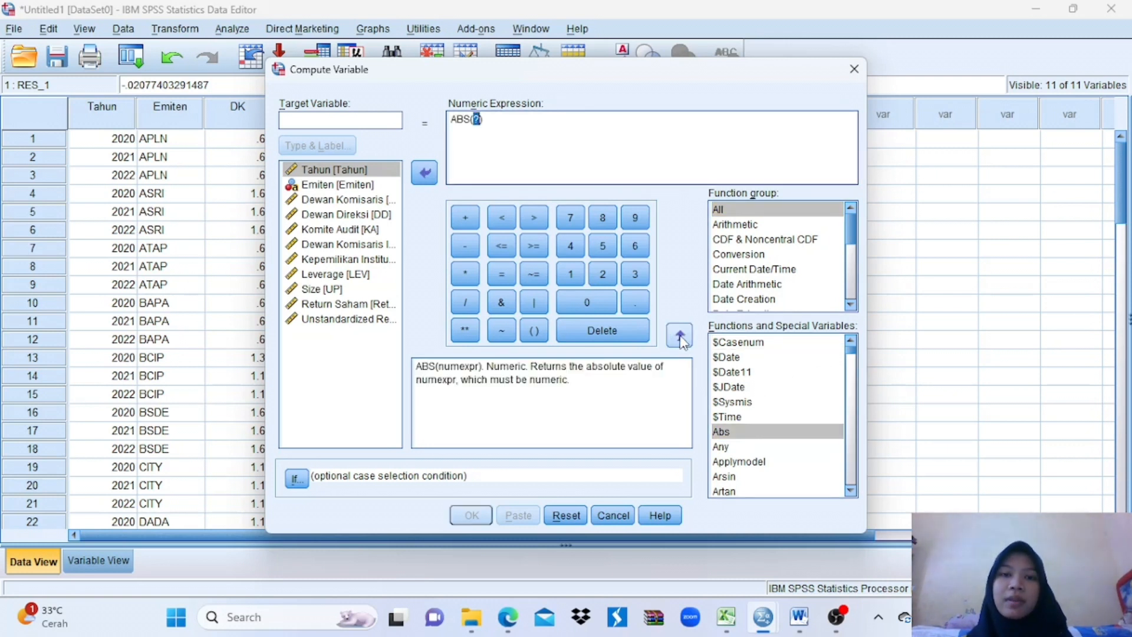
{"action": "left_click", "coordinate": [347, 320]}
{"action": "left_click", "coordinate": [425, 173]}
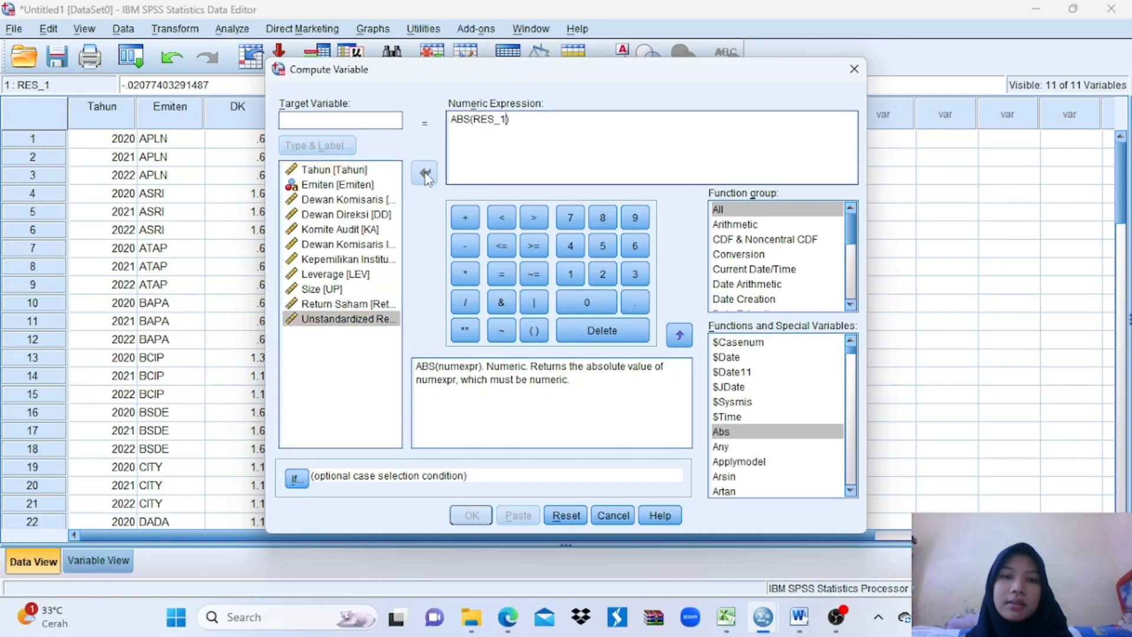
Name the target variable ABS_RES1, run the computation, and select the new column in the data
{"action": "left_click", "coordinate": [300, 117]}
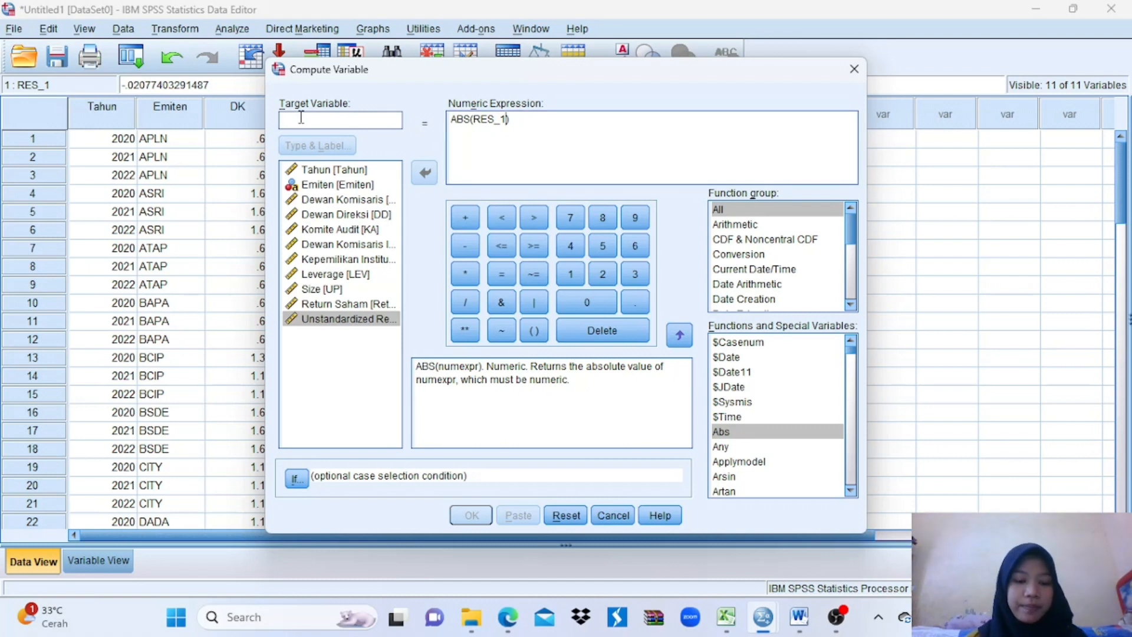
{"action": "type", "text": "ABS"}
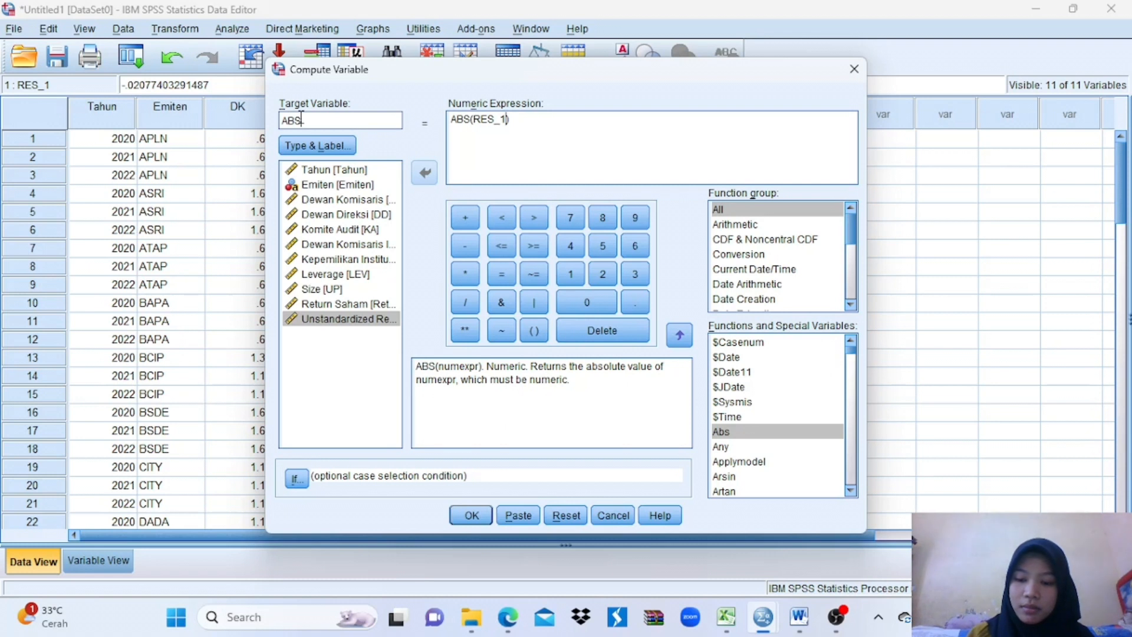
{"action": "type", "text": "_RE"}
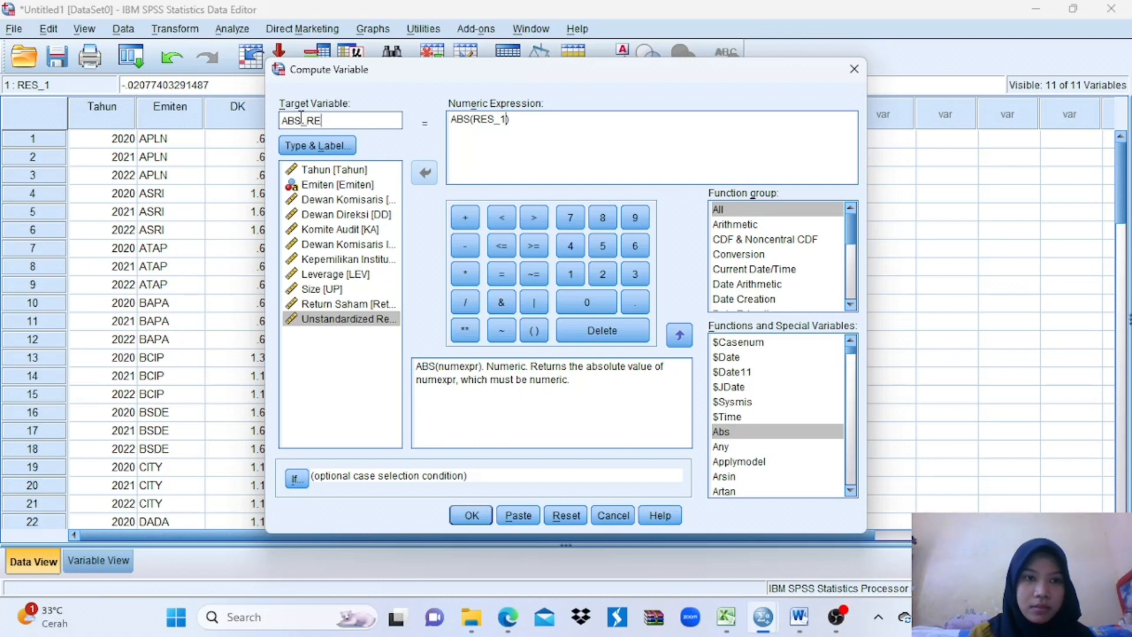
{"action": "type", "text": "S1"}
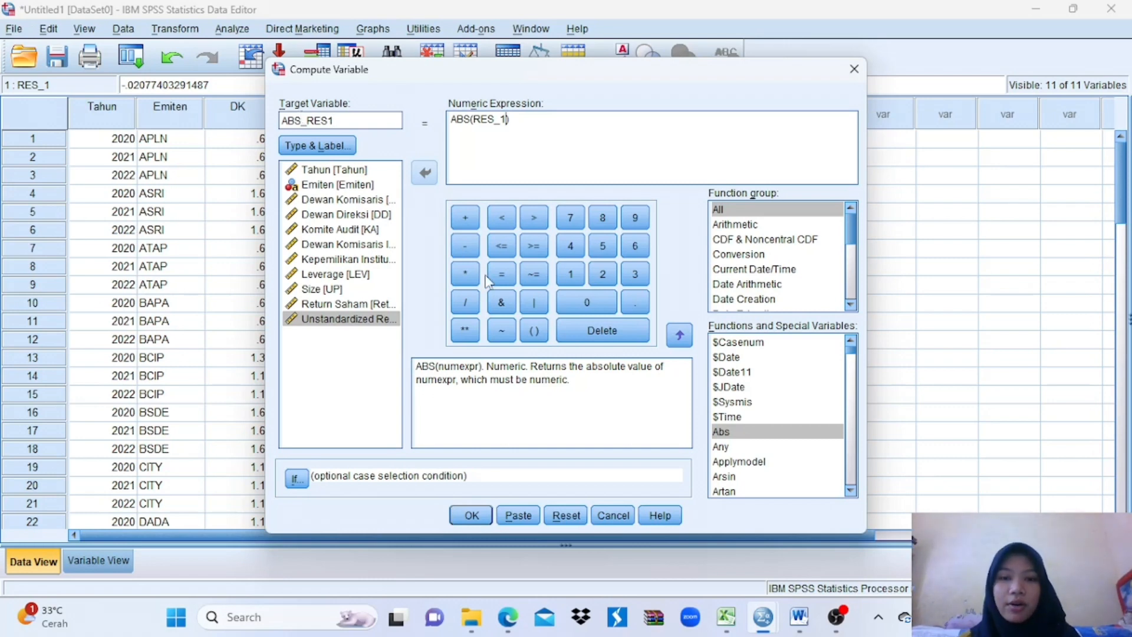
{"action": "left_click", "coordinate": [479, 516]}
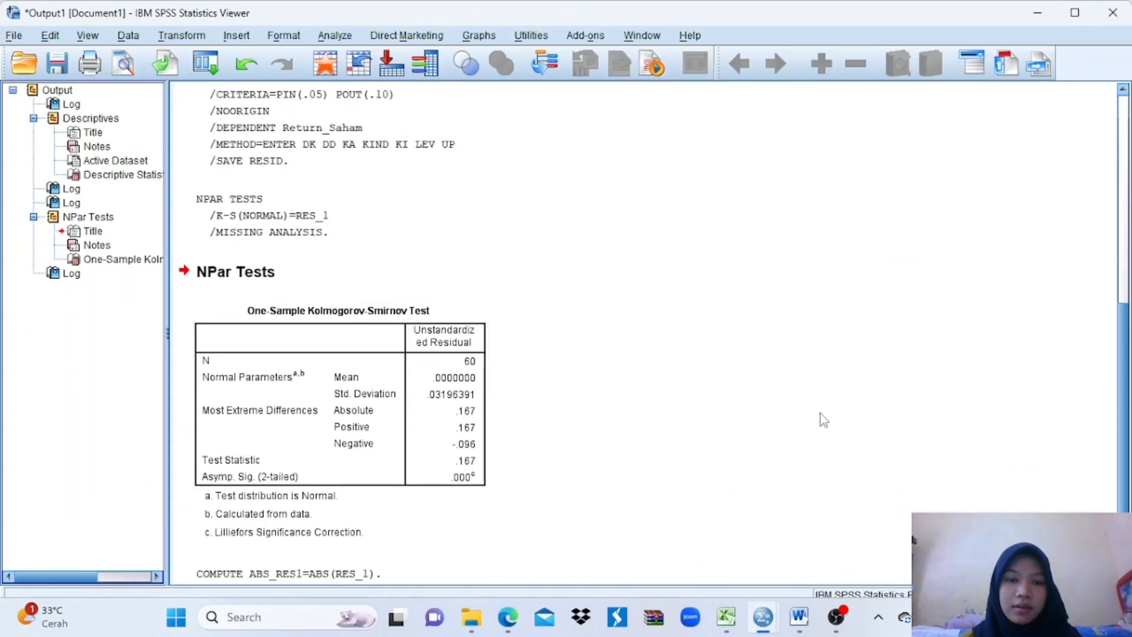
{"action": "left_click", "coordinate": [1036, 14]}
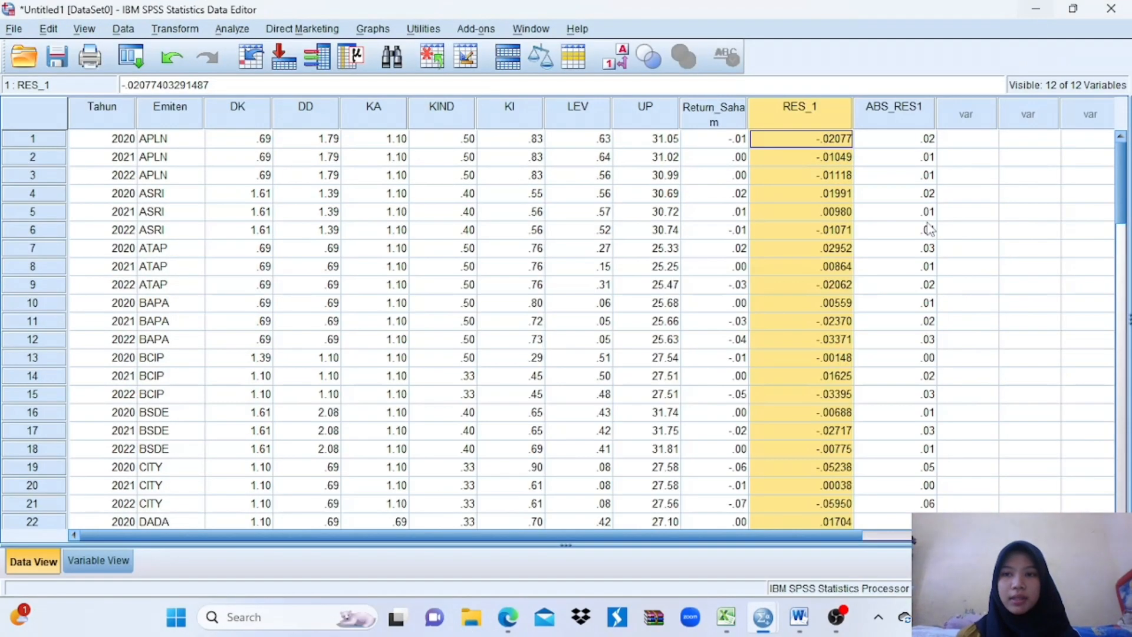
{"action": "left_click", "coordinate": [897, 118]}
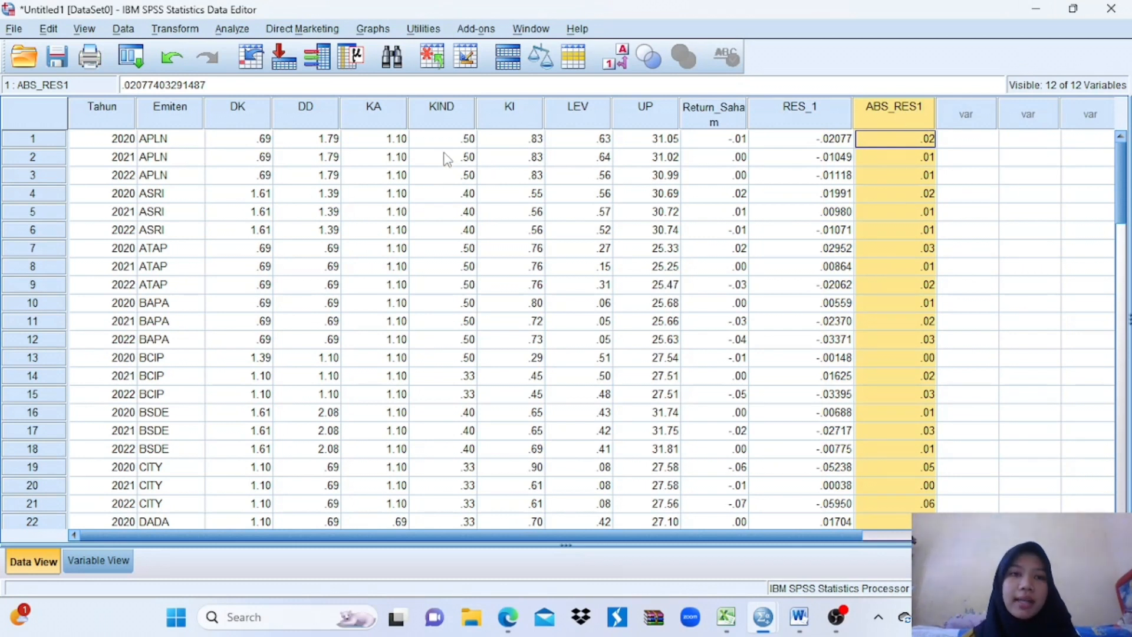
Set up a linear regression with ABS_RES1 replacing Return Saham as the dependent variable
{"action": "left_click", "coordinate": [235, 31]}
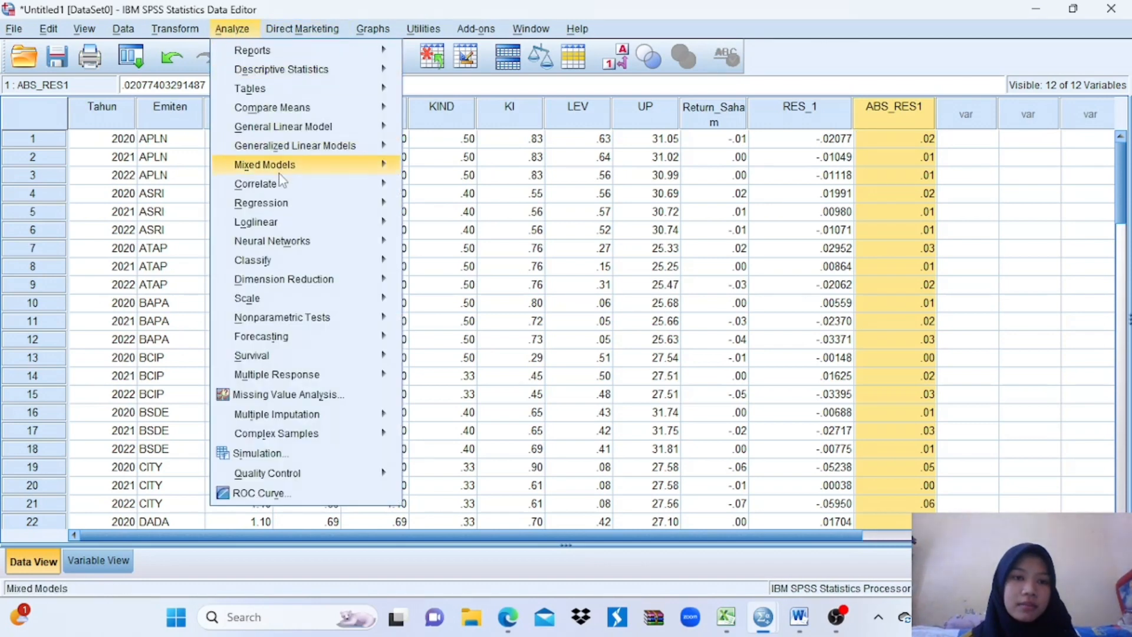
{"action": "mouse_move", "coordinate": [281, 202]}
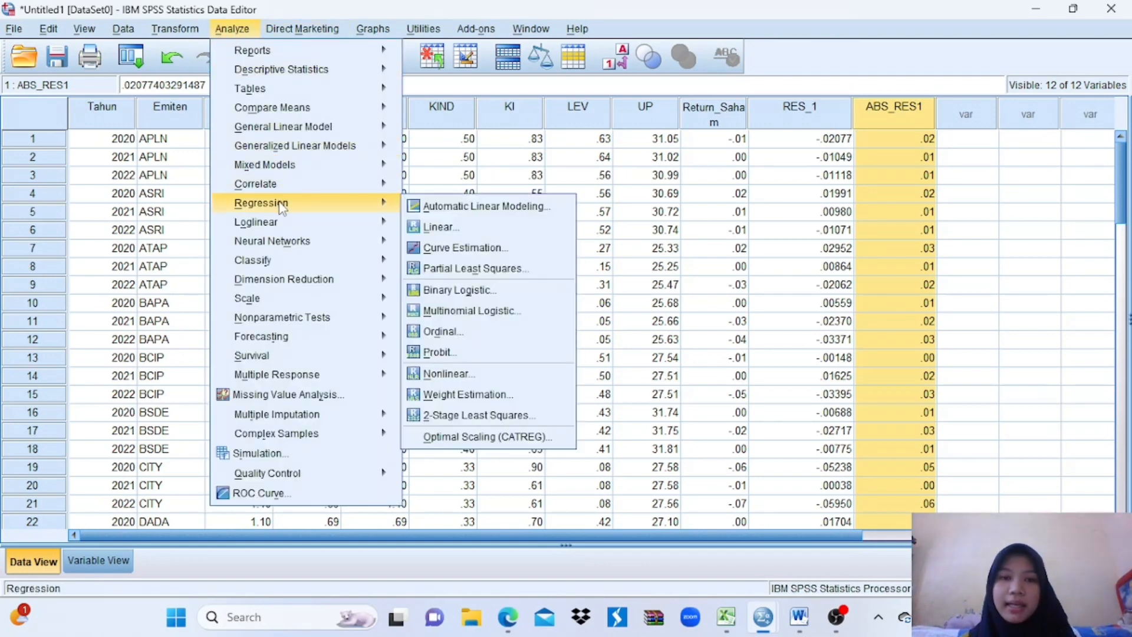
{"action": "left_click", "coordinate": [438, 227]}
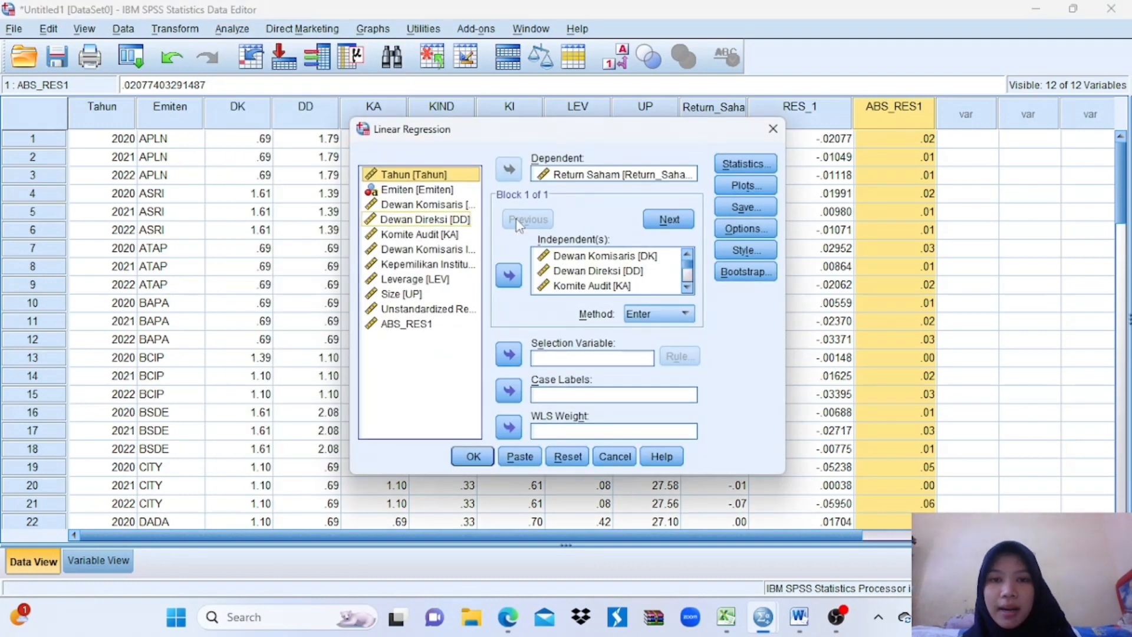
{"action": "left_click", "coordinate": [565, 179]}
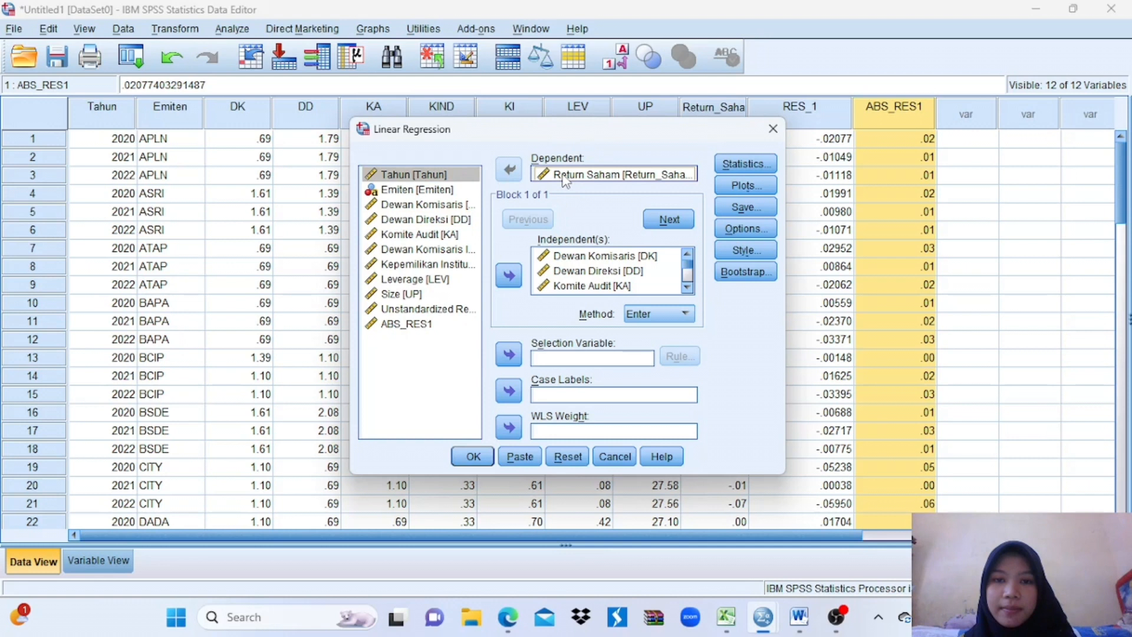
{"action": "left_click", "coordinate": [516, 171]}
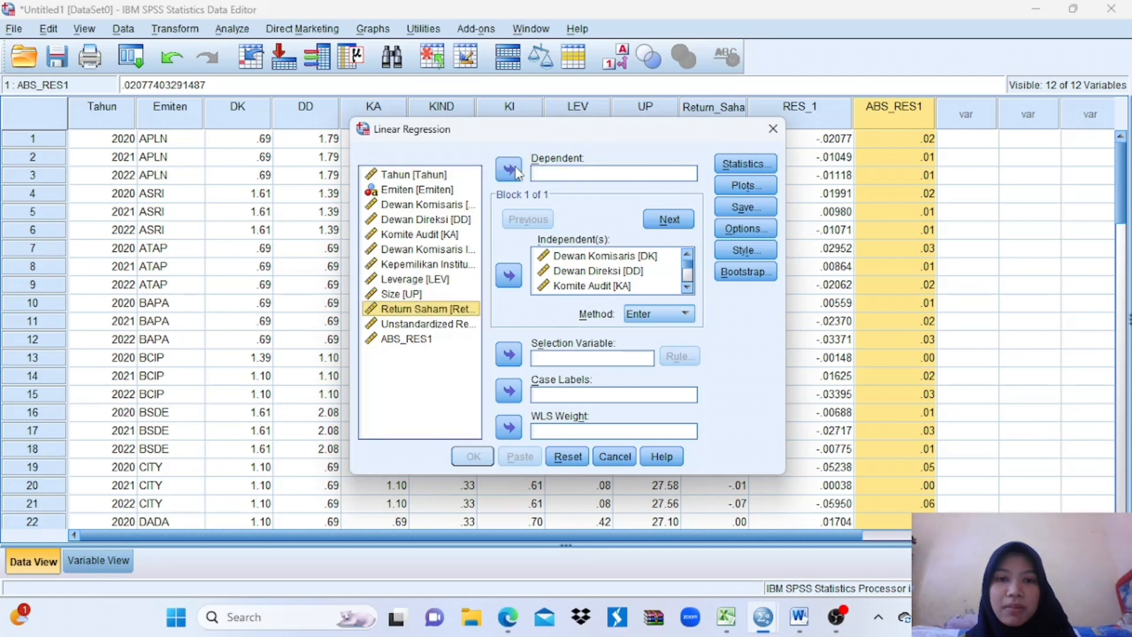
{"action": "left_click", "coordinate": [413, 342]}
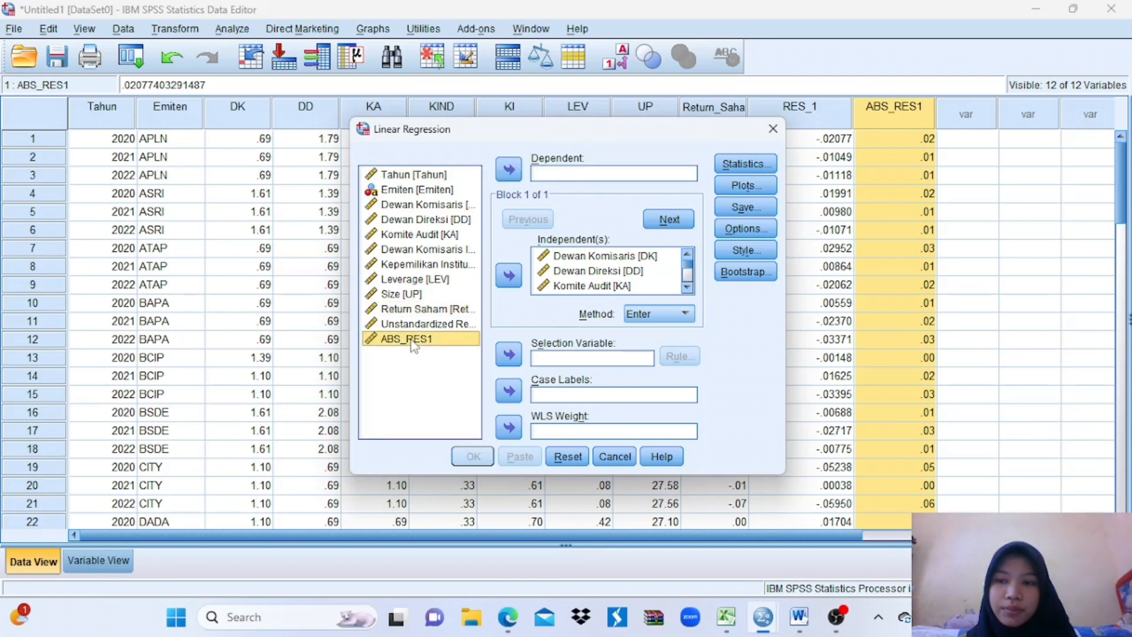
{"action": "left_click", "coordinate": [510, 170]}
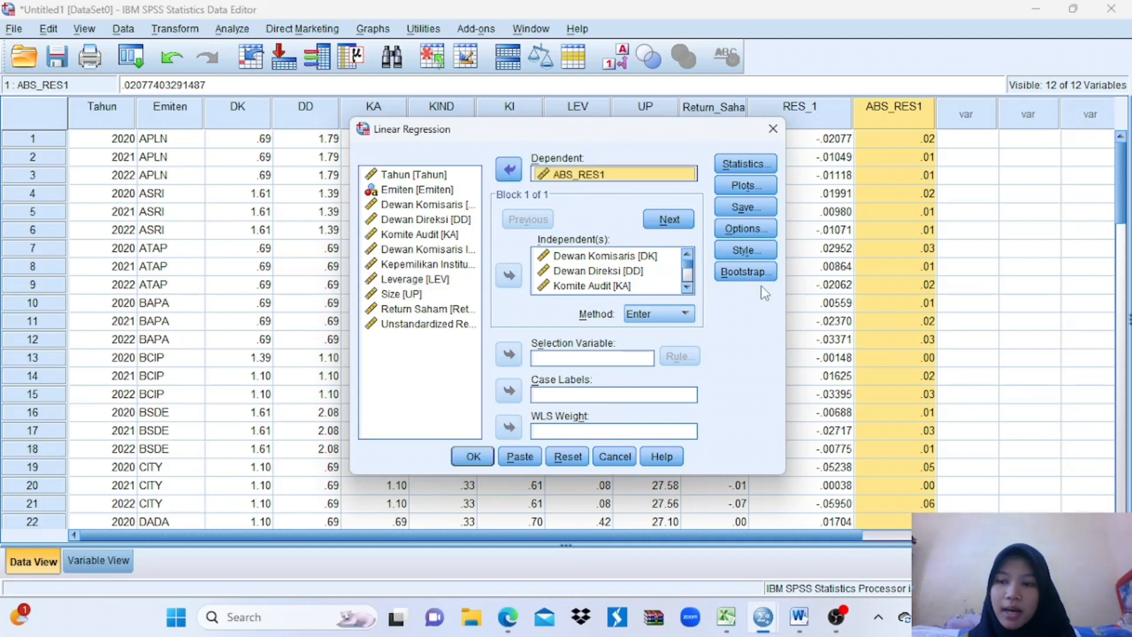
Turn off saving of unstandardized residuals and run the regression on ABS_RES1
{"action": "left_click", "coordinate": [752, 205]}
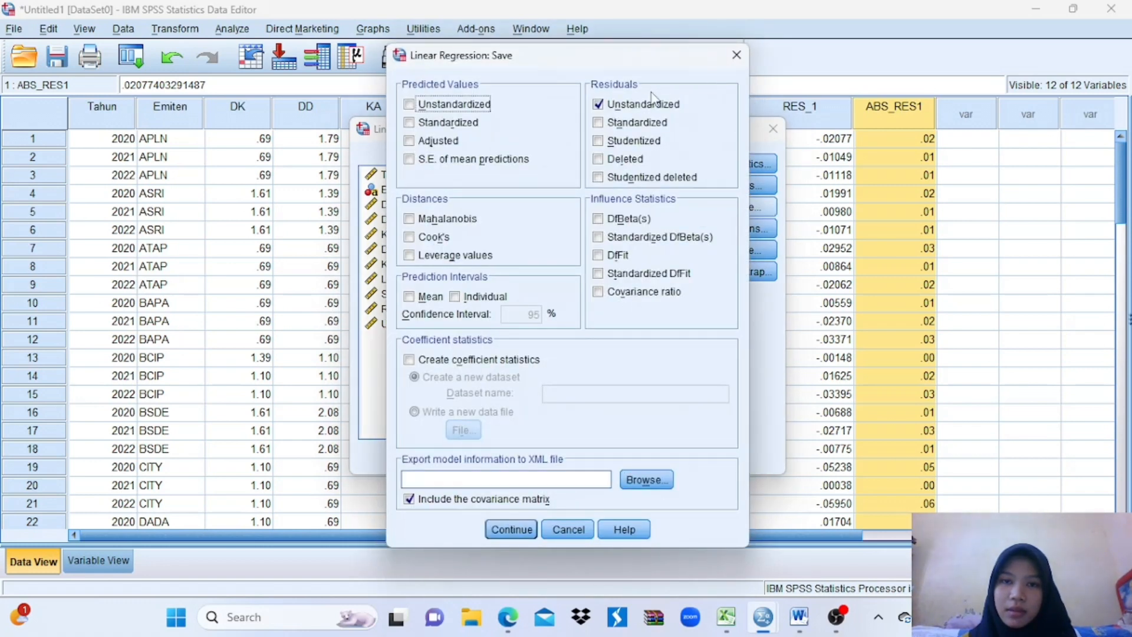
{"action": "left_click", "coordinate": [598, 104]}
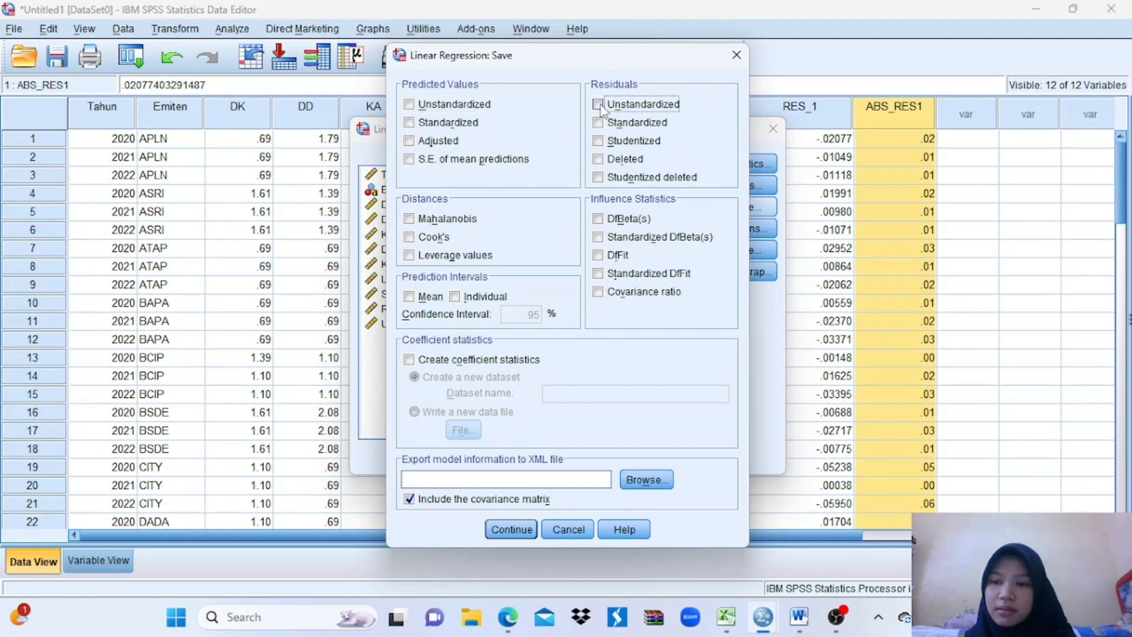
{"action": "left_click", "coordinate": [510, 529]}
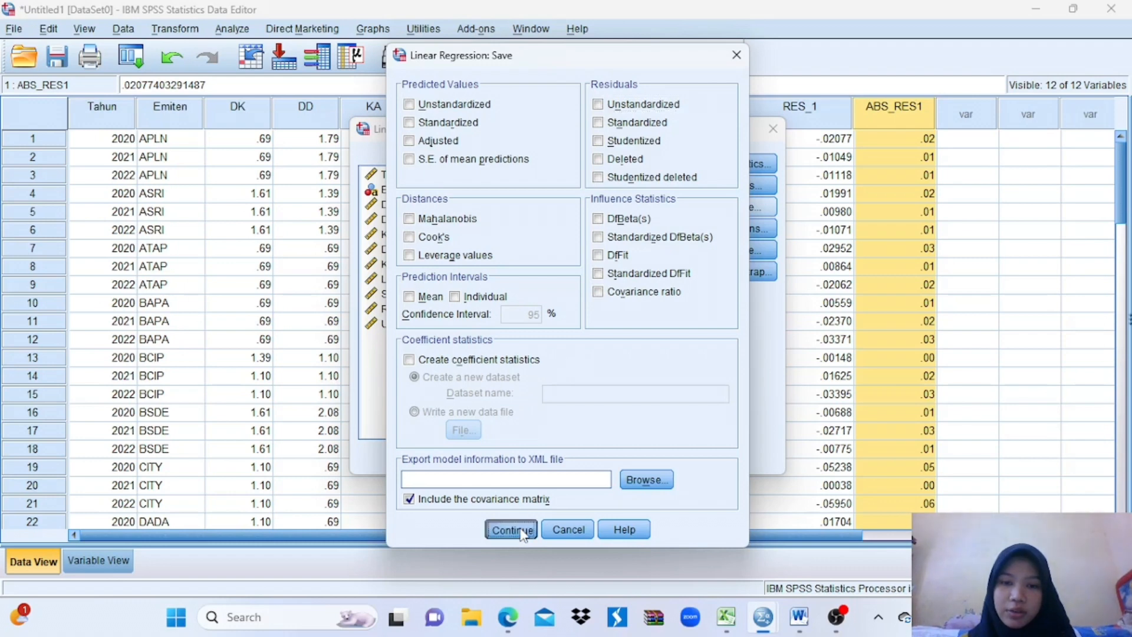
{"action": "left_click", "coordinate": [473, 457]}
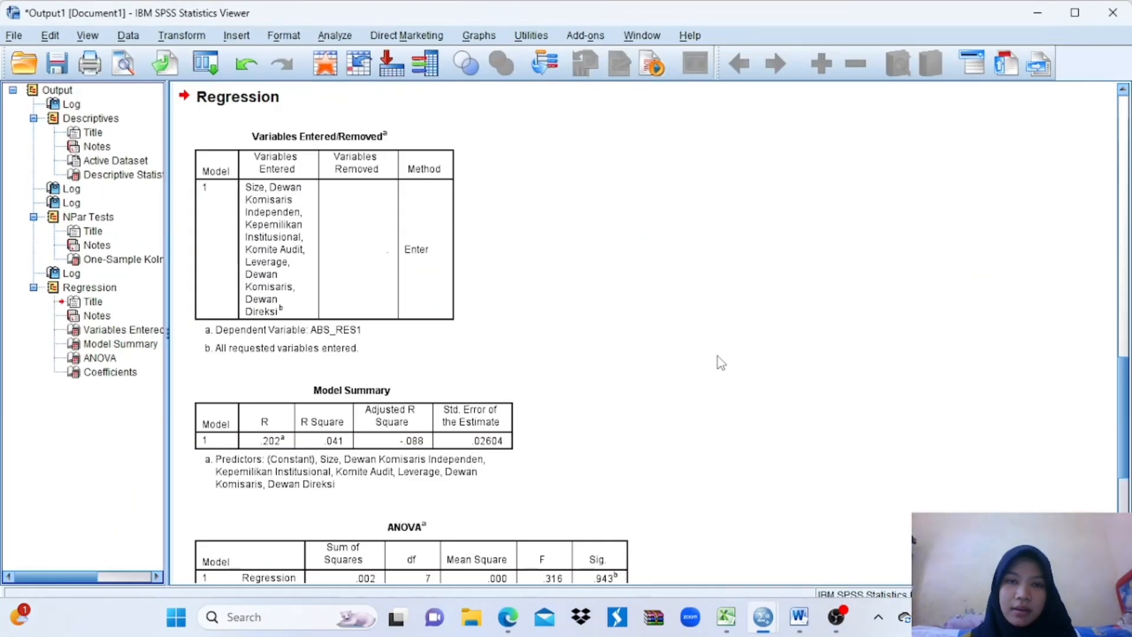
Review the regression output tables and syntax for ABS_RES1, and return to the data
{"action": "scroll", "coordinate": [720, 348], "scroll_direction": "down", "scroll_amount": 5}
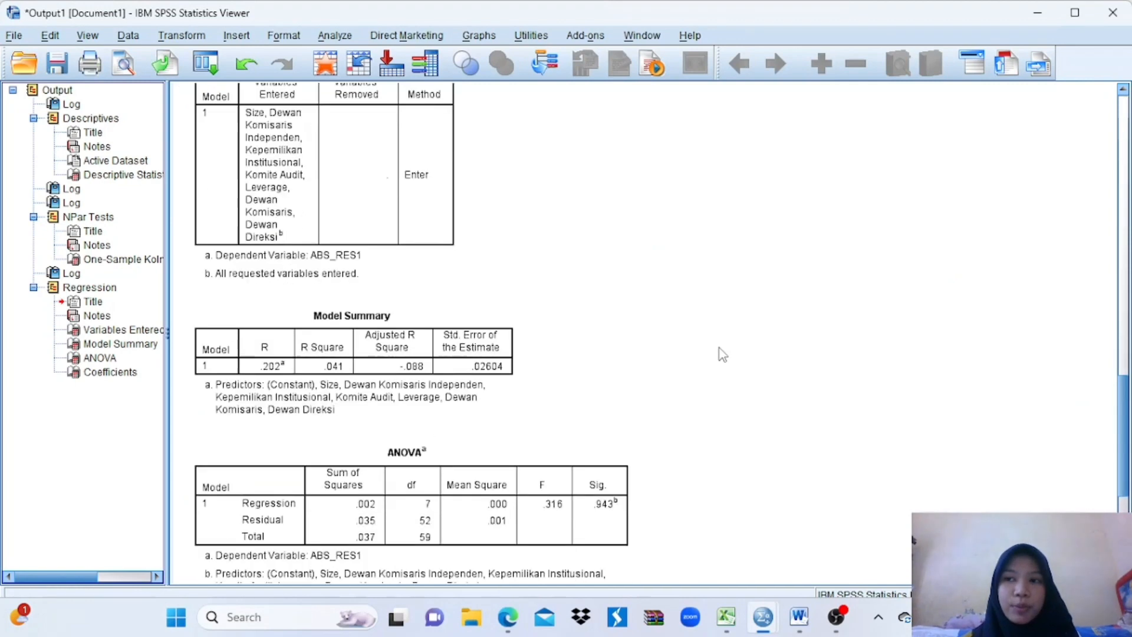
{"action": "scroll", "coordinate": [719, 347], "scroll_direction": "up", "scroll_amount": 10}
{"action": "scroll", "coordinate": [720, 348], "scroll_direction": "down", "scroll_amount": 10}
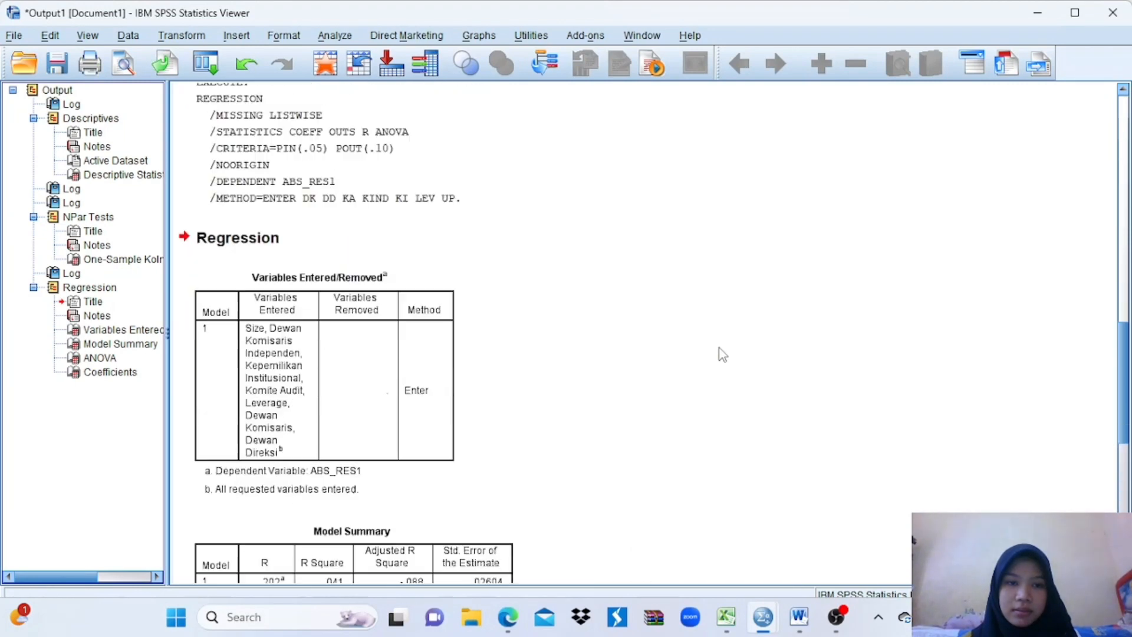
{"action": "scroll", "coordinate": [719, 348], "scroll_direction": "up", "scroll_amount": 4}
{"action": "scroll", "coordinate": [719, 349], "scroll_direction": "up", "scroll_amount": 4}
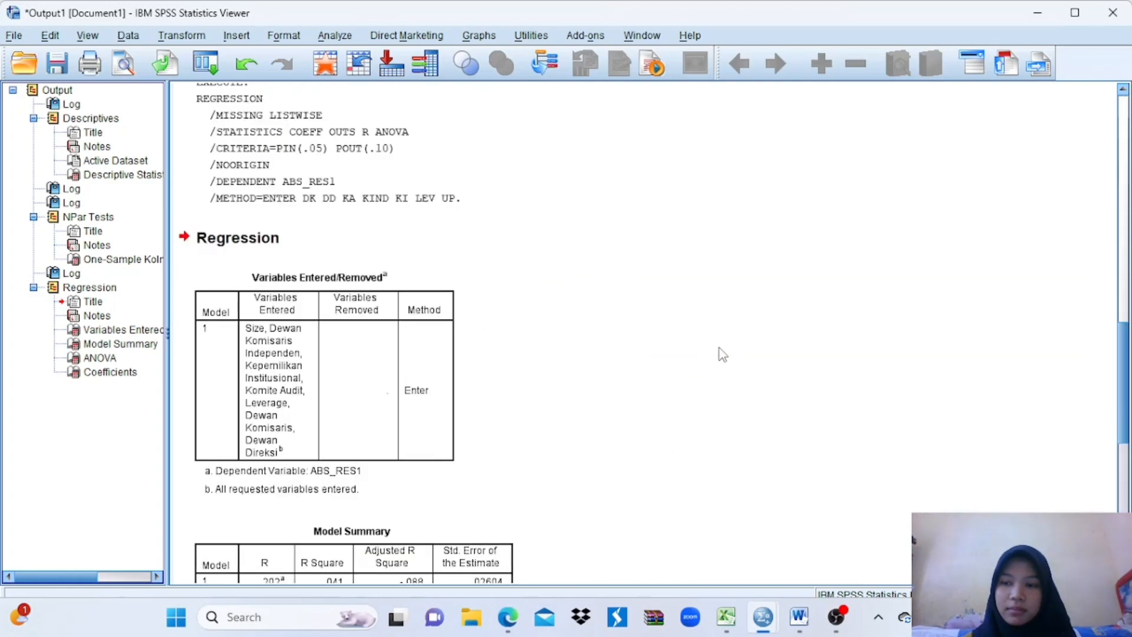
{"action": "left_click", "coordinate": [1006, 172]}
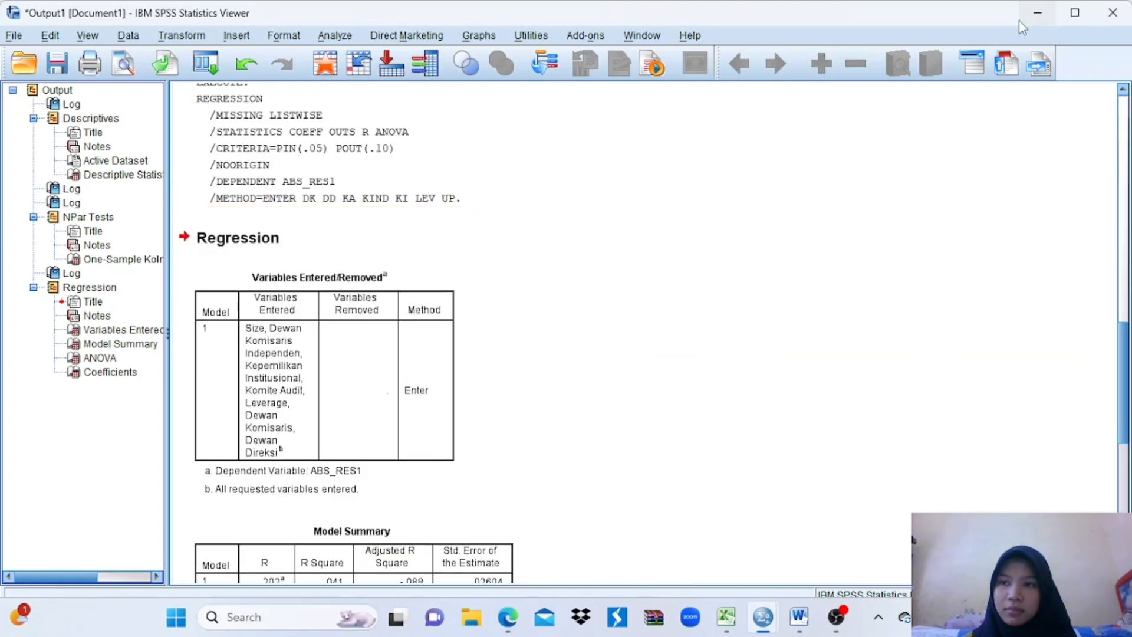
{"action": "left_click", "coordinate": [1038, 14]}
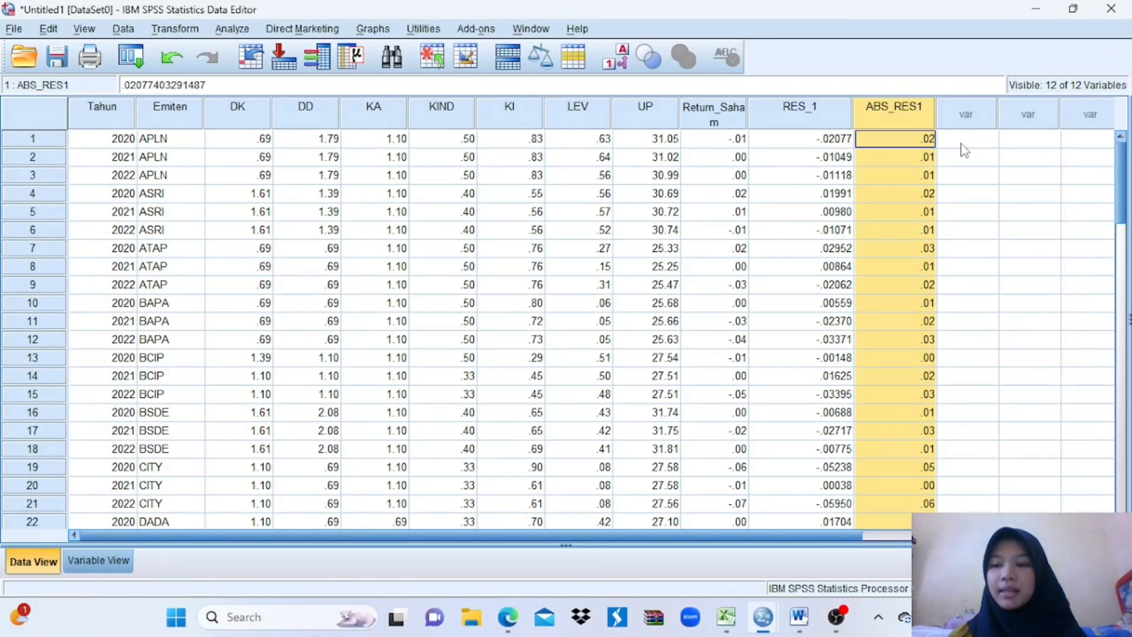
Reopen the linear regression setup and replace ABS_RES1 with Return Saham as the dependent variable
{"action": "left_click", "coordinate": [238, 35]}
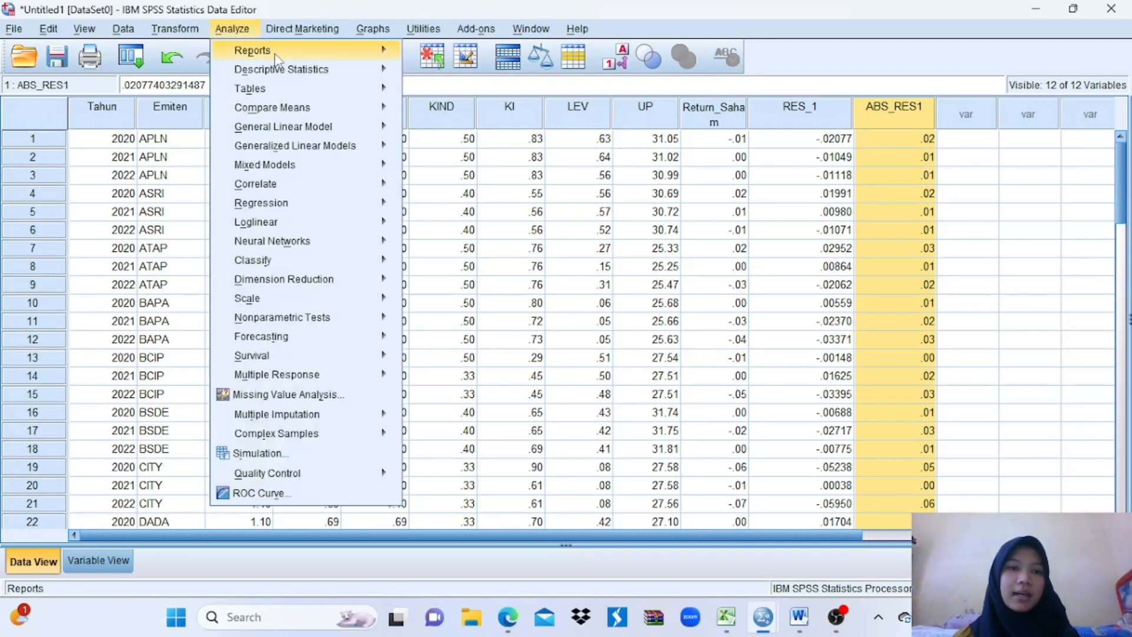
{"action": "mouse_move", "coordinate": [291, 211]}
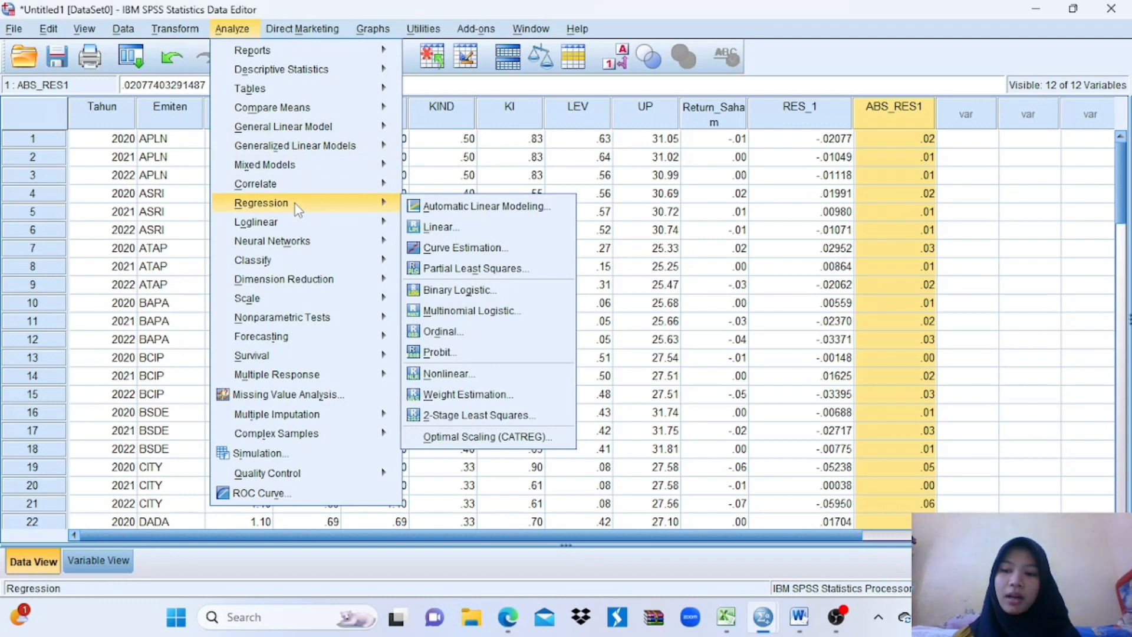
{"action": "left_click", "coordinate": [438, 228]}
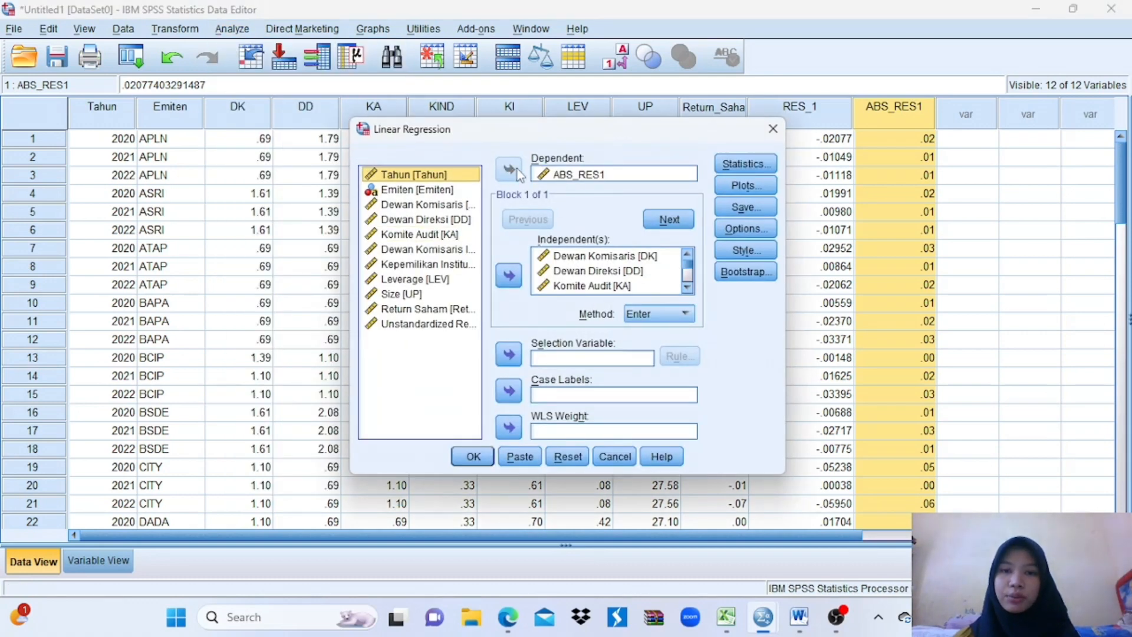
{"action": "left_click", "coordinate": [562, 177]}
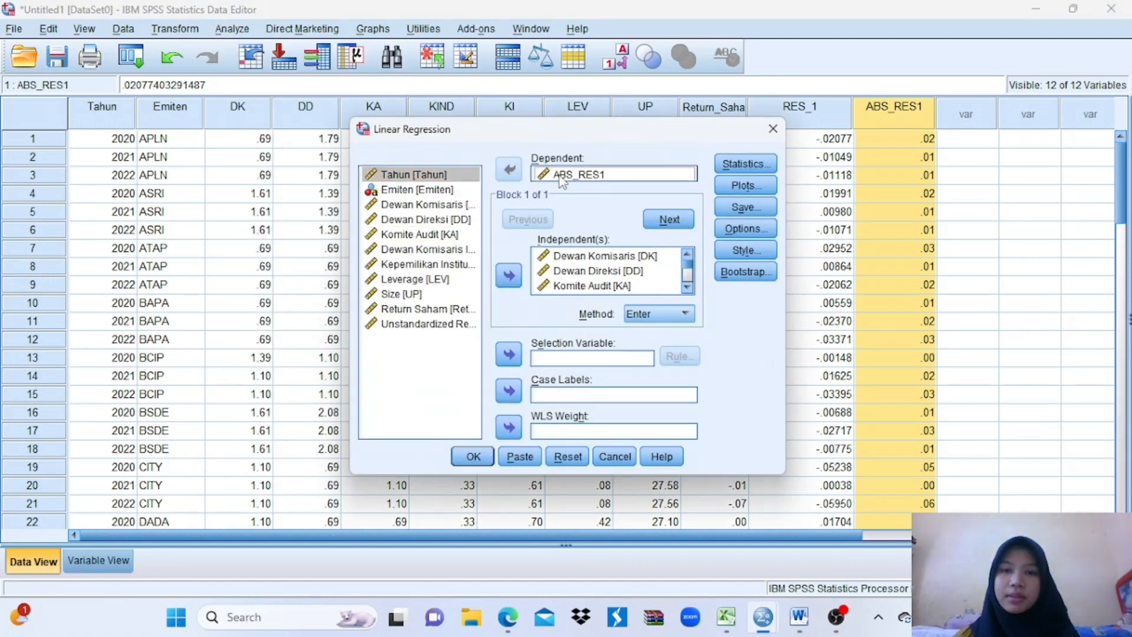
{"action": "left_click", "coordinate": [510, 172]}
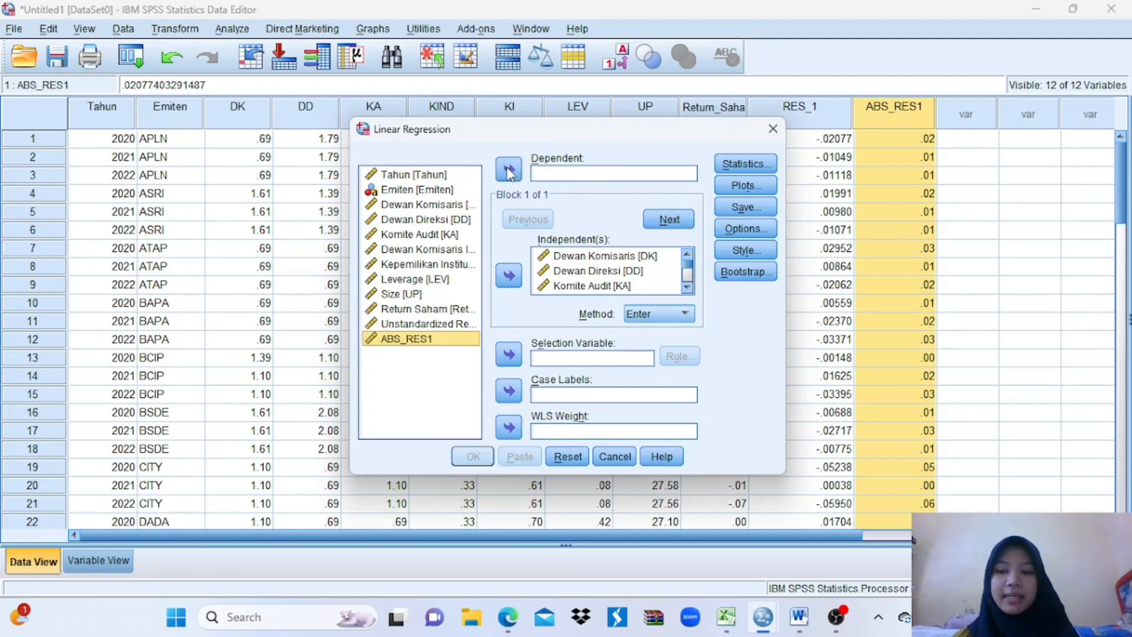
{"action": "left_click", "coordinate": [422, 309]}
{"action": "left_click", "coordinate": [509, 170]}
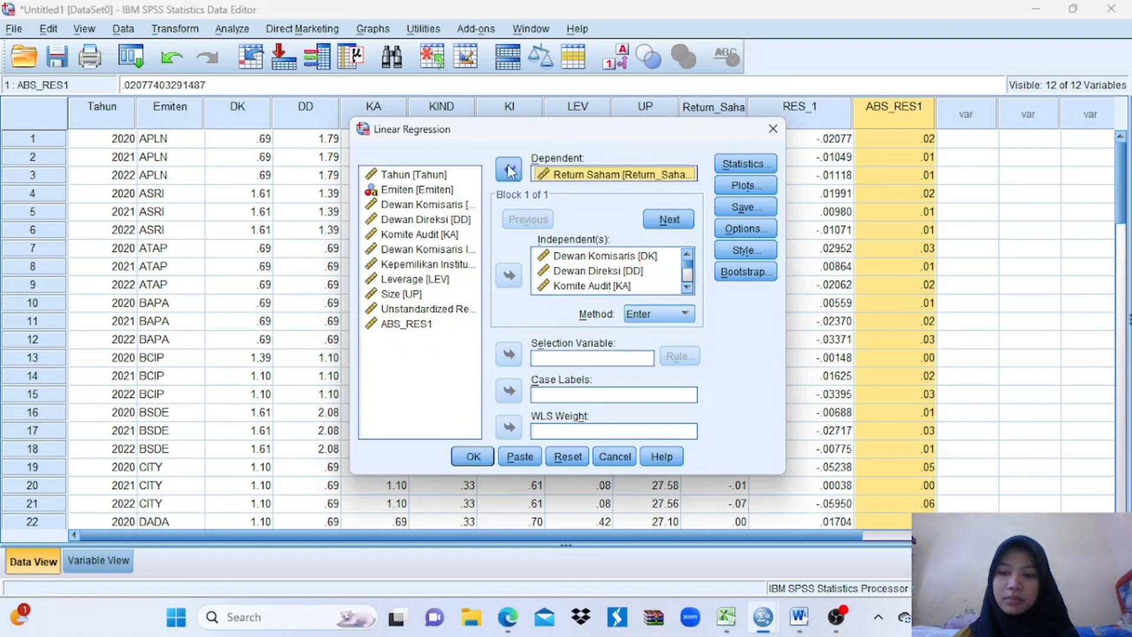
Add collinearity diagnostics and the Durbin-Watson residual test to the regression statistics
{"action": "left_click", "coordinate": [742, 164]}
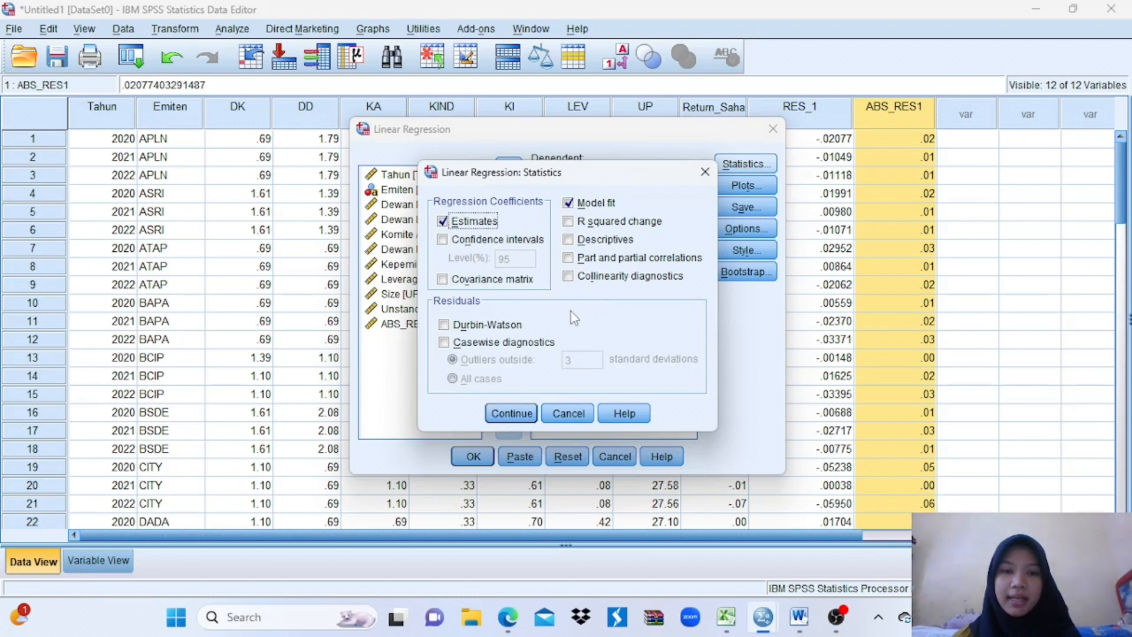
{"action": "left_click", "coordinate": [570, 278]}
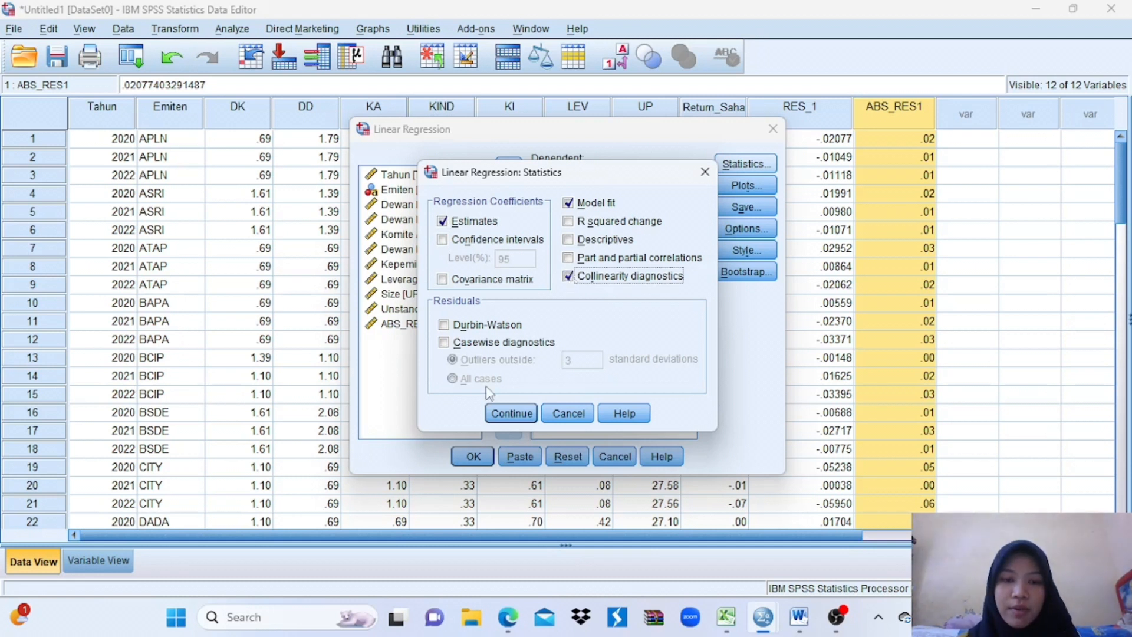
{"action": "left_click", "coordinate": [446, 326]}
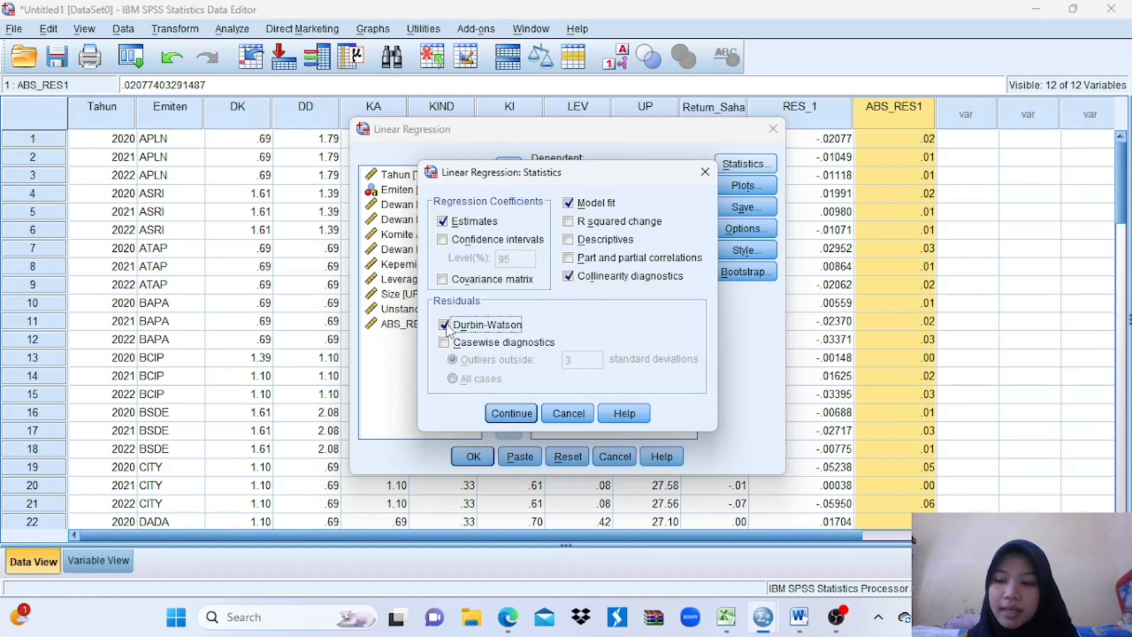
{"action": "left_click", "coordinate": [512, 414]}
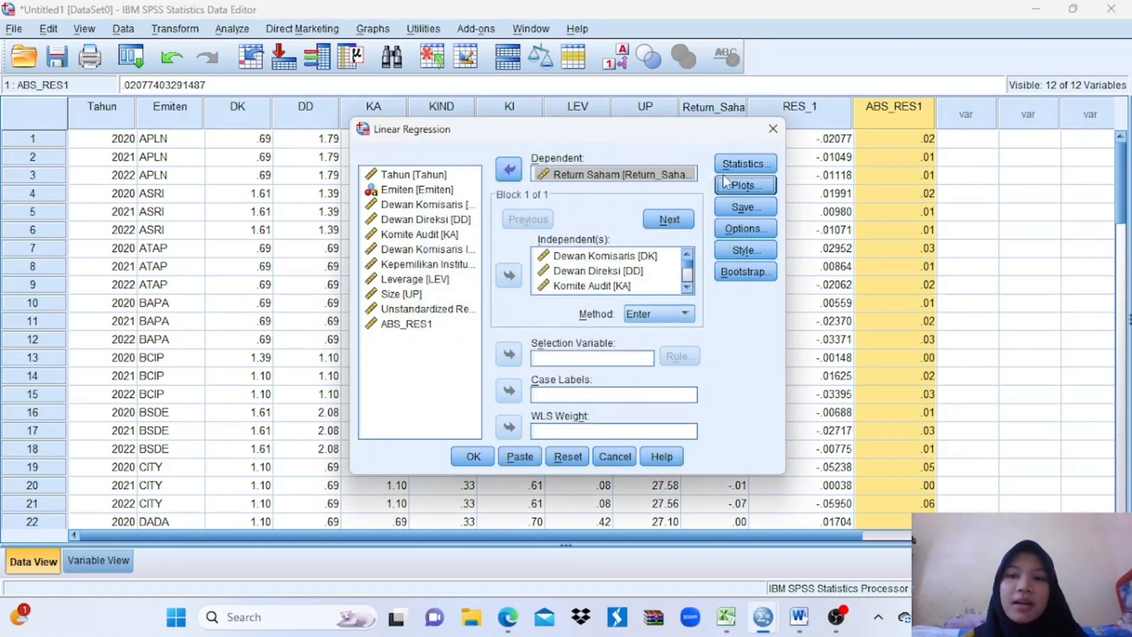
Define a regression scatterplot with *SRESID on the Y axis and *ZPRED on the X axis
{"action": "left_click", "coordinate": [759, 192]}
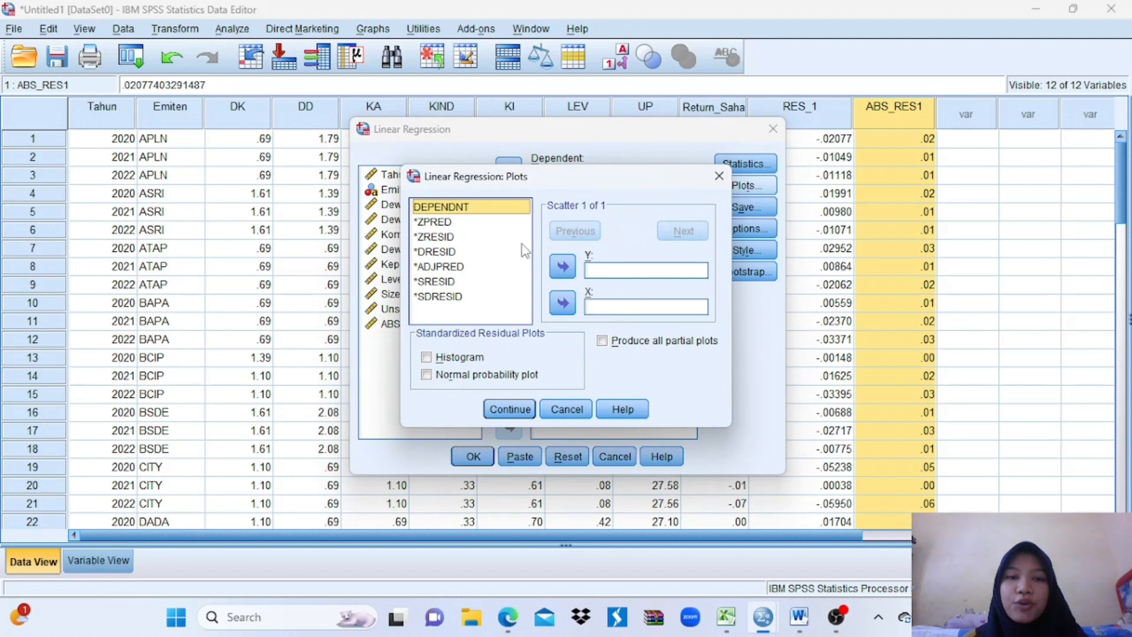
{"action": "left_click", "coordinate": [444, 223]}
{"action": "left_click", "coordinate": [563, 301]}
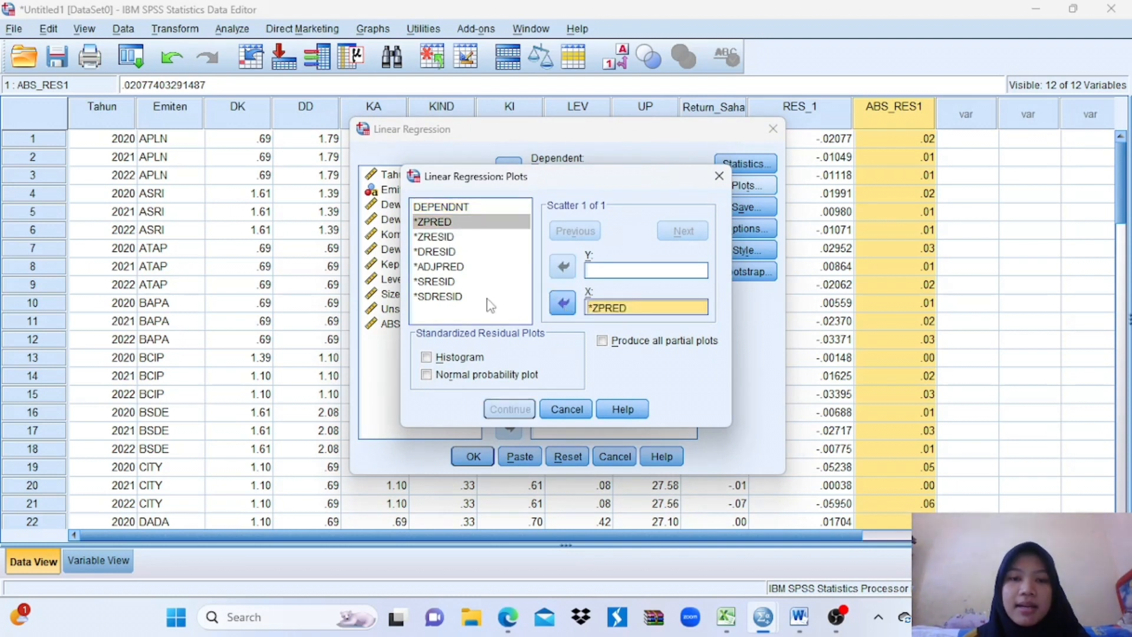
{"action": "left_click", "coordinate": [450, 284]}
{"action": "left_click", "coordinate": [563, 266]}
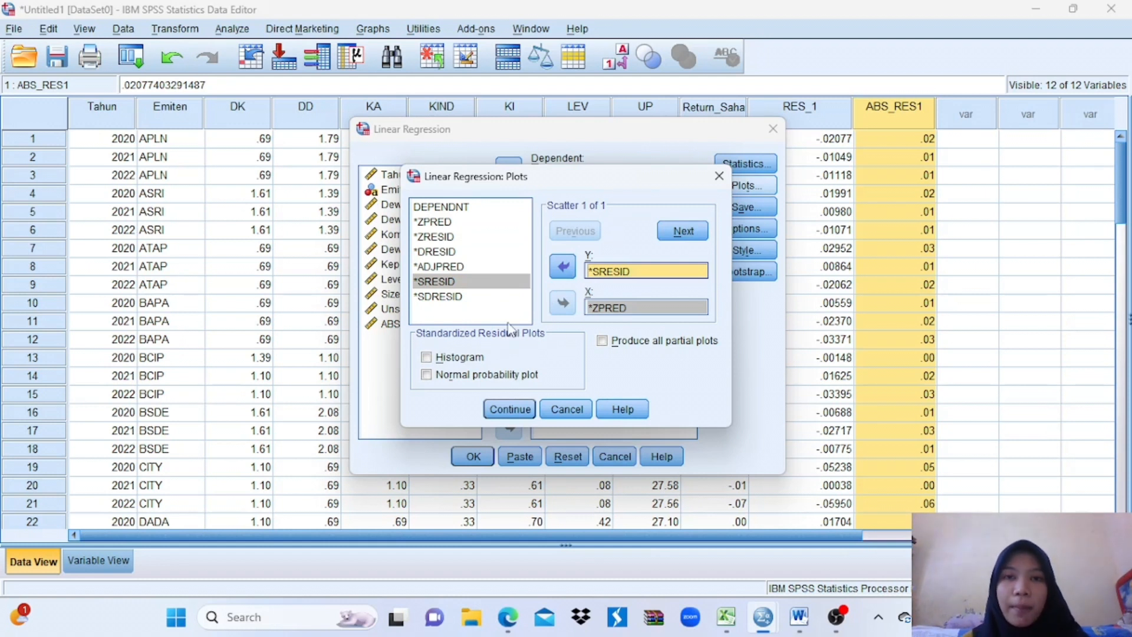
Include the histogram and normal probability plot of standardized residuals, and run the regression on Return Saham
{"action": "left_click", "coordinate": [430, 358]}
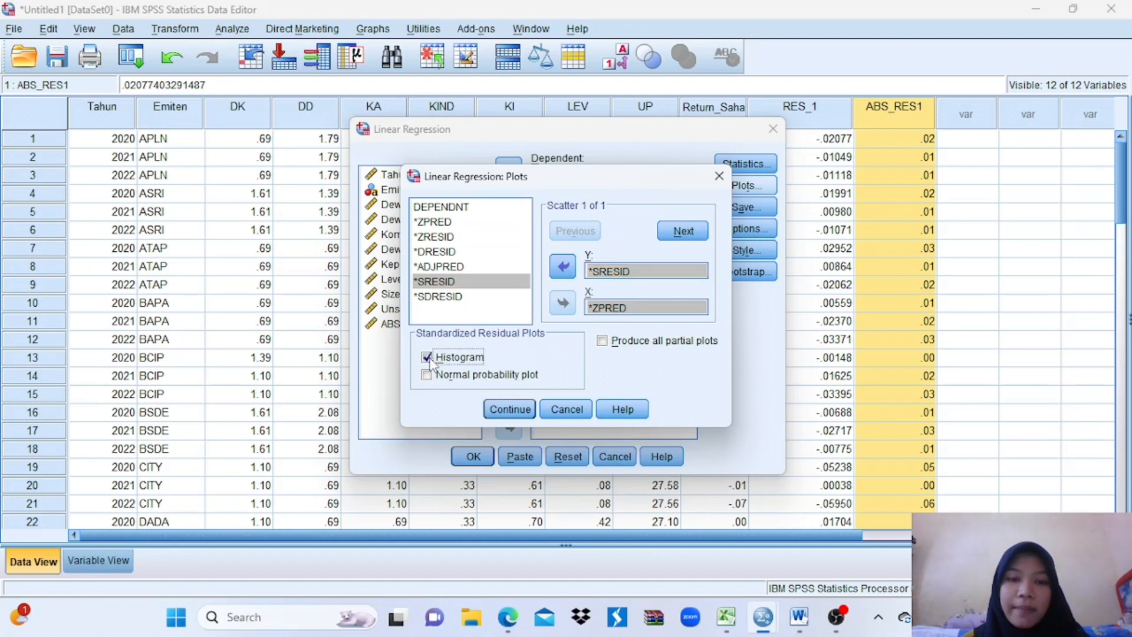
{"action": "left_click", "coordinate": [428, 375]}
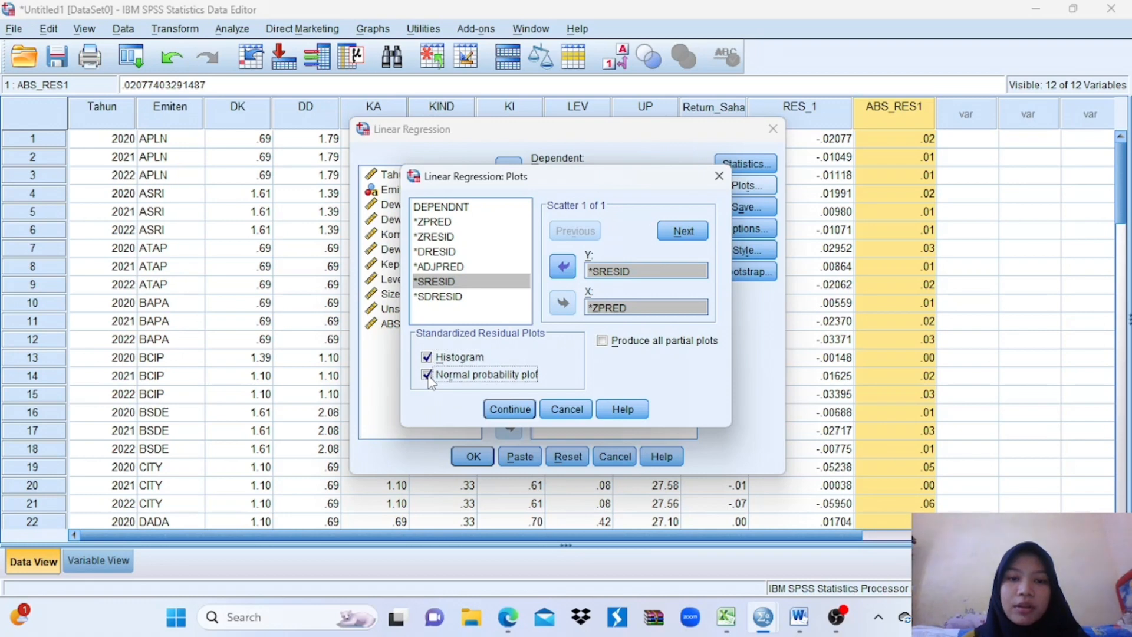
{"action": "left_click", "coordinate": [509, 410]}
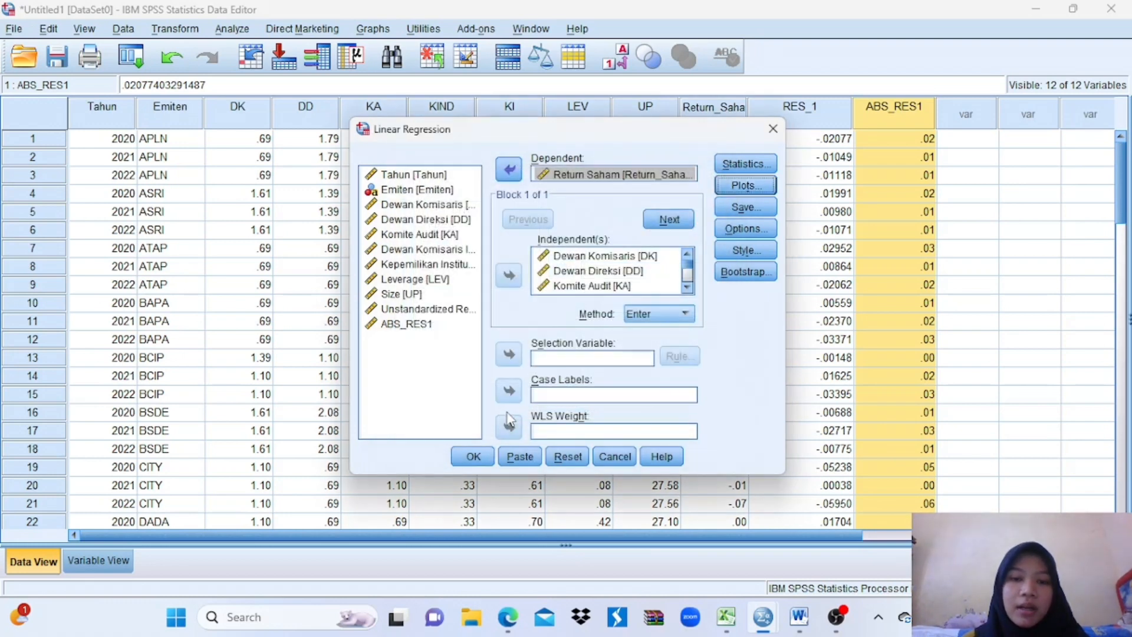
{"action": "left_click", "coordinate": [474, 458]}
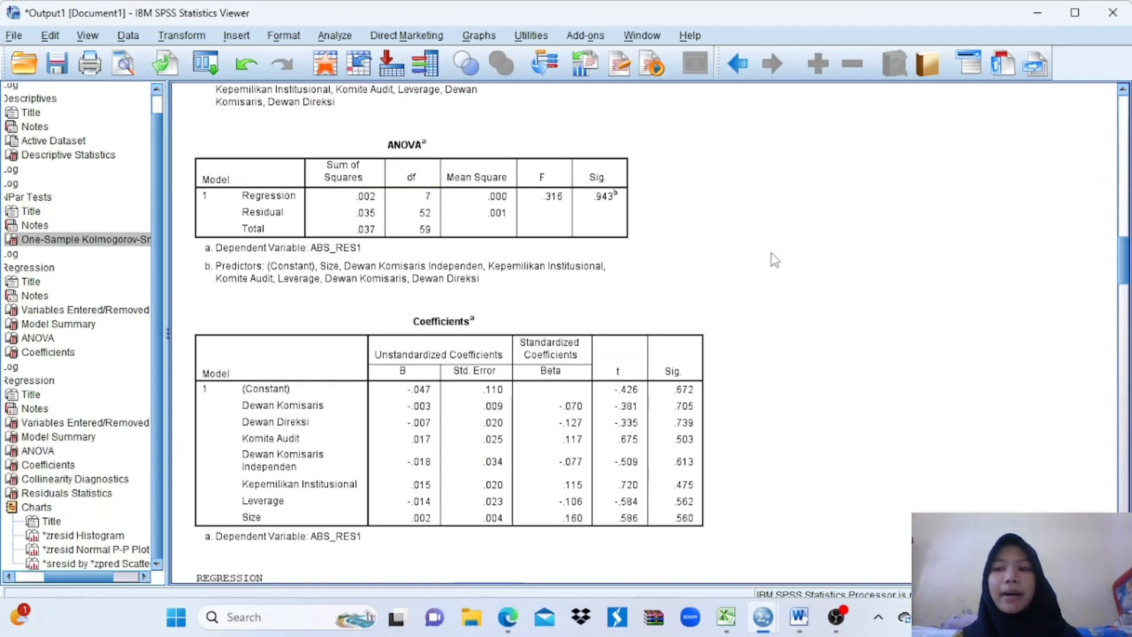
Review the Return Saham regression tables and charts, and go back through the output to the One-Sample Kolmogorov-Smirnov Test
{"action": "scroll", "coordinate": [775, 260], "scroll_direction": "down", "scroll_amount": 15}
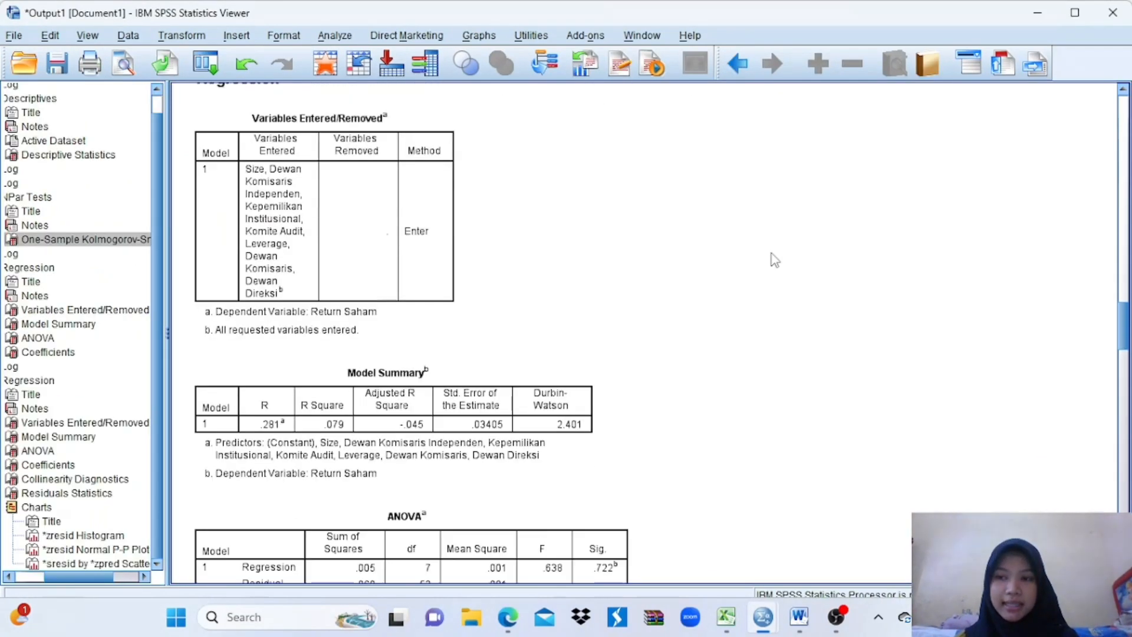
{"action": "scroll", "coordinate": [775, 259], "scroll_direction": "down", "scroll_amount": 16}
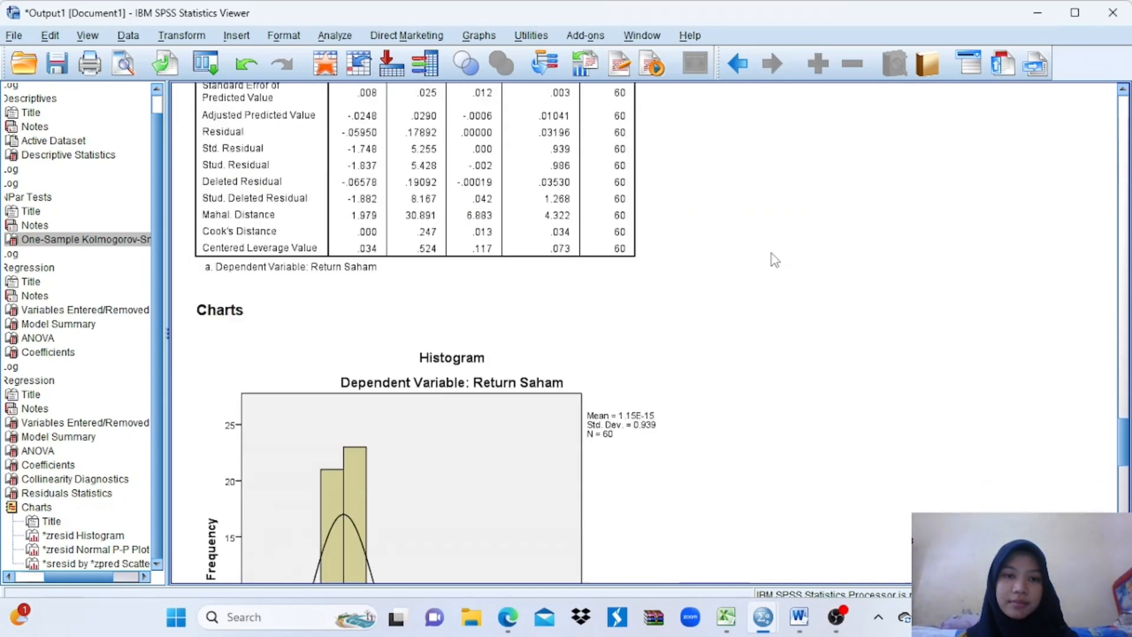
{"action": "scroll", "coordinate": [775, 259], "scroll_direction": "down", "scroll_amount": 4}
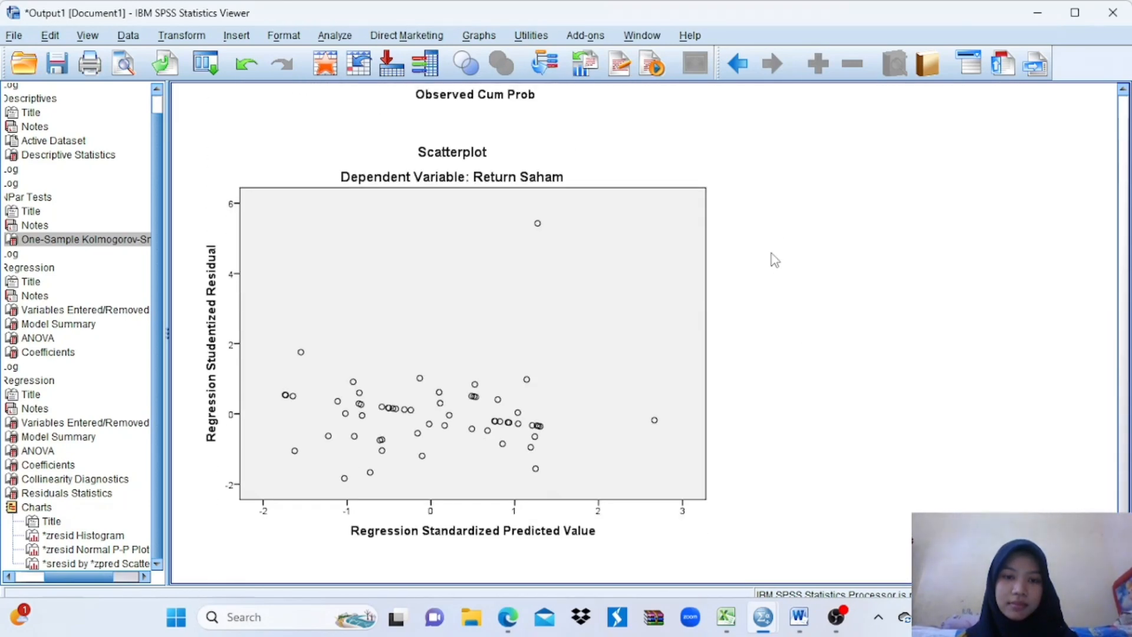
{"action": "scroll", "coordinate": [775, 260], "scroll_direction": "up", "scroll_amount": 20}
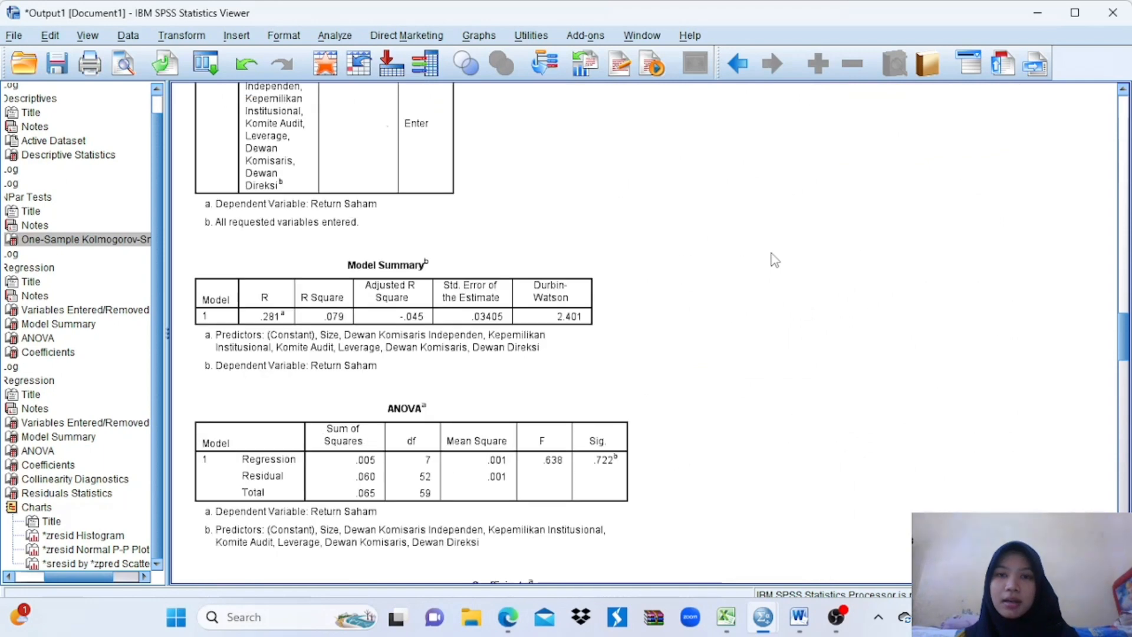
{"action": "scroll", "coordinate": [775, 260], "scroll_direction": "up", "scroll_amount": 10}
{"action": "scroll", "coordinate": [775, 259], "scroll_direction": "up", "scroll_amount": 5}
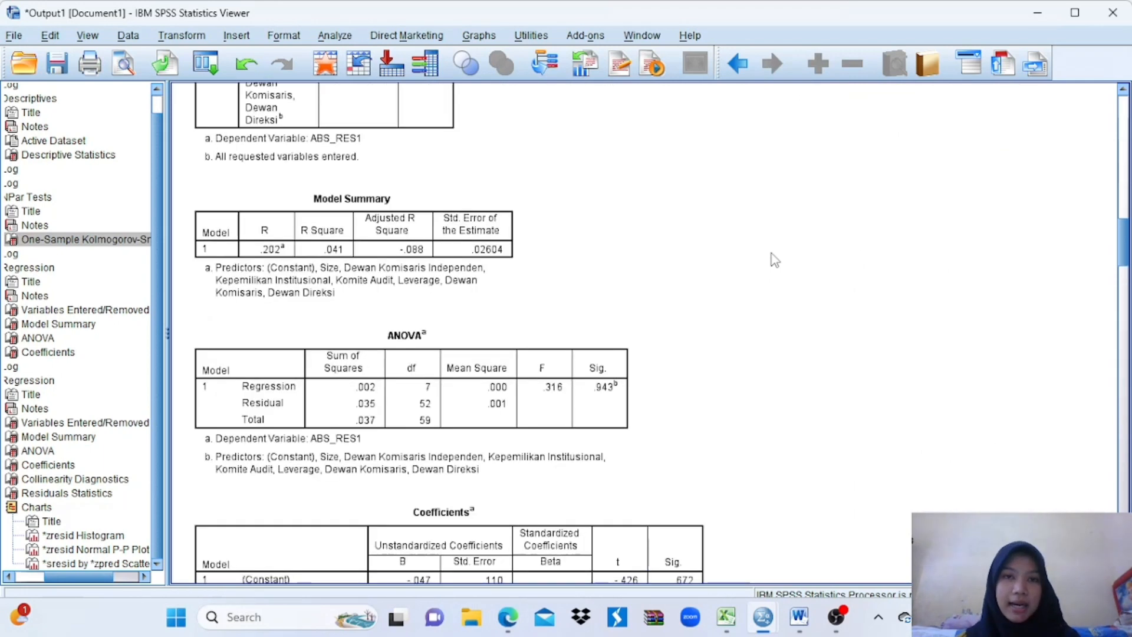
{"action": "scroll", "coordinate": [774, 259], "scroll_direction": "up", "scroll_amount": 5}
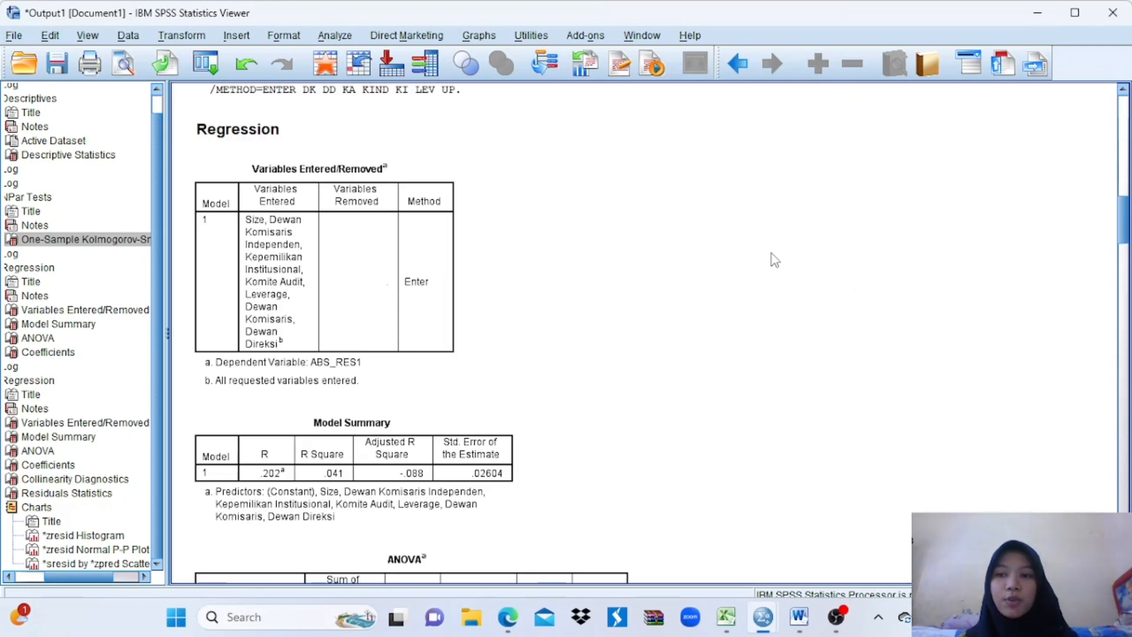
{"action": "scroll", "coordinate": [775, 259], "scroll_direction": "up", "scroll_amount": 15}
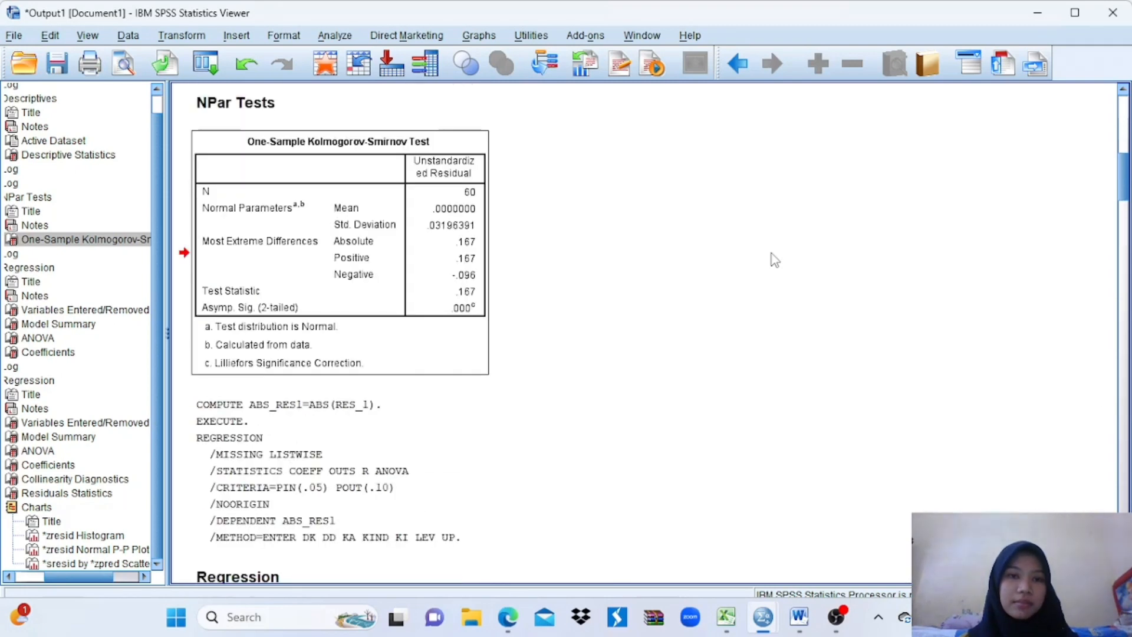
Copy the One-Sample Kolmogorov-Smirnov Test table and paste it with source formatting into the Word document under Uji Normalitas
{"action": "left_click", "coordinate": [439, 145]}
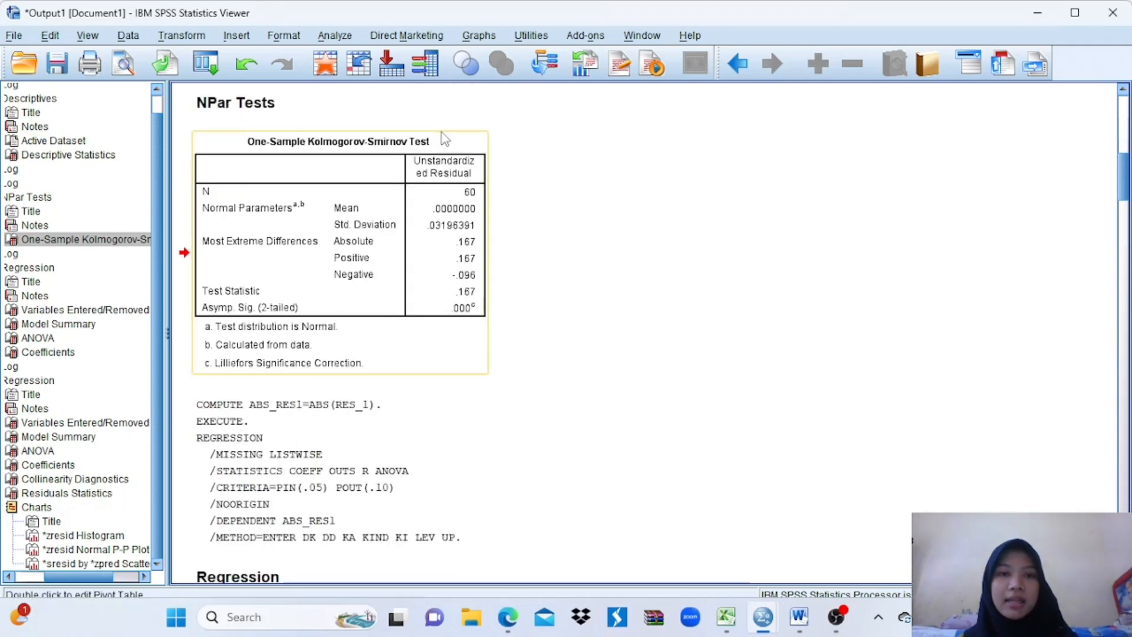
{"action": "right_click", "coordinate": [450, 144]}
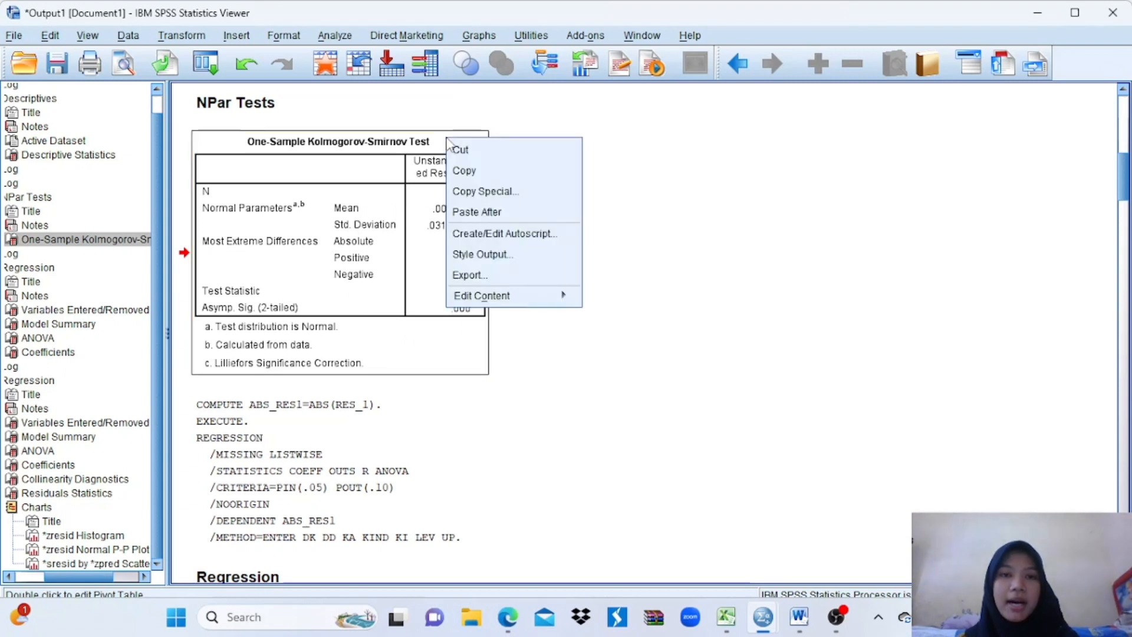
{"action": "left_click", "coordinate": [465, 171]}
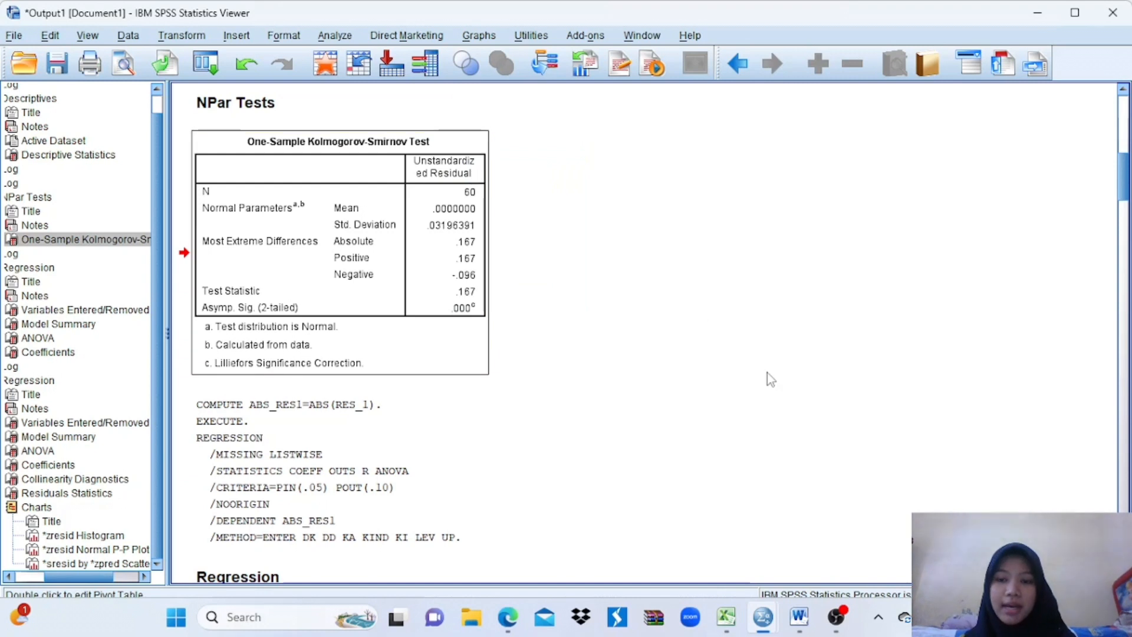
{"action": "mouse_move", "coordinate": [799, 617]}
{"action": "left_click", "coordinate": [789, 559]}
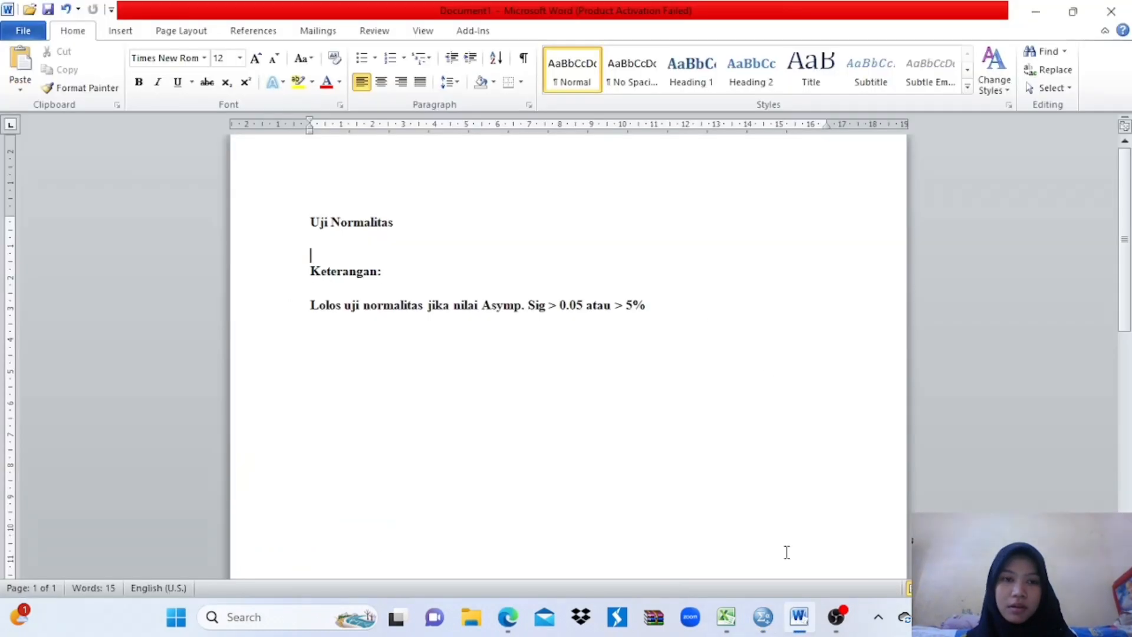
{"action": "right_click", "coordinate": [319, 259]}
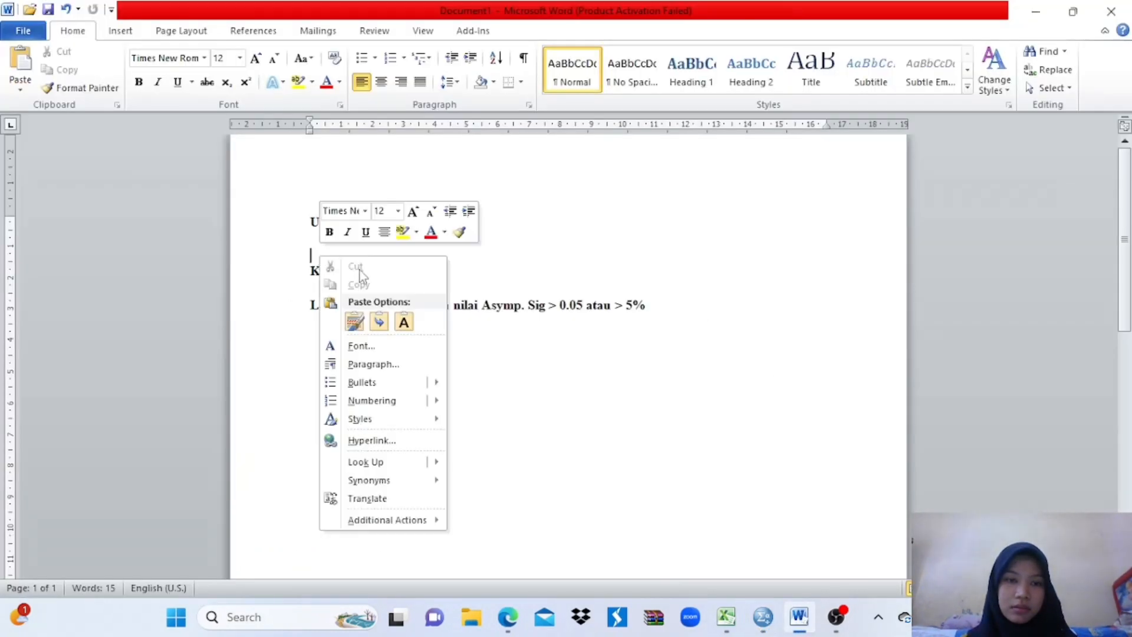
{"action": "left_click", "coordinate": [354, 321]}
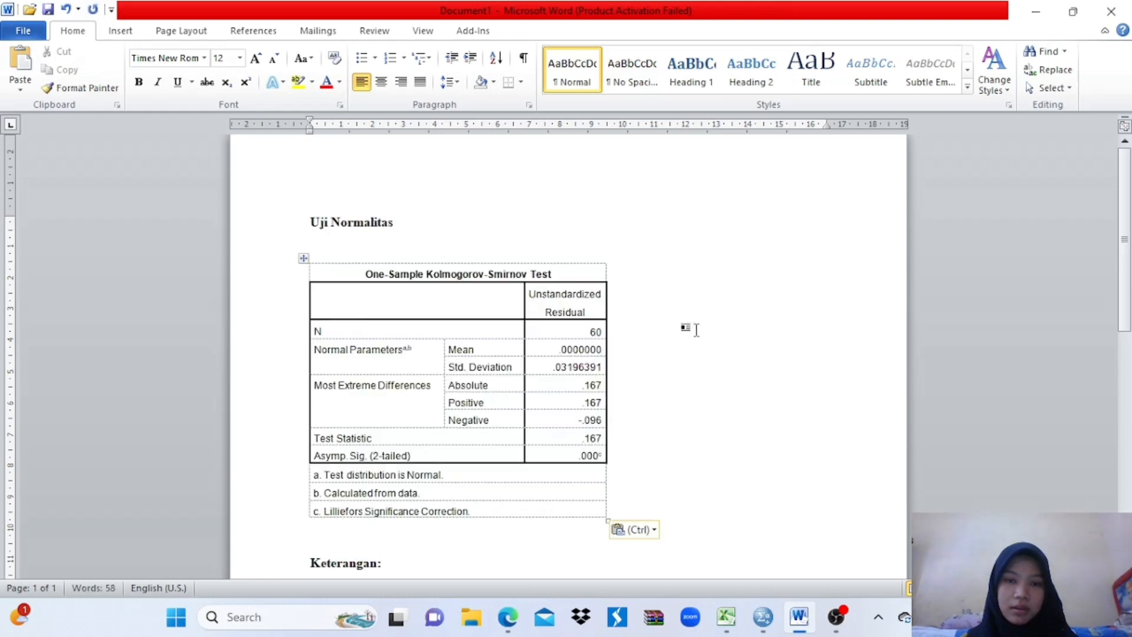
Compare the table's Asymp. Sig. (2-tailed) value with the normality criterion written under Keterangan
{"action": "scroll", "coordinate": [695, 329], "scroll_direction": "down", "scroll_amount": 3}
{"action": "double_click", "coordinate": [602, 270]}
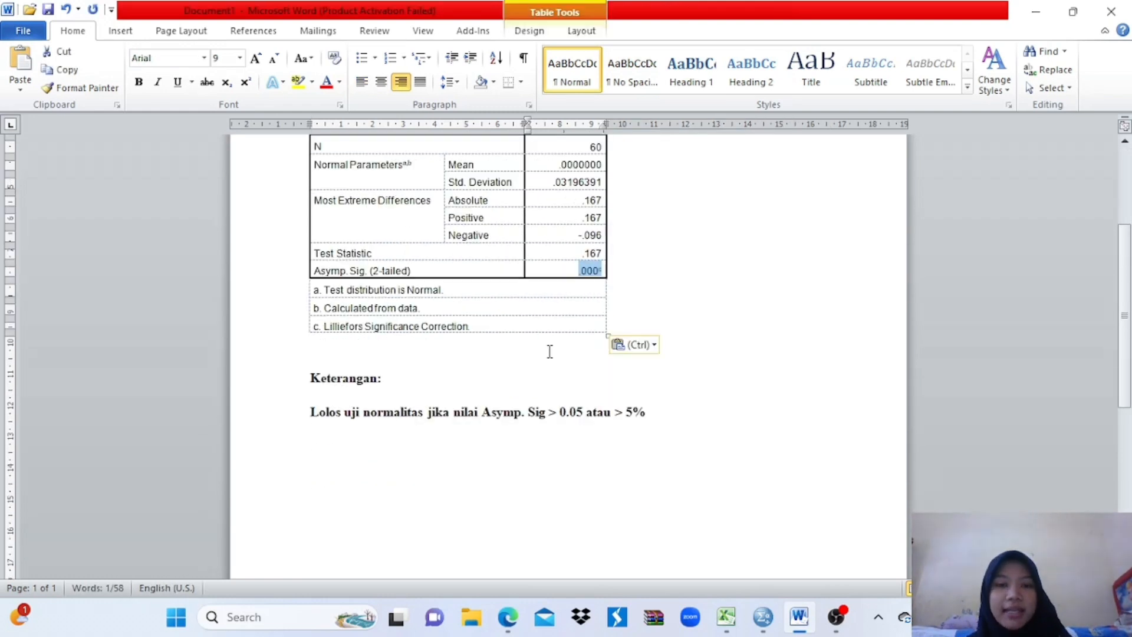
{"action": "left_click", "coordinate": [458, 366]}
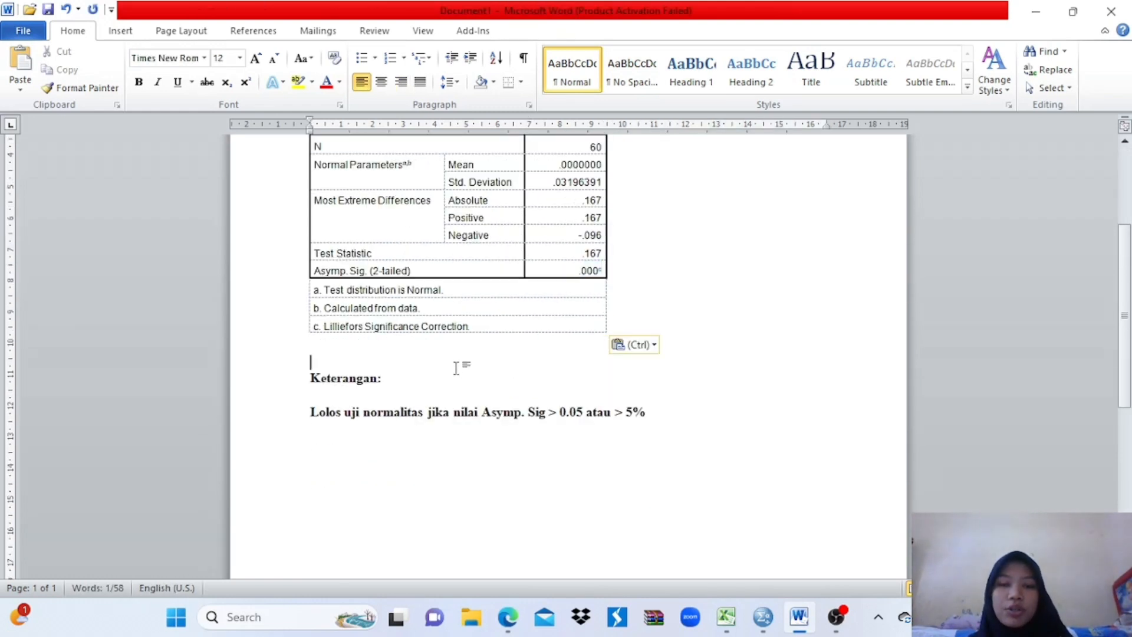
{"action": "scroll", "coordinate": [459, 369], "scroll_direction": "down", "scroll_amount": 1}
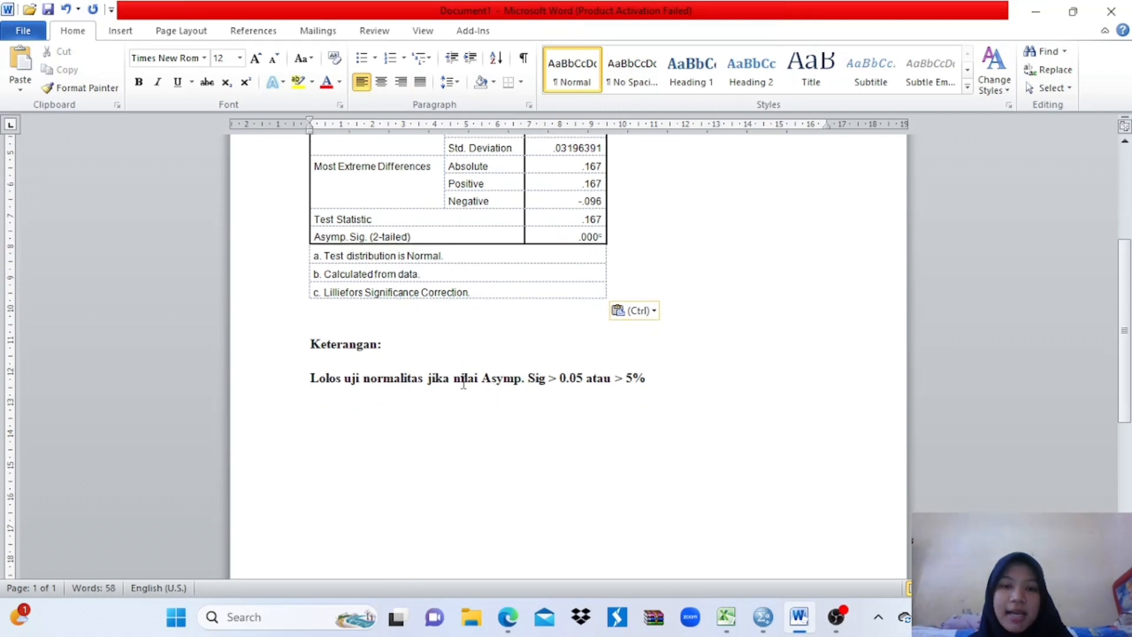
{"action": "left_click_drag", "start_coordinate": [428, 377], "coordinate": [652, 382]}
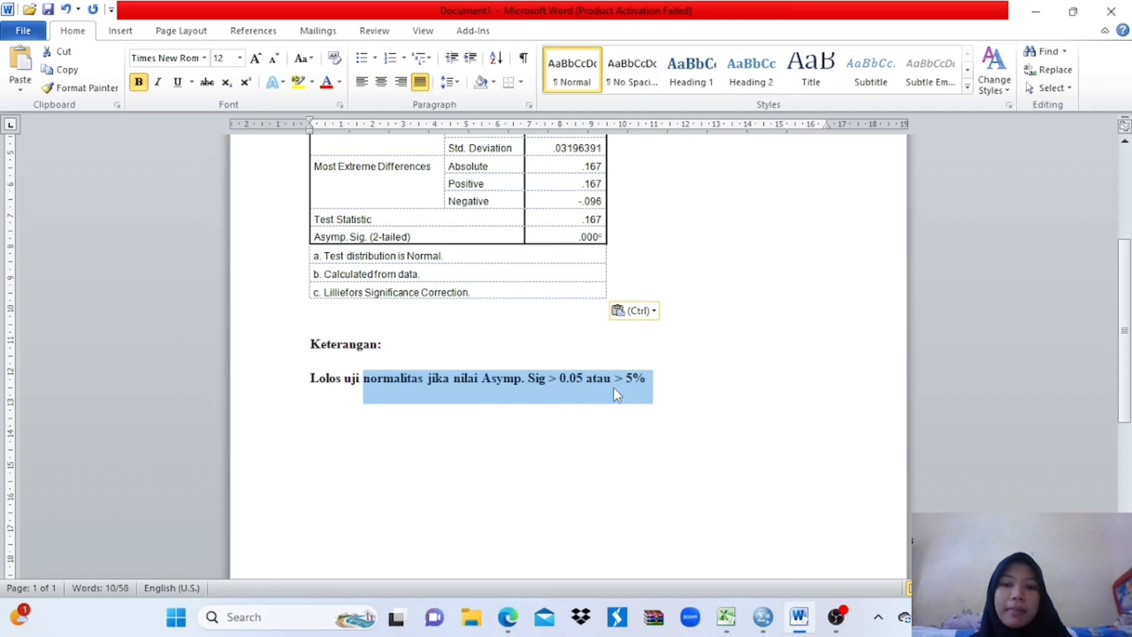
{"action": "left_click", "coordinate": [684, 389]}
{"action": "scroll", "coordinate": [684, 389], "scroll_direction": "up", "scroll_amount": 2}
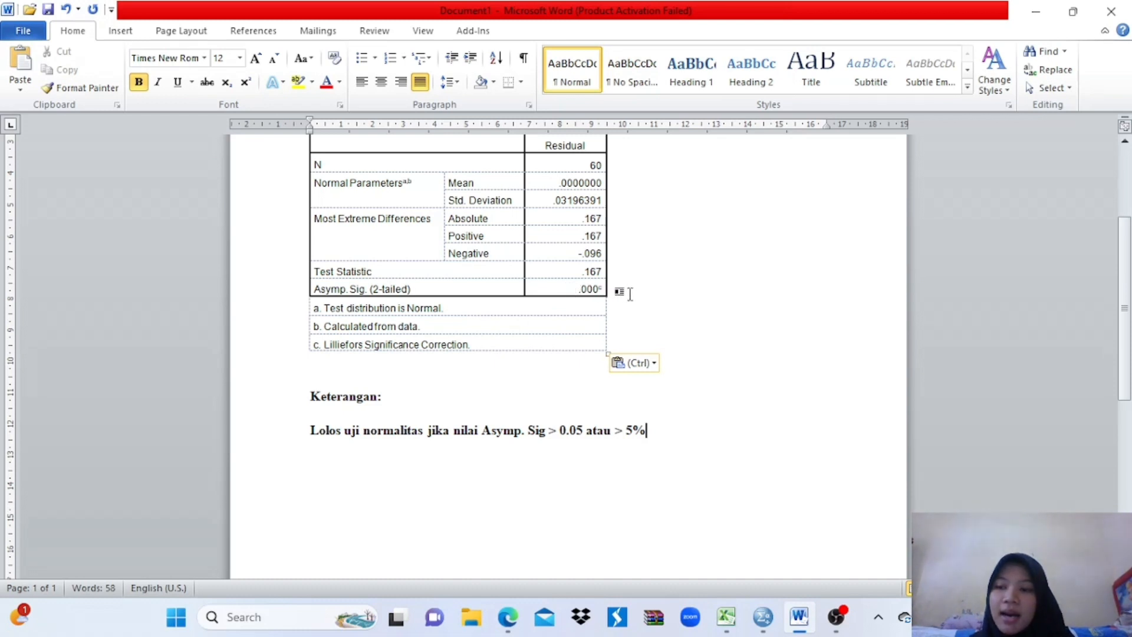
{"action": "left_click_drag", "start_coordinate": [569, 288], "coordinate": [616, 298]}
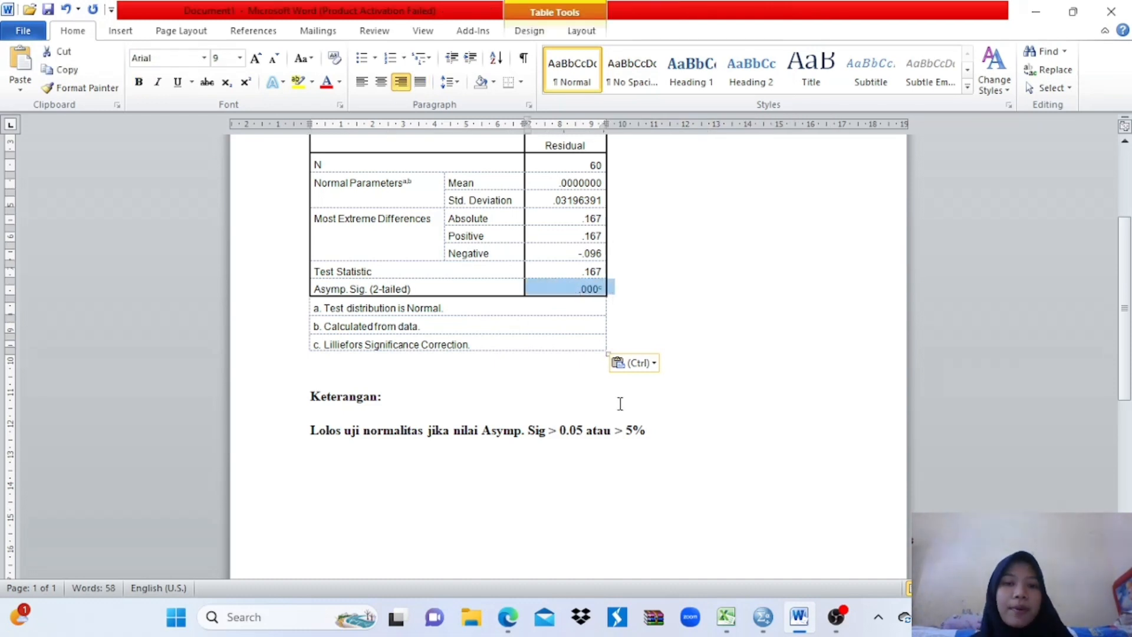
Add the line "Kesimpulan: Harus dilakukan pengobatan uji normalitas." below the normality criterion in the Word document
{"action": "left_click", "coordinate": [670, 428]}
{"action": "key", "text": "Return"}
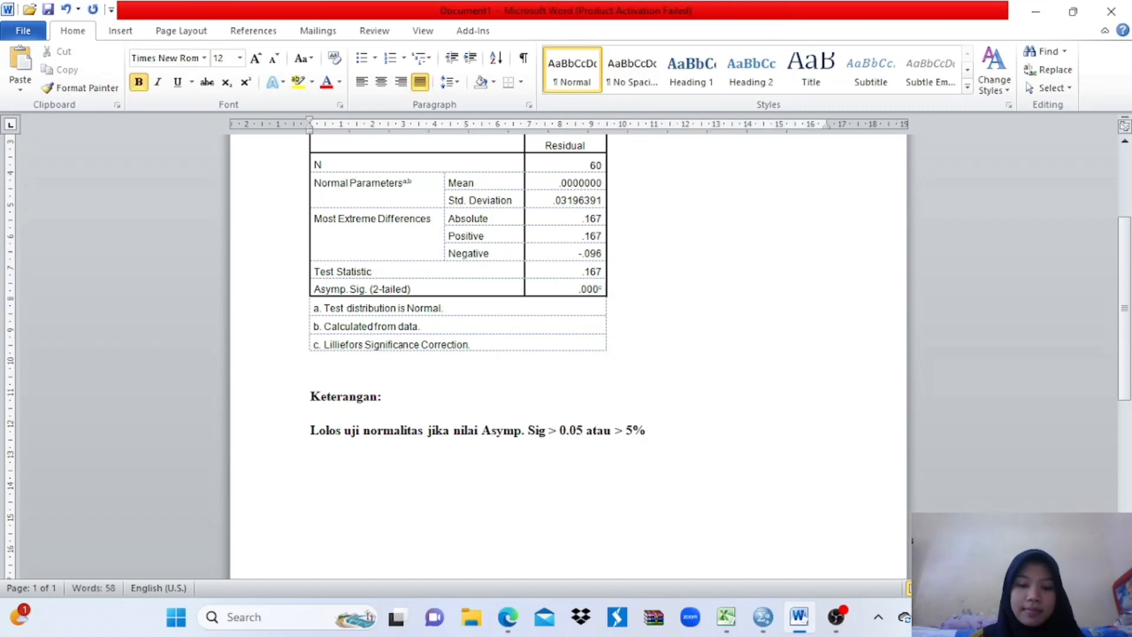
{"action": "type", "text": "kesimpulan"}
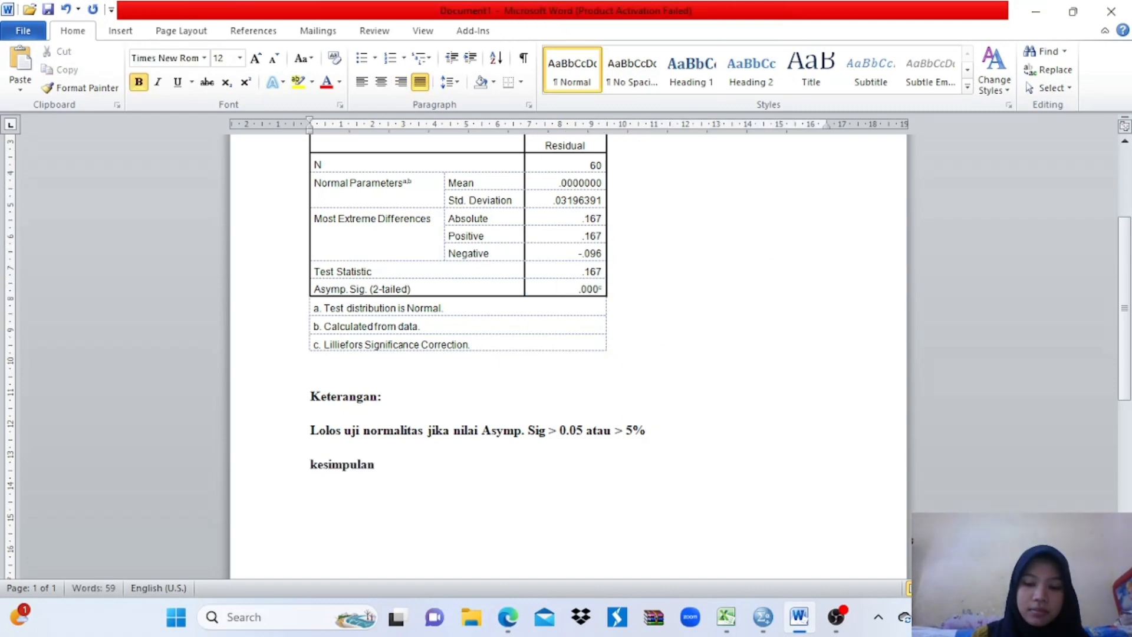
{"action": "type", "text": ": Haru"}
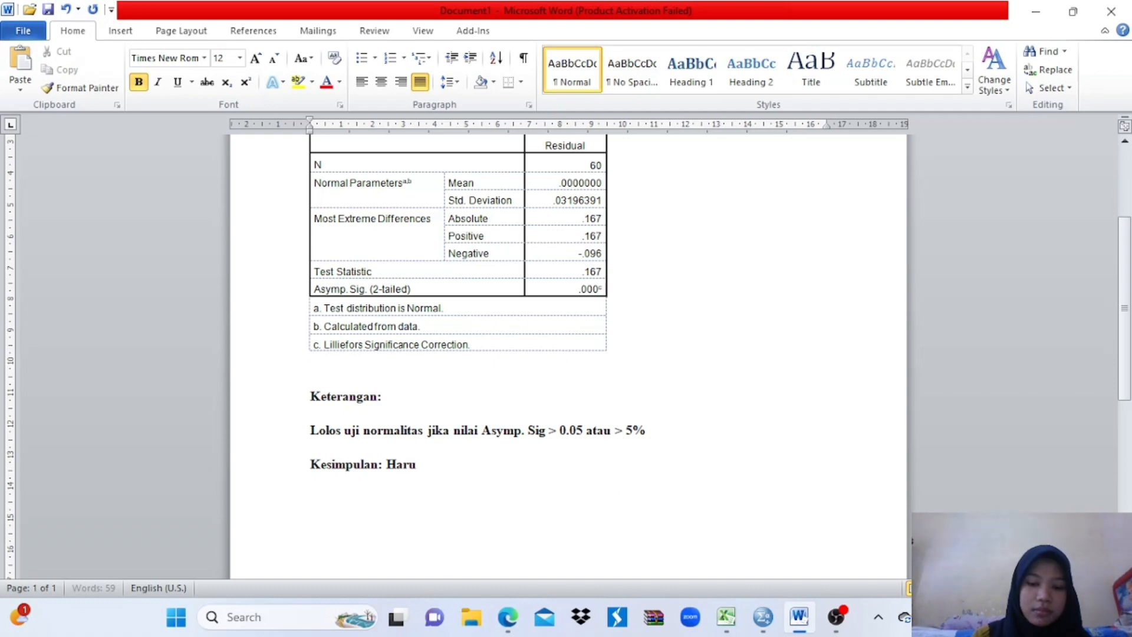
{"action": "type", "text": "s dilakukan peng"}
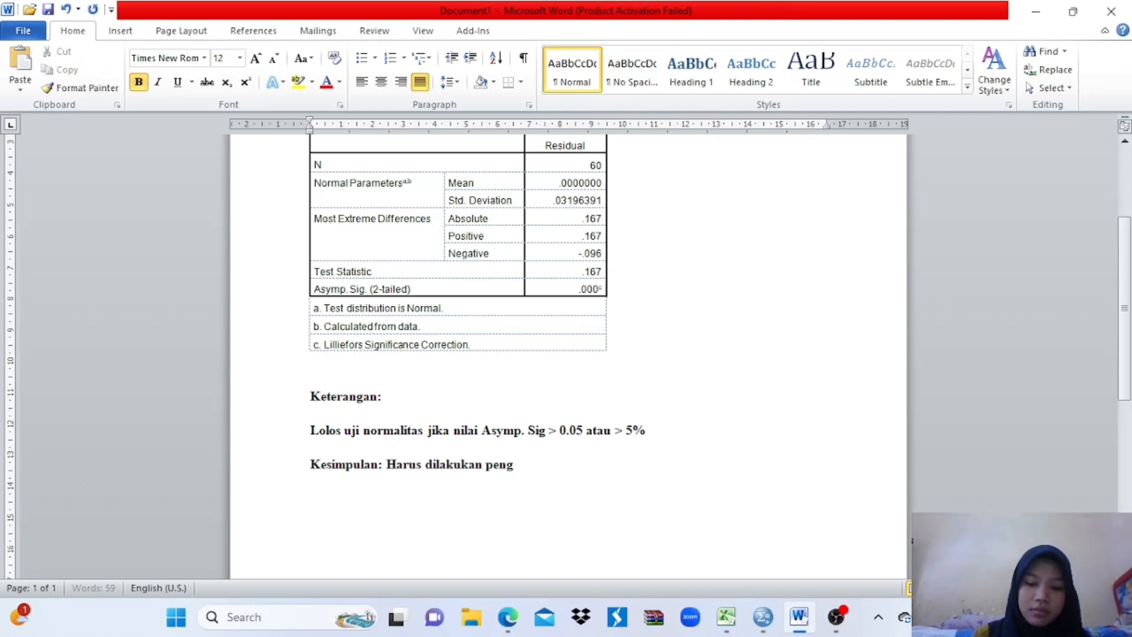
{"action": "type", "text": "obatan uji nor"}
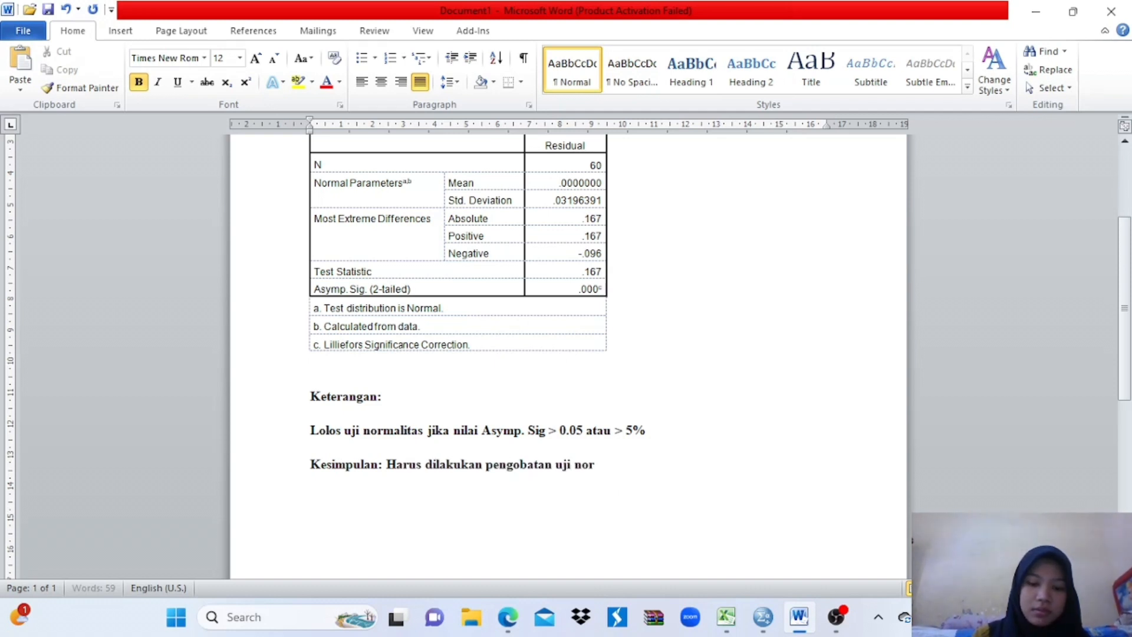
{"action": "type", "text": "malitas."}
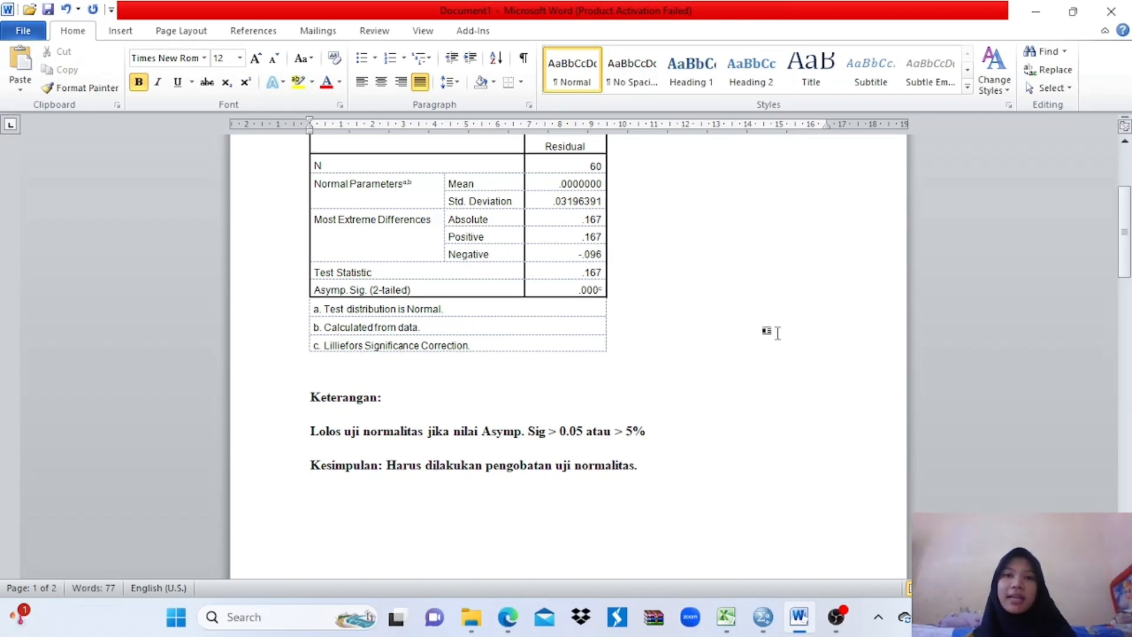
Switch to the SPSS output and copy the Coefficients table of the regression with dependent variable ABS_RES1
{"action": "left_click", "coordinate": [1040, 11]}
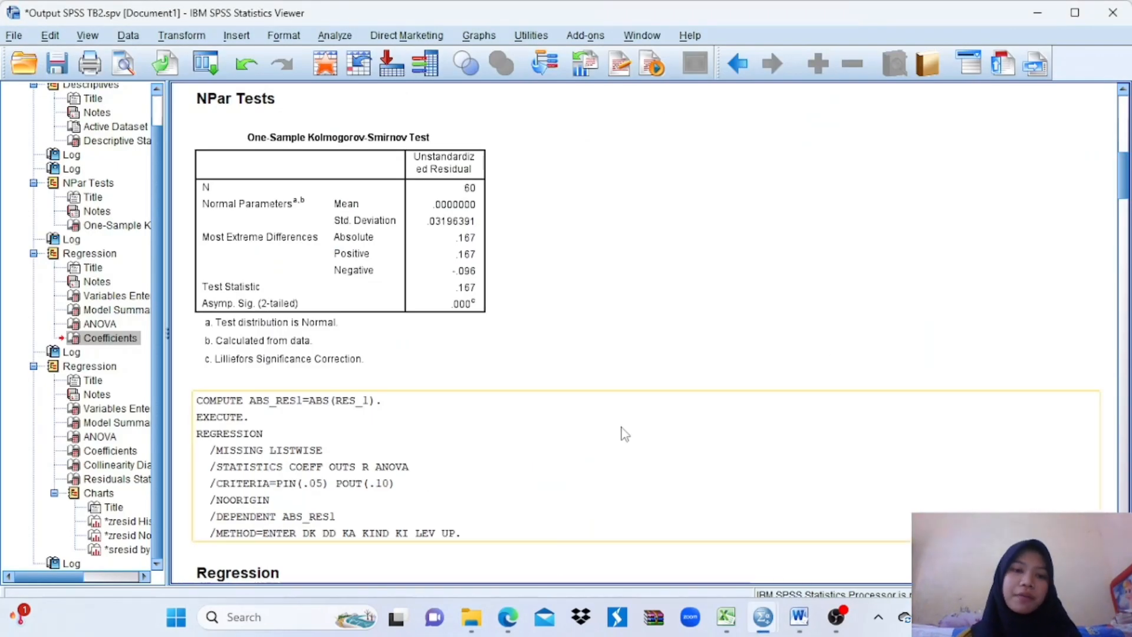
{"action": "scroll", "coordinate": [619, 430], "scroll_direction": "down", "scroll_amount": 6}
{"action": "scroll", "coordinate": [624, 434], "scroll_direction": "down", "scroll_amount": 10}
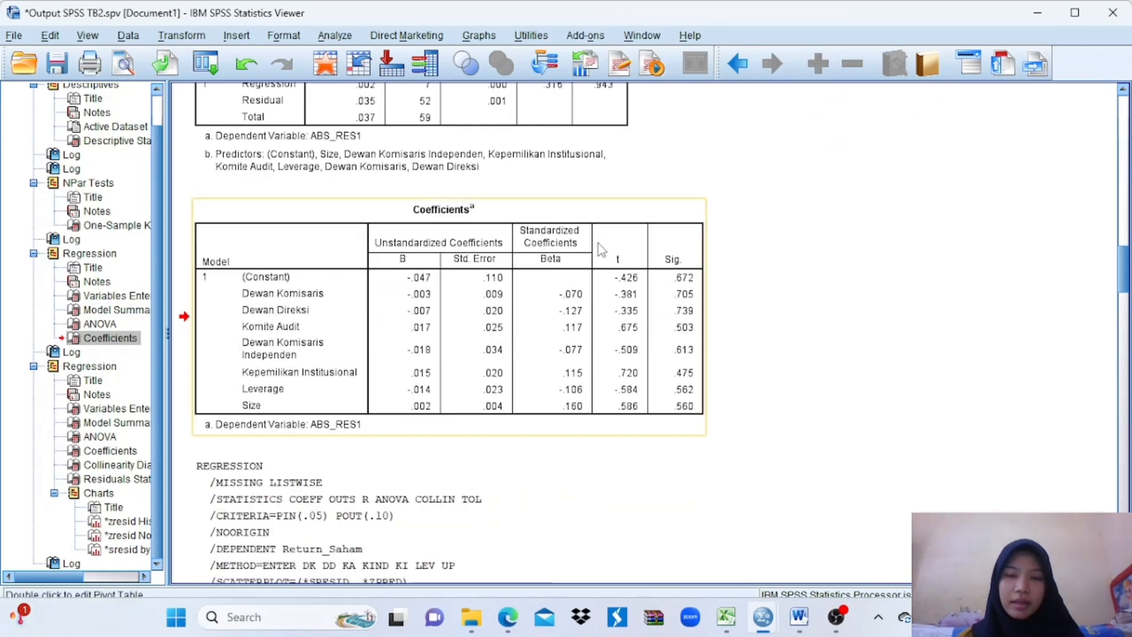
{"action": "right_click", "coordinate": [599, 238]}
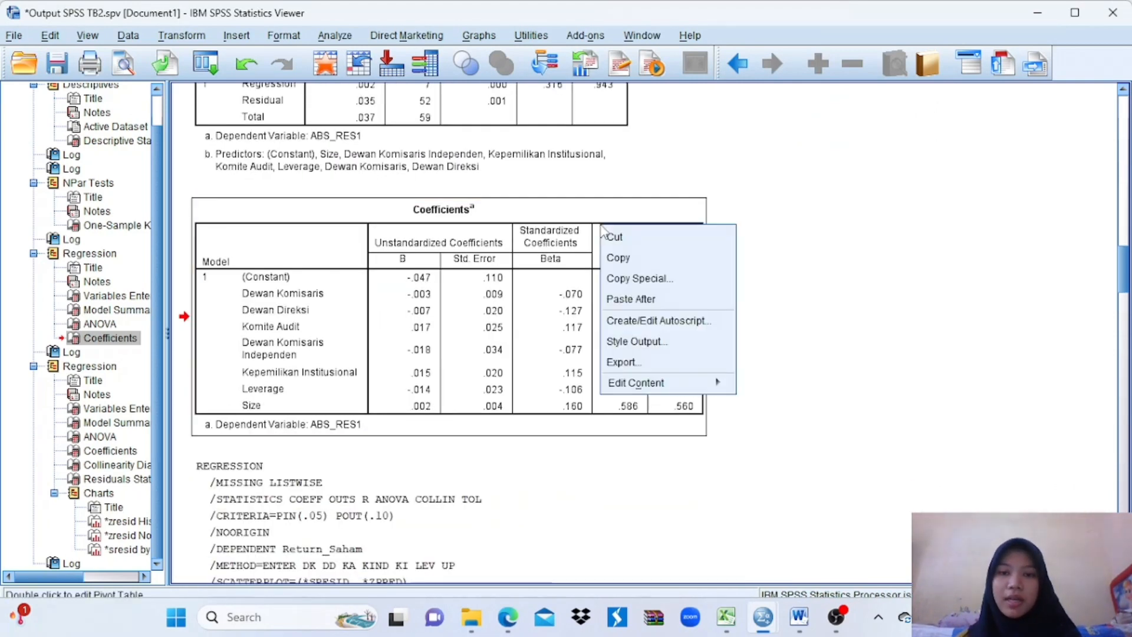
{"action": "left_click", "coordinate": [624, 257]}
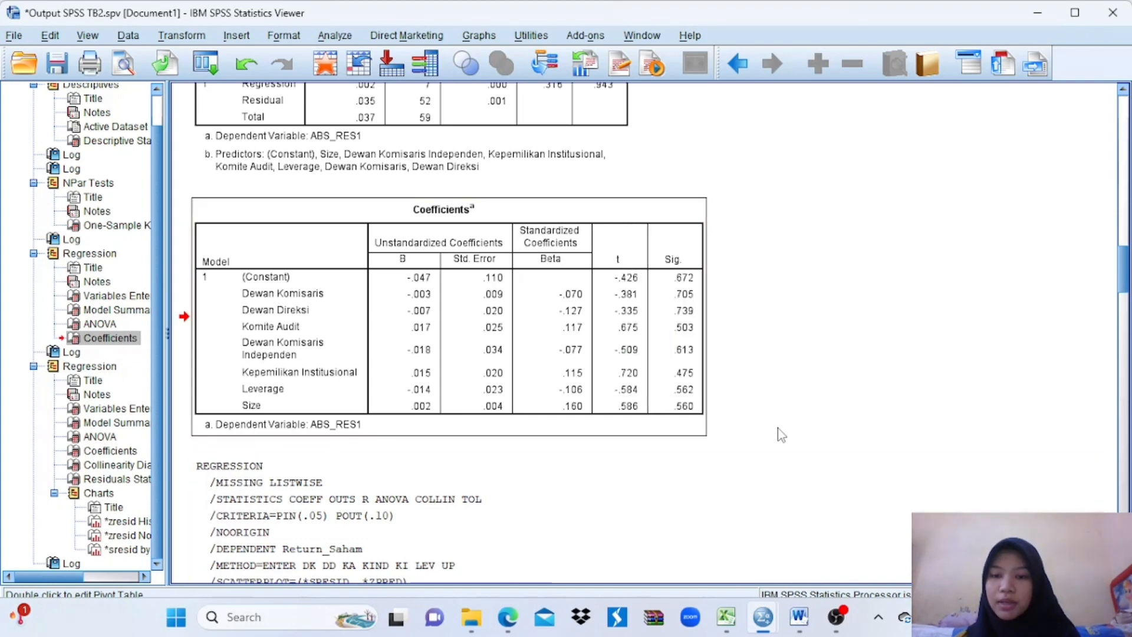
Paste the Coefficients table with source formatting under Uji Heteroskedastisitas in the Word document, and remove the blank line above Keterangan
{"action": "left_click", "coordinate": [799, 617]}
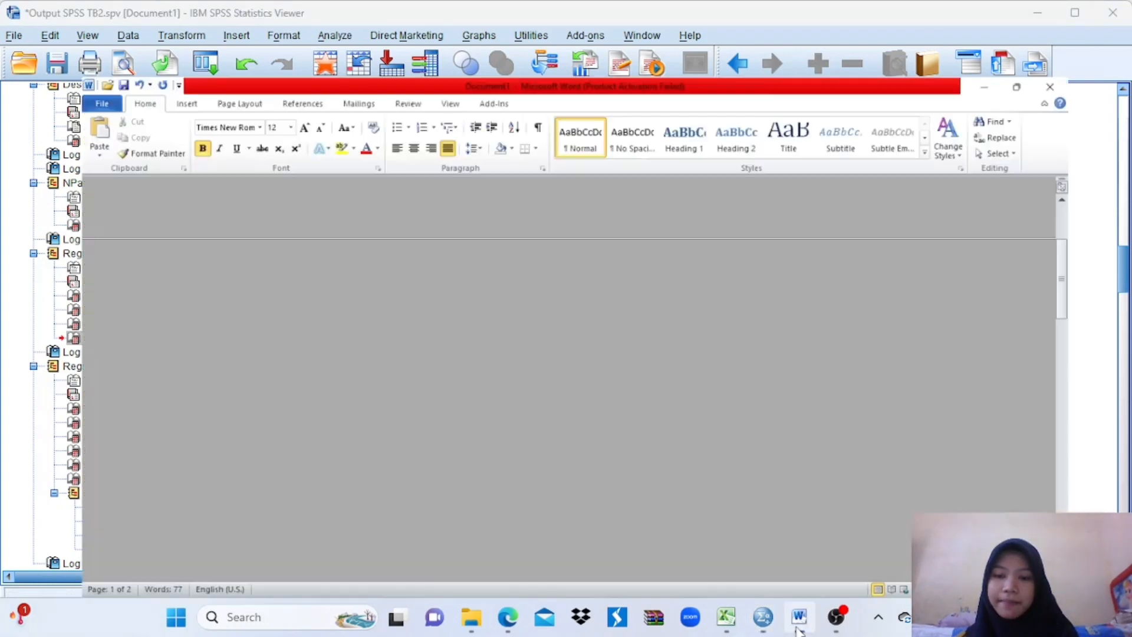
{"action": "scroll", "coordinate": [589, 359], "scroll_direction": "down", "scroll_amount": 3}
{"action": "scroll", "coordinate": [589, 359], "scroll_direction": "down", "scroll_amount": 10}
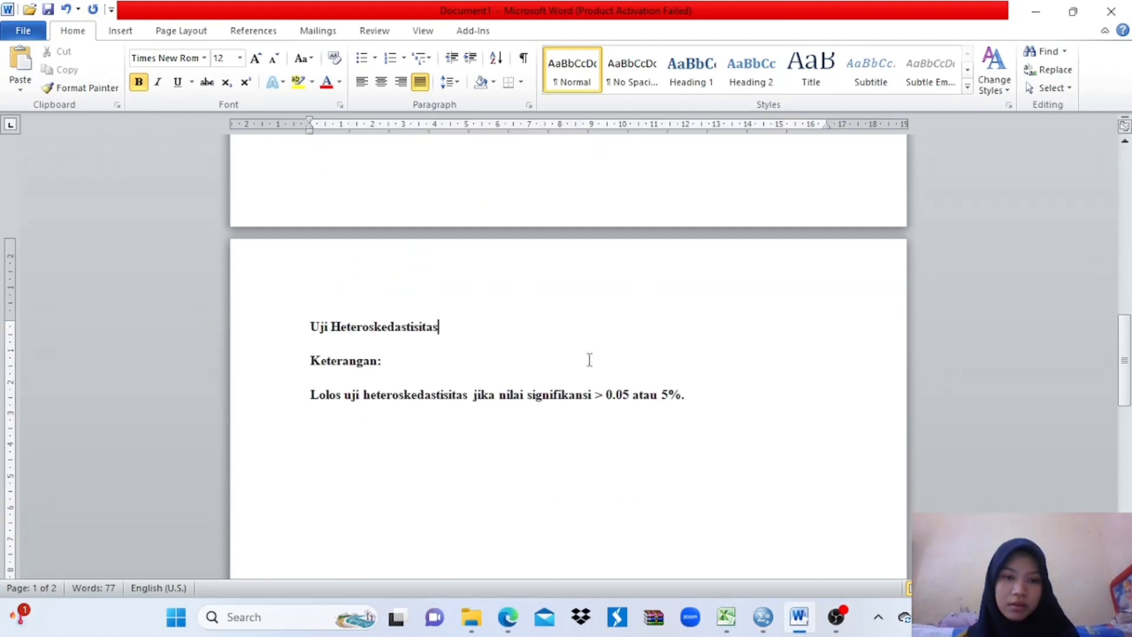
{"action": "left_click", "coordinate": [460, 213]}
{"action": "key", "text": "Return"}
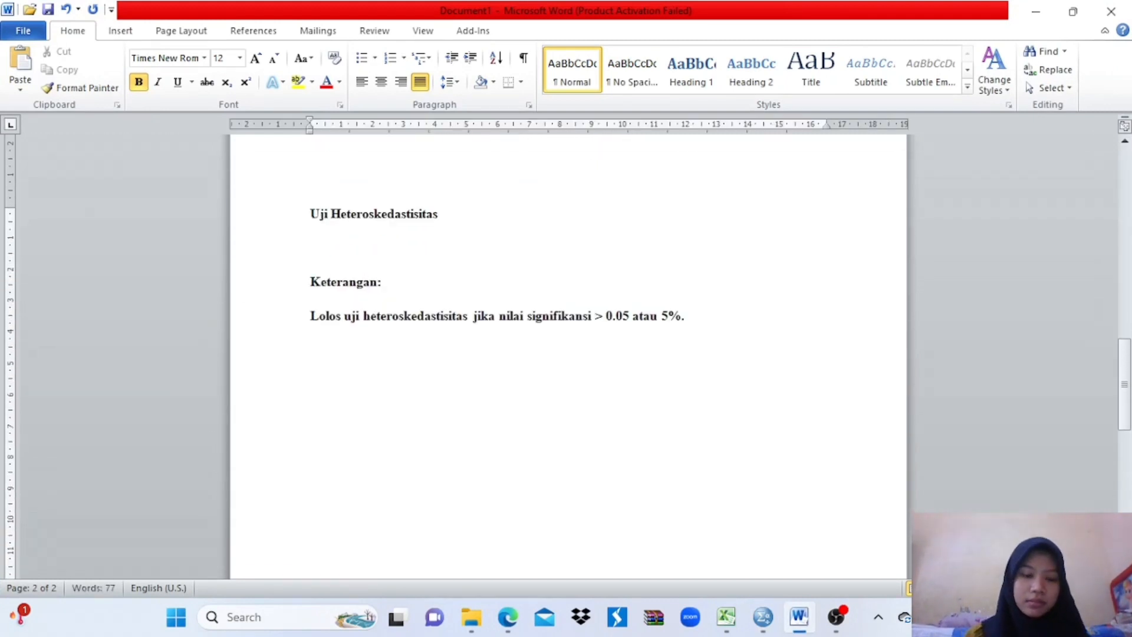
{"action": "right_click", "coordinate": [316, 248]}
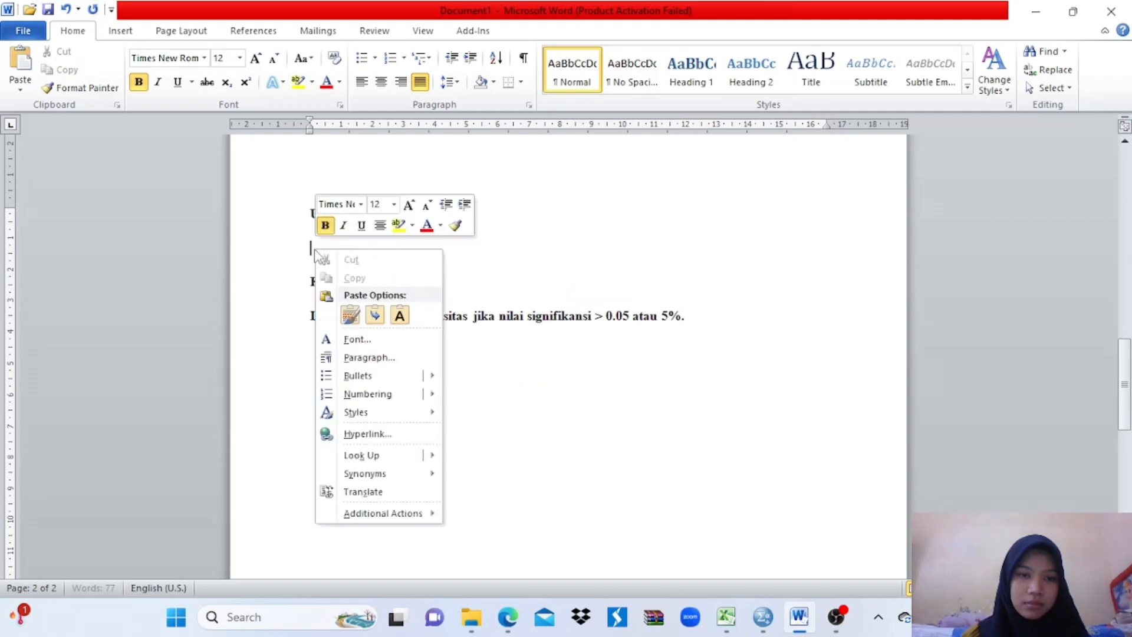
{"action": "left_click", "coordinate": [350, 316]}
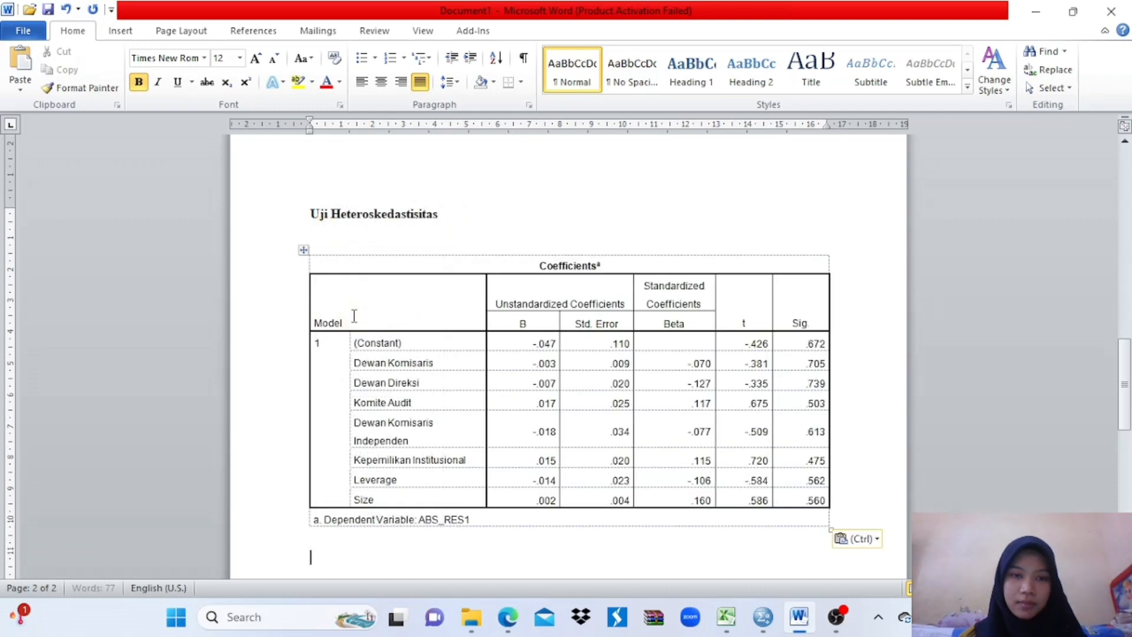
{"action": "scroll", "coordinate": [471, 334], "scroll_direction": "down", "scroll_amount": 3}
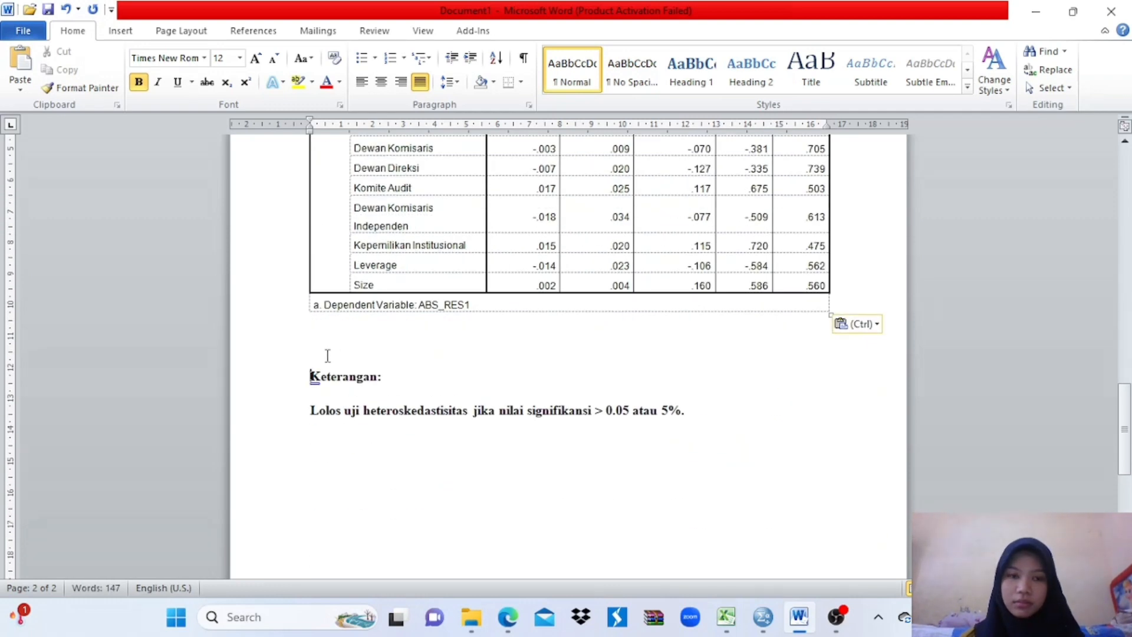
{"action": "key", "text": "Delete"}
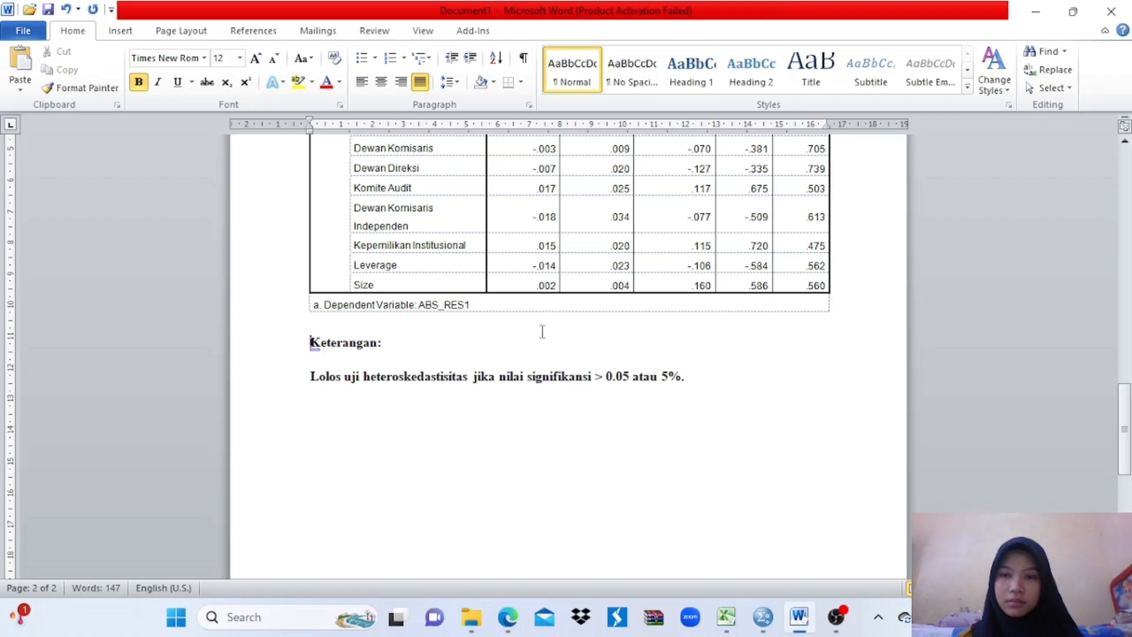
Compare the Sig. values in the Coefficients table with the heteroscedasticity criterion written under Keterangan
{"action": "scroll", "coordinate": [633, 331], "scroll_direction": "up", "scroll_amount": 3}
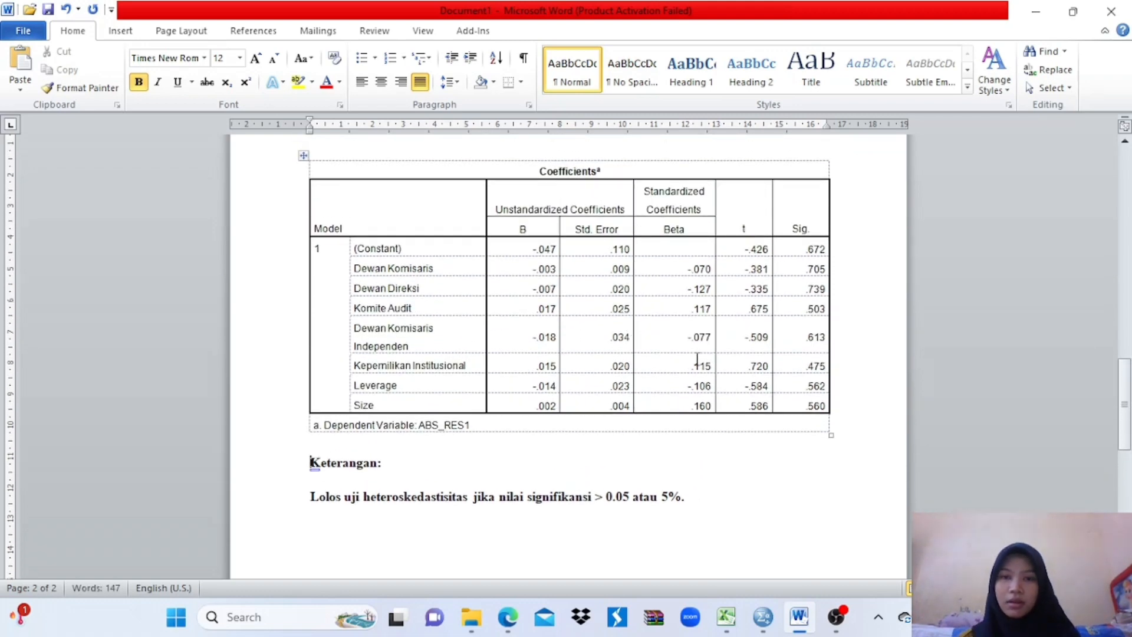
{"action": "scroll", "coordinate": [697, 358], "scroll_direction": "down", "scroll_amount": 1}
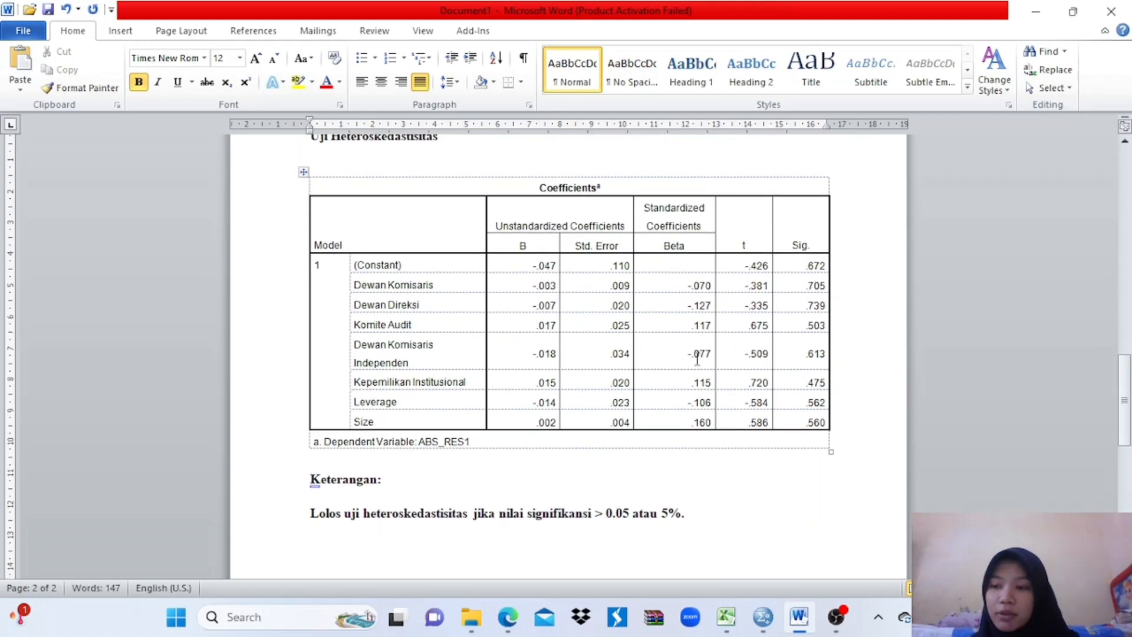
{"action": "scroll", "coordinate": [697, 358], "scroll_direction": "down", "scroll_amount": 2}
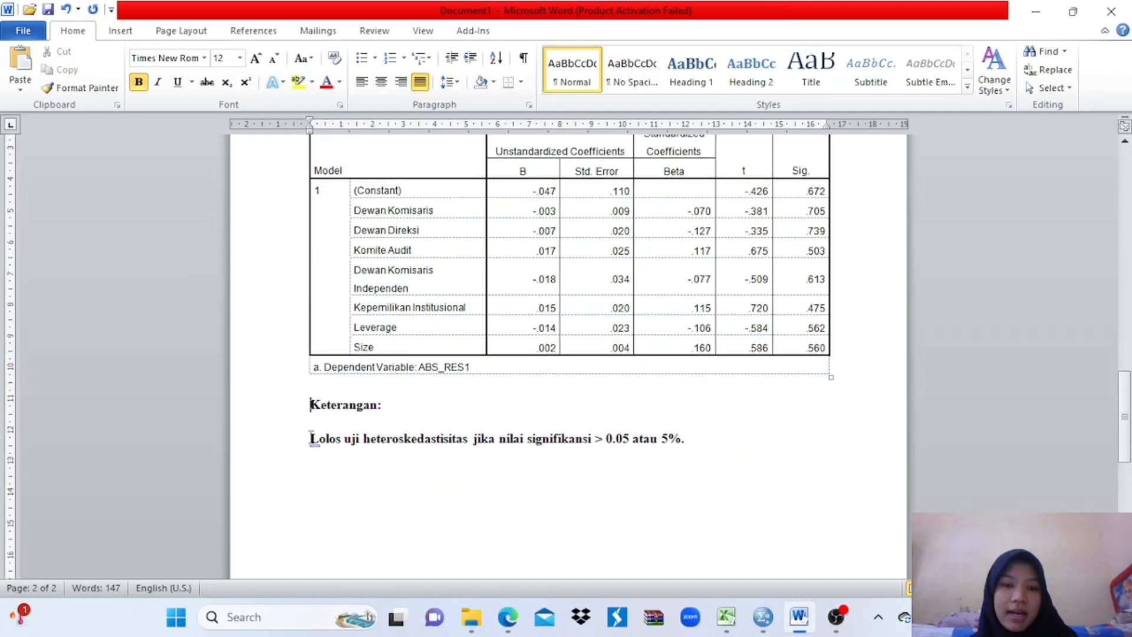
{"action": "left_click_drag", "start_coordinate": [310, 438], "coordinate": [693, 447]}
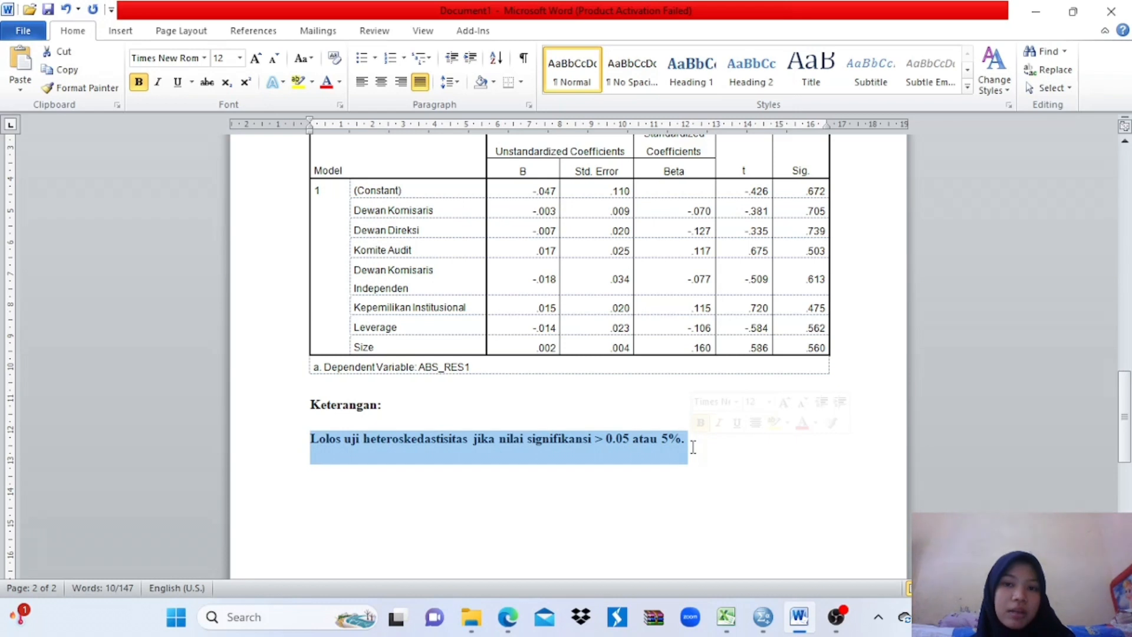
{"action": "scroll", "coordinate": [767, 230], "scroll_direction": "up", "scroll_amount": 2}
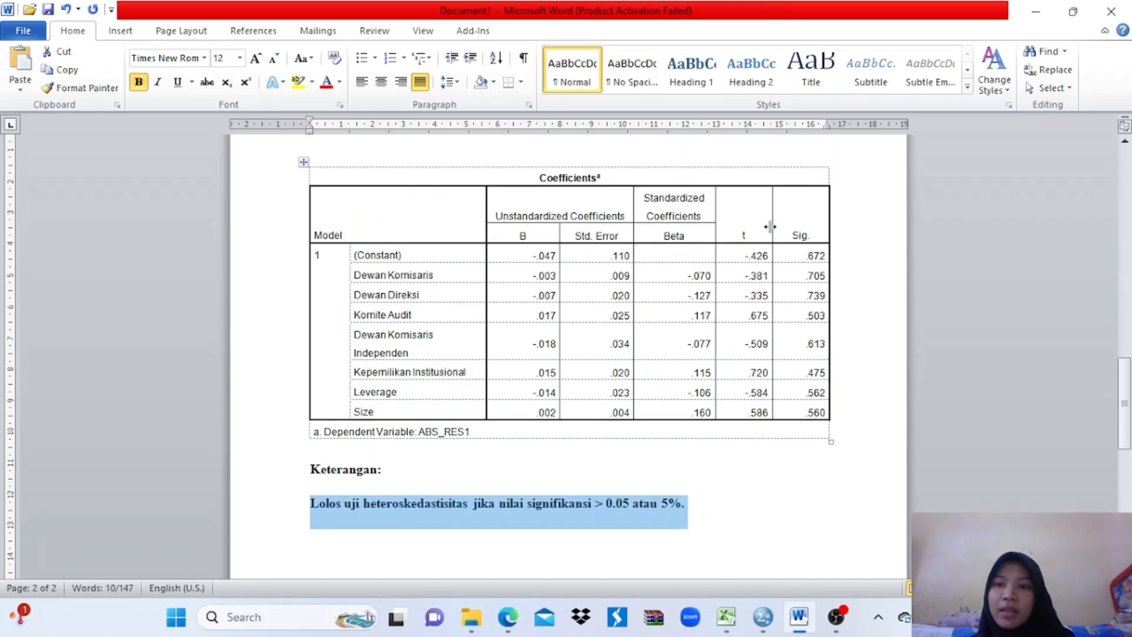
{"action": "left_click", "coordinate": [765, 154]}
{"action": "left_click_drag", "start_coordinate": [807, 256], "coordinate": [813, 424]}
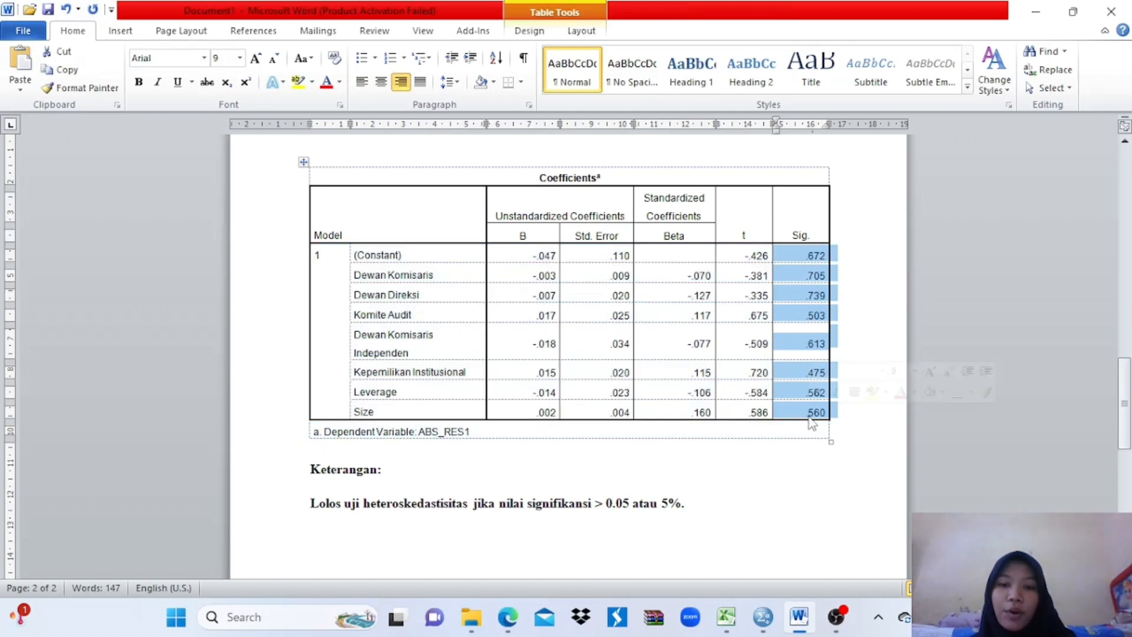
Add the line "Kesimpulan: Tidak perlu dilakukan pengobatan atau lolos uji heteroskedastisitas." below the heteroscedasticity criterion
{"action": "left_click", "coordinate": [714, 503]}
{"action": "key", "text": "Return"}
{"action": "type", "text": "kes"}
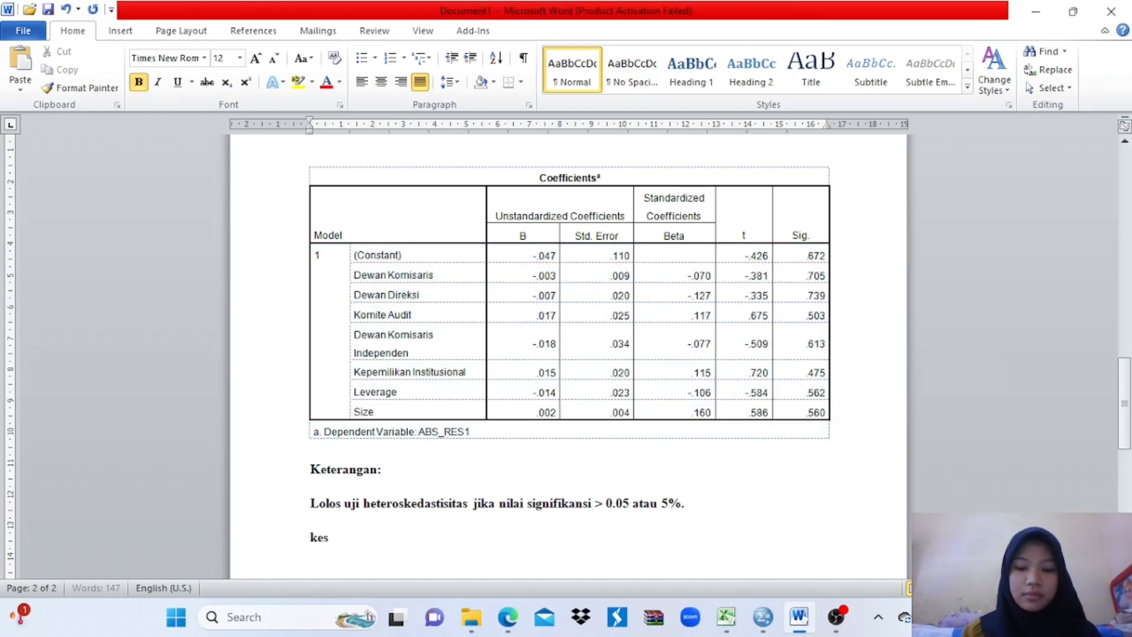
{"action": "type", "text": "impulan: "}
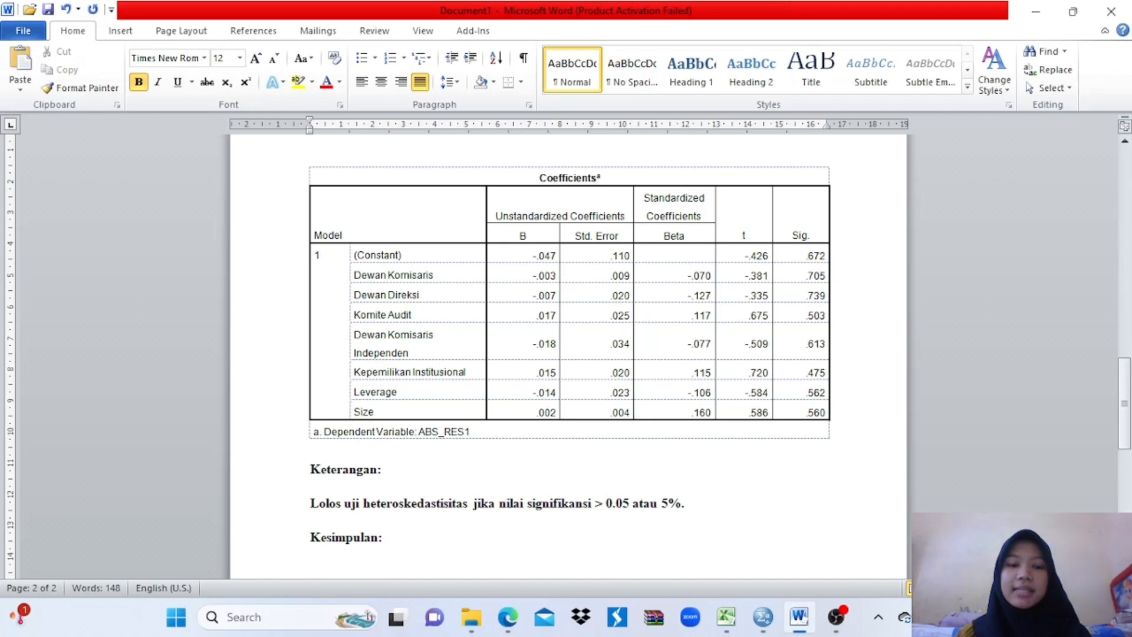
{"action": "type", "text": "Tidak"}
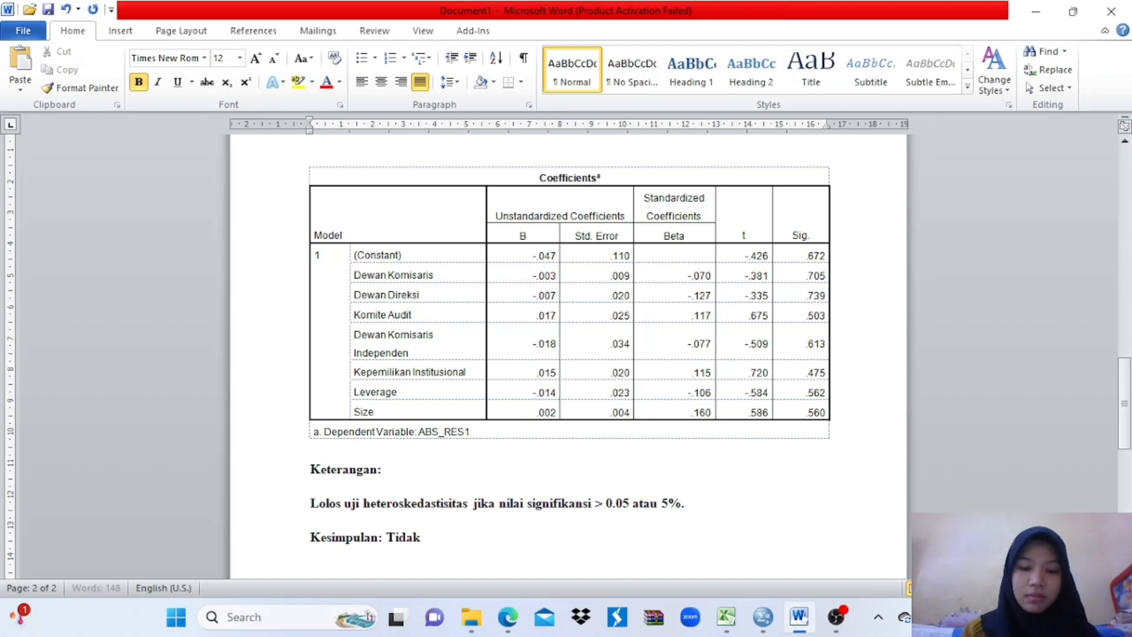
{"action": "type", "text": " perlu dilakukan"}
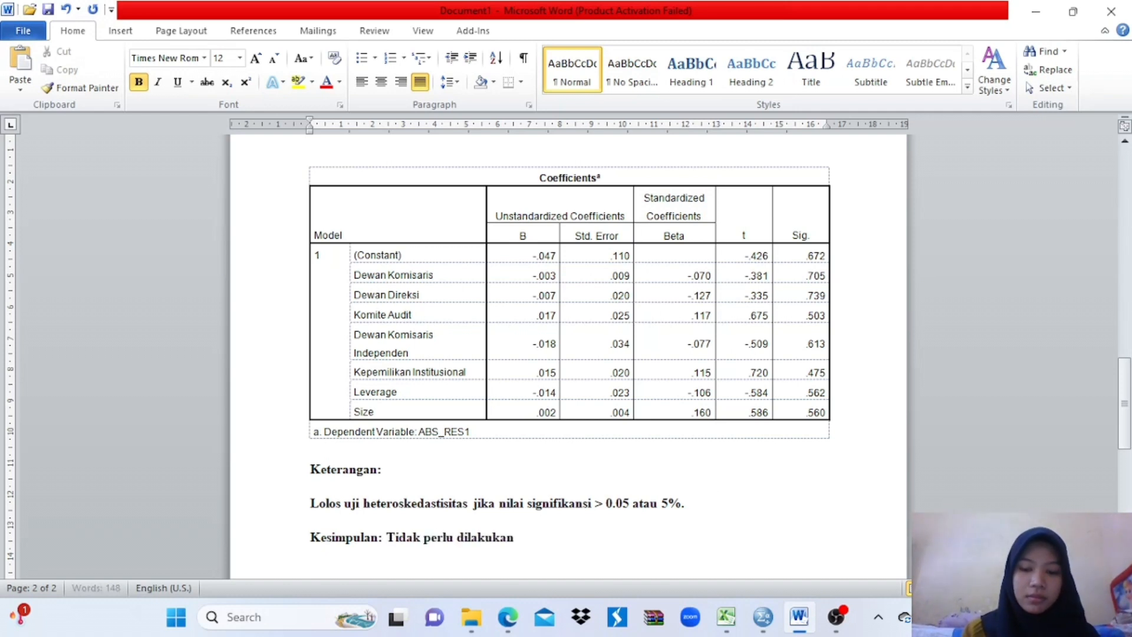
{"action": "type", "text": " pengobata"}
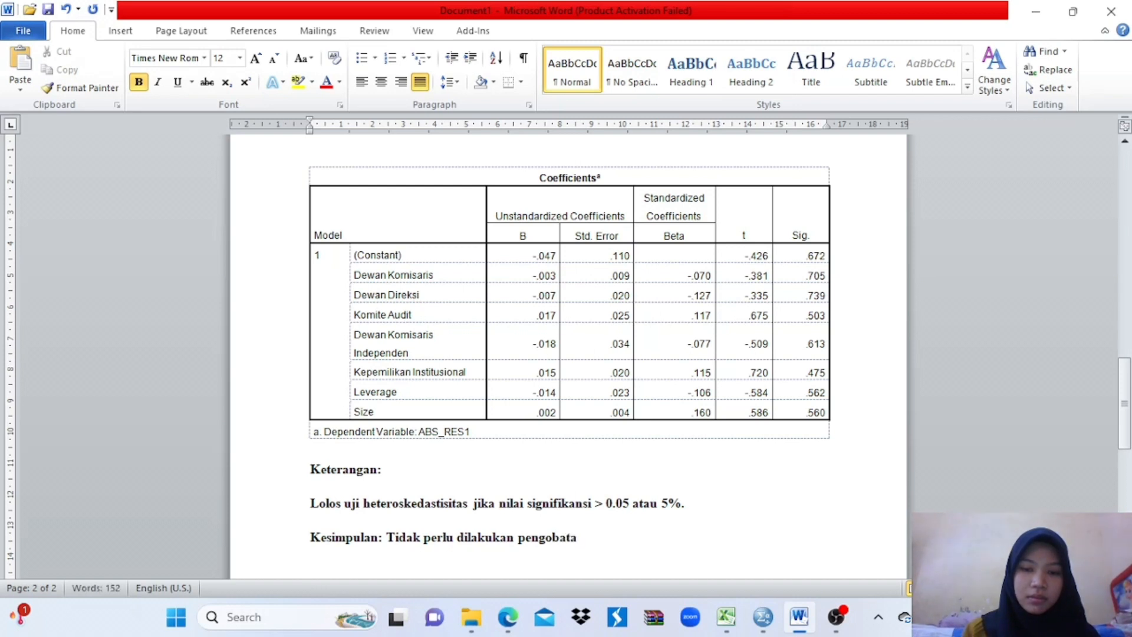
{"action": "type", "text": "n atau"}
{"action": "type", "text": " a"}
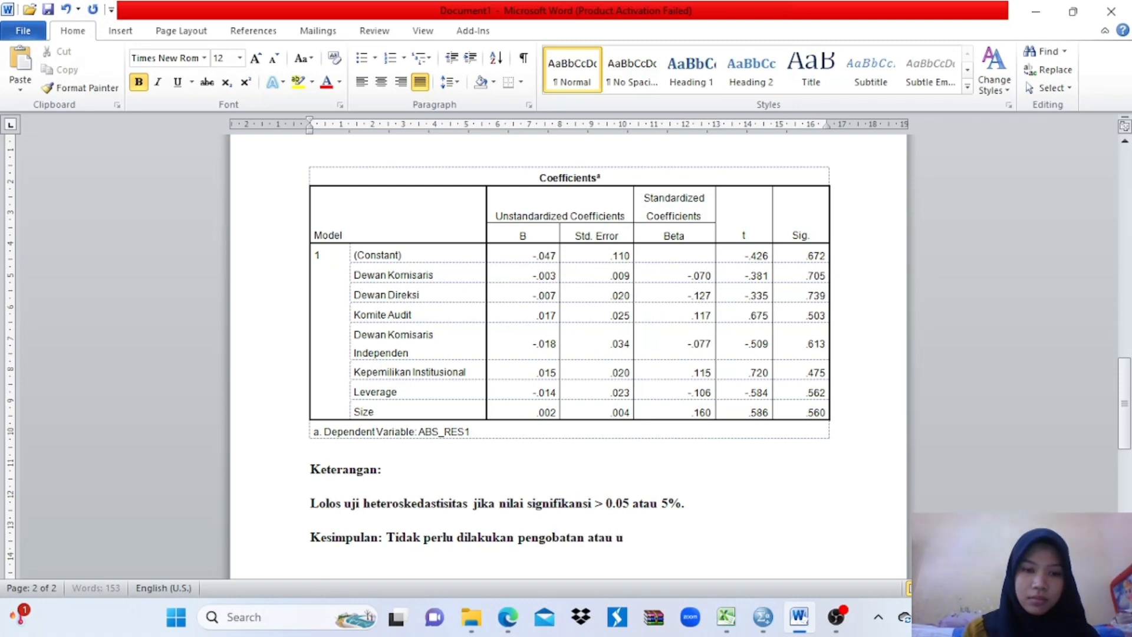
{"action": "key", "text": "BackSpace"}
{"action": "key", "text": "BackSpace"}
{"action": "type", "text": "lolos uji"}
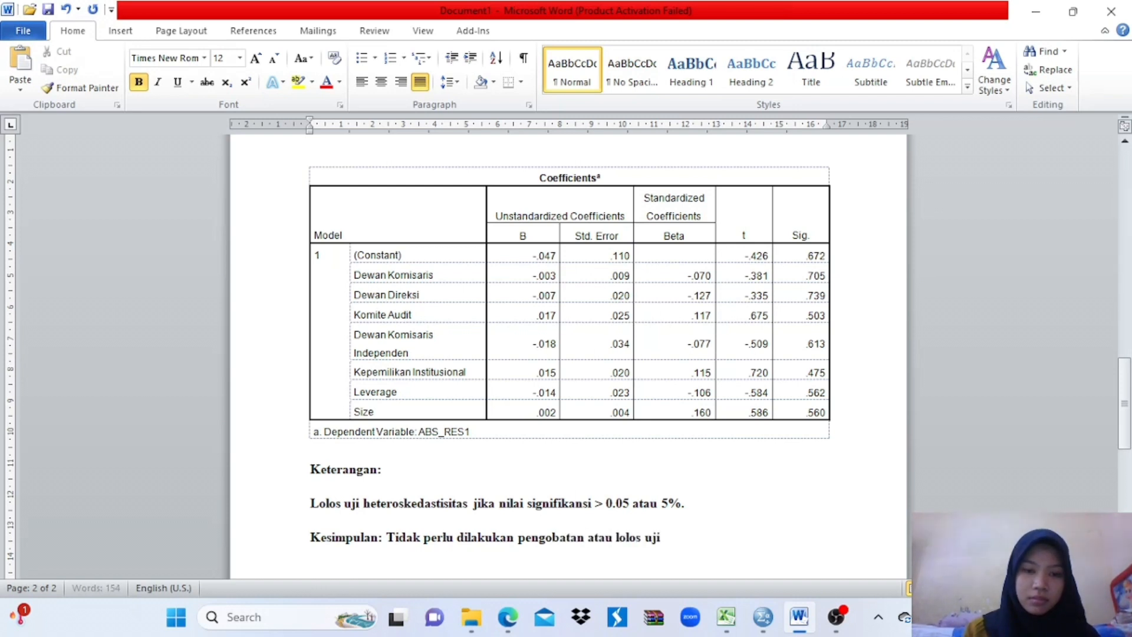
{"action": "type", "text": " heterosked"}
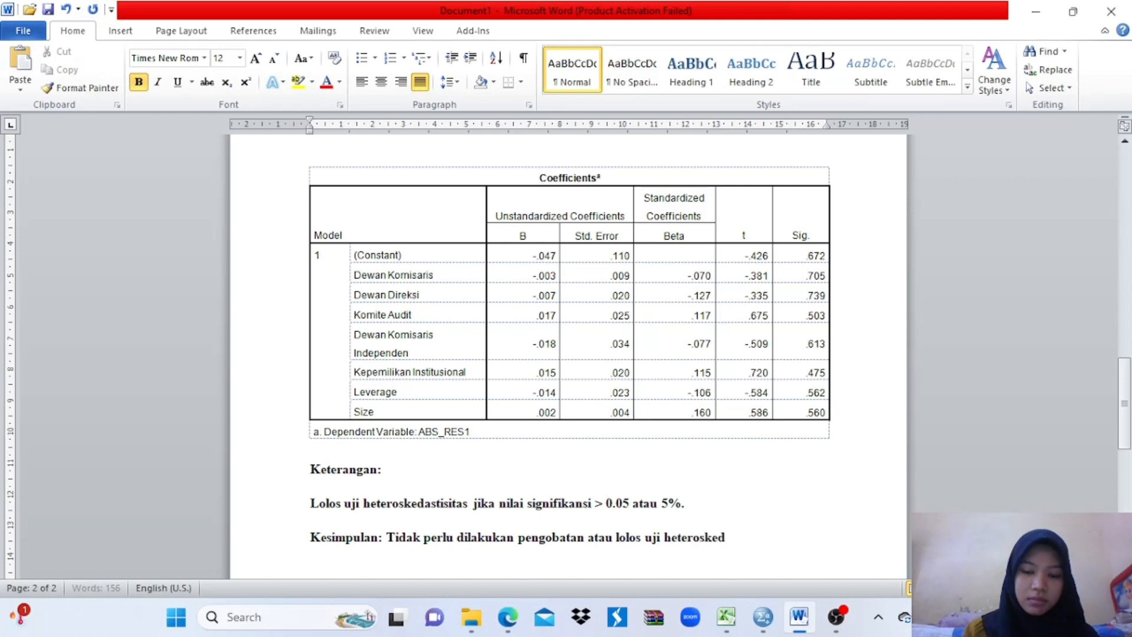
{"action": "type", "text": "astisit"}
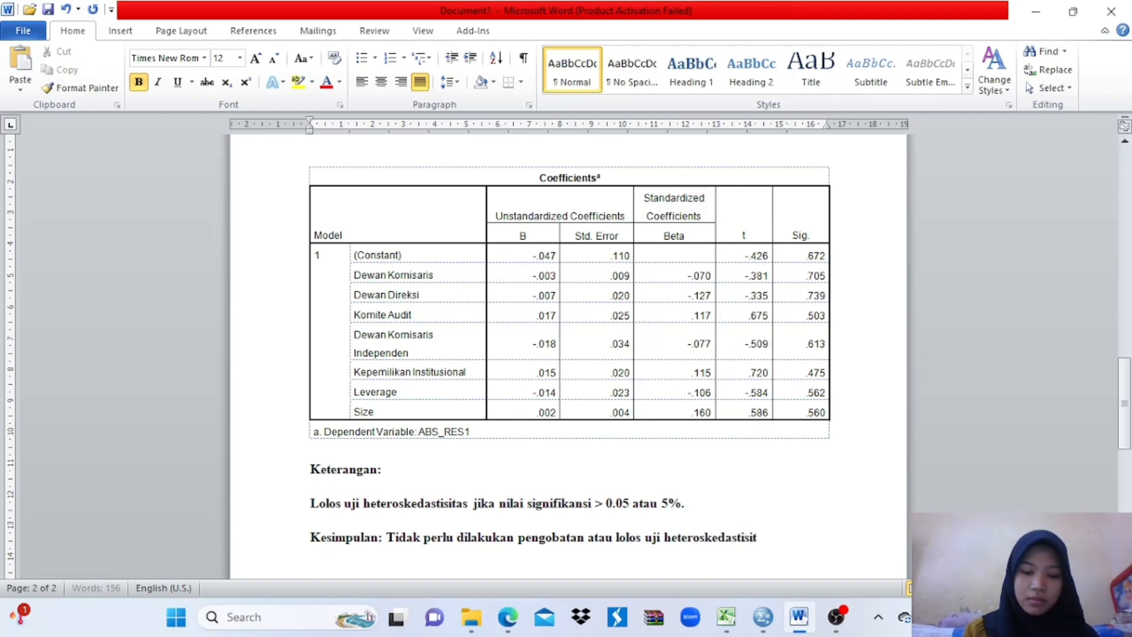
{"action": "type", "text": "as."}
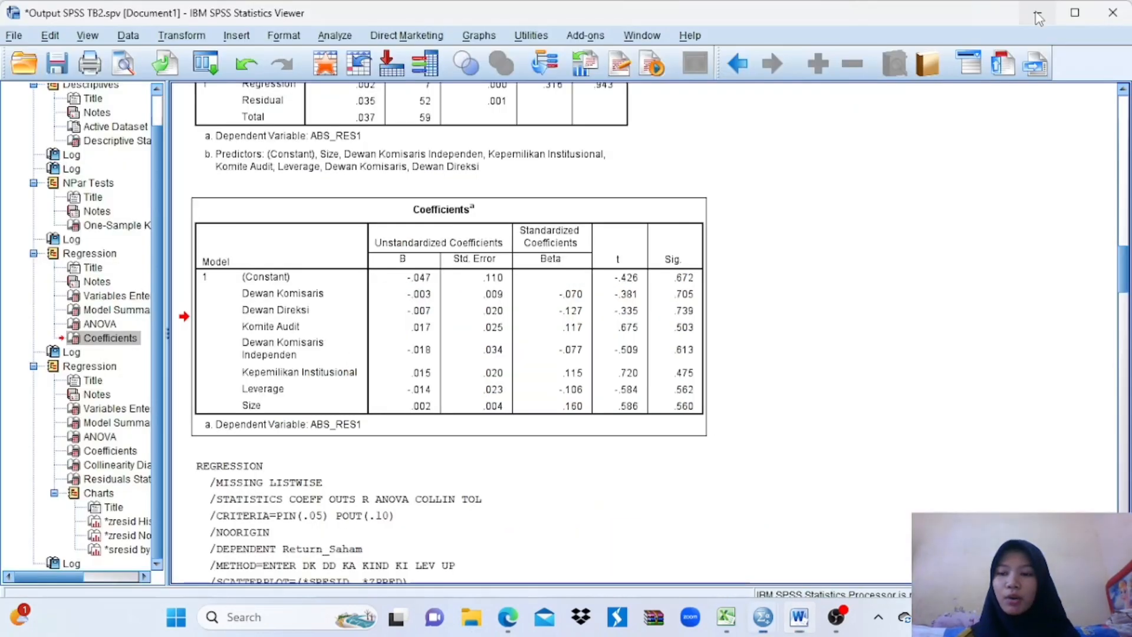
Switch to the SPSS output and copy the Model Summary table of the Return Saham regression
{"action": "left_click", "coordinate": [1036, 11]}
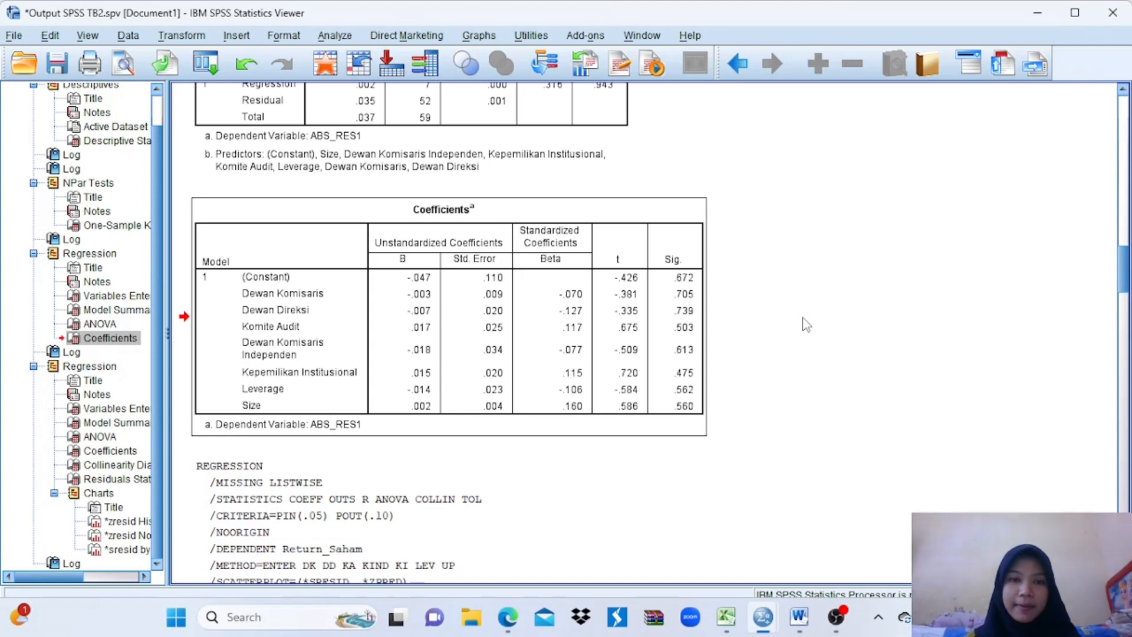
{"action": "scroll", "coordinate": [806, 324], "scroll_direction": "down", "scroll_amount": 15}
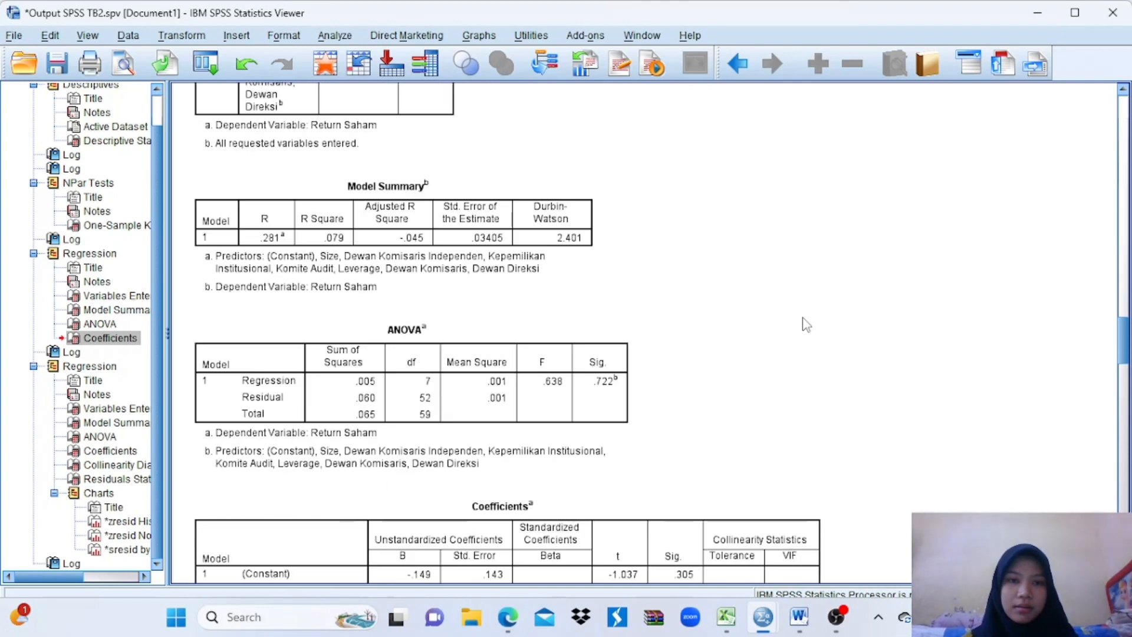
{"action": "scroll", "coordinate": [805, 324], "scroll_direction": "up", "scroll_amount": 3}
{"action": "left_click", "coordinate": [466, 298]}
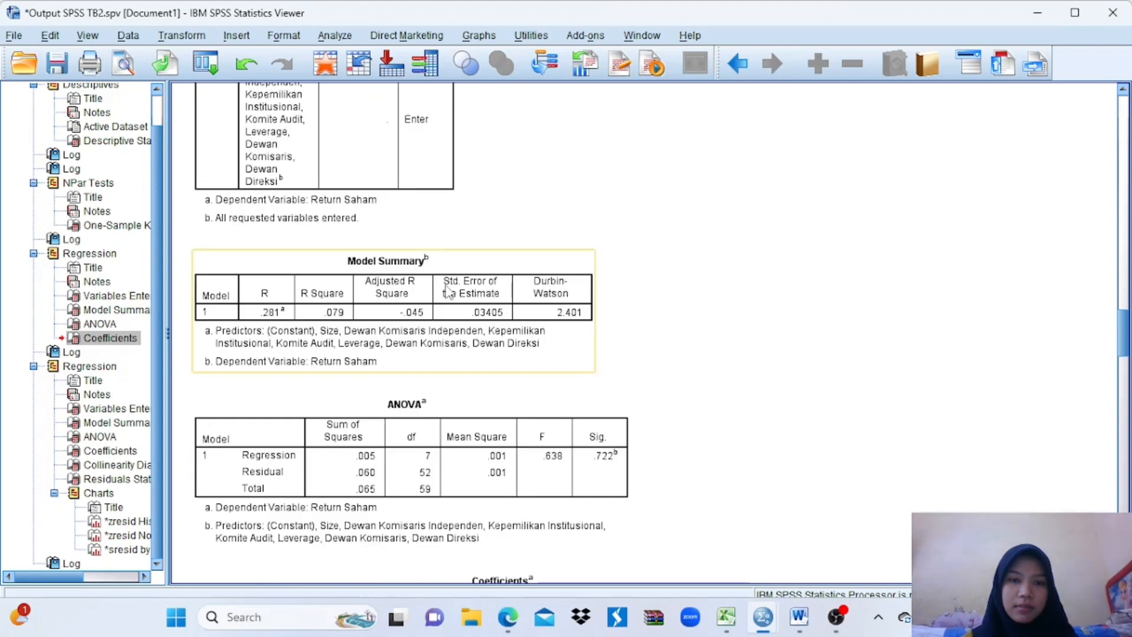
{"action": "right_click", "coordinate": [486, 283]}
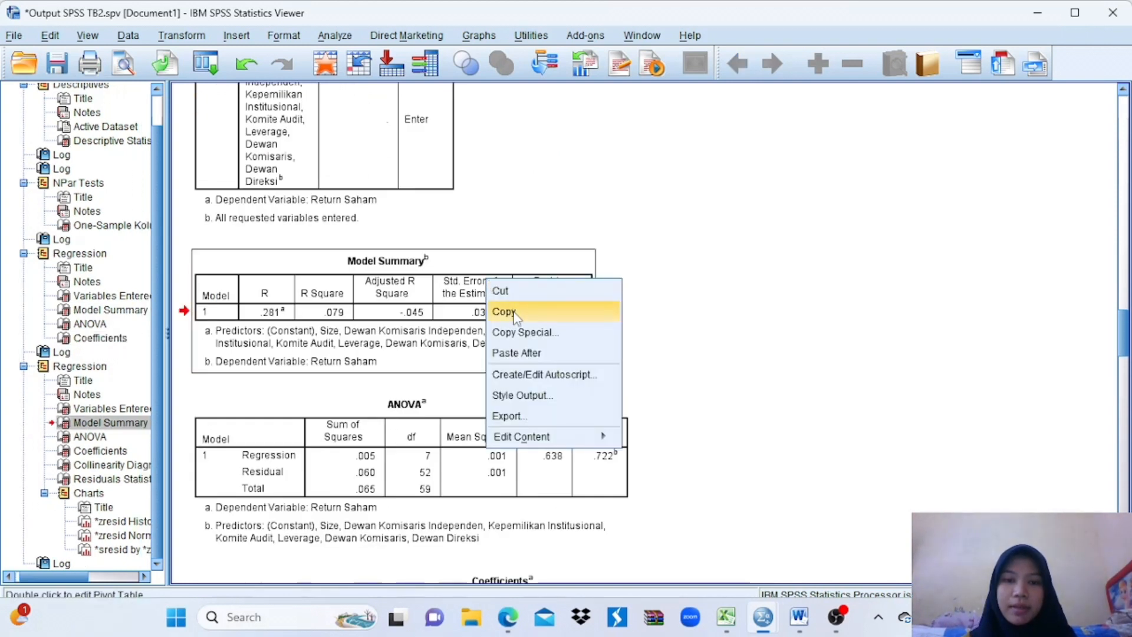
Copy the regression Model Summary table with the Durbin-Watson value and switch to the Uji Autokorelasi section of the Word document
{"action": "left_click", "coordinate": [515, 313]}
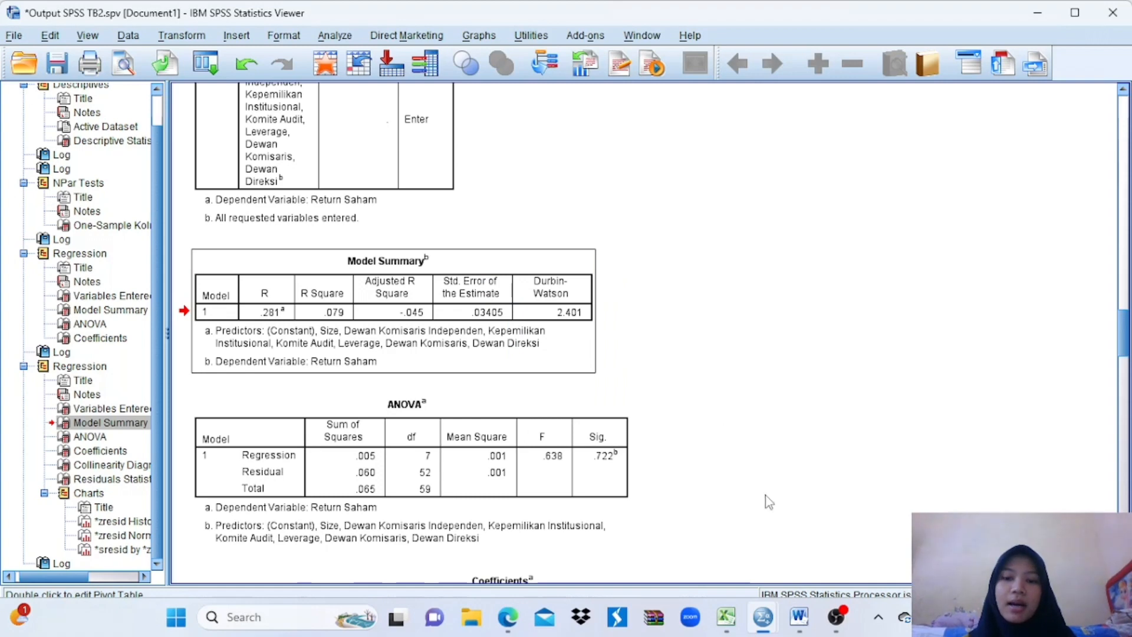
{"action": "mouse_move", "coordinate": [801, 616]}
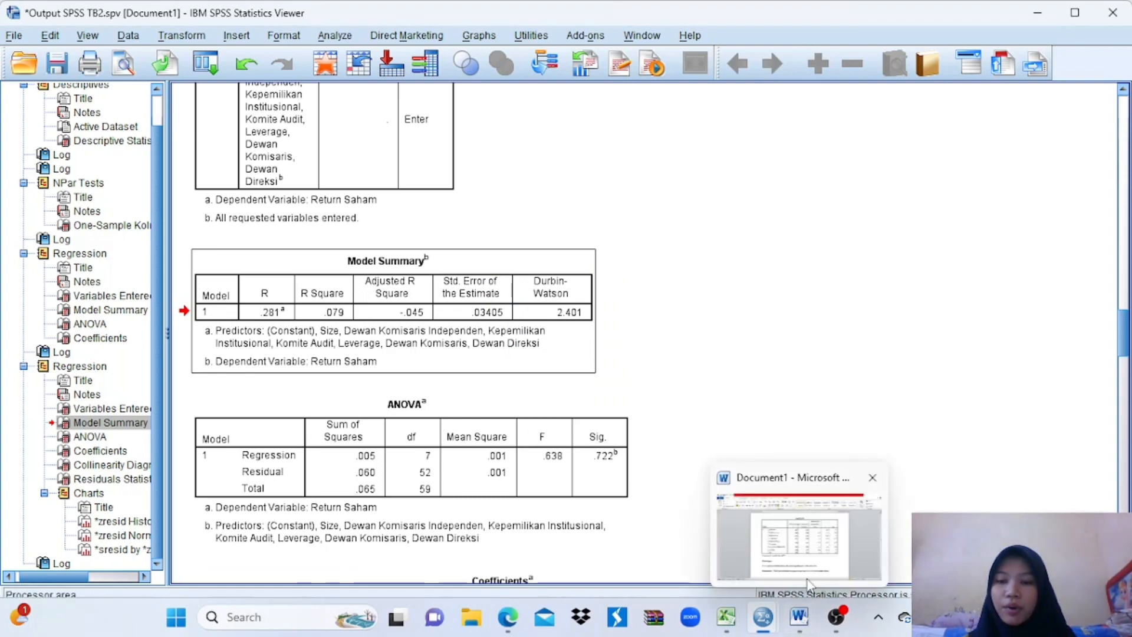
{"action": "left_click", "coordinate": [809, 547]}
{"action": "scroll", "coordinate": [756, 382], "scroll_direction": "down", "scroll_amount": 6}
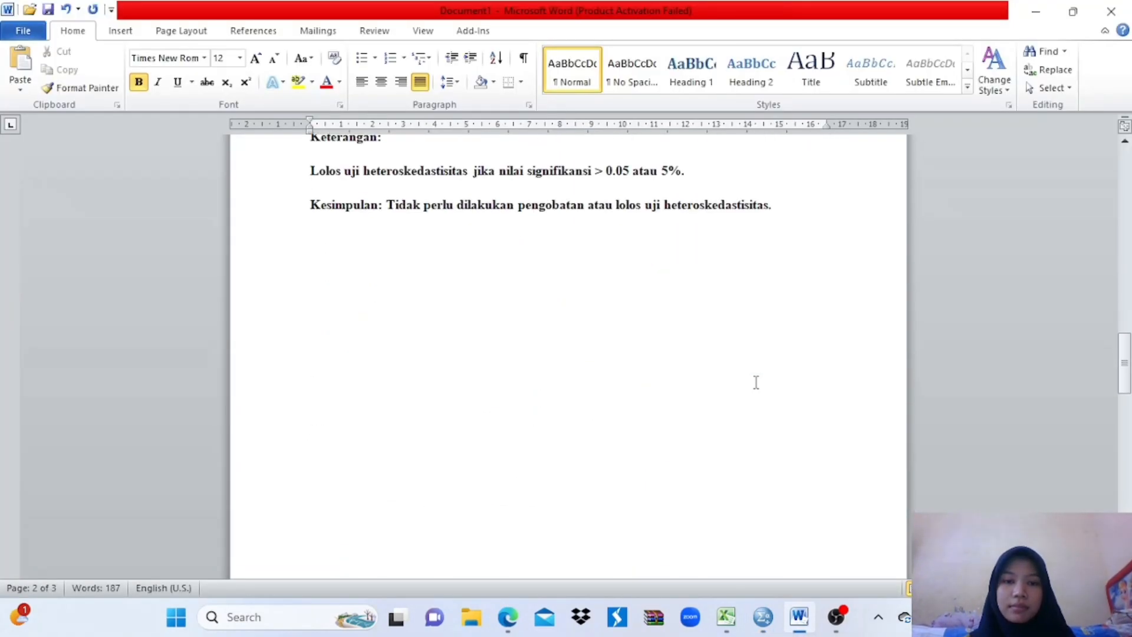
{"action": "scroll", "coordinate": [755, 383], "scroll_direction": "down", "scroll_amount": 8}
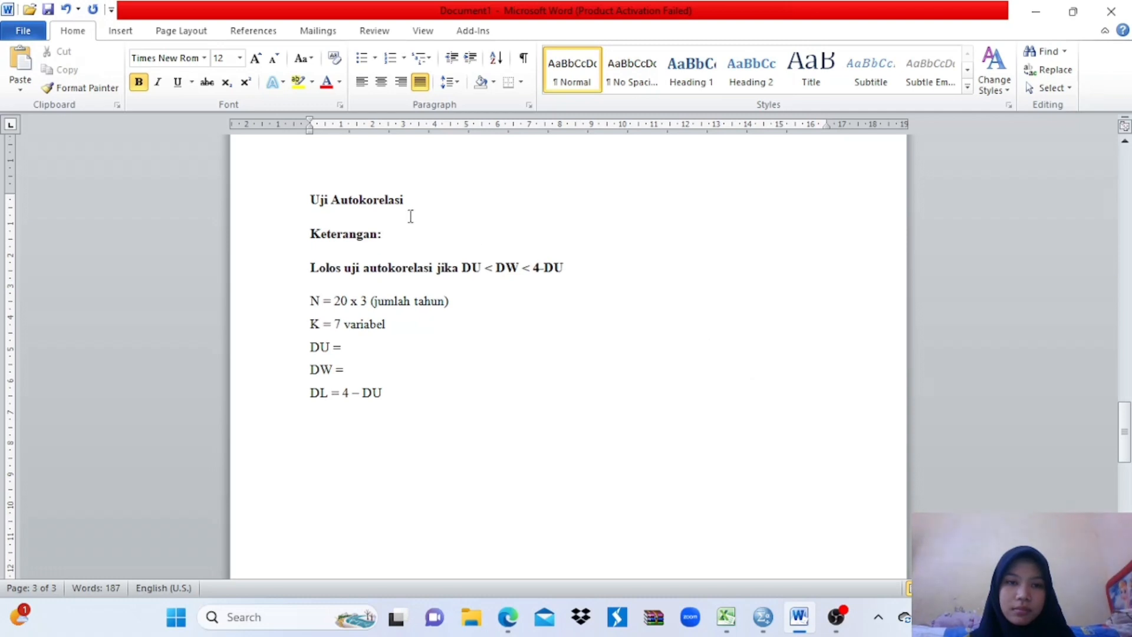
Paste the Model Summary table under the Uji Autokorelasi heading and remove the blank line above Keterangan
{"action": "left_click", "coordinate": [417, 200]}
{"action": "key", "text": "Return"}
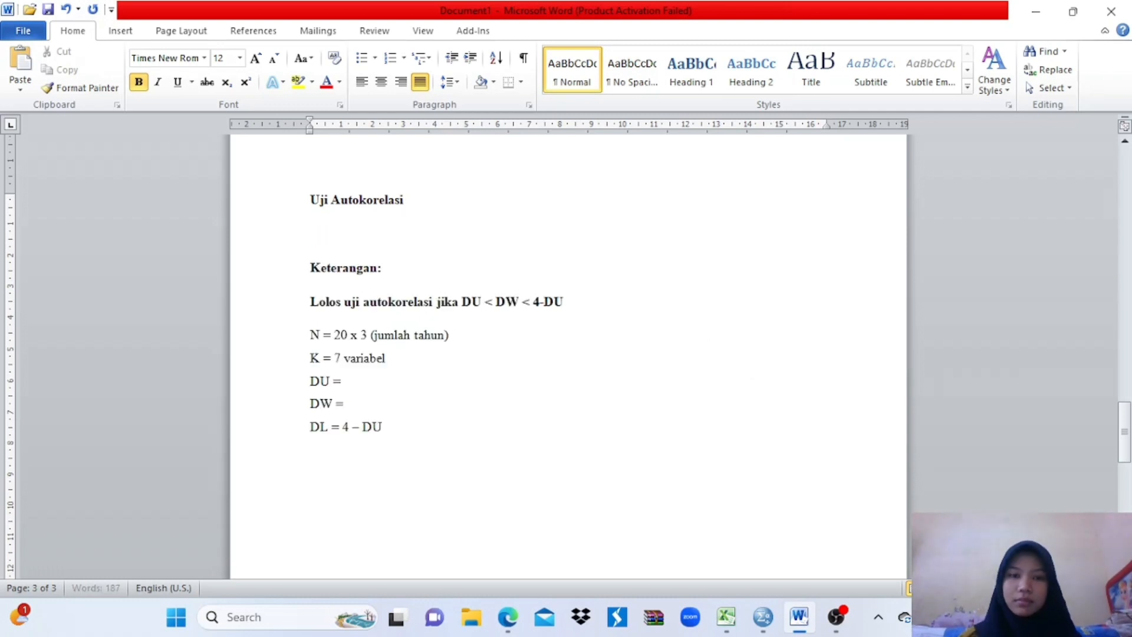
{"action": "right_click", "coordinate": [312, 236]}
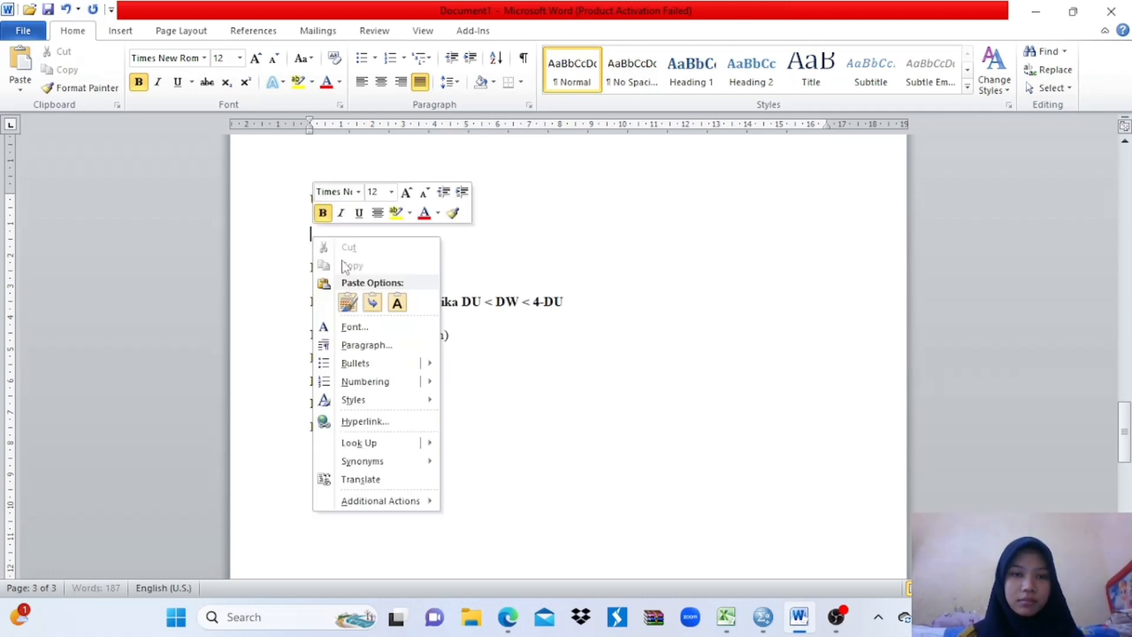
{"action": "left_click", "coordinate": [350, 303]}
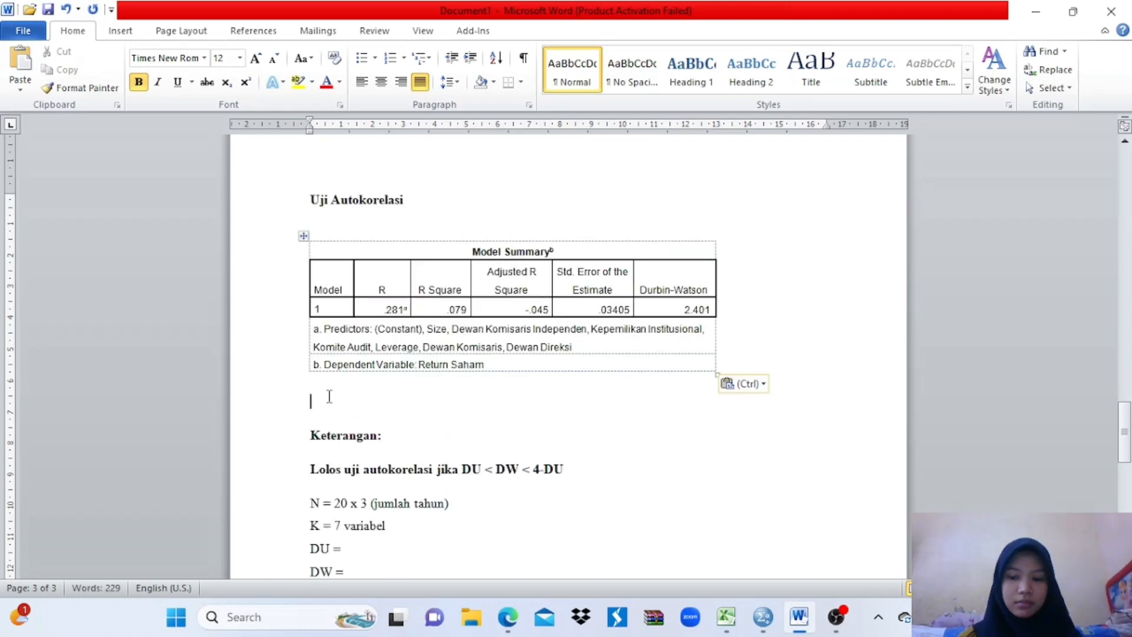
{"action": "key", "text": "BackSpace"}
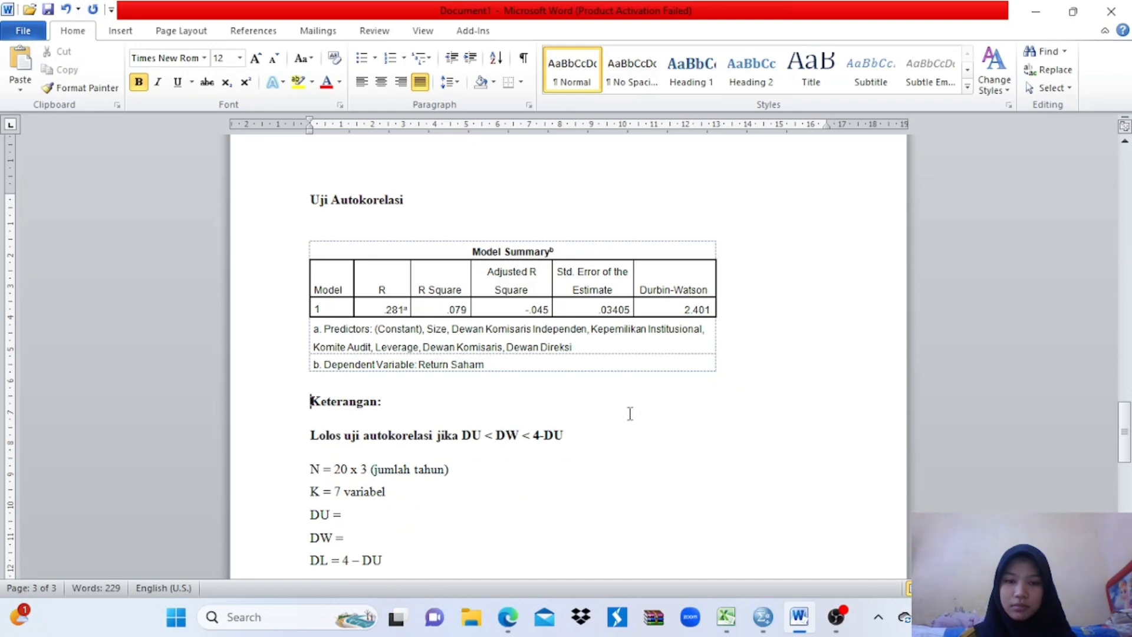
{"action": "scroll", "coordinate": [681, 420], "scroll_direction": "down", "scroll_amount": 1}
{"action": "scroll", "coordinate": [681, 420], "scroll_direction": "up", "scroll_amount": 1}
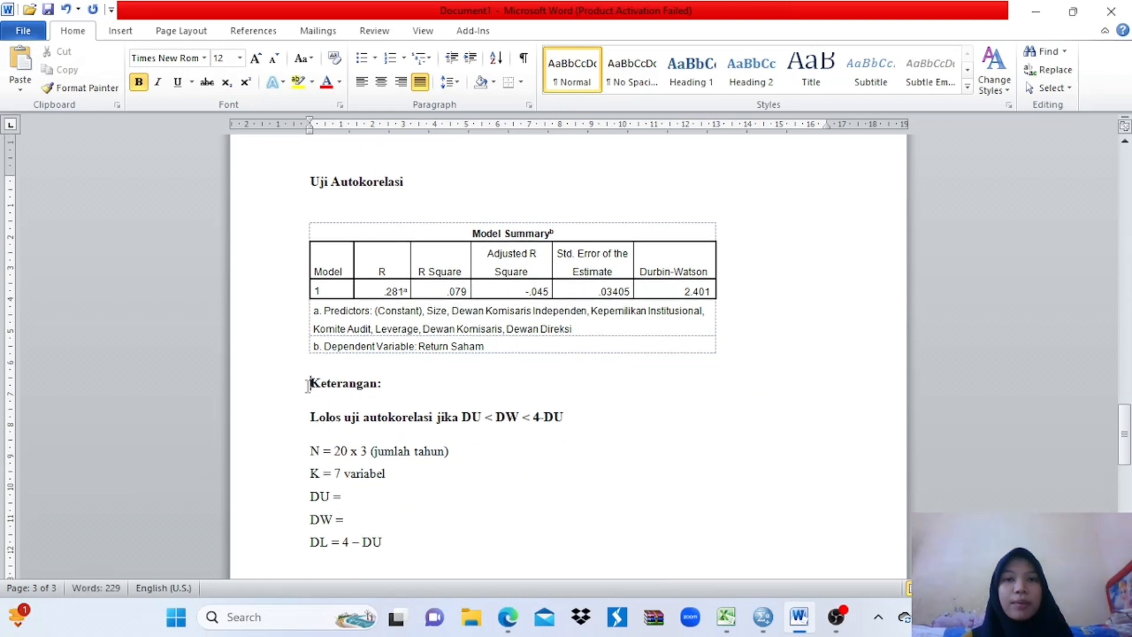
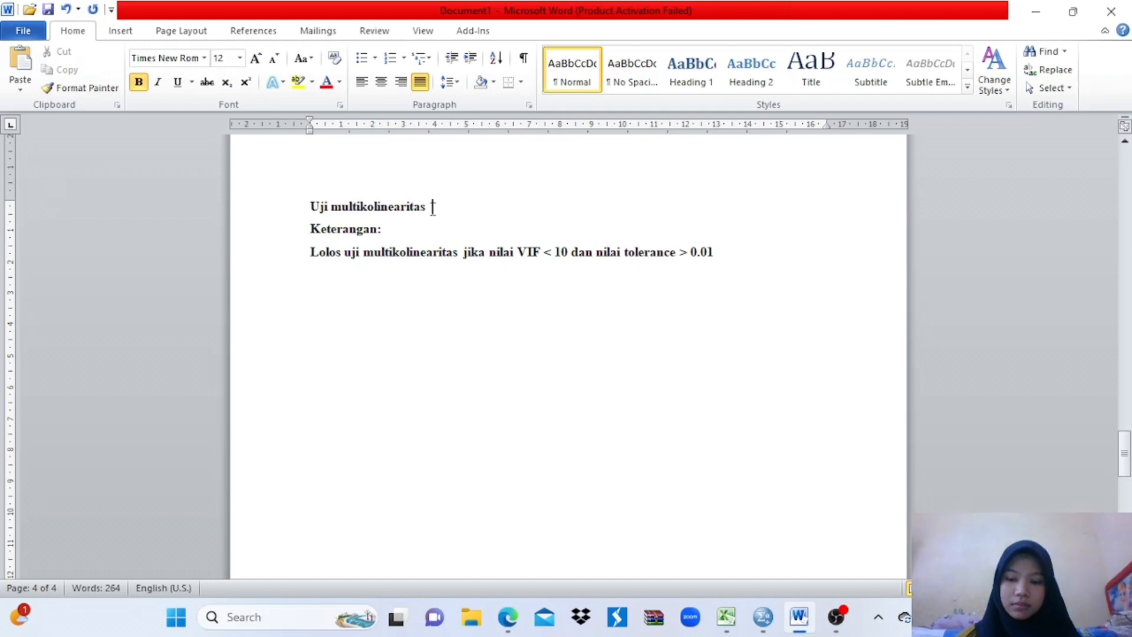
Paste the copied Coefficients table under the Uji multikolinearitas heading and remove the blank line above Keterangan
{"action": "key", "text": "Return"}
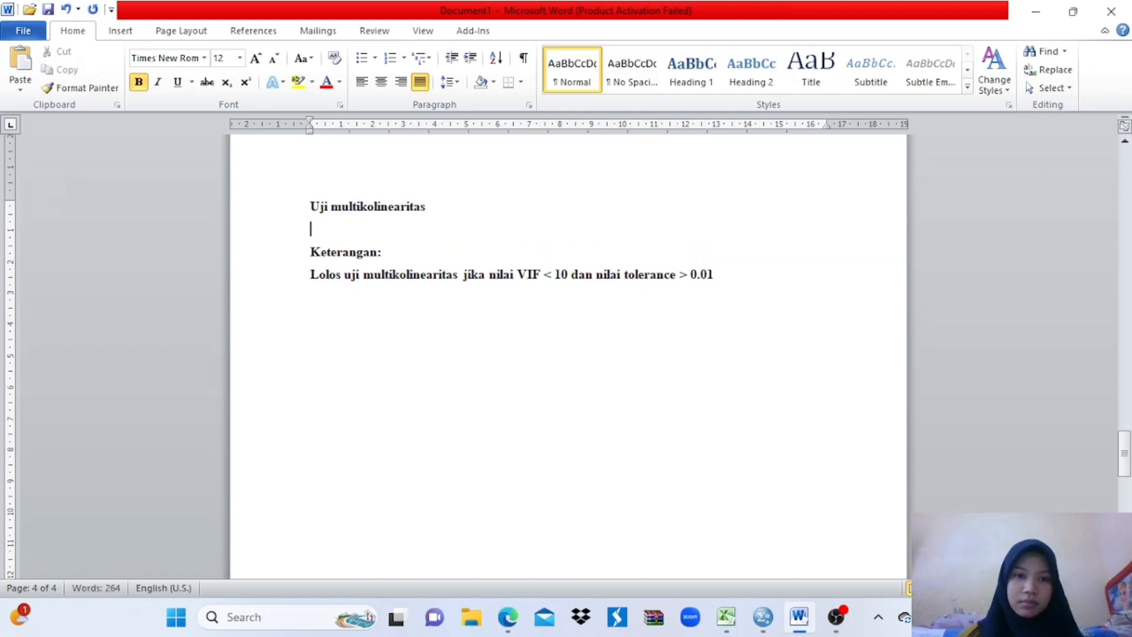
{"action": "right_click", "coordinate": [314, 227]}
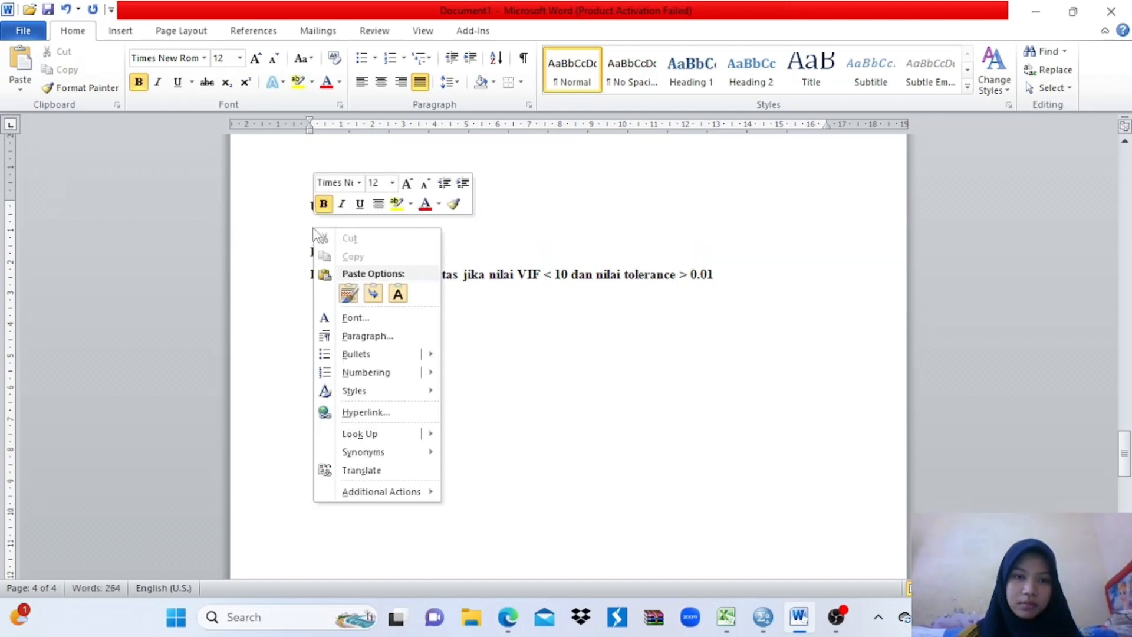
{"action": "left_click", "coordinate": [356, 293]}
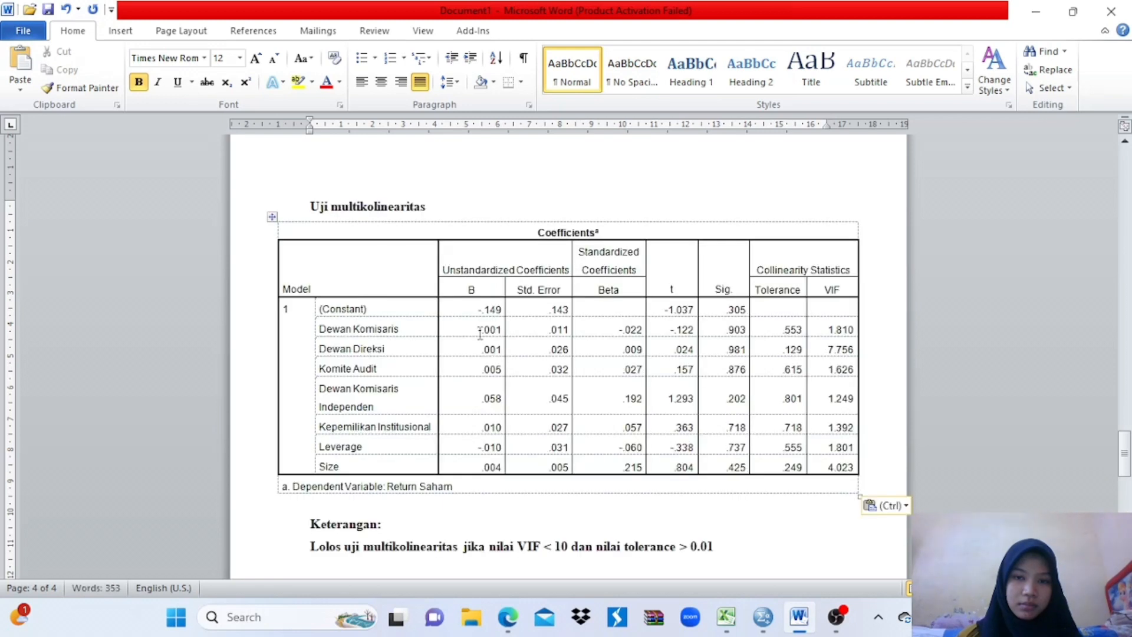
{"action": "scroll", "coordinate": [493, 333], "scroll_direction": "down", "scroll_amount": 5}
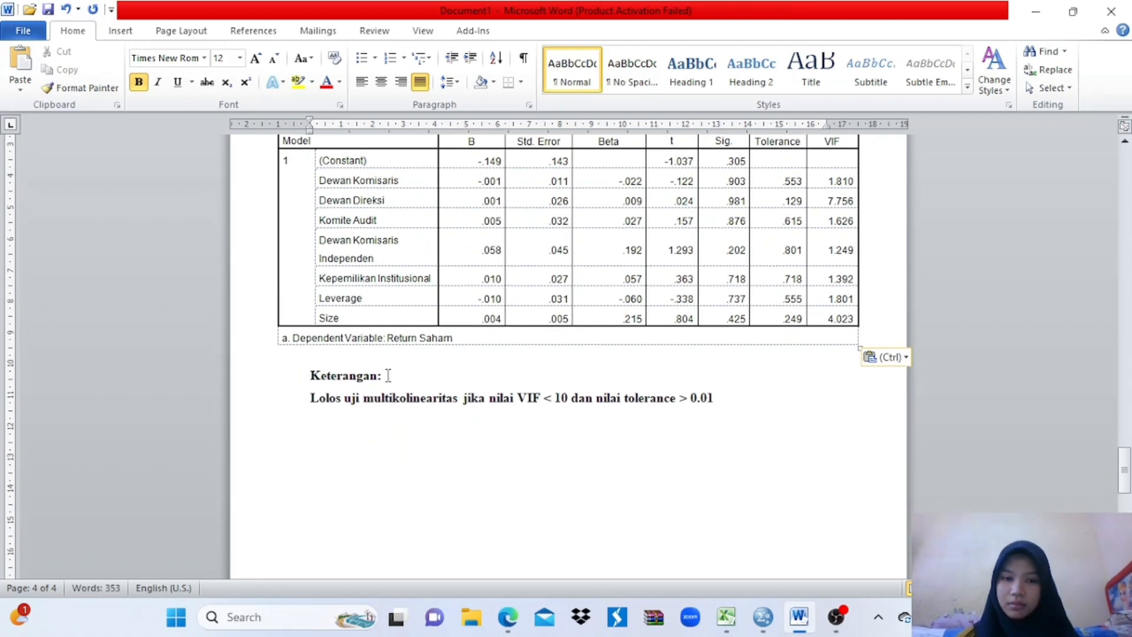
{"action": "key", "text": "Down"}
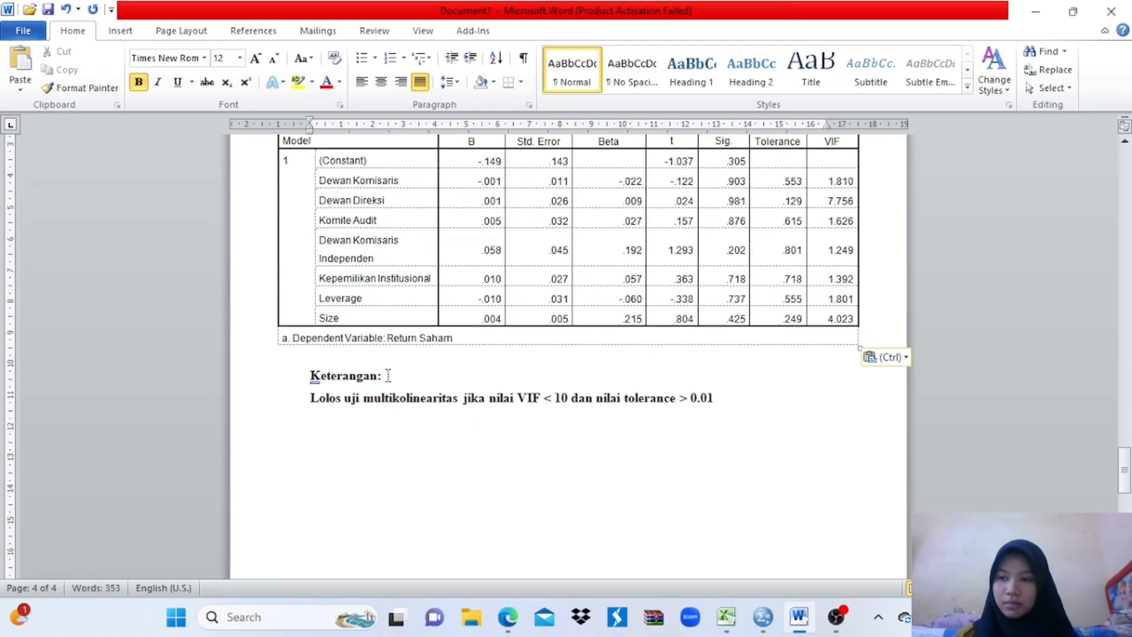
{"action": "key", "text": "BackSpace"}
{"action": "scroll", "coordinate": [311, 475], "scroll_direction": "up", "scroll_amount": 3}
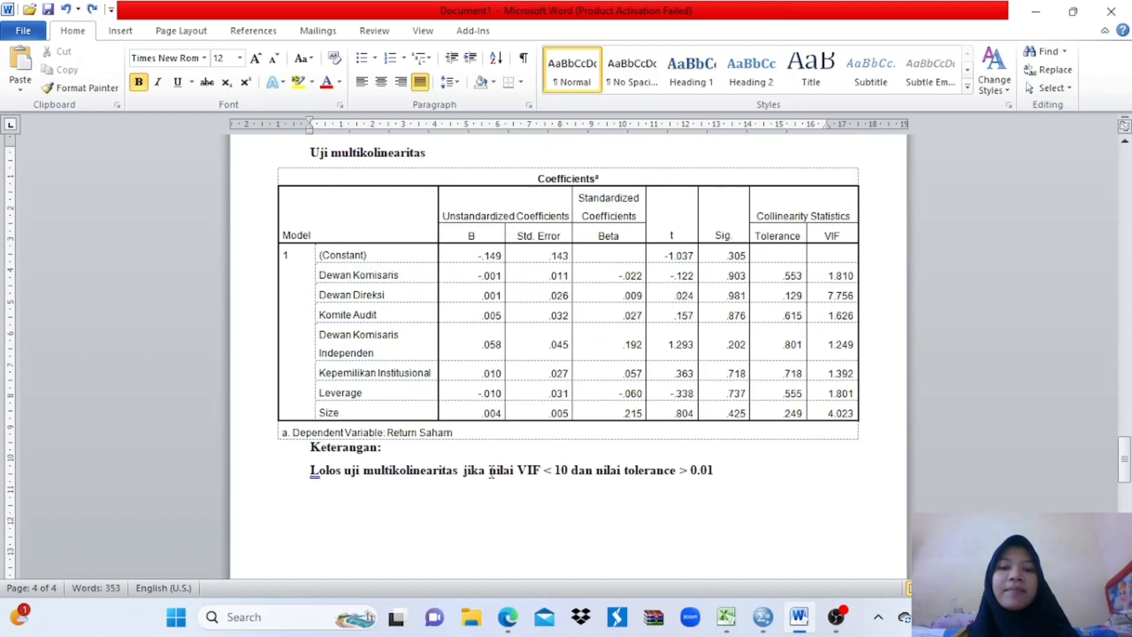
Check the VIF and Tolerance columns of the Coefficients table against the criteria VIF < 10 and tolerance > 0.01
{"action": "left_click_drag", "start_coordinate": [491, 472], "coordinate": [718, 483]}
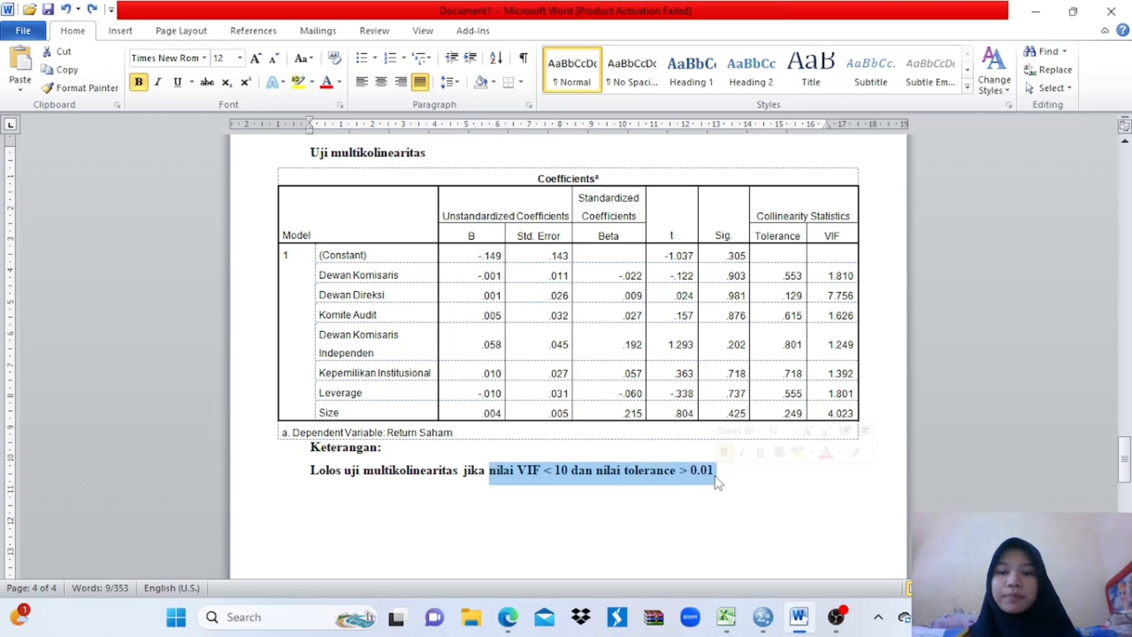
{"action": "left_click", "coordinate": [728, 471]}
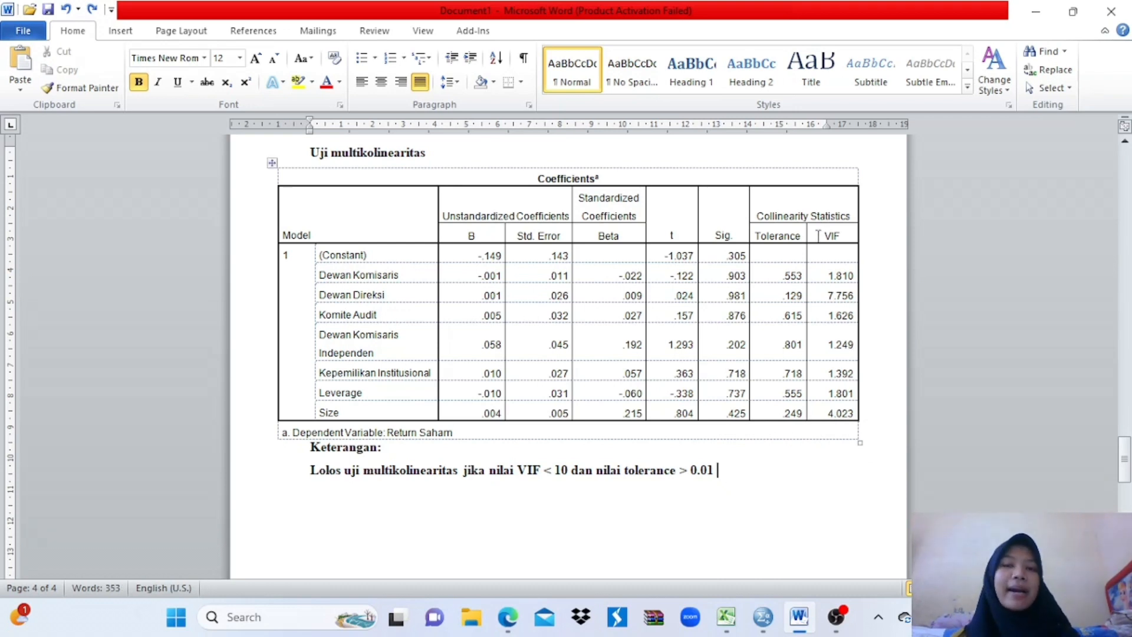
{"action": "left_click_drag", "start_coordinate": [818, 235], "coordinate": [843, 414]}
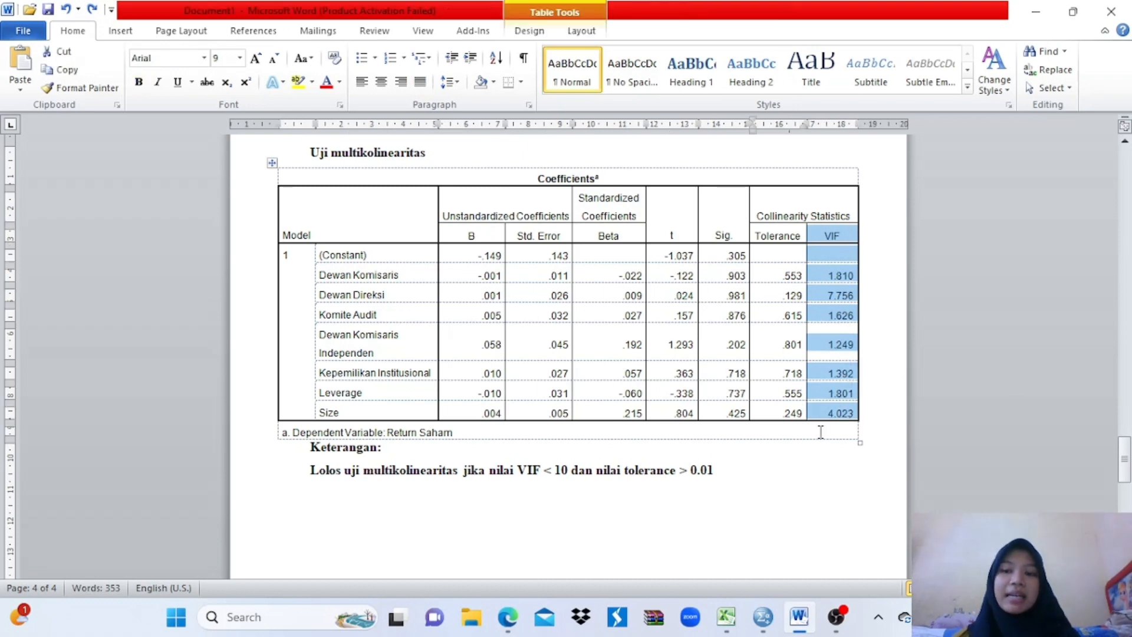
{"action": "left_click", "coordinate": [743, 470]}
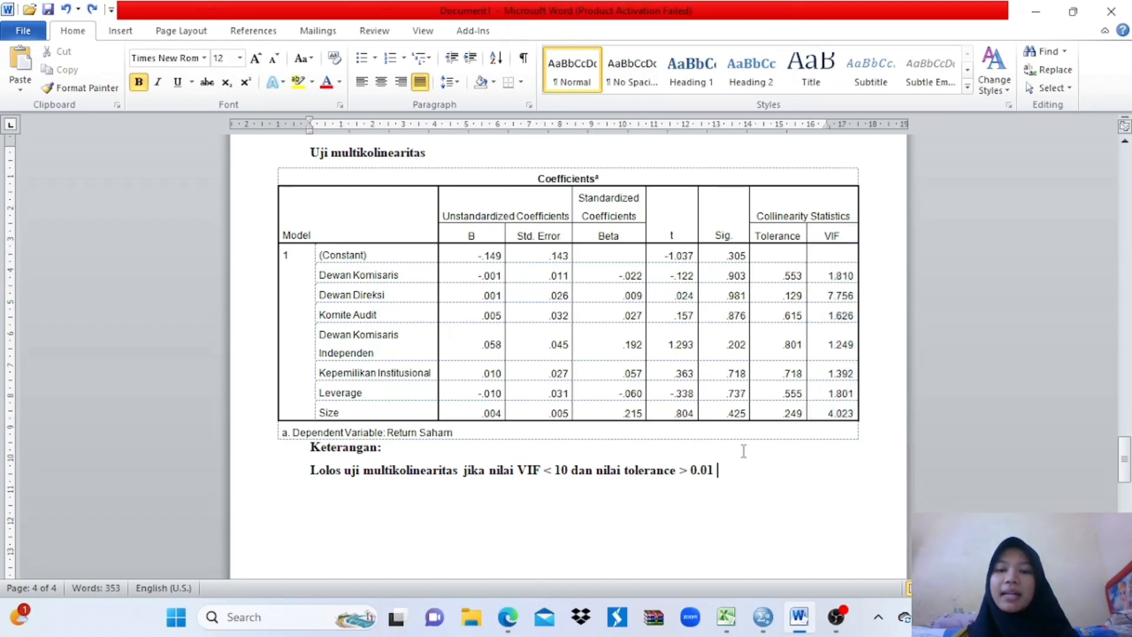
{"action": "left_click_drag", "start_coordinate": [785, 275], "coordinate": [788, 412]}
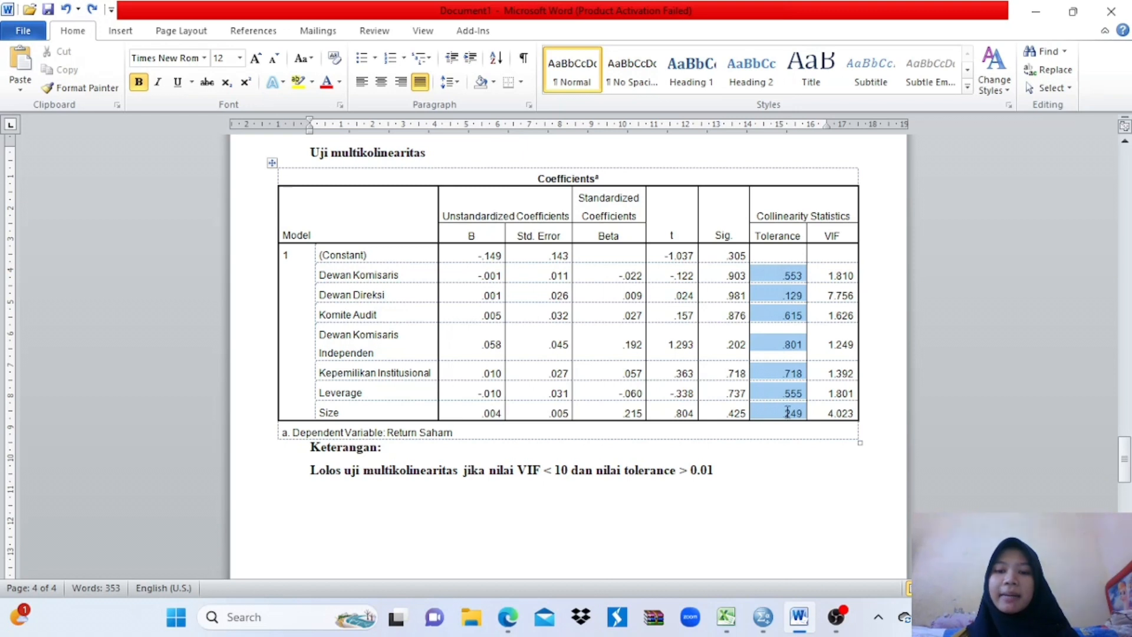
Add the line "Kesimpulan : Tidak perlu dilakukan pengobatan / lolos uji multikolinearitas." below the multicollinearity criterion
{"action": "left_click", "coordinate": [728, 477]}
{"action": "key", "text": "Return"}
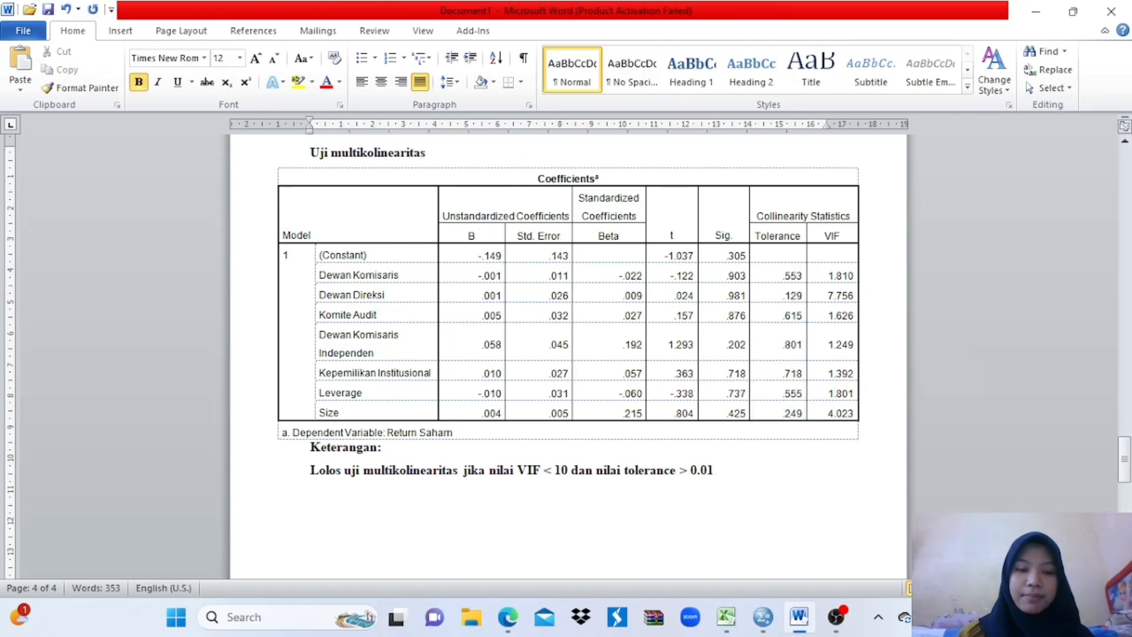
{"action": "type", "text": "kesimpula"}
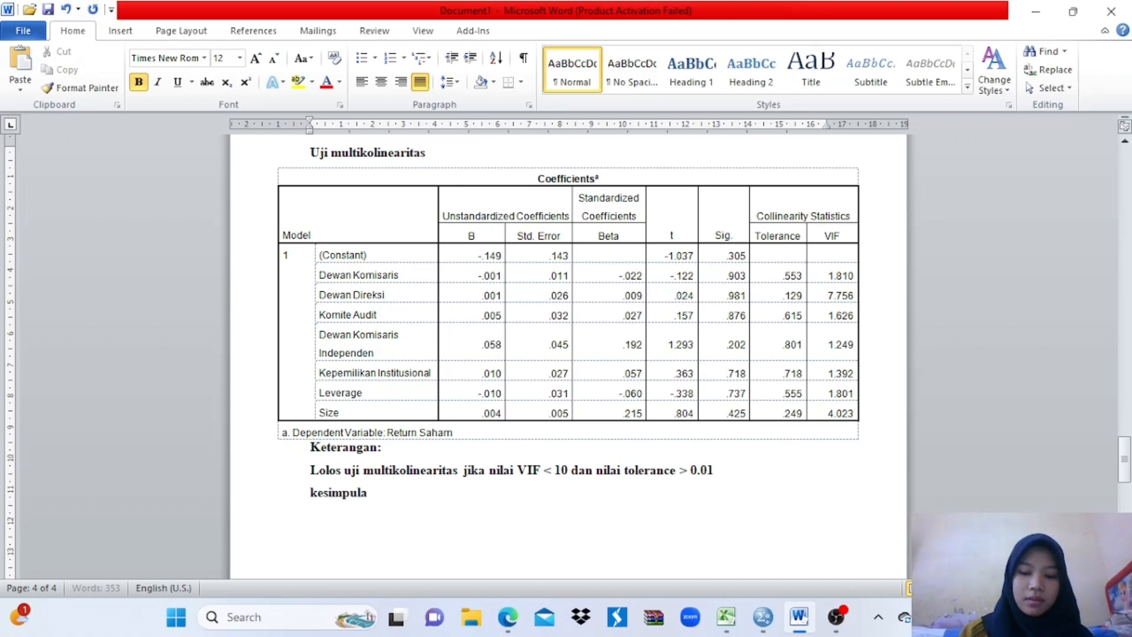
{"action": "type", "text": "n :"}
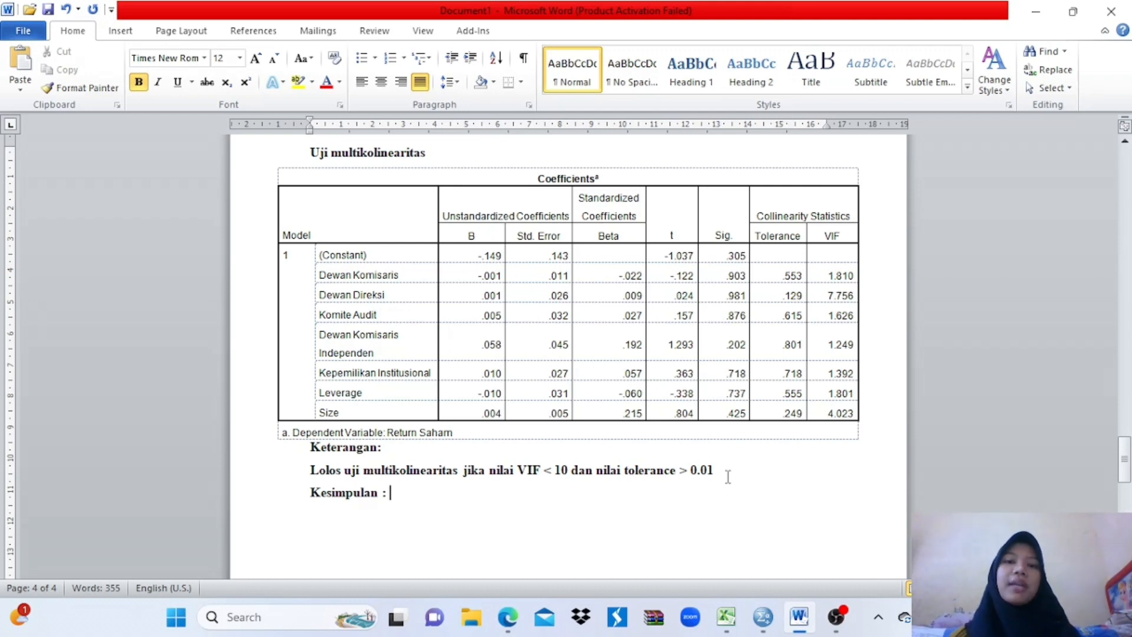
{"action": "type", "text": "Ti"}
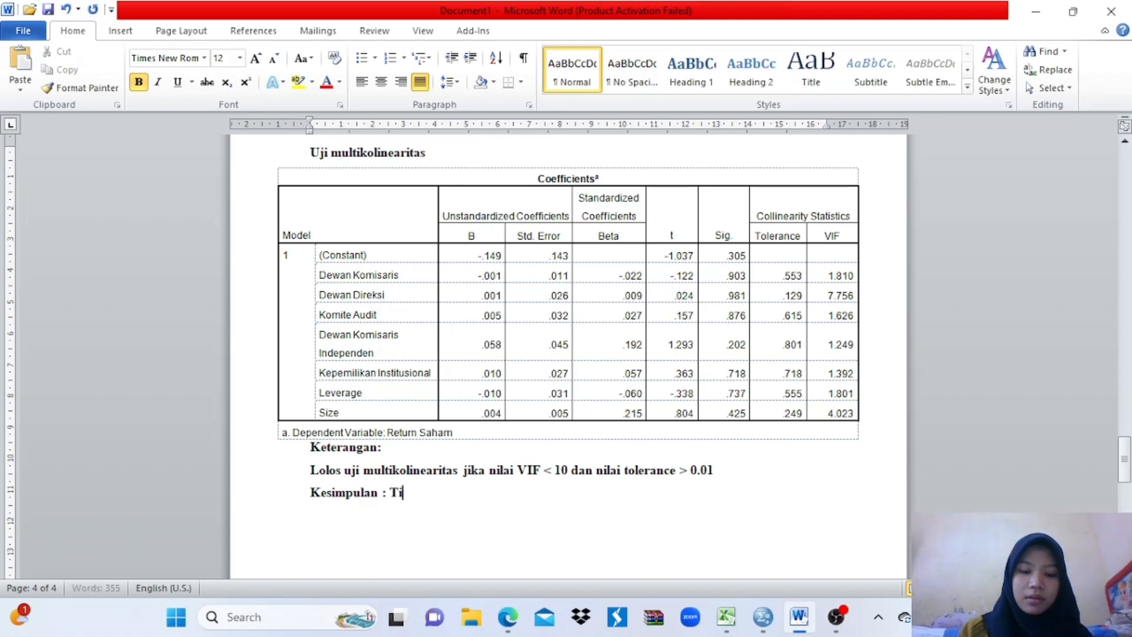
{"action": "type", "text": "dak perlu di"}
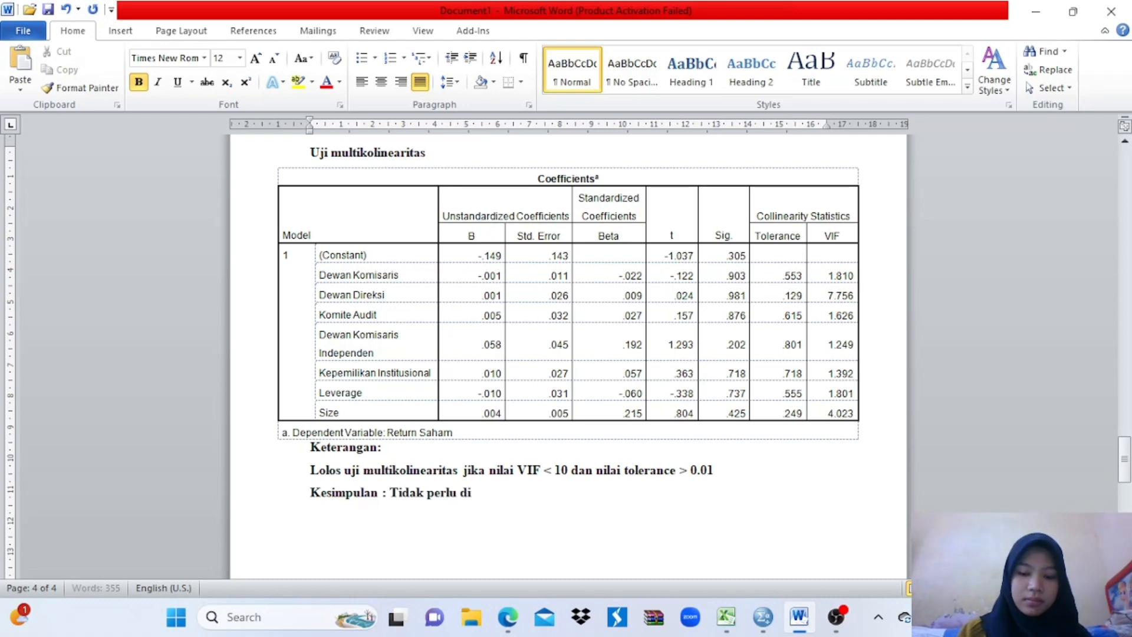
{"action": "type", "text": "lakukan pengoba"}
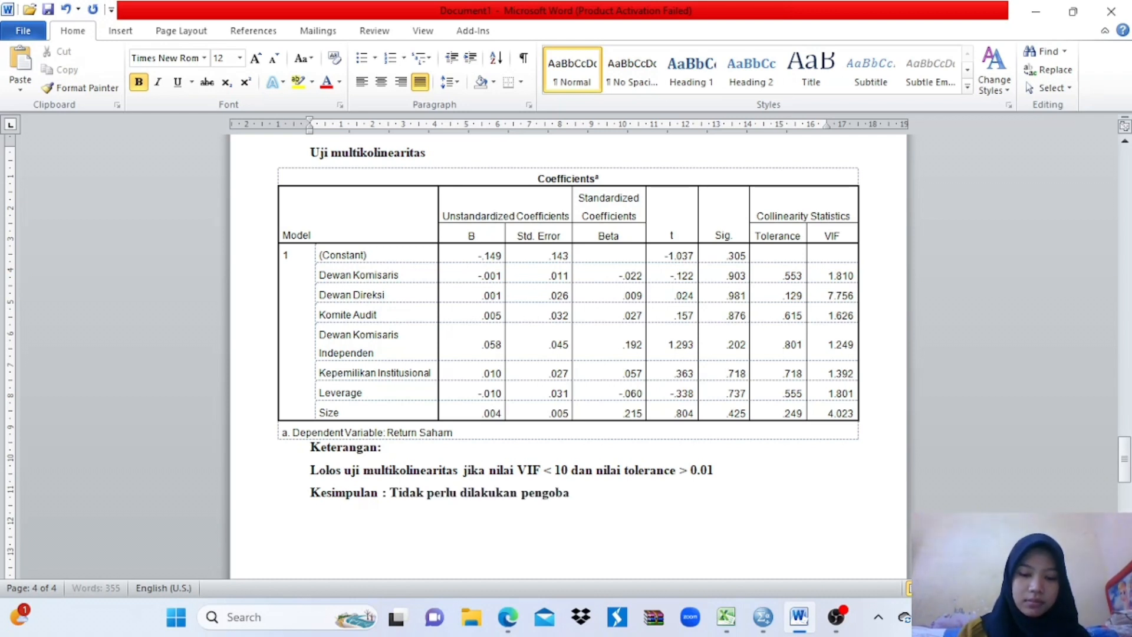
{"action": "type", "text": "tan / lolos uji mult"}
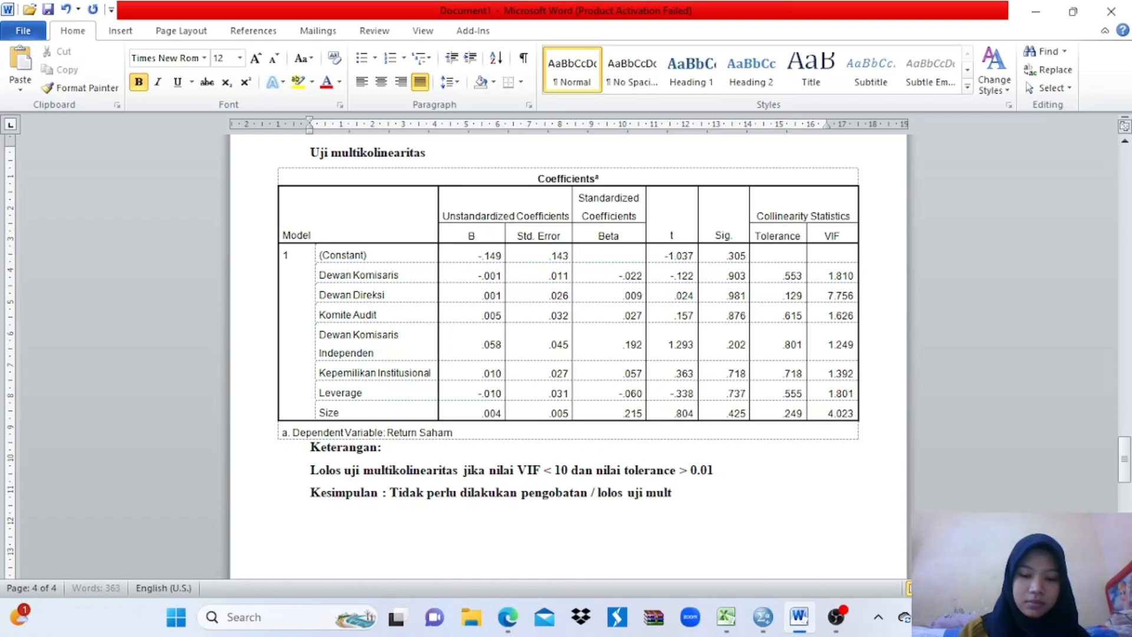
{"action": "type", "text": "ikolinear"}
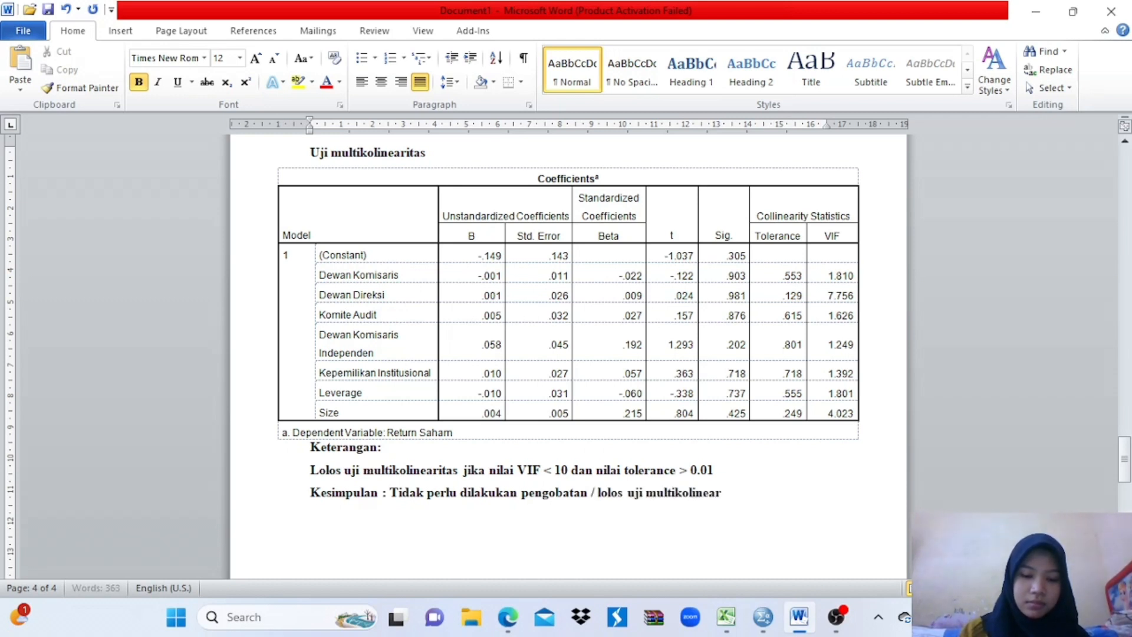
{"action": "type", "text": "itas."}
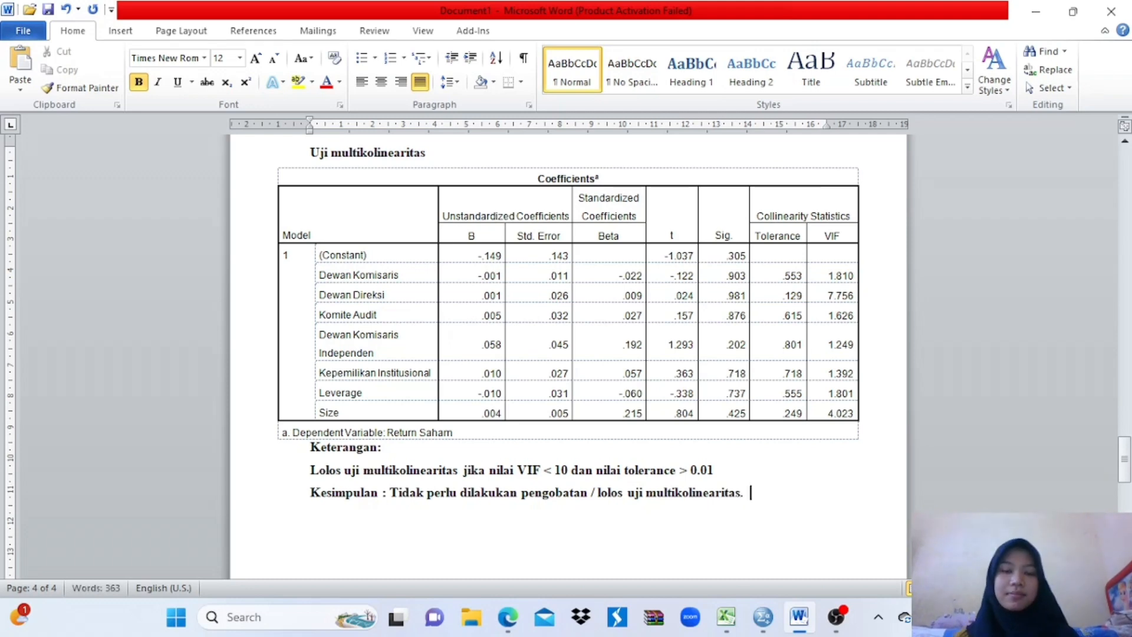
Switch to the SPSS Data Editor and start a cleared Compute Variable definition with LAG_Y as the target variable
{"action": "left_click", "coordinate": [820, 234]}
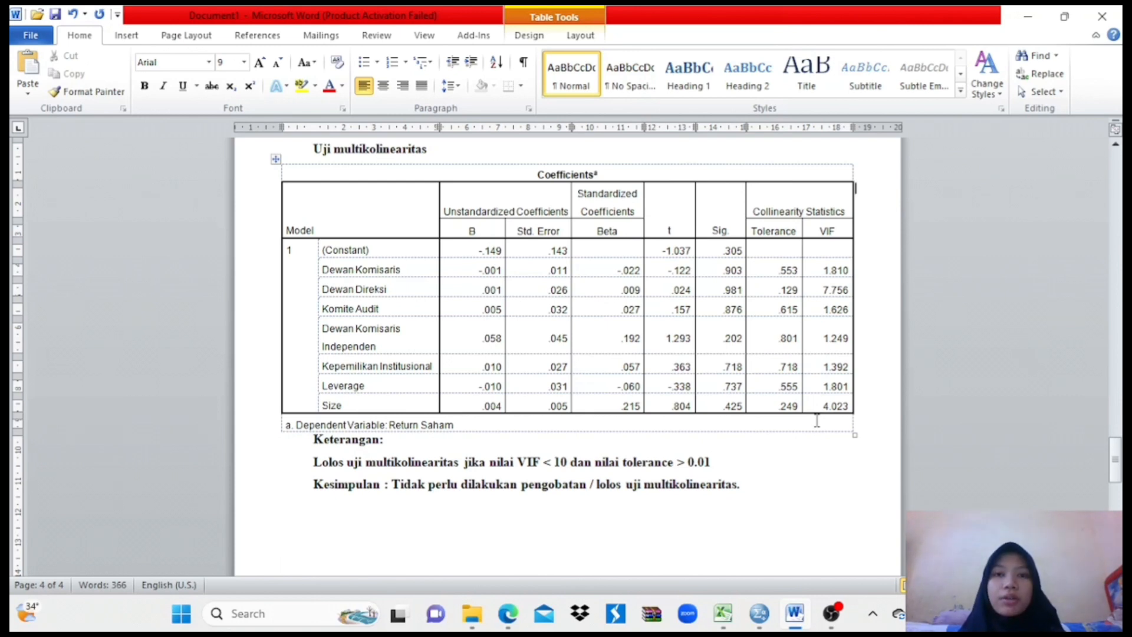
{"action": "left_click", "coordinate": [1026, 17]}
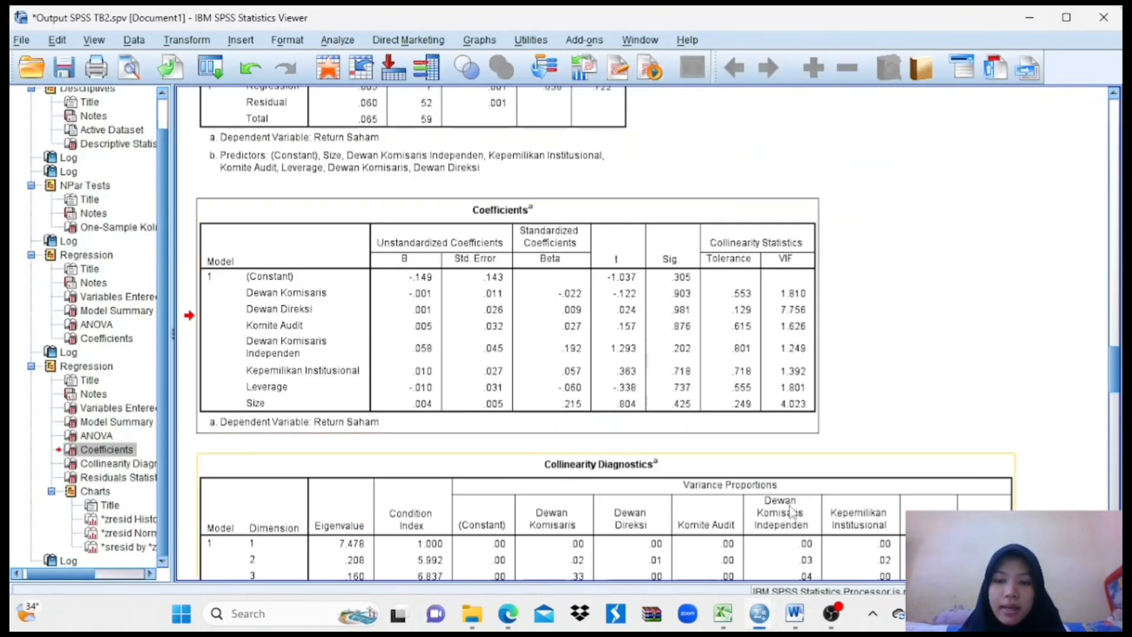
{"action": "mouse_move", "coordinate": [767, 623]}
{"action": "left_click", "coordinate": [692, 526]}
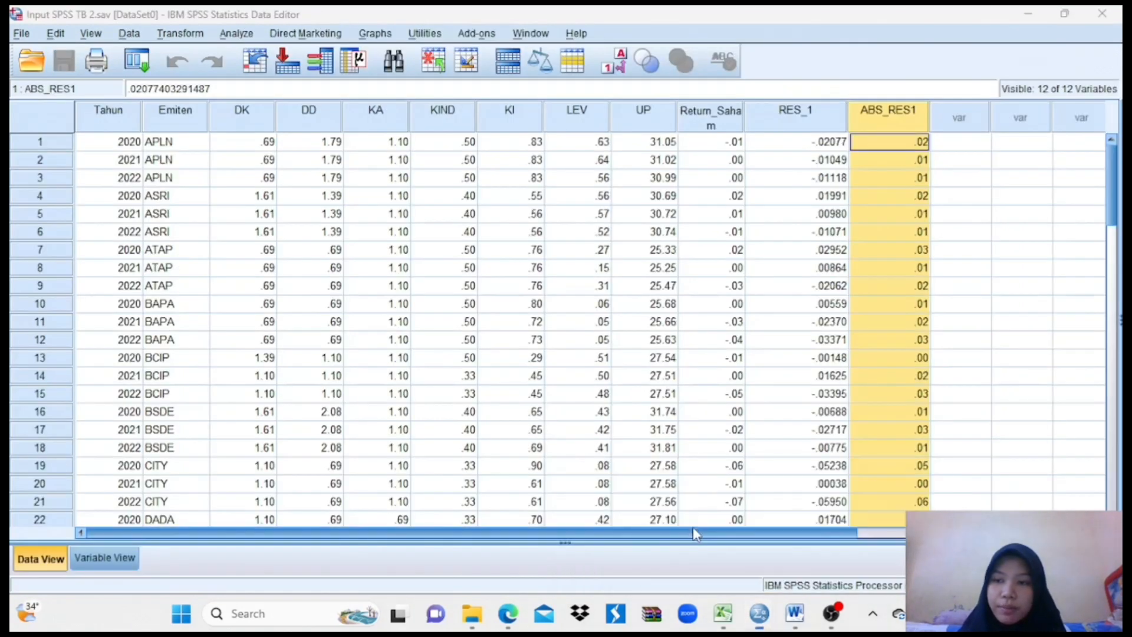
{"action": "left_click", "coordinate": [193, 34]}
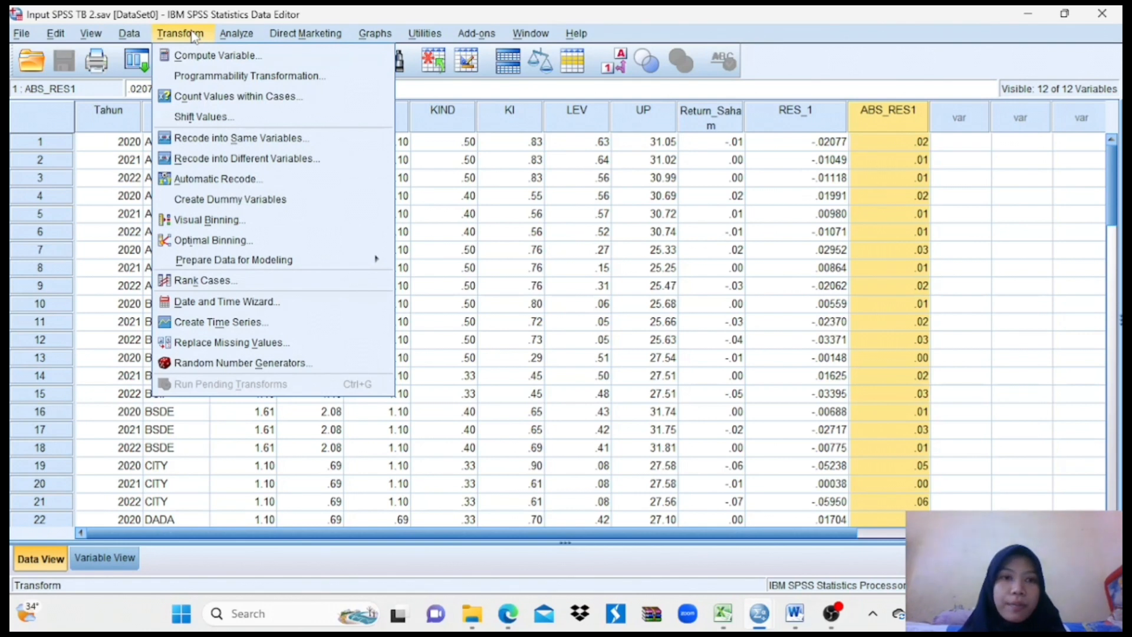
{"action": "left_click", "coordinate": [236, 62]}
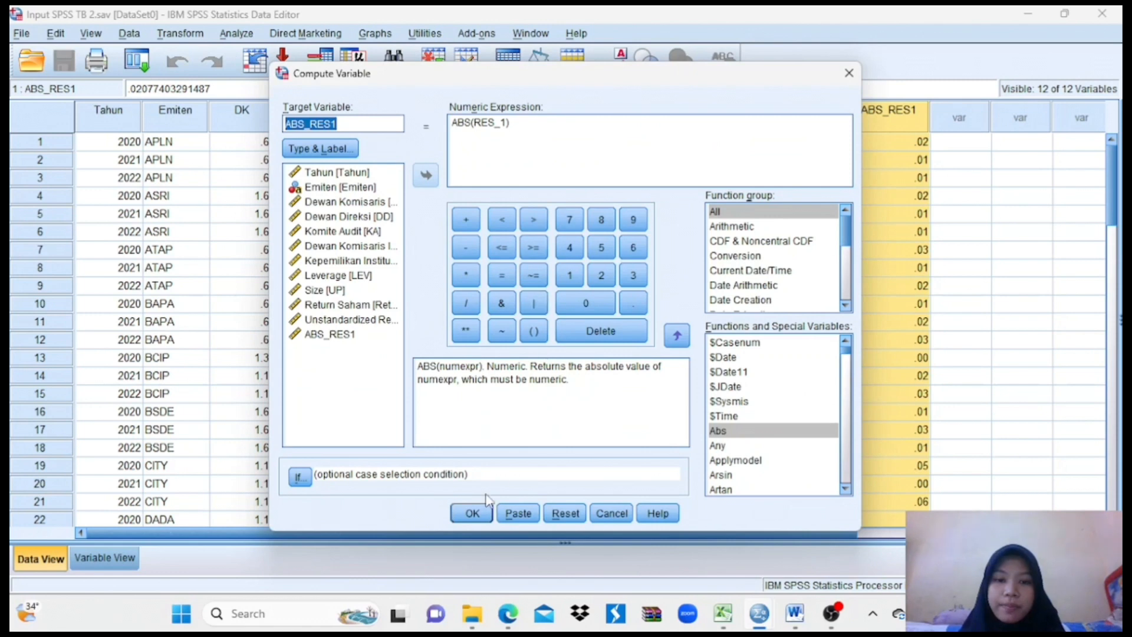
{"action": "left_click", "coordinate": [564, 513]}
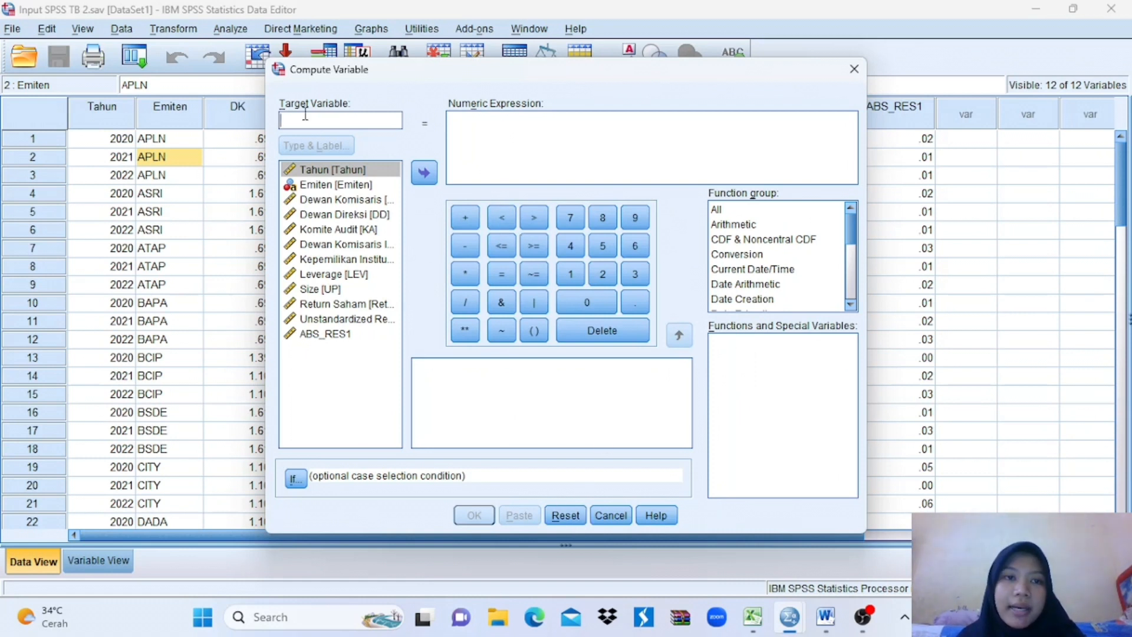
{"action": "type", "text": "LAG"}
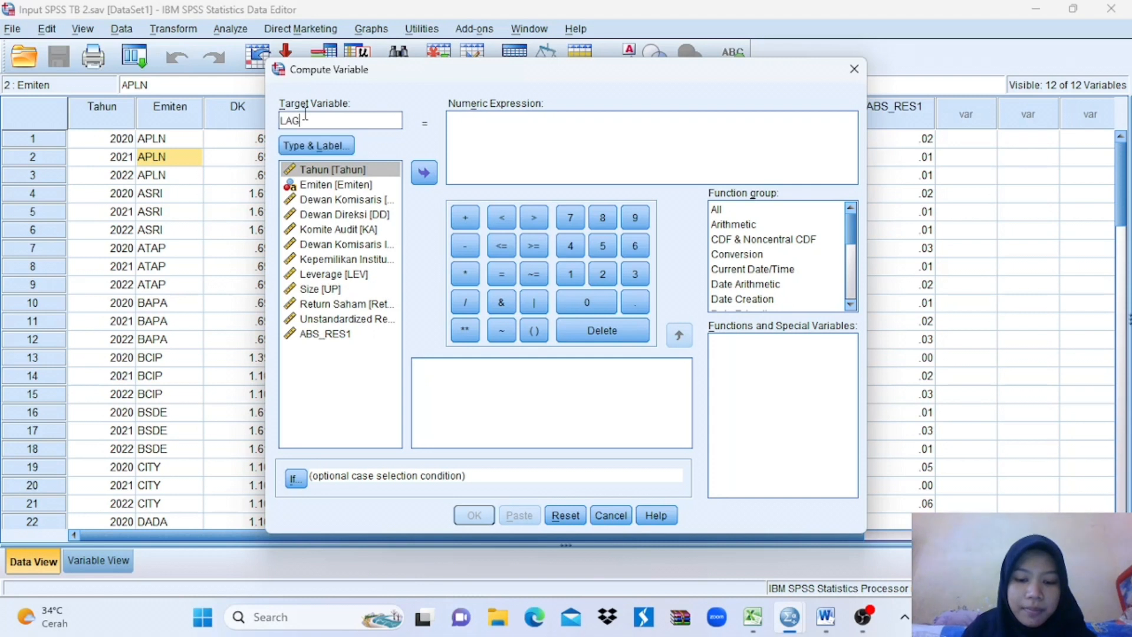
{"action": "type", "text": "_Y"}
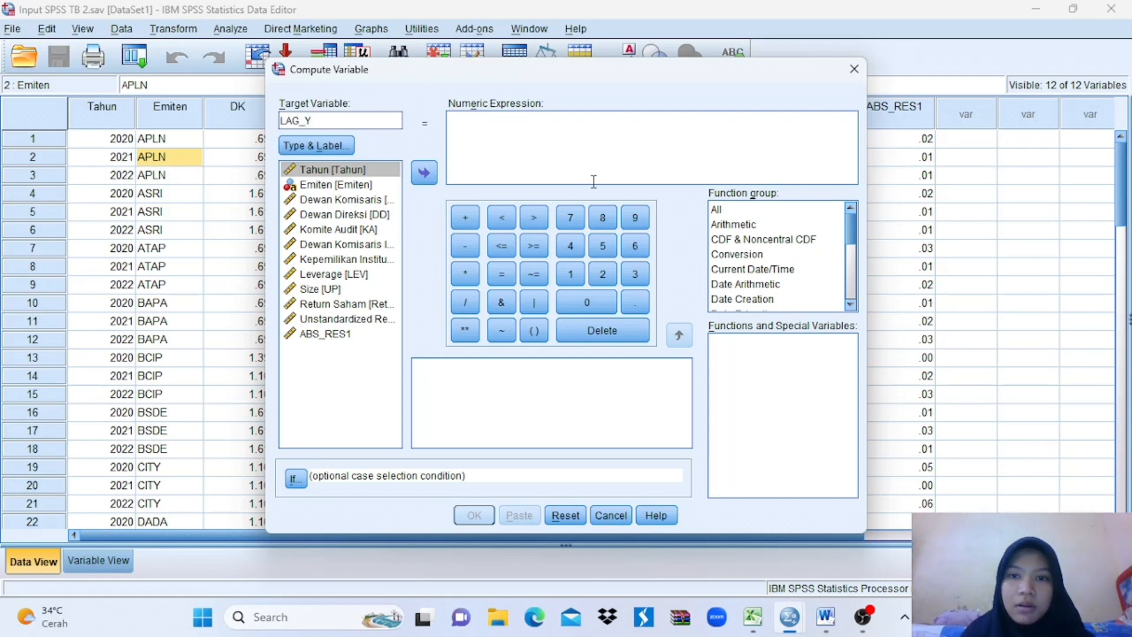
Compute LAG_Y with the expression LAG(RES_1), using the Lag(1) function on the unstandardized residual variable
{"action": "left_click", "coordinate": [724, 211]}
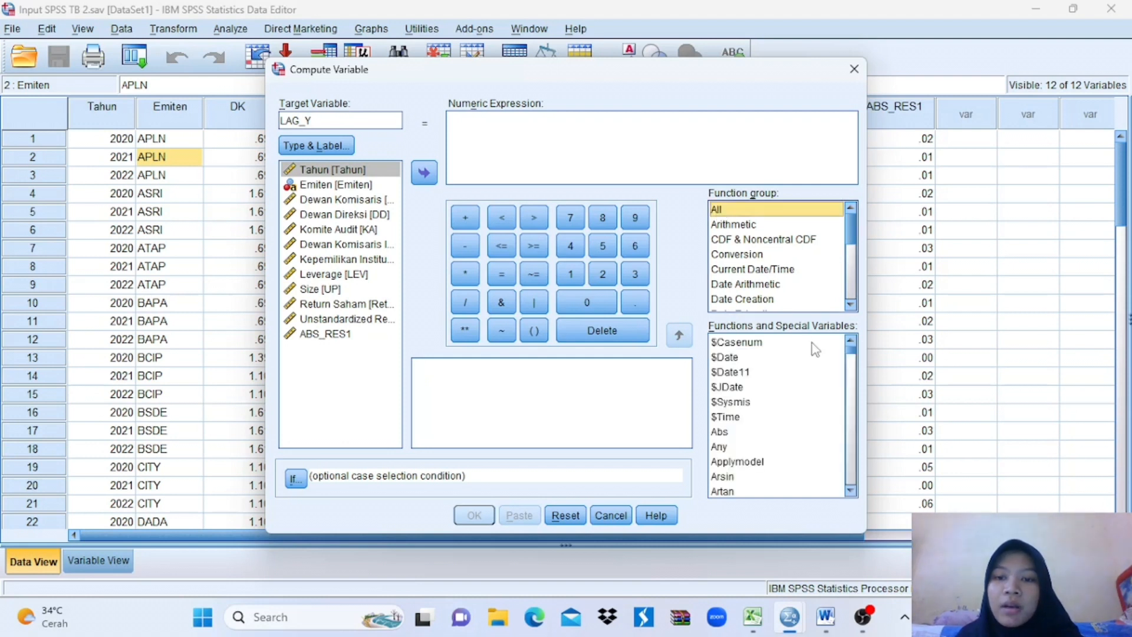
{"action": "left_click_drag", "start_coordinate": [852, 361], "coordinate": [853, 410]}
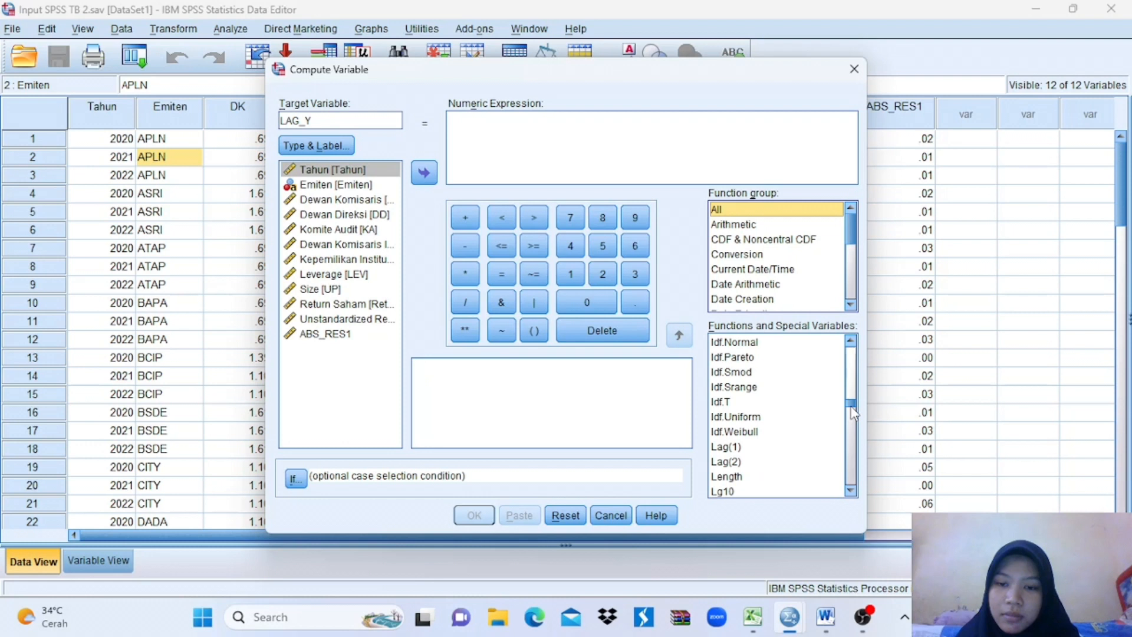
{"action": "left_click", "coordinate": [766, 446]}
{"action": "left_click", "coordinate": [679, 336]}
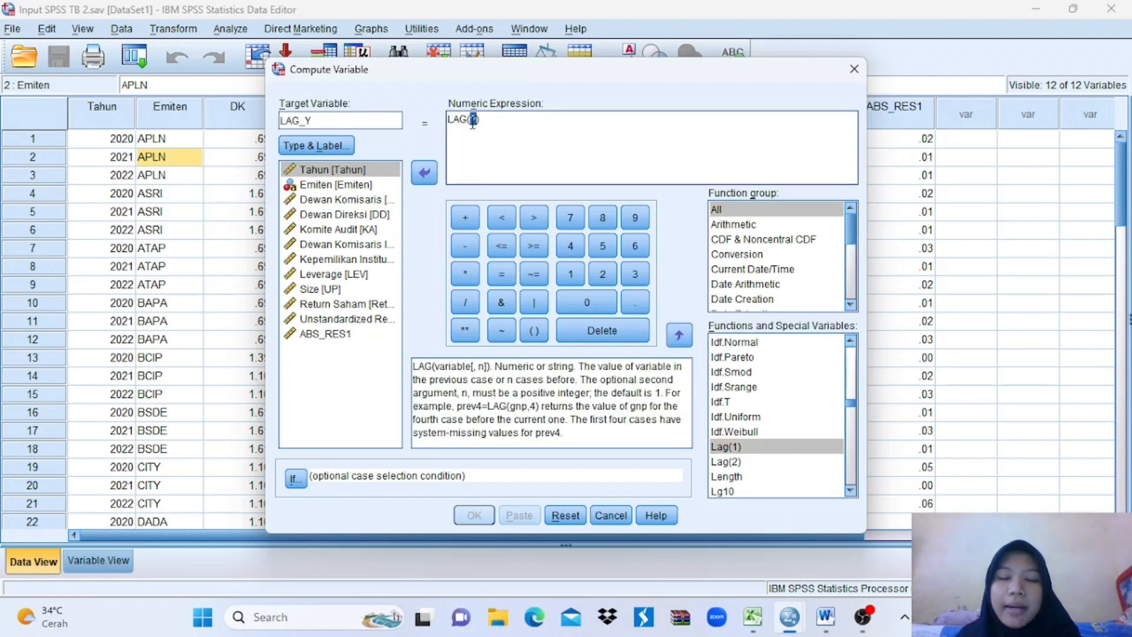
{"action": "left_click", "coordinate": [345, 319]}
{"action": "left_click", "coordinate": [427, 176]}
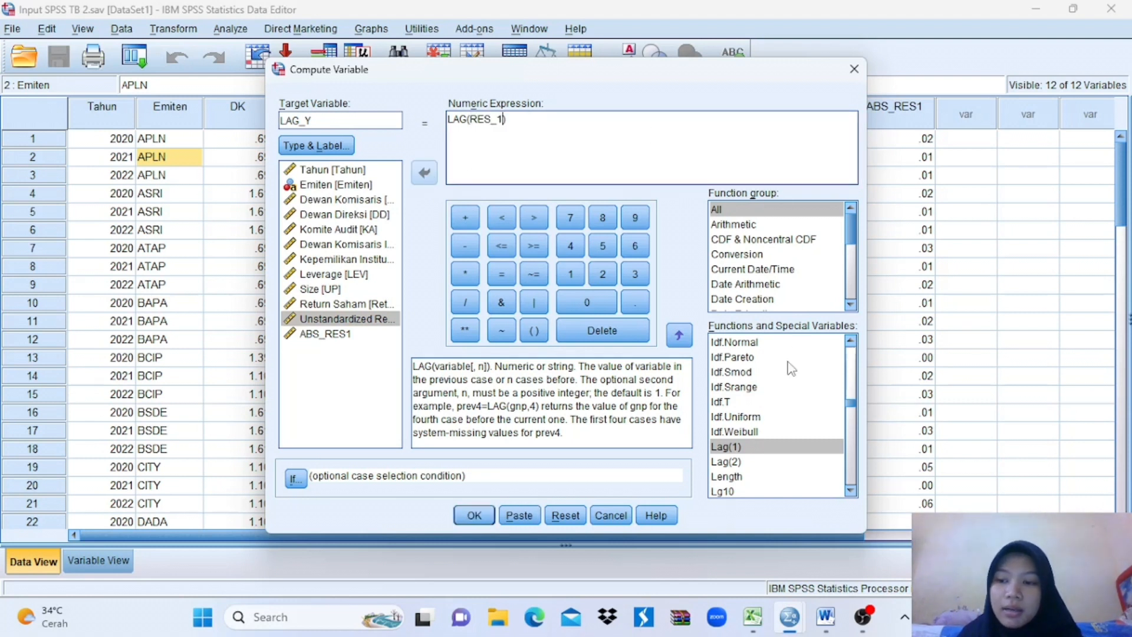
{"action": "left_click", "coordinate": [473, 515]}
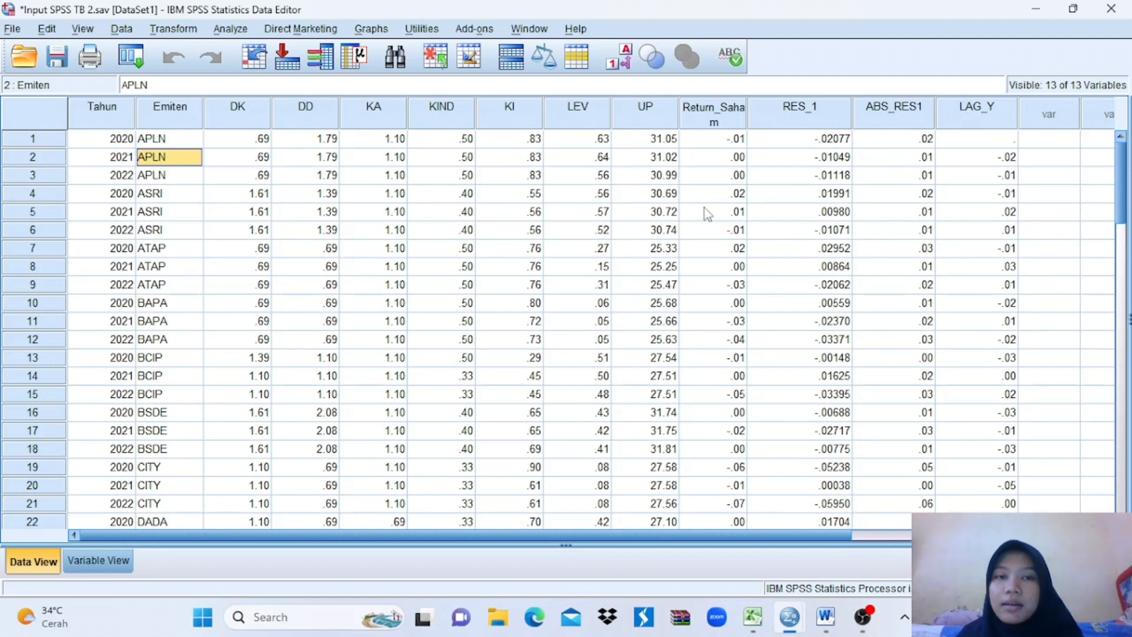
Start a Linear Regression with cleared settings and assign Return Saham as the dependent variable
{"action": "left_click", "coordinate": [965, 115]}
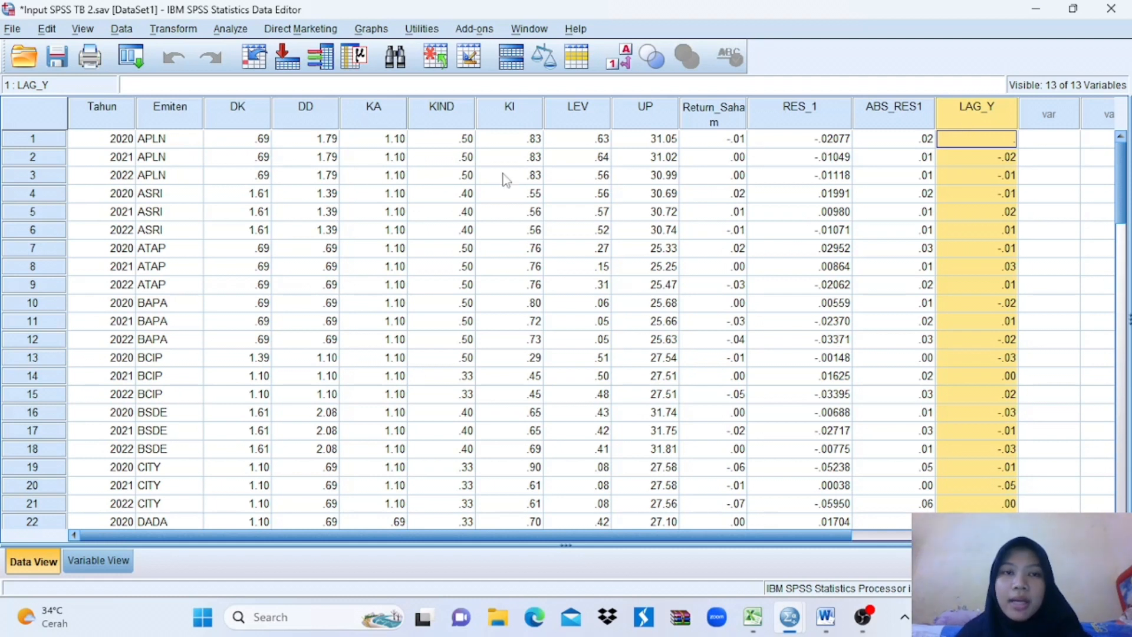
{"action": "left_click", "coordinate": [231, 30]}
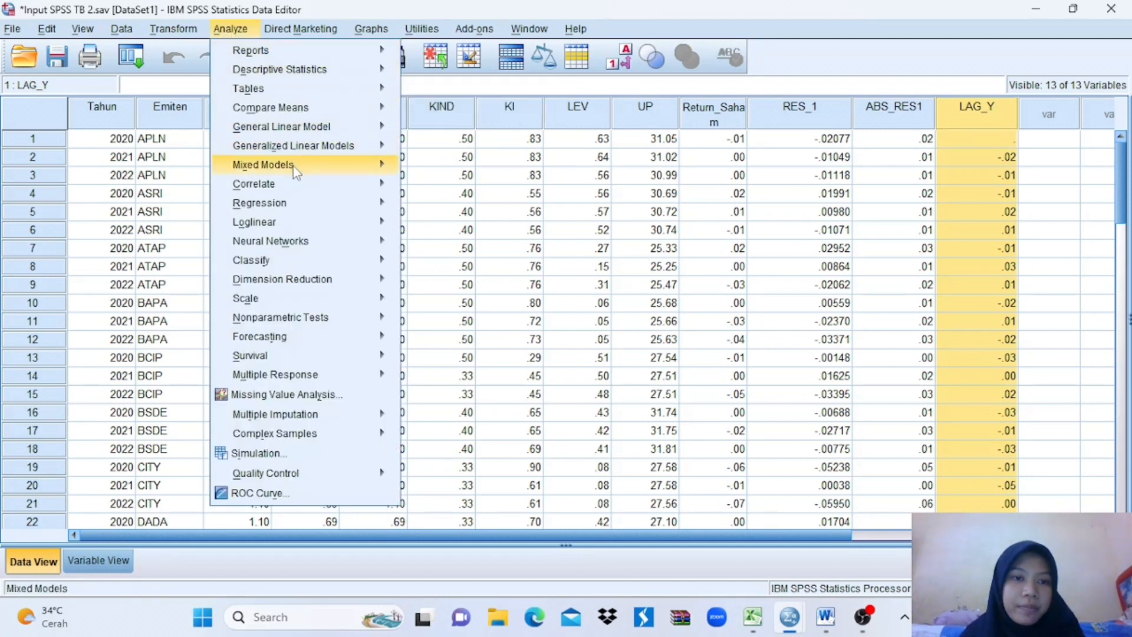
{"action": "mouse_move", "coordinate": [289, 202]}
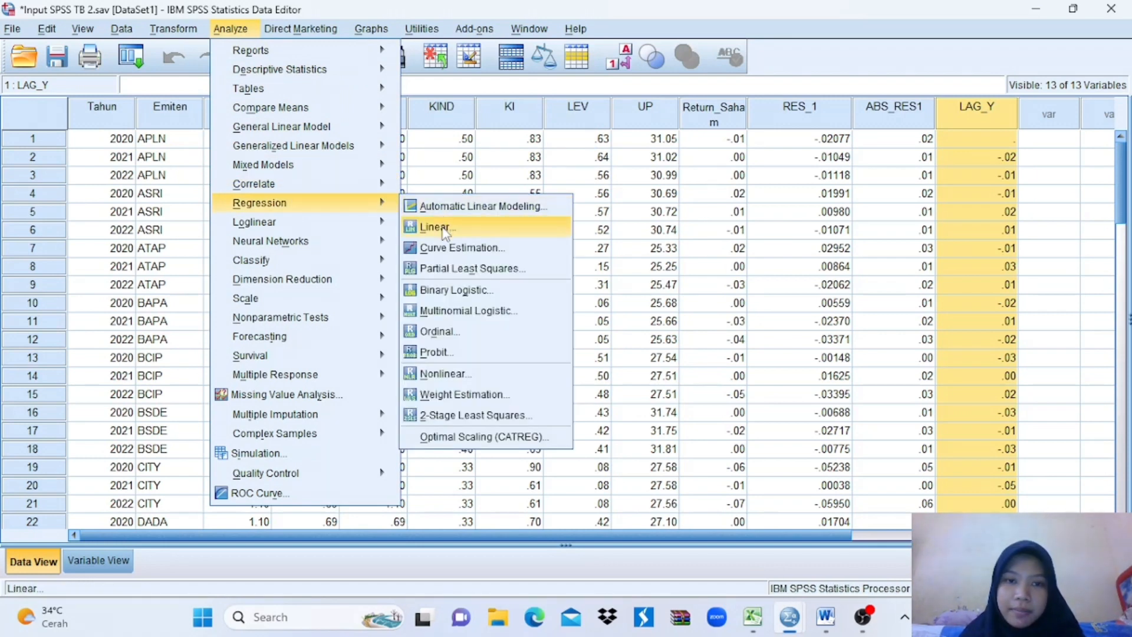
{"action": "left_click", "coordinate": [444, 230]}
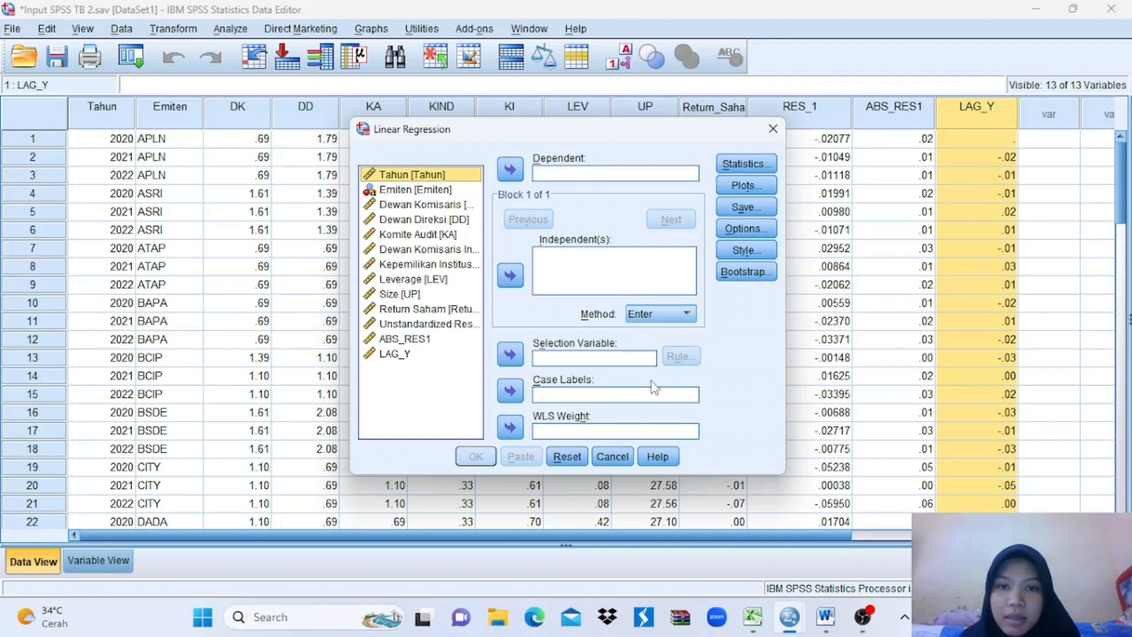
{"action": "left_click", "coordinate": [573, 458]}
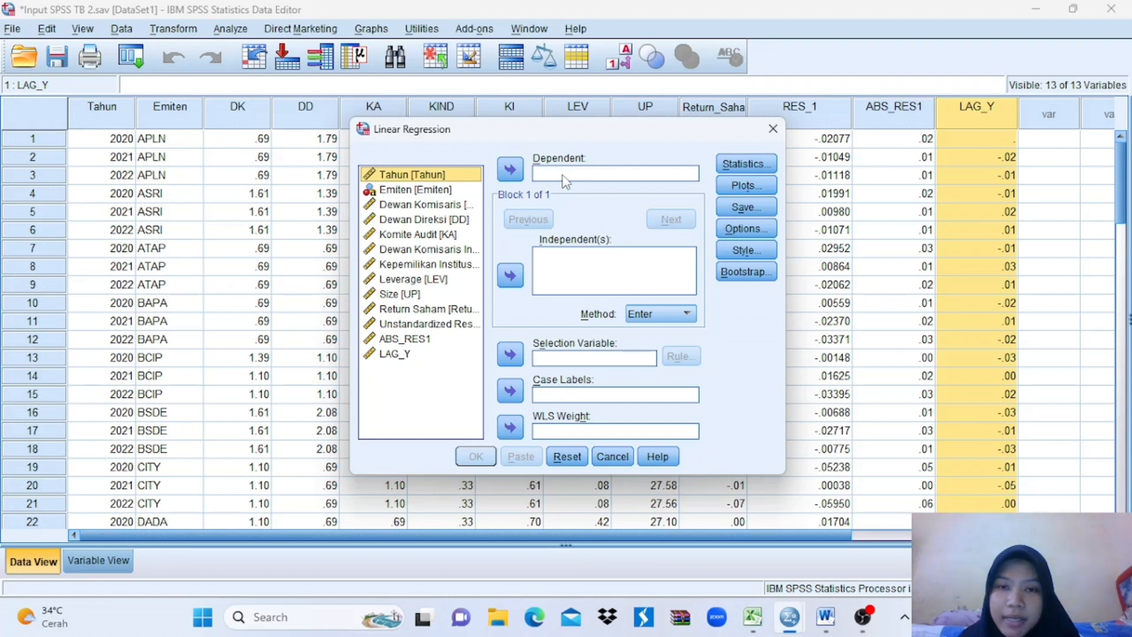
{"action": "left_click", "coordinate": [424, 308]}
{"action": "left_click", "coordinate": [510, 172]}
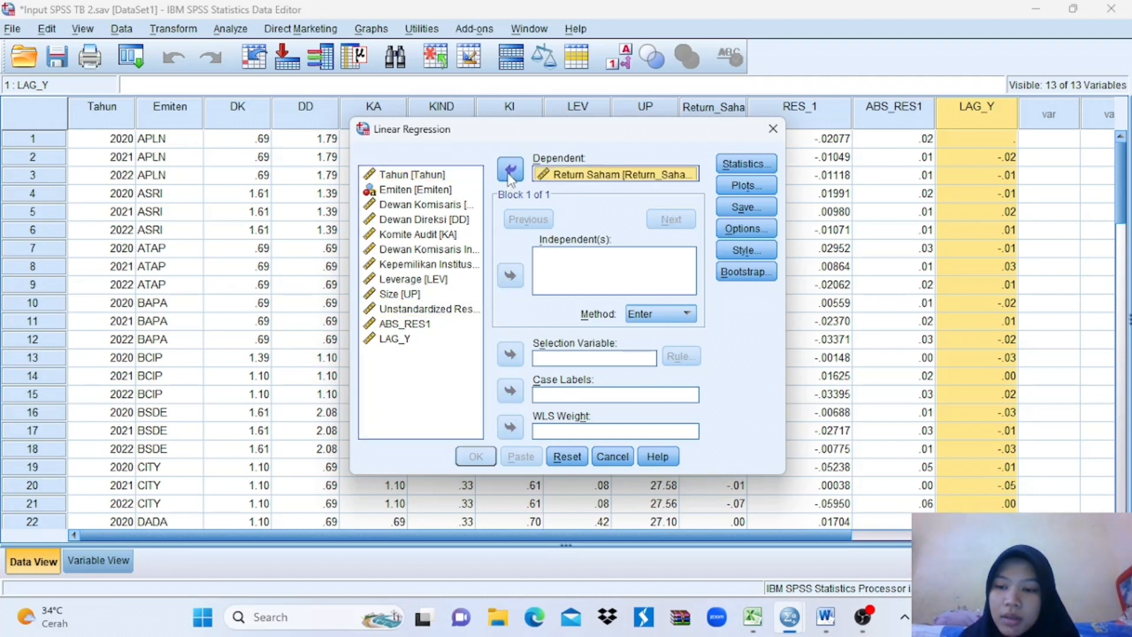
Add Dewan Komisaris, Dewan Direksi, Komite Audit, Dewan Komisaris Independen, Kepemilikan Institusional, Leverage, Size and LAG_Y as independent variables
{"action": "left_click", "coordinate": [429, 221]}
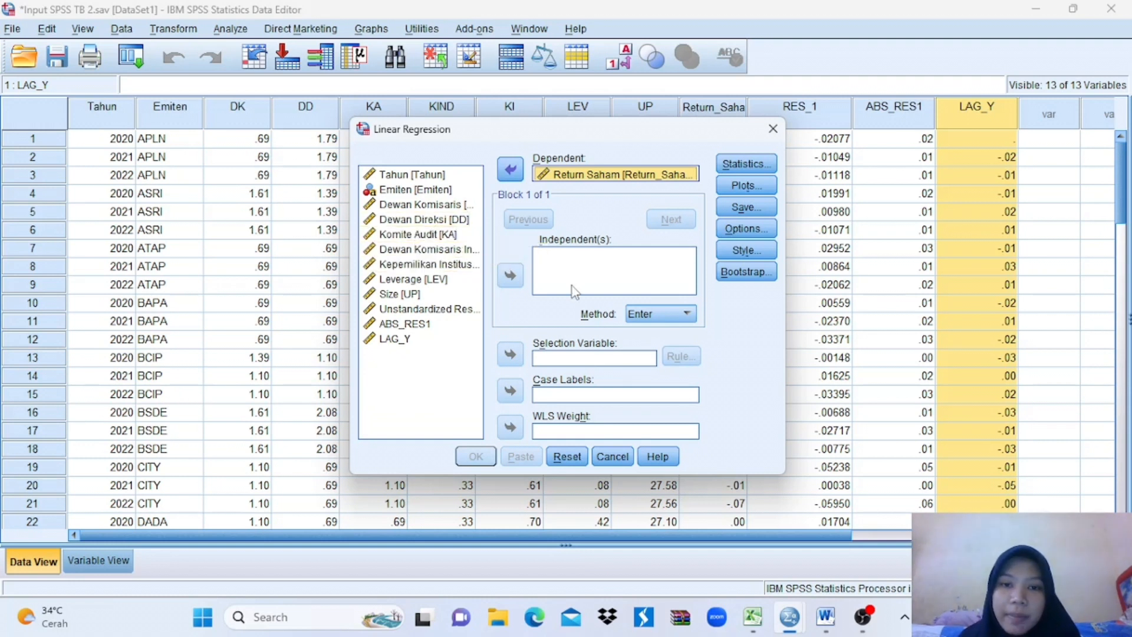
{"action": "left_click", "coordinate": [410, 206]}
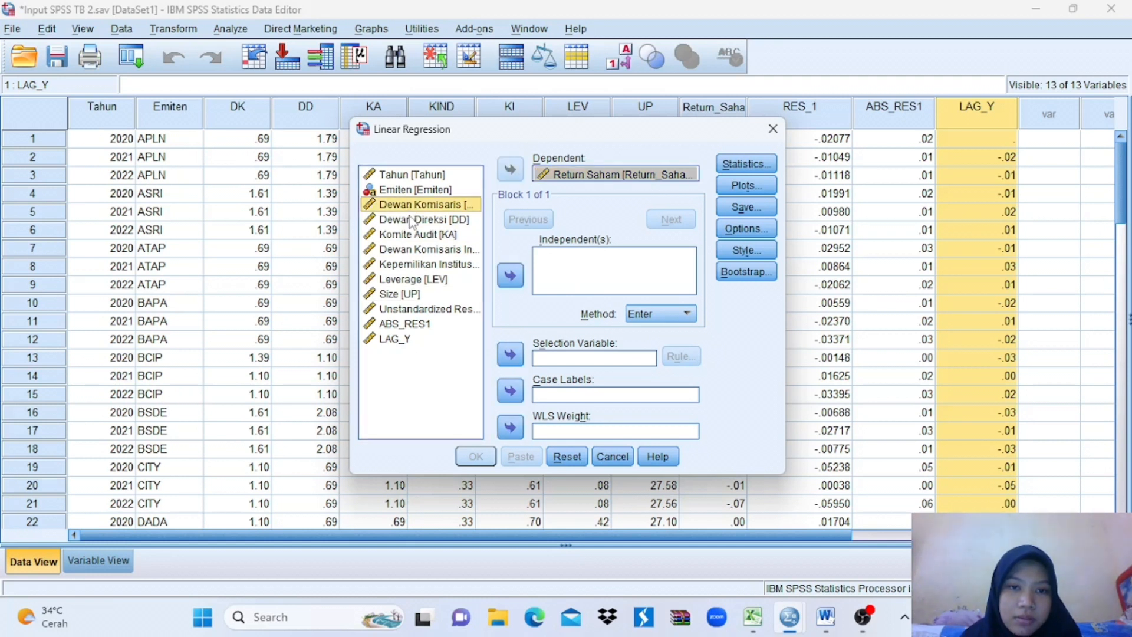
{"action": "left_click", "coordinate": [413, 221], "text": "shift"}
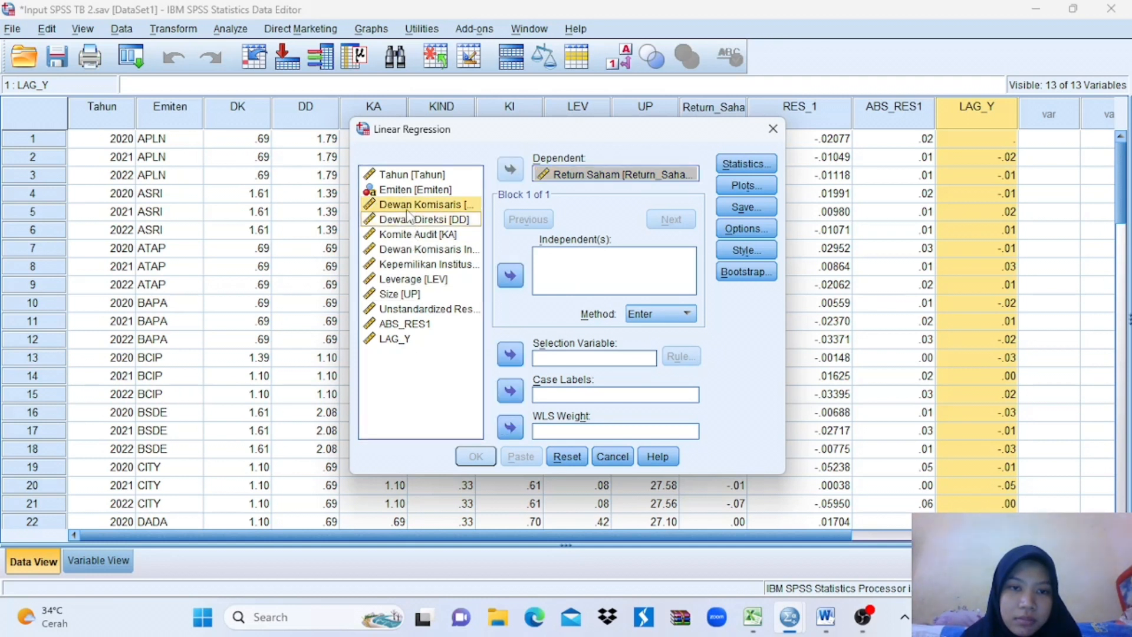
{"action": "left_click", "coordinate": [414, 235], "text": "shift"}
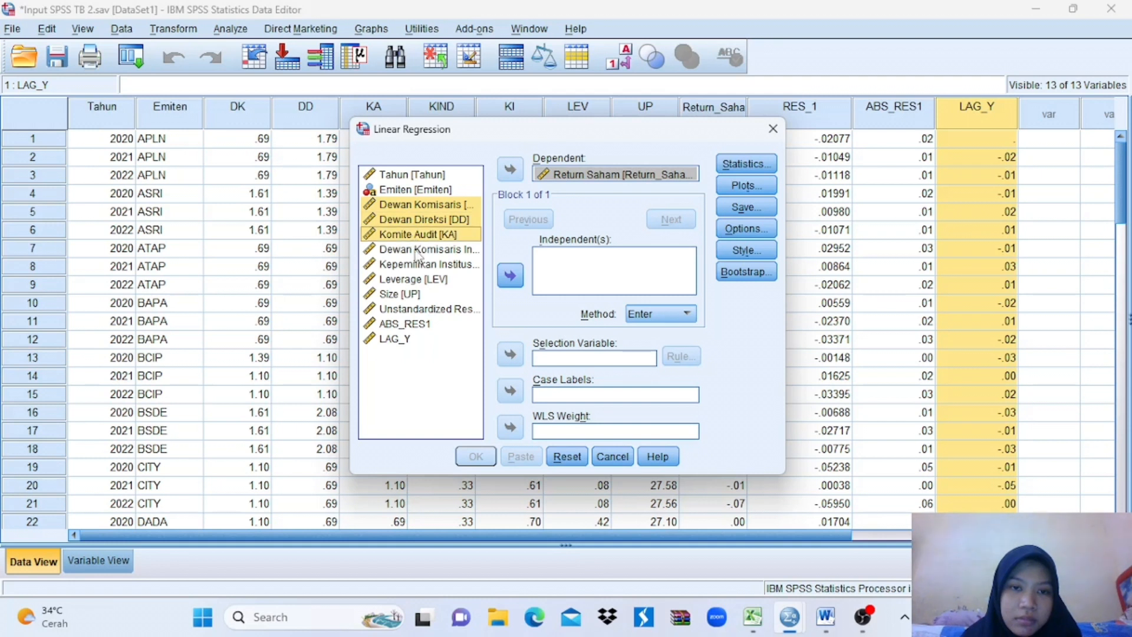
{"action": "left_click", "coordinate": [418, 249], "text": "shift"}
{"action": "left_click", "coordinate": [420, 266], "text": "shift"}
{"action": "left_click", "coordinate": [423, 279], "text": "shift"}
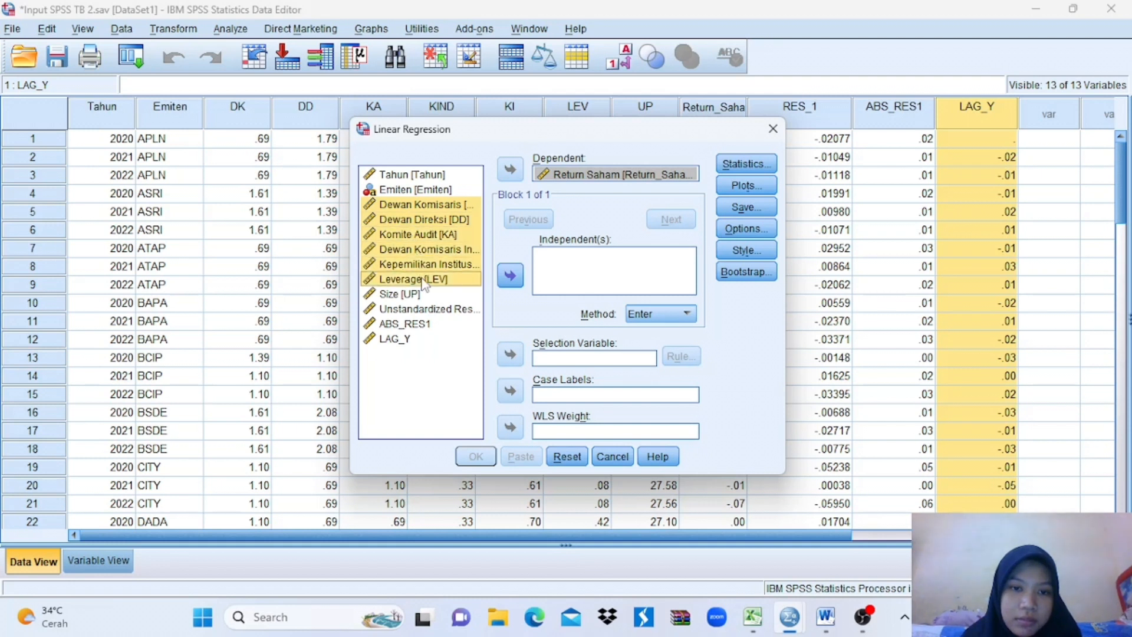
{"action": "left_click", "coordinate": [420, 295], "text": "shift"}
{"action": "left_click", "coordinate": [510, 275]}
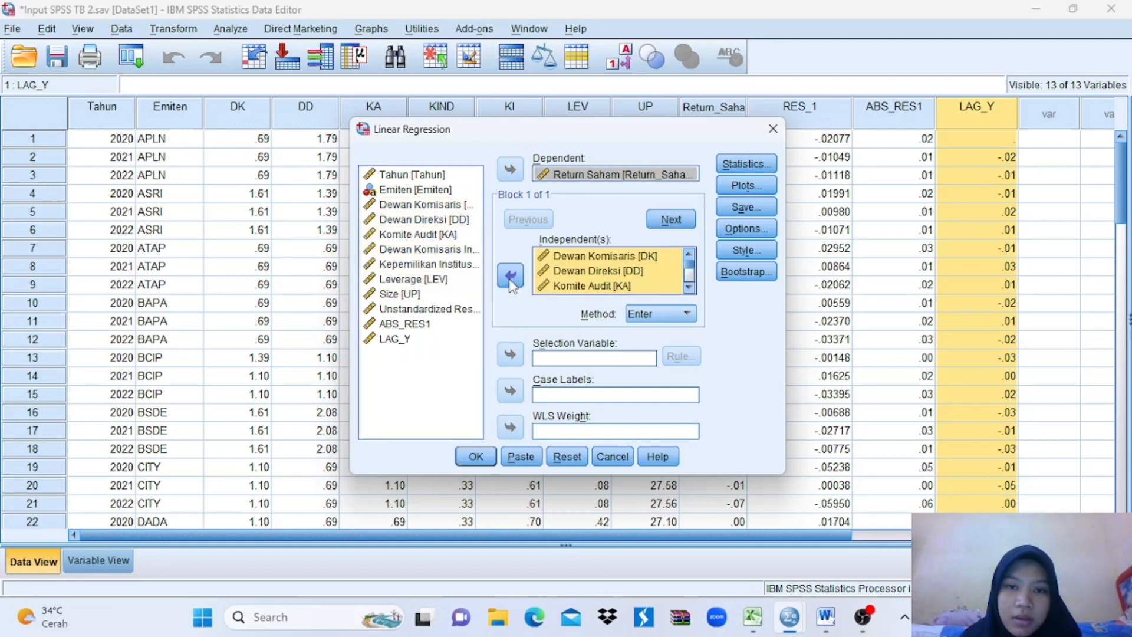
{"action": "left_click", "coordinate": [410, 342]}
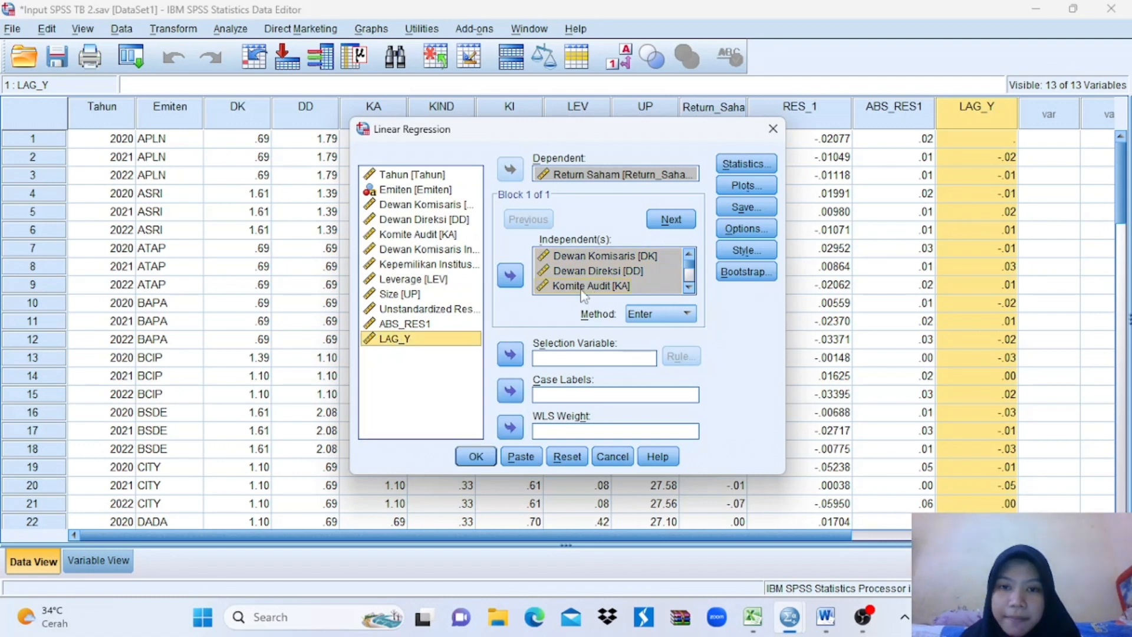
{"action": "left_click", "coordinate": [510, 275]}
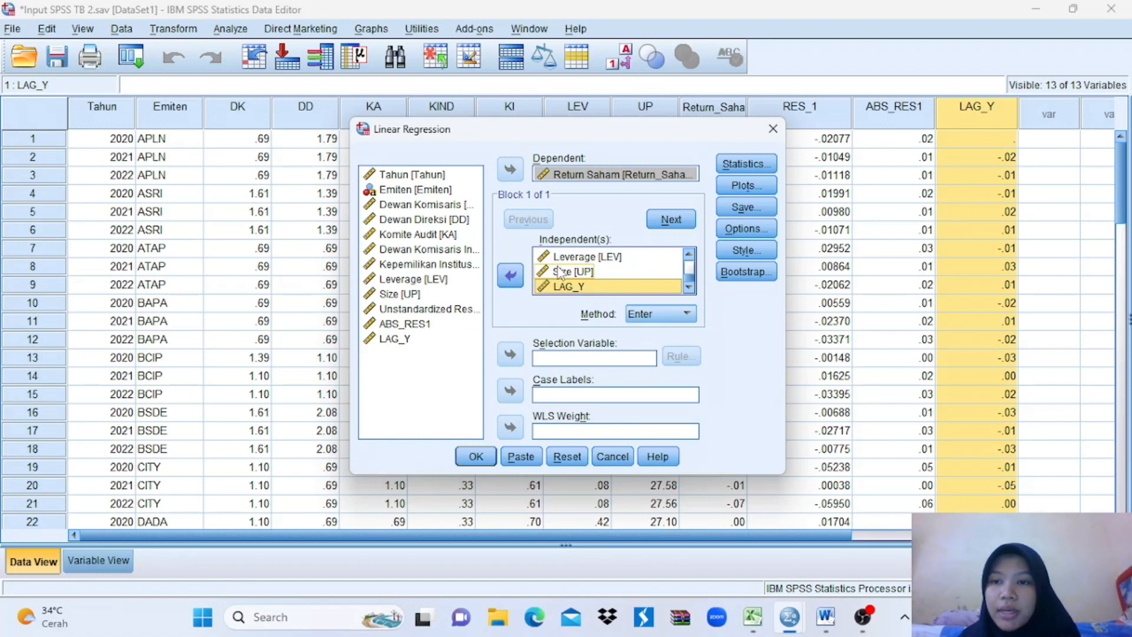
Enable the Durbin-Watson residual statistic and run the linear regression
{"action": "left_click", "coordinate": [735, 167]}
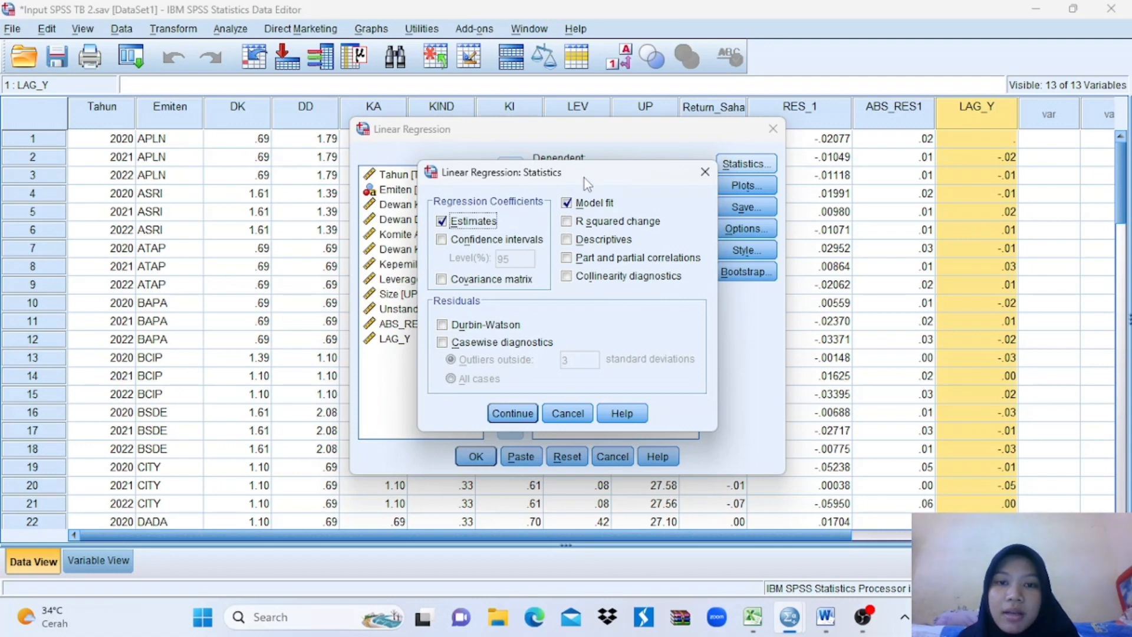
{"action": "left_click", "coordinate": [444, 326]}
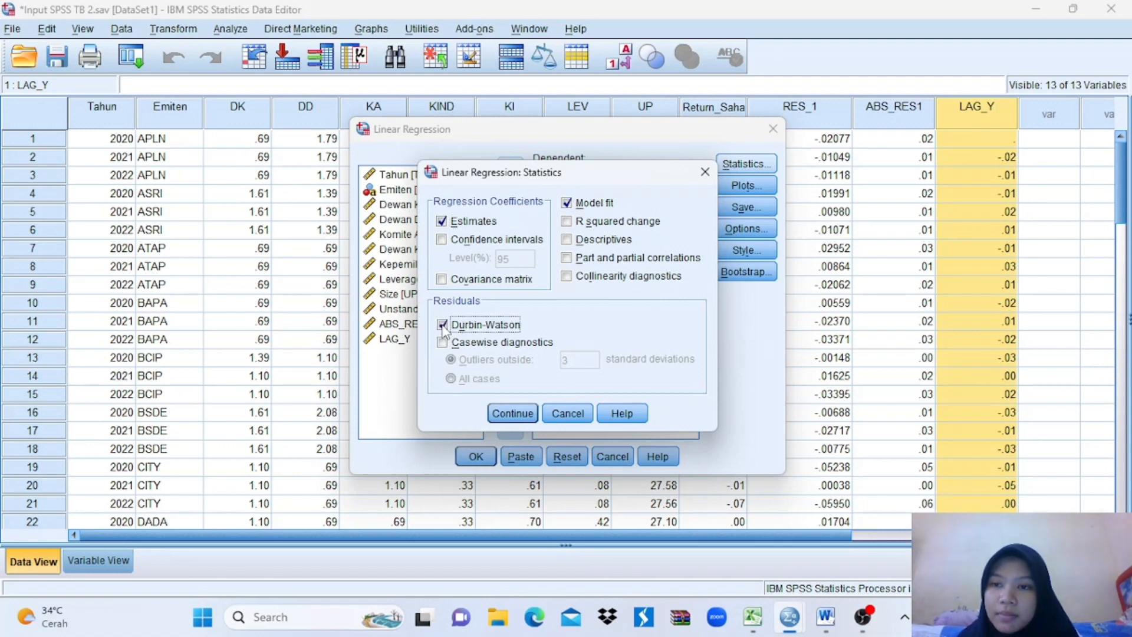
{"action": "left_click", "coordinate": [512, 413]}
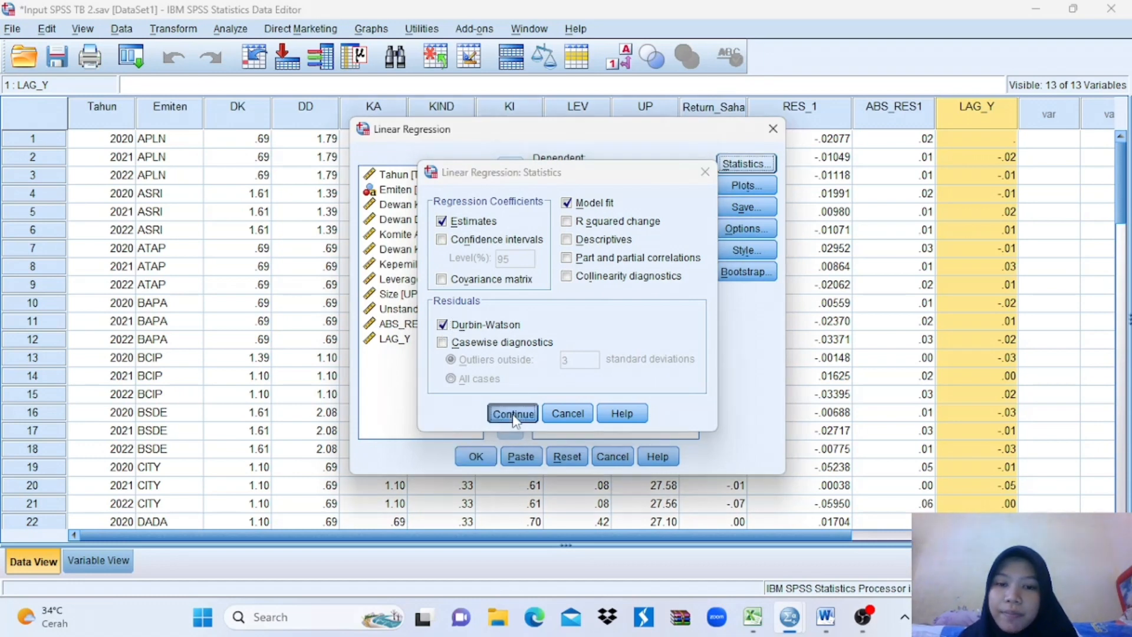
{"action": "left_click", "coordinate": [479, 459]}
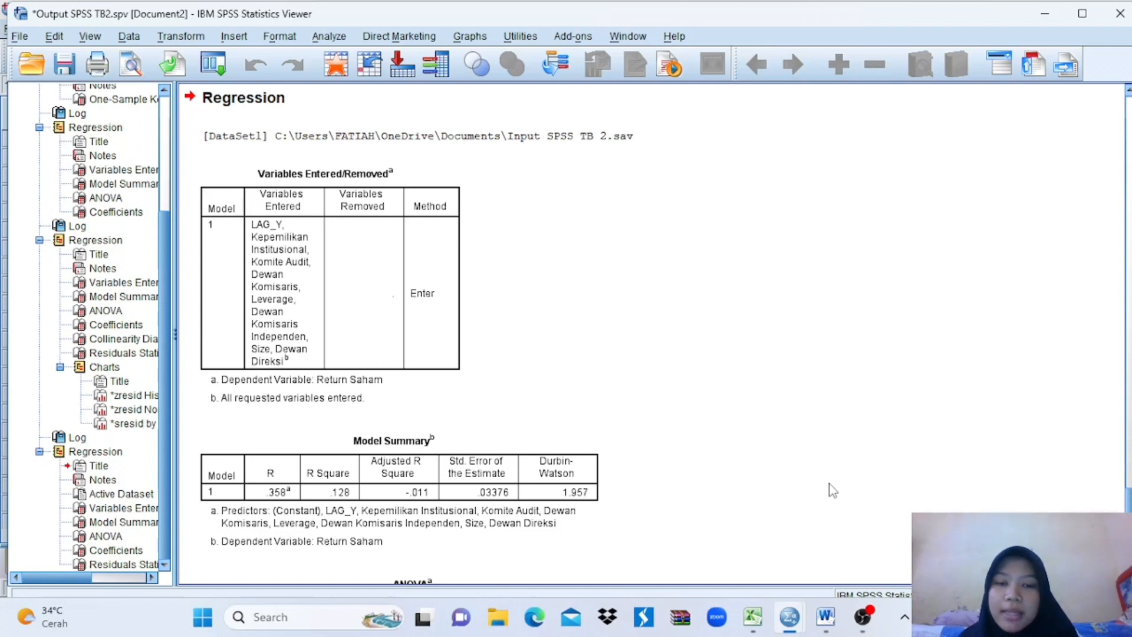
Copy the Model Summary table from the new regression output and switch to the Word document
{"action": "left_click", "coordinate": [533, 477]}
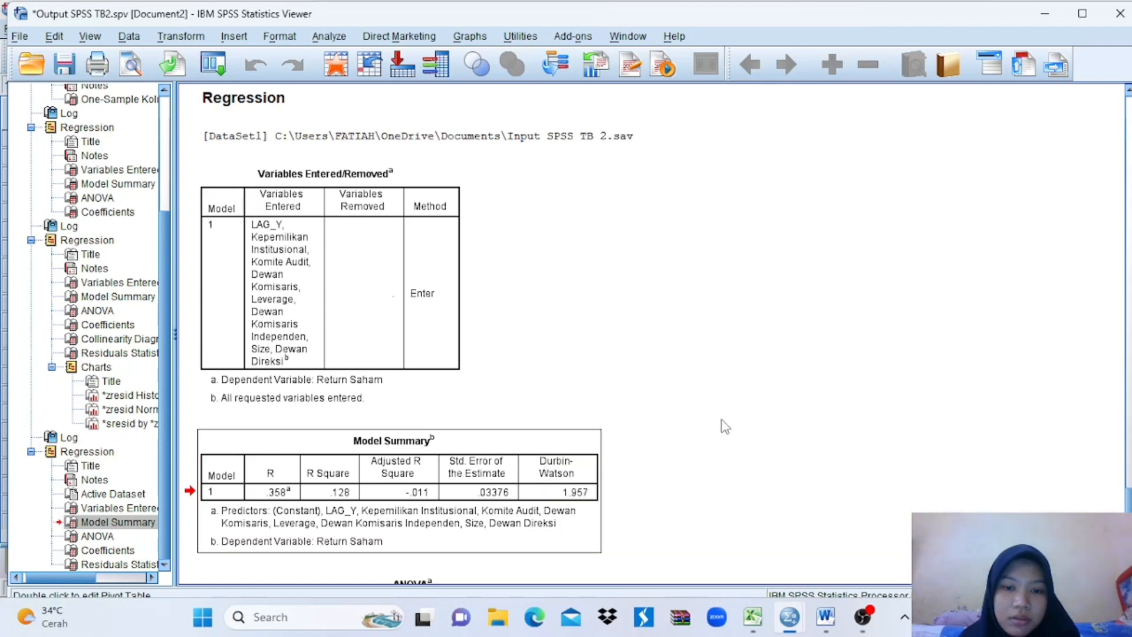
{"action": "right_click", "coordinate": [547, 465]}
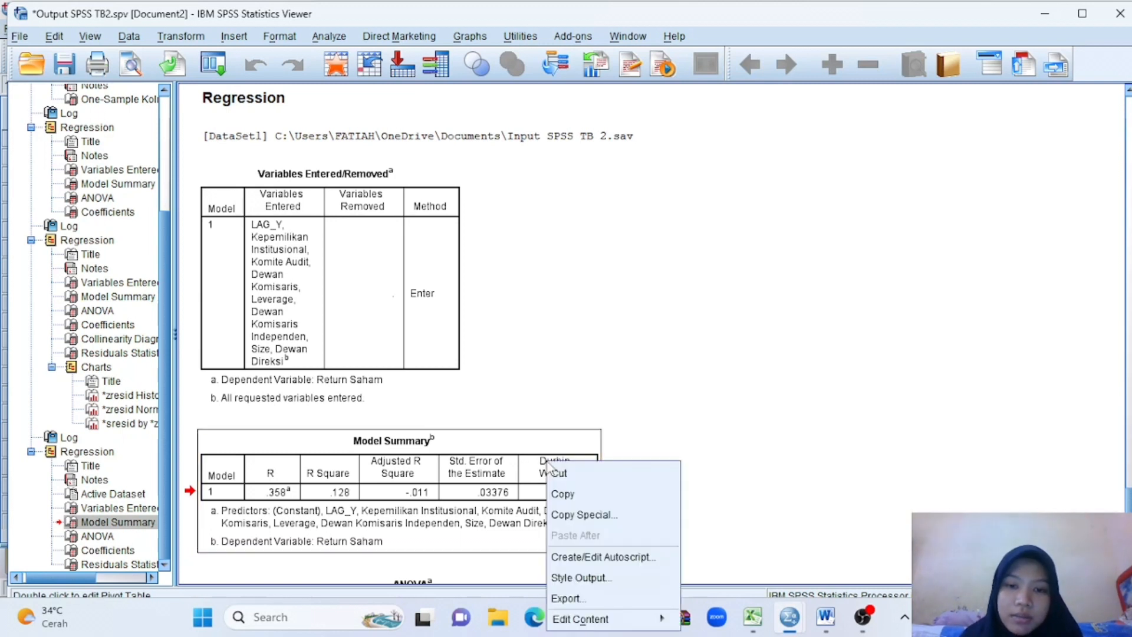
{"action": "left_click", "coordinate": [579, 495]}
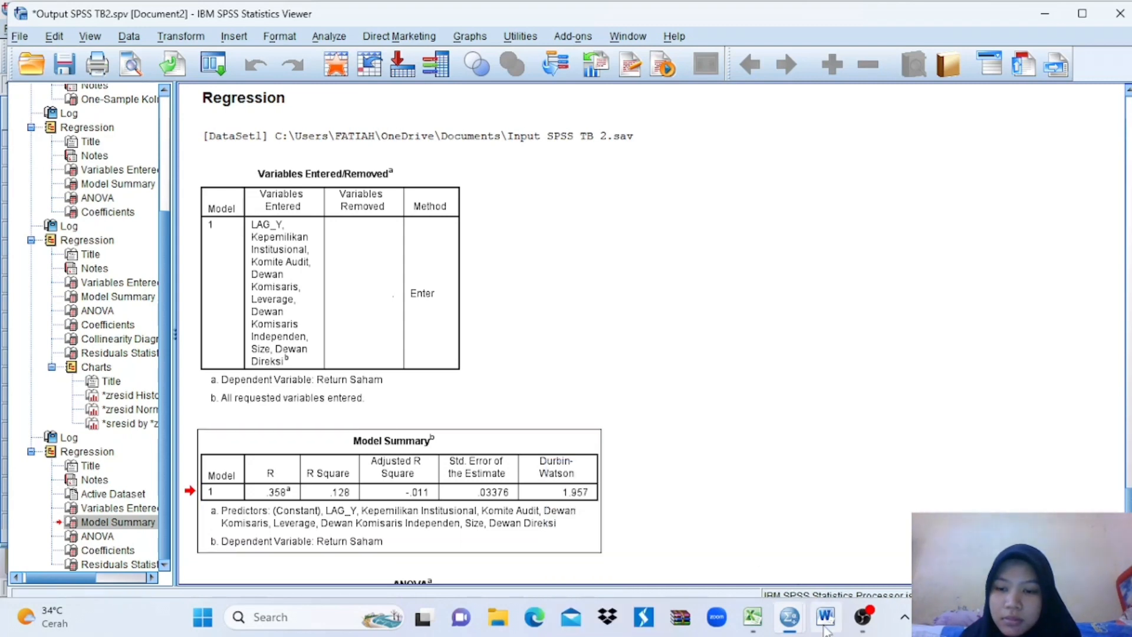
{"action": "mouse_move", "coordinate": [825, 617]}
{"action": "left_click", "coordinate": [831, 555]}
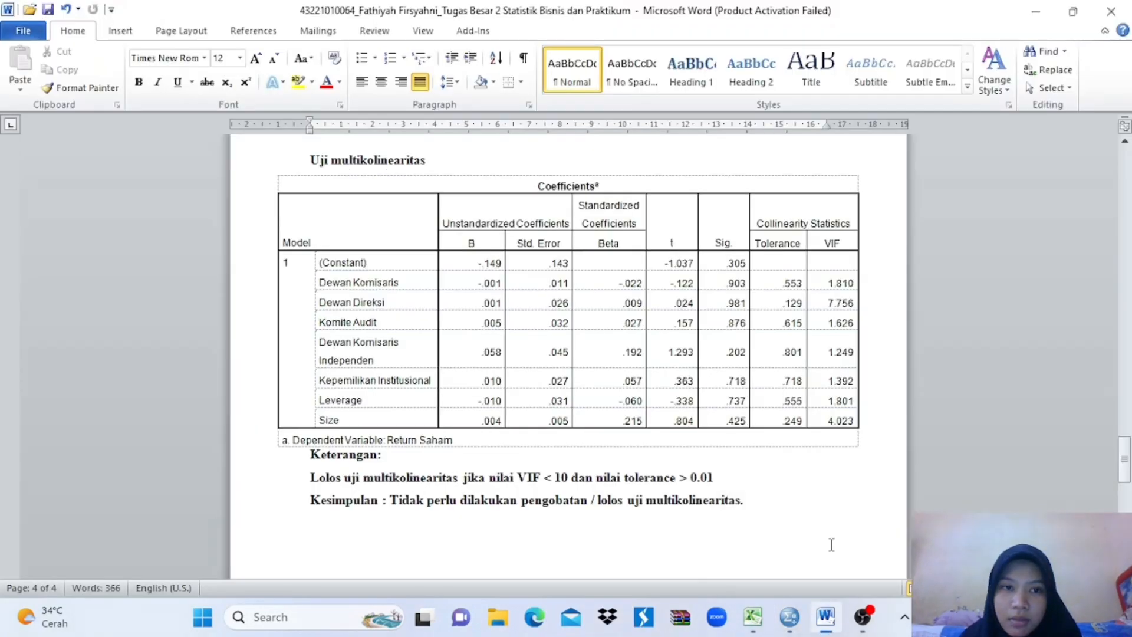
Paste the copied Model Summary table beneath the "Pengobatan Uji Autokorelasi" heading
{"action": "scroll", "coordinate": [609, 537], "scroll_direction": "up", "scroll_amount": 15}
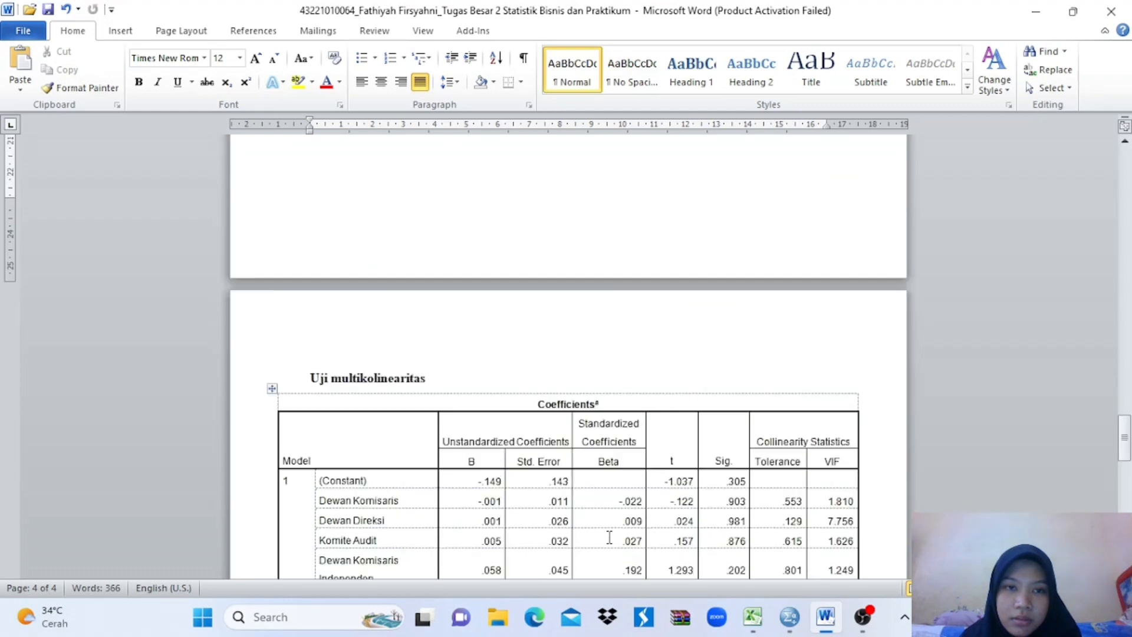
{"action": "scroll", "coordinate": [610, 536], "scroll_direction": "up", "scroll_amount": 2}
{"action": "scroll", "coordinate": [610, 537], "scroll_direction": "down", "scroll_amount": 9}
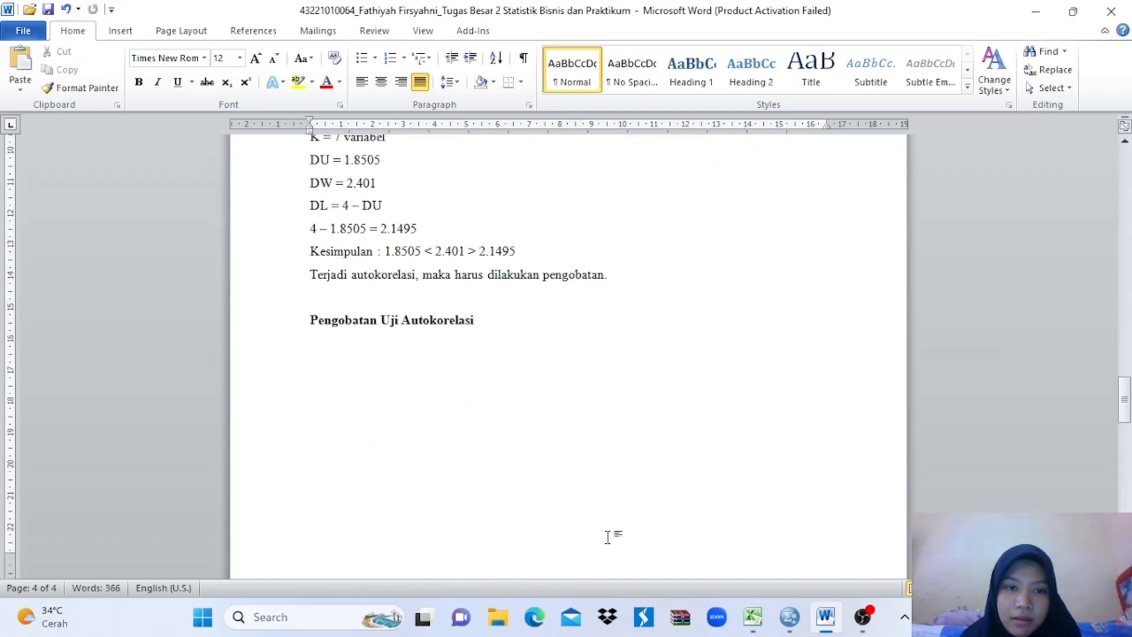
{"action": "key", "text": "Up"}
{"action": "key", "text": "Up"}
{"action": "key", "text": "Up"}
{"action": "key", "text": "Up"}
{"action": "key", "text": "Up"}
{"action": "key", "text": "Up"}
{"action": "key", "text": "Up"}
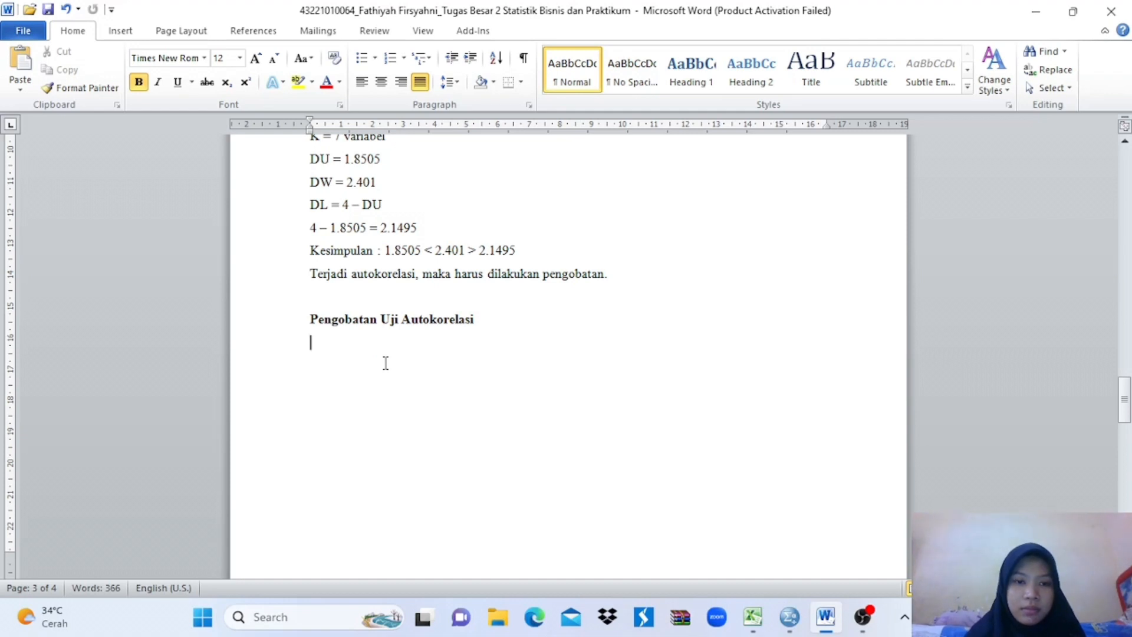
{"action": "key", "text": "ctrl+v"}
{"action": "scroll", "coordinate": [386, 362], "scroll_direction": "down", "scroll_amount": 3}
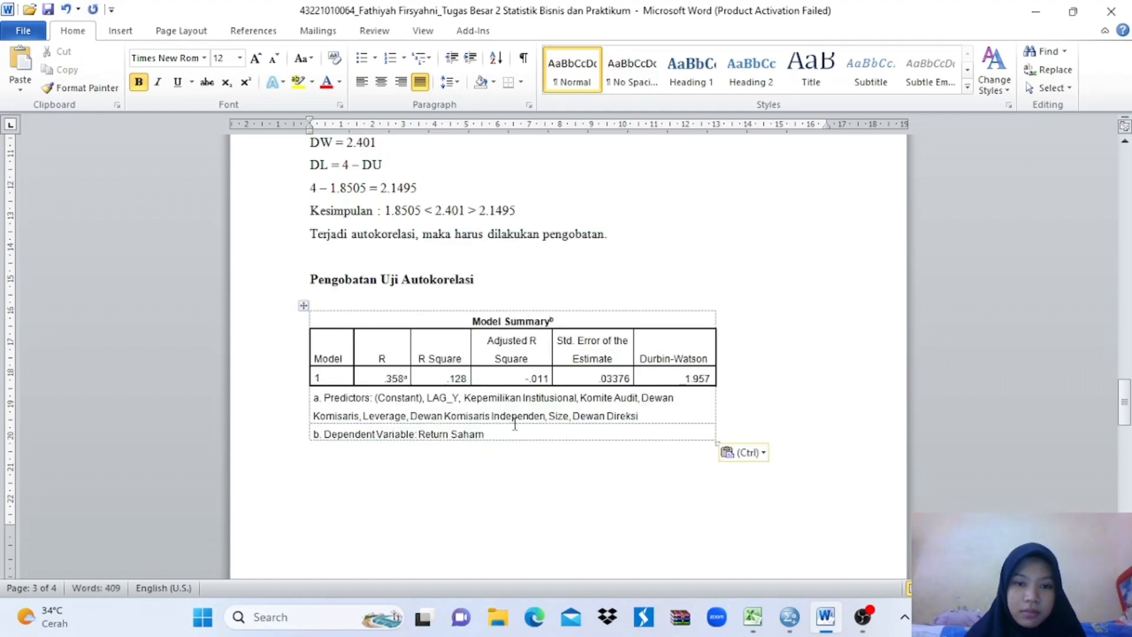
Copy the comparison from the Kesimpulan line to below the pasted table and prefix it with "Sebelum pengobatan:"
{"action": "scroll", "coordinate": [393, 389], "scroll_direction": "up", "scroll_amount": 3}
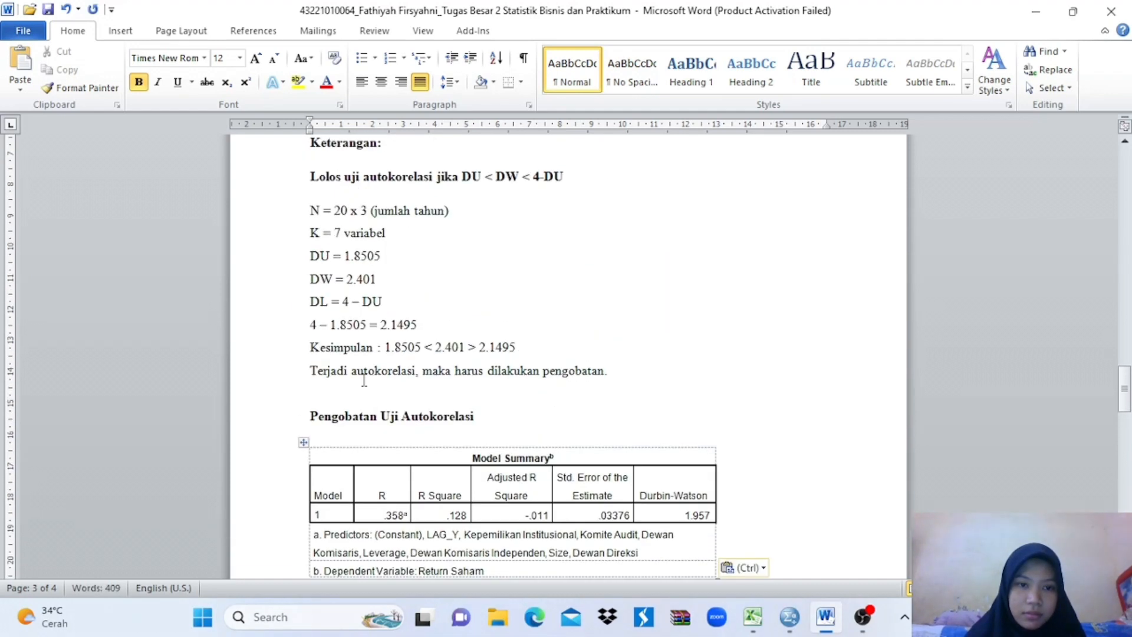
{"action": "left_click_drag", "start_coordinate": [384, 348], "coordinate": [537, 349]}
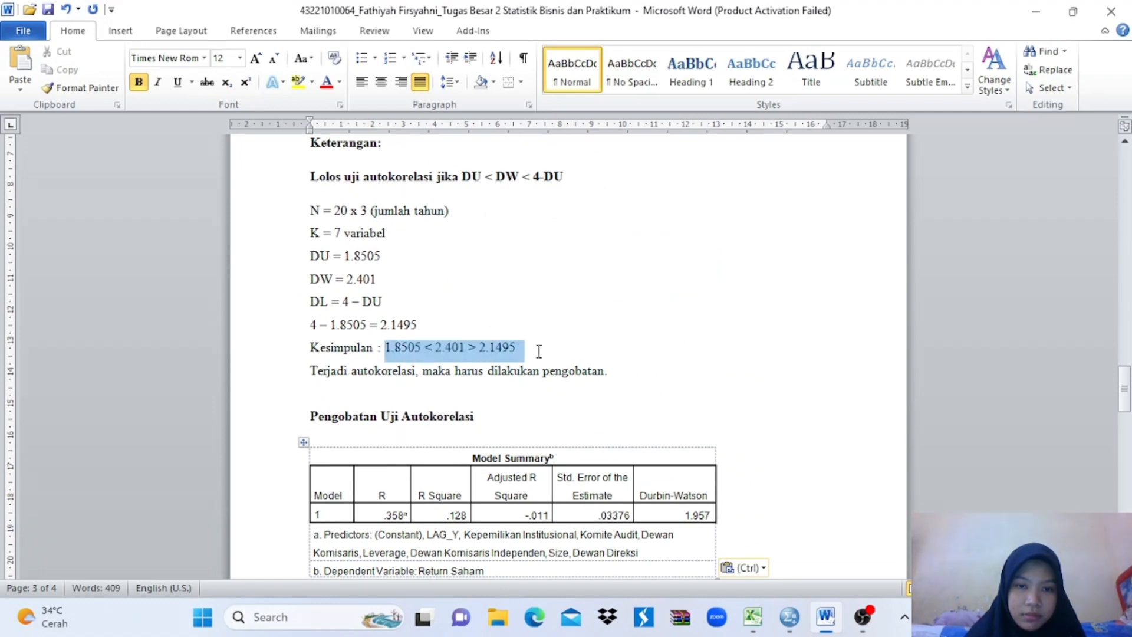
{"action": "scroll", "coordinate": [434, 397], "scroll_direction": "down", "scroll_amount": 2}
{"action": "left_click", "coordinate": [371, 447]}
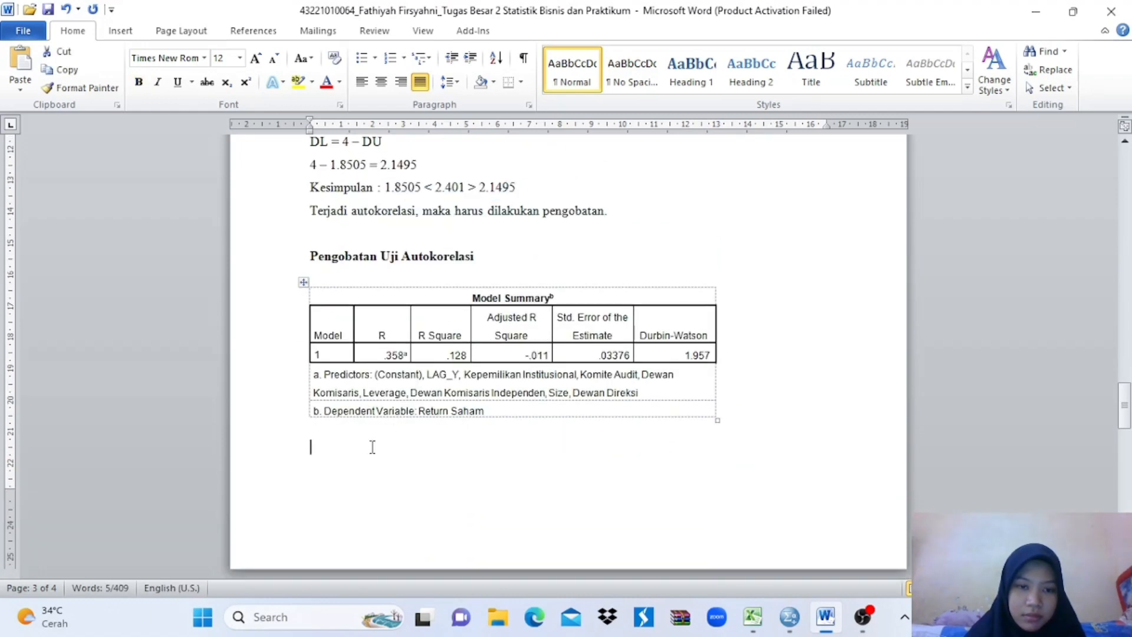
{"action": "key", "text": "ctrl+v"}
{"action": "left_click", "coordinate": [309, 447]}
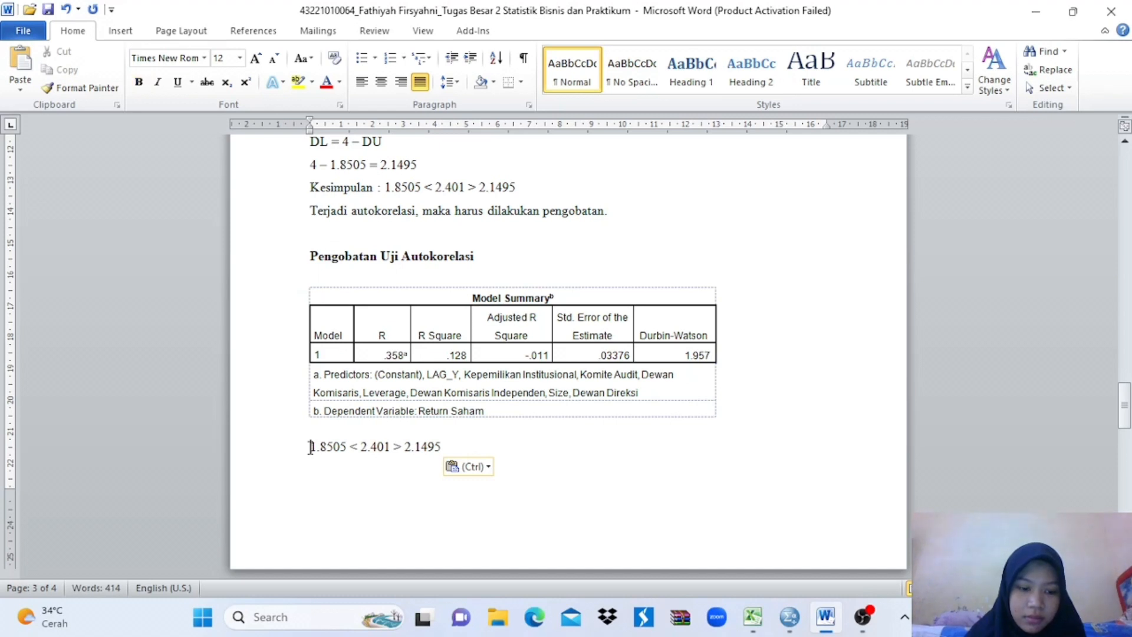
{"action": "type", "text": "Sebelum p"}
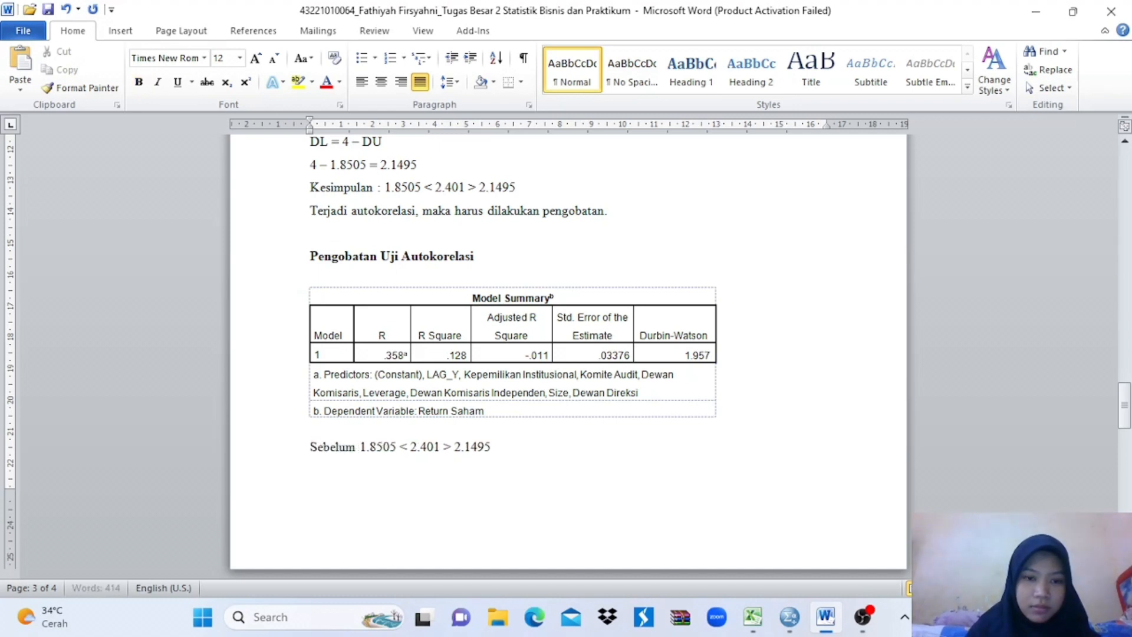
{"action": "type", "text": "engobatan:"}
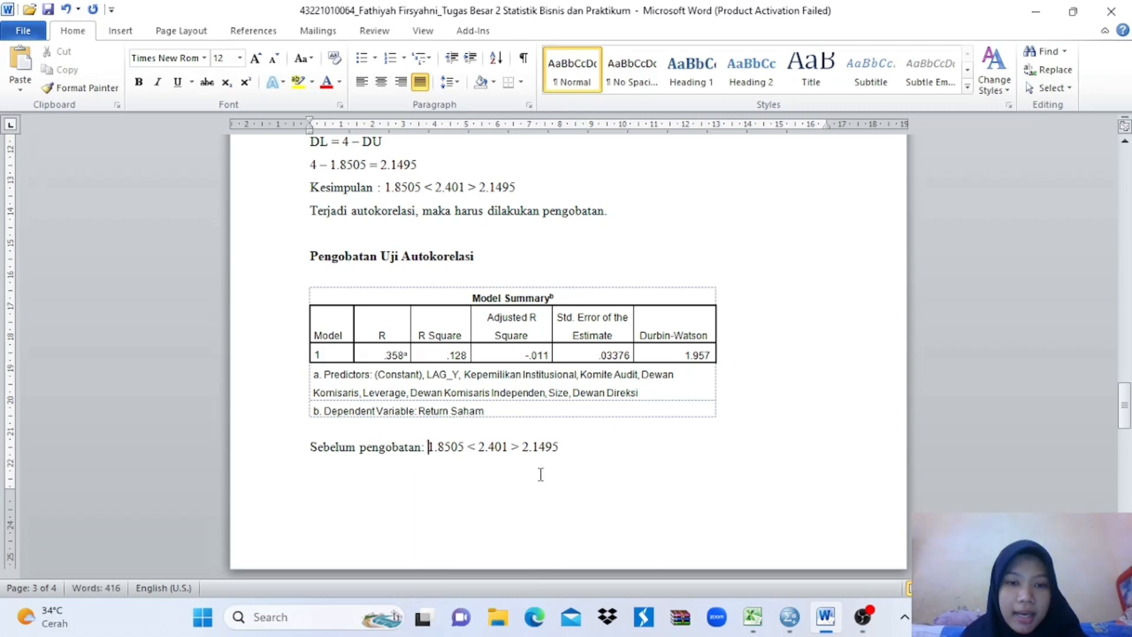
Add a new line labelled "Setelah pengobatan:" below the "Sebelum pengobatan" line
{"action": "scroll", "coordinate": [538, 436], "scroll_direction": "up", "scroll_amount": 5}
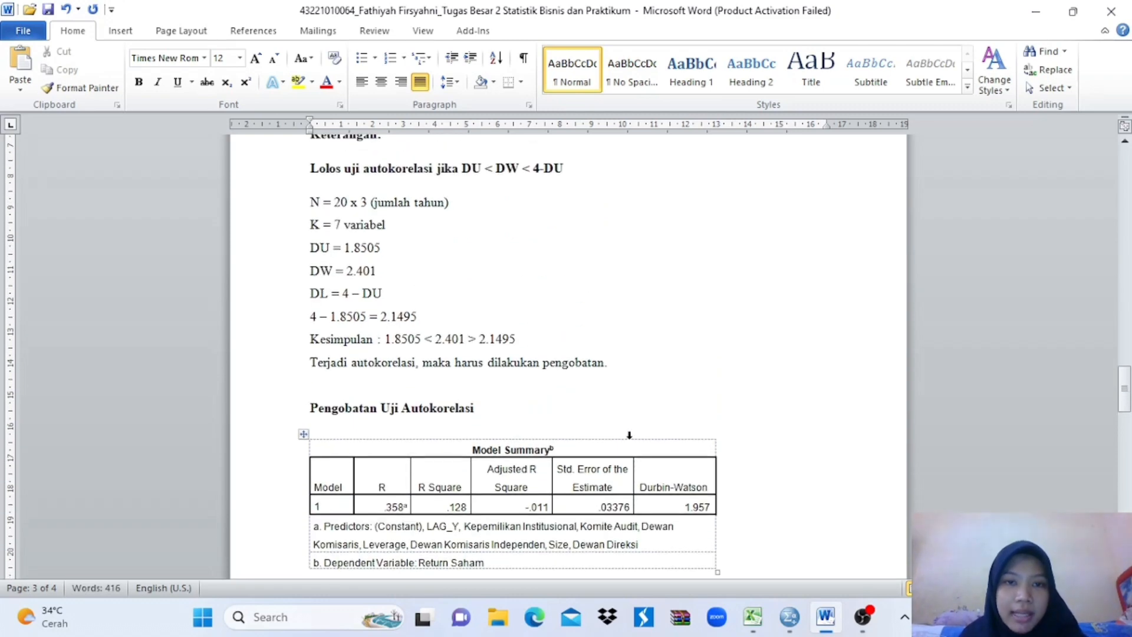
{"action": "scroll", "coordinate": [631, 440], "scroll_direction": "down", "scroll_amount": 3}
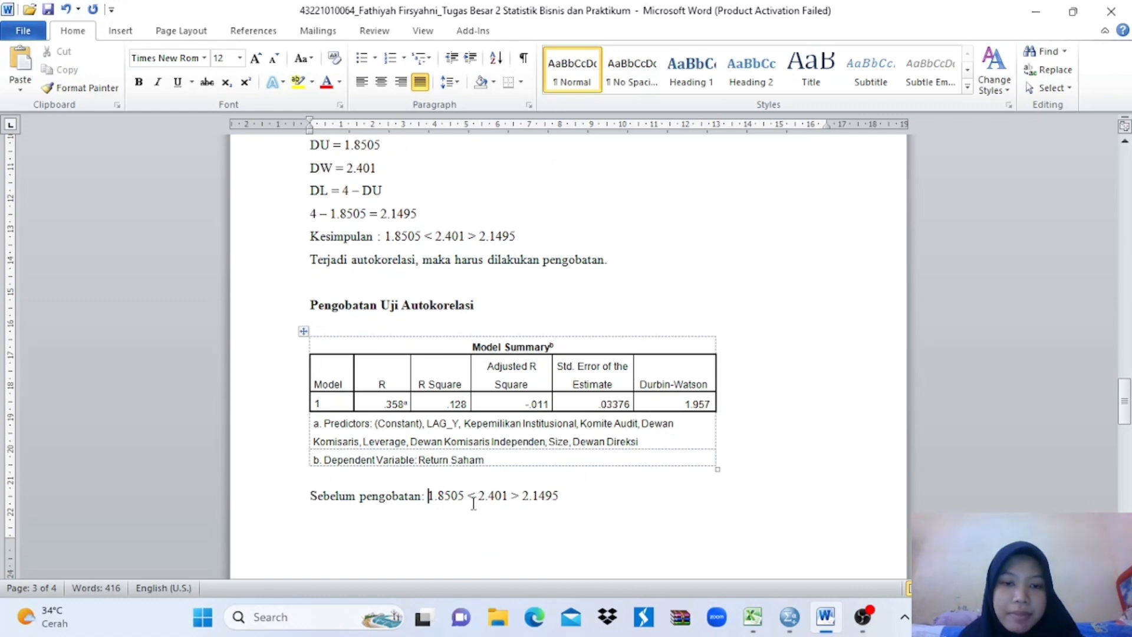
{"action": "scroll", "coordinate": [489, 506], "scroll_direction": "up", "scroll_amount": 3}
{"action": "scroll", "coordinate": [494, 506], "scroll_direction": "down", "scroll_amount": 1}
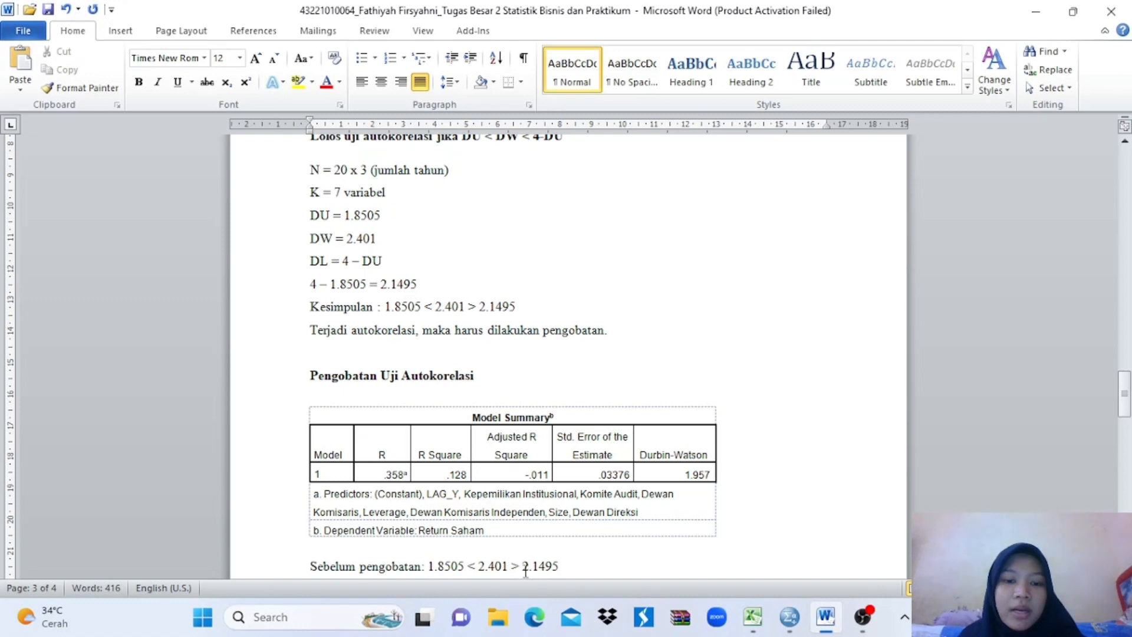
{"action": "scroll", "coordinate": [606, 559], "scroll_direction": "up", "scroll_amount": 1}
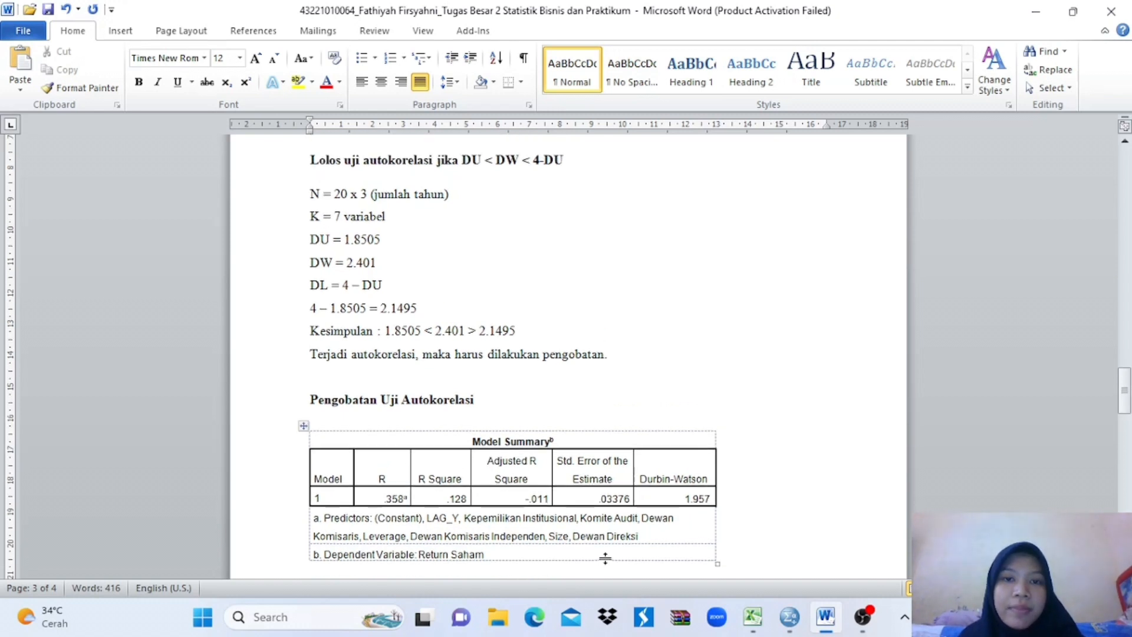
{"action": "scroll", "coordinate": [607, 559], "scroll_direction": "down", "scroll_amount": 1}
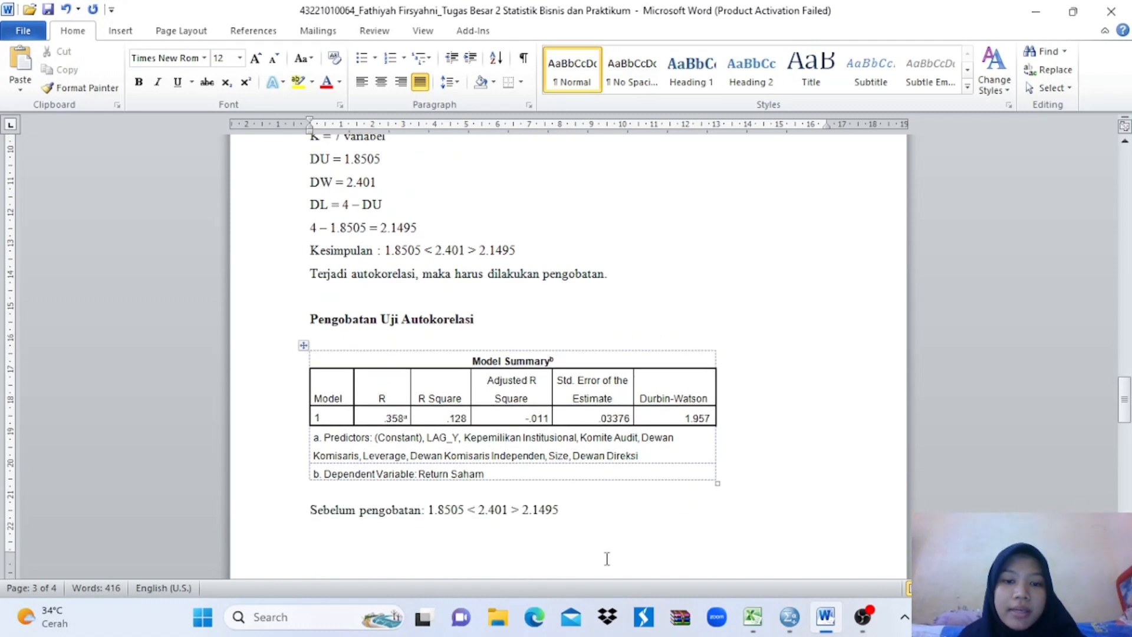
{"action": "left_click", "coordinate": [574, 512]}
{"action": "key", "text": "Return"}
{"action": "type", "text": "Setelah peng"}
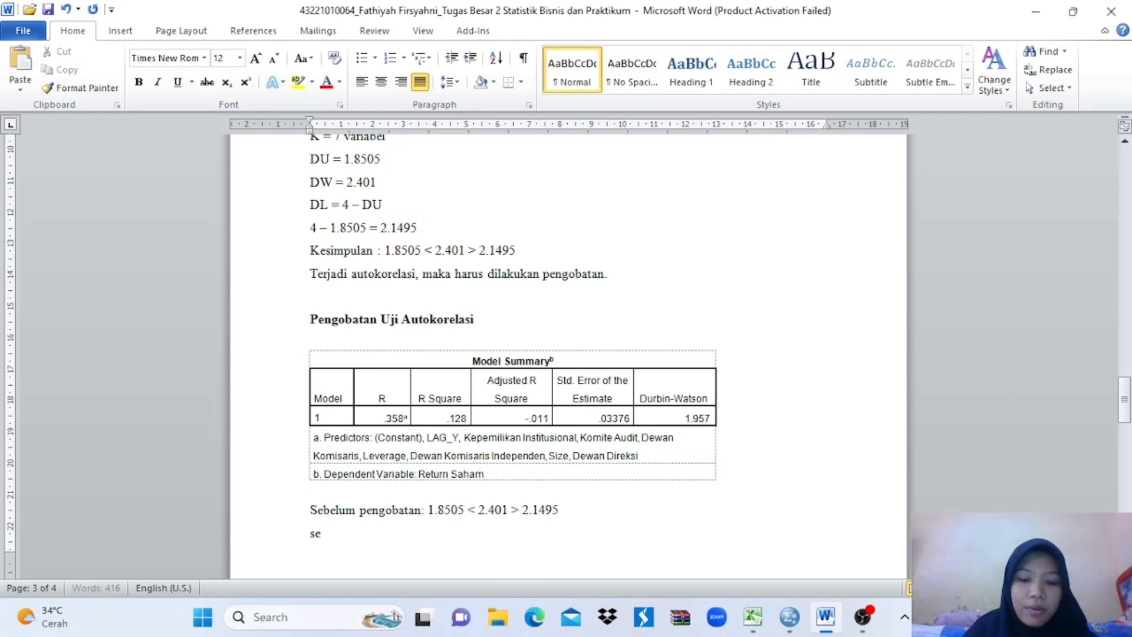
{"action": "type", "text": "obatan:"}
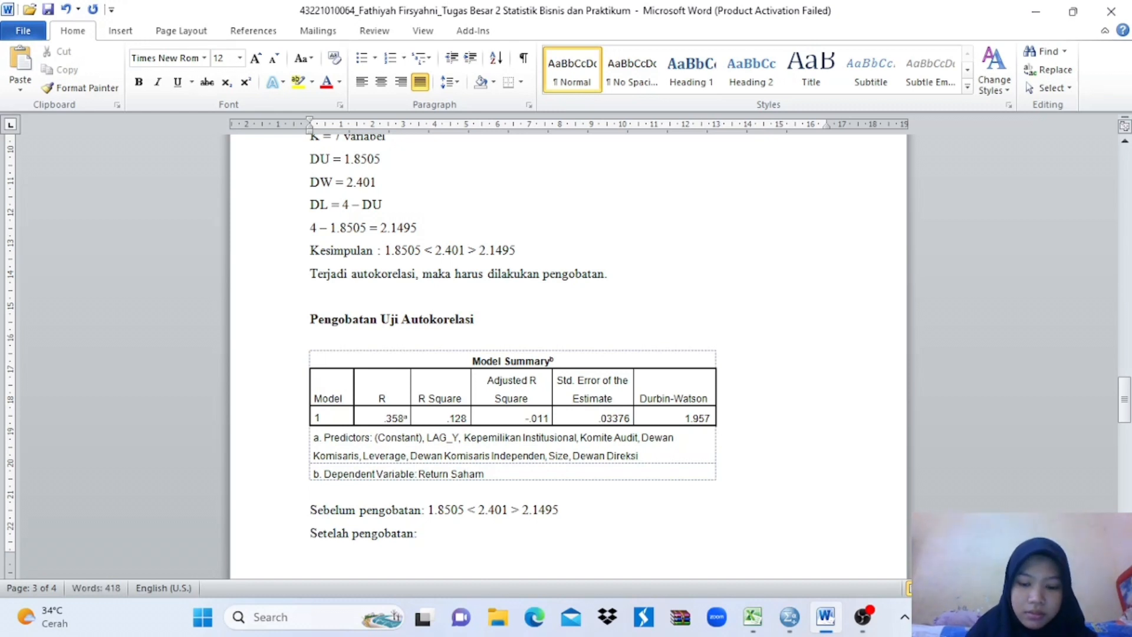
Complete the "Setelah pengobatan" line with the comparison "1.8505 <1.957 < 2.1495"
{"action": "type", "text": " 1.80"}
{"action": "key", "text": "BackSpace"}
{"action": "type", "text": "5"}
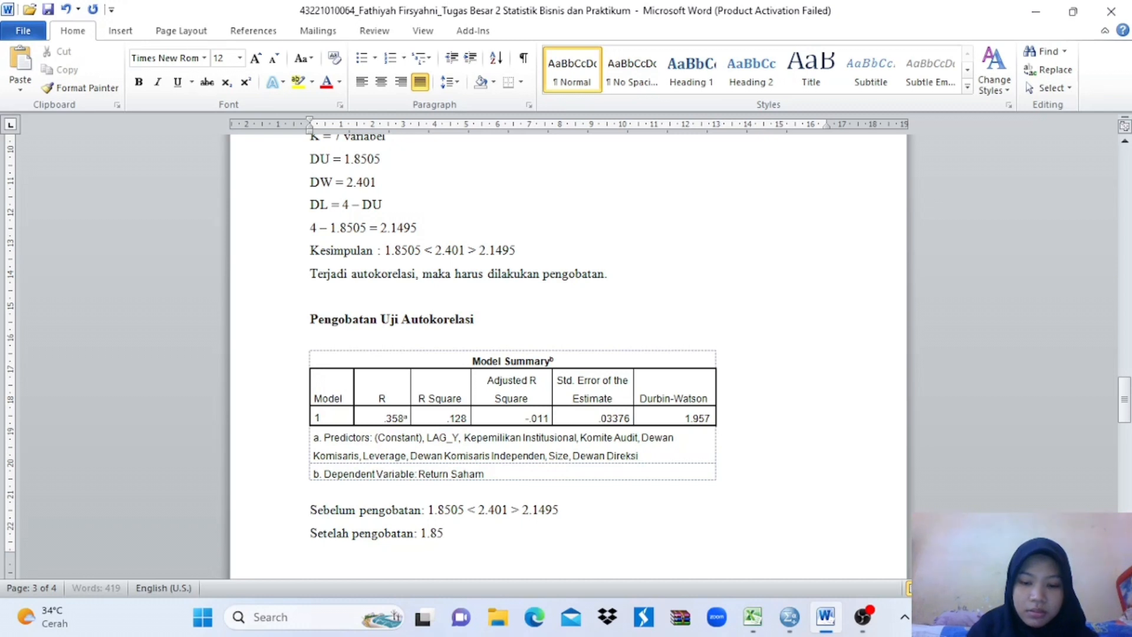
{"action": "type", "text": "05 "}
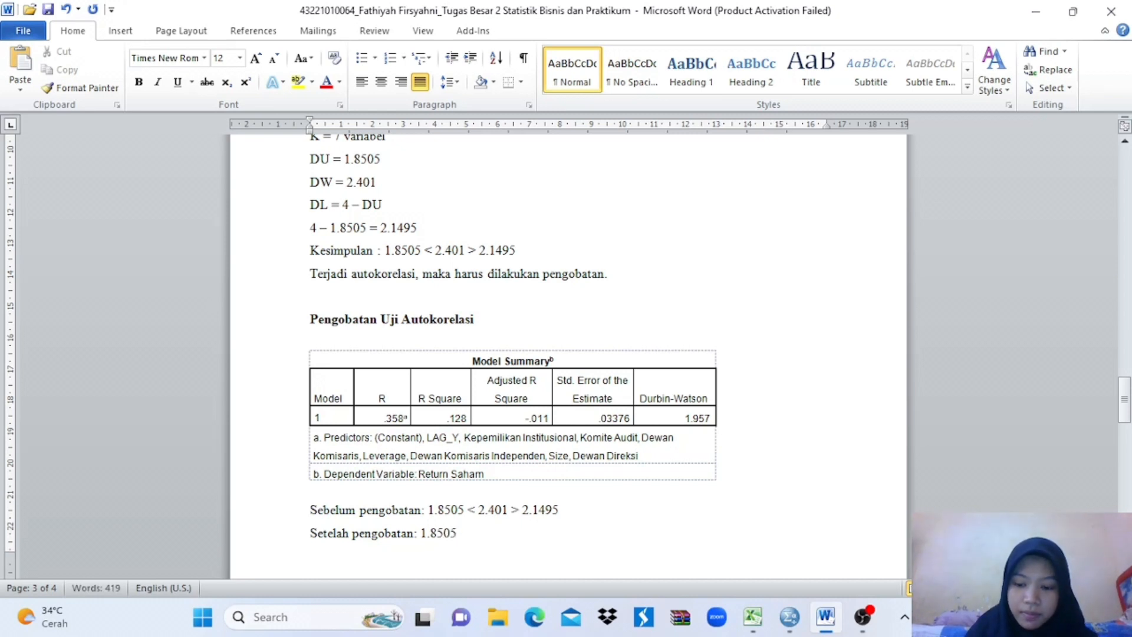
{"action": "type", "text": "<"}
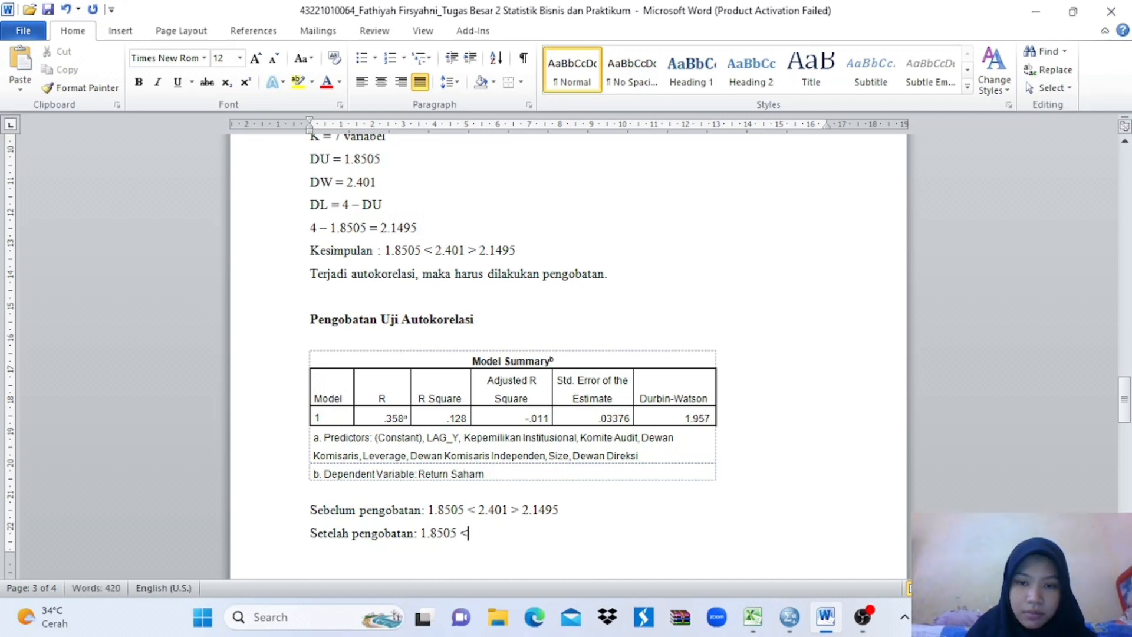
{"action": "type", "text": "1."}
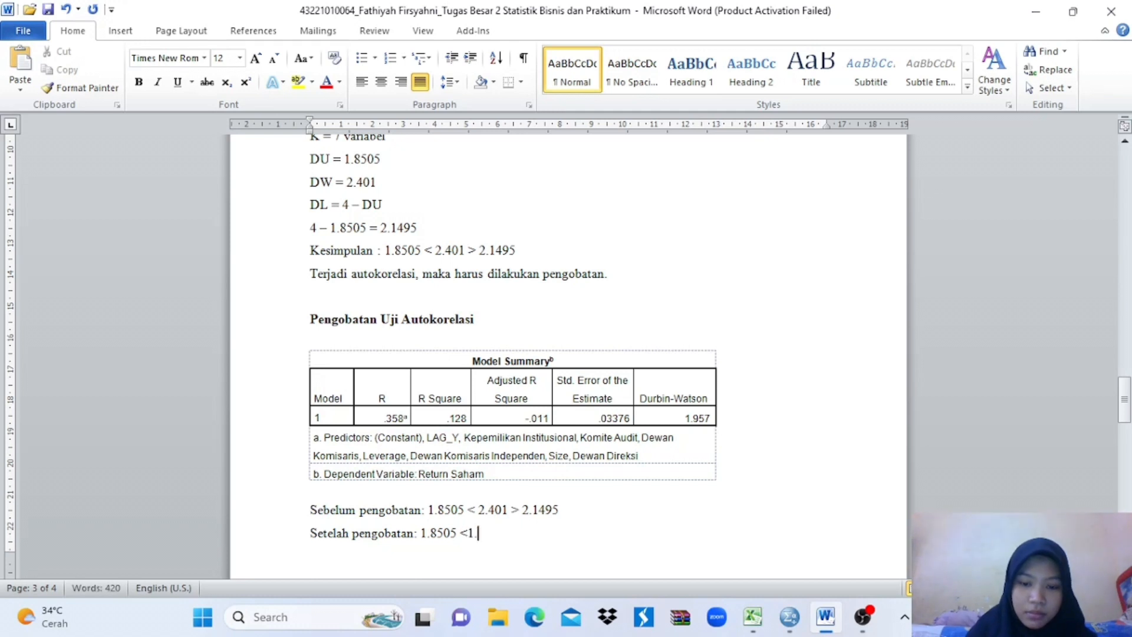
{"action": "type", "text": "957"}
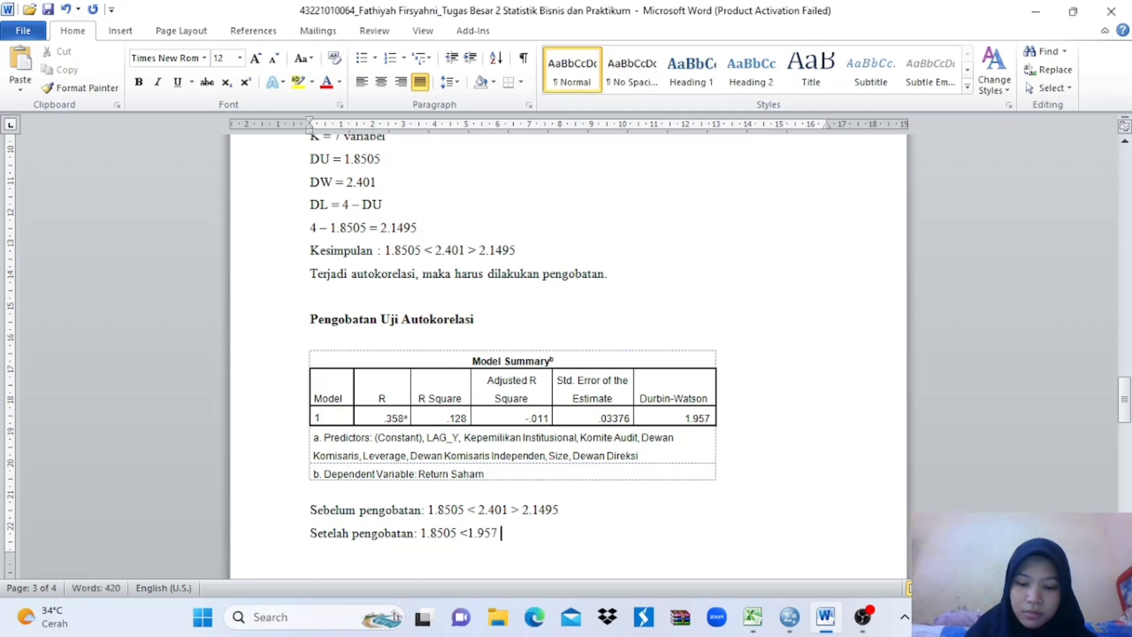
{"action": "type", "text": " < 2."}
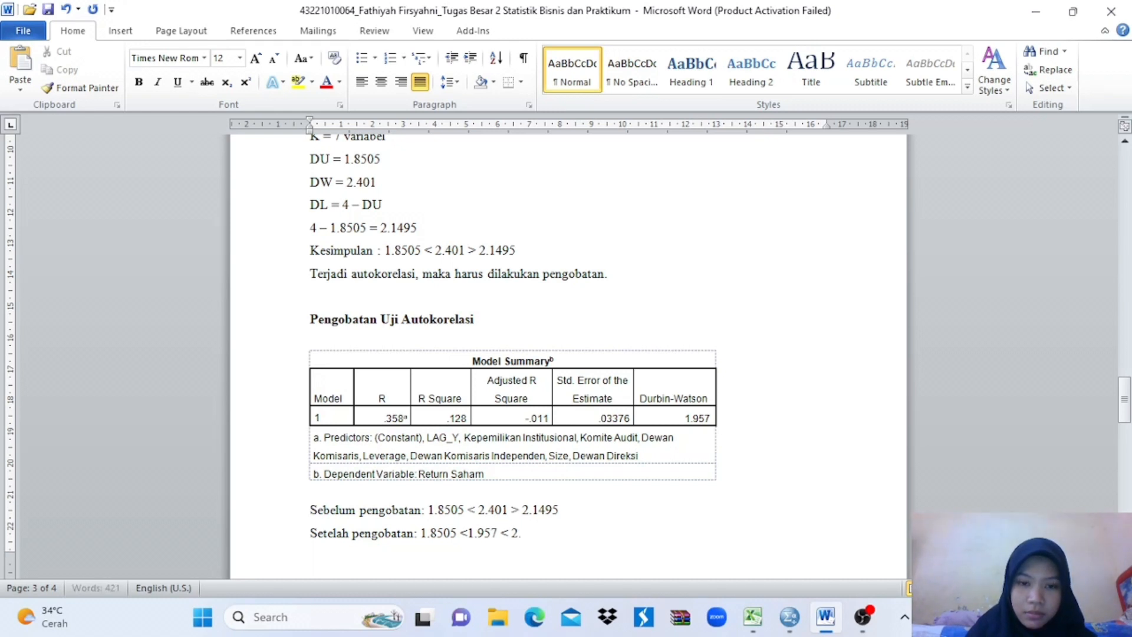
{"action": "type", "text": "14"}
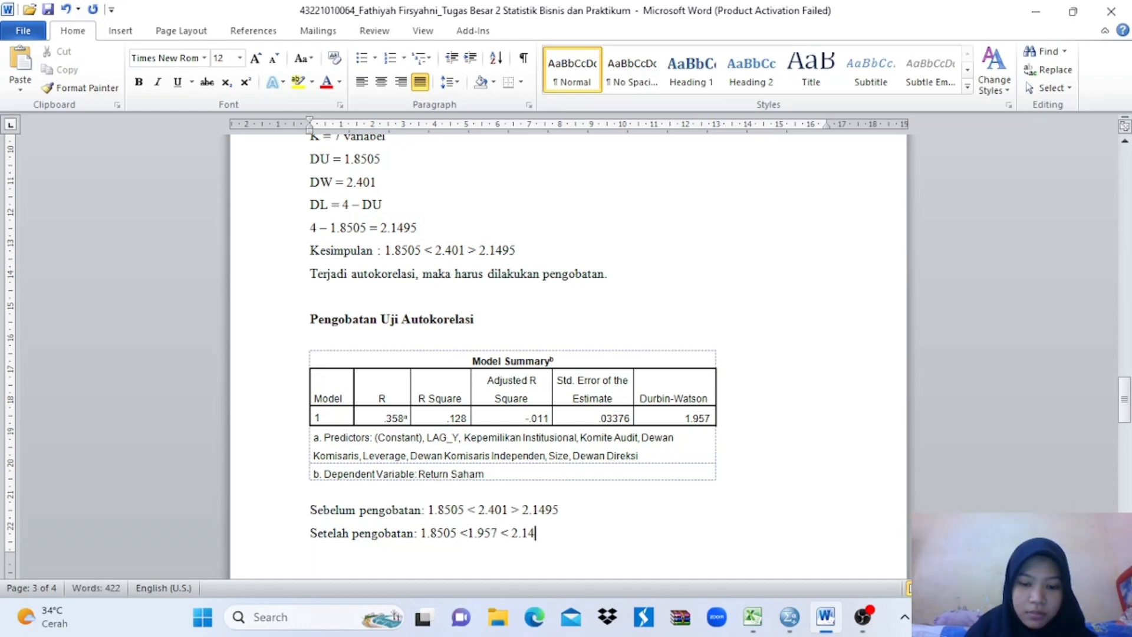
{"action": "type", "text": "95"}
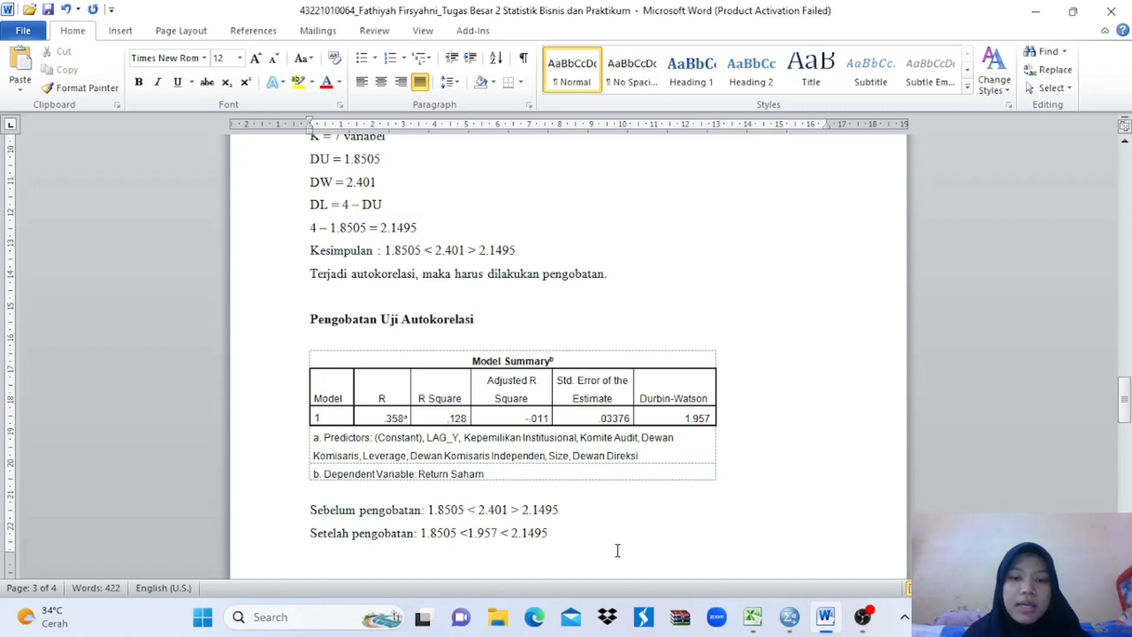
Review the before and after treatment comparisons against the DU, DW and 4-DU values in the autocorrelation section
{"action": "scroll", "coordinate": [513, 554], "scroll_direction": "down", "scroll_amount": 1}
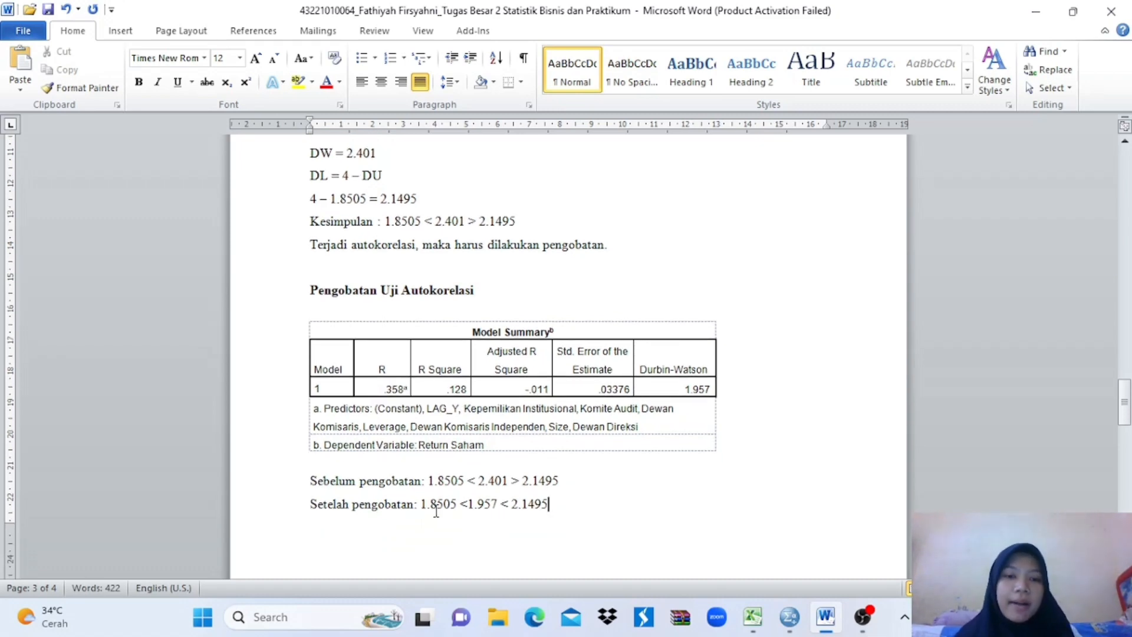
{"action": "scroll", "coordinate": [436, 508], "scroll_direction": "up", "scroll_amount": 3}
{"action": "scroll", "coordinate": [435, 508], "scroll_direction": "up", "scroll_amount": 2}
{"action": "scroll", "coordinate": [435, 511], "scroll_direction": "down", "scroll_amount": 3}
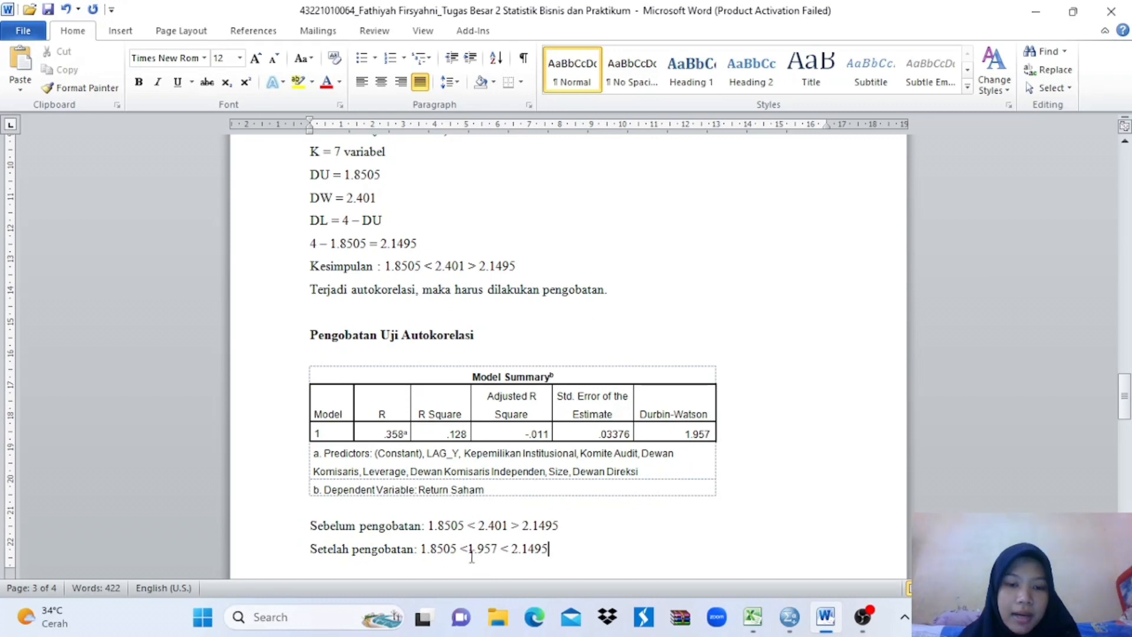
{"action": "scroll", "coordinate": [478, 553], "scroll_direction": "up", "scroll_amount": 1}
{"action": "scroll", "coordinate": [478, 552], "scroll_direction": "up", "scroll_amount": 1}
{"action": "scroll", "coordinate": [477, 553], "scroll_direction": "down", "scroll_amount": 2}
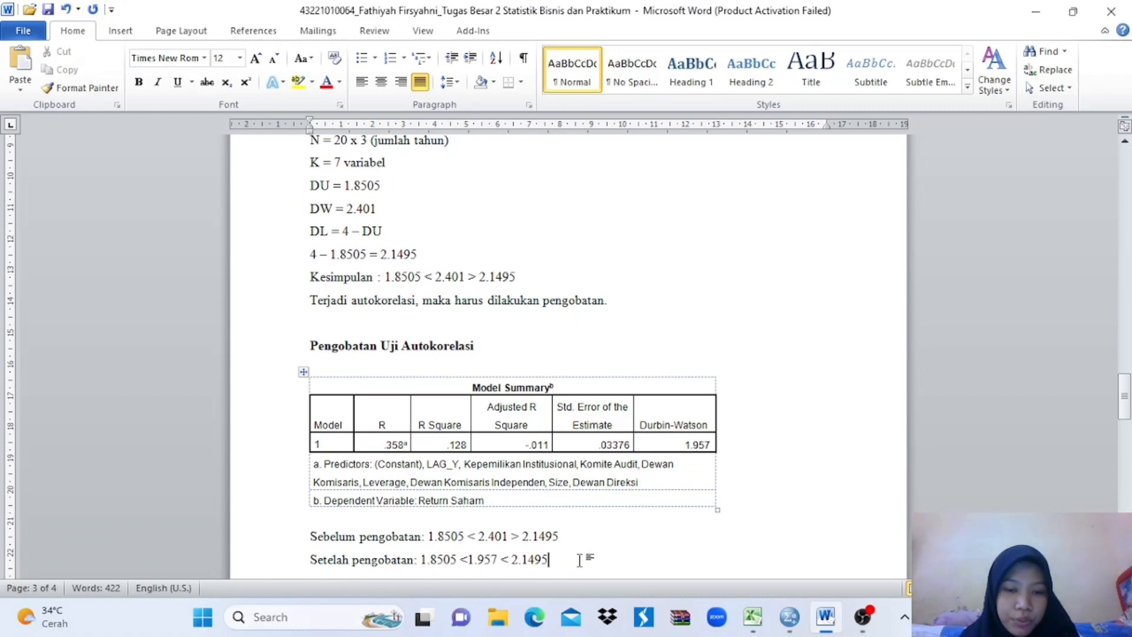
{"action": "scroll", "coordinate": [594, 530], "scroll_direction": "down", "scroll_amount": 1}
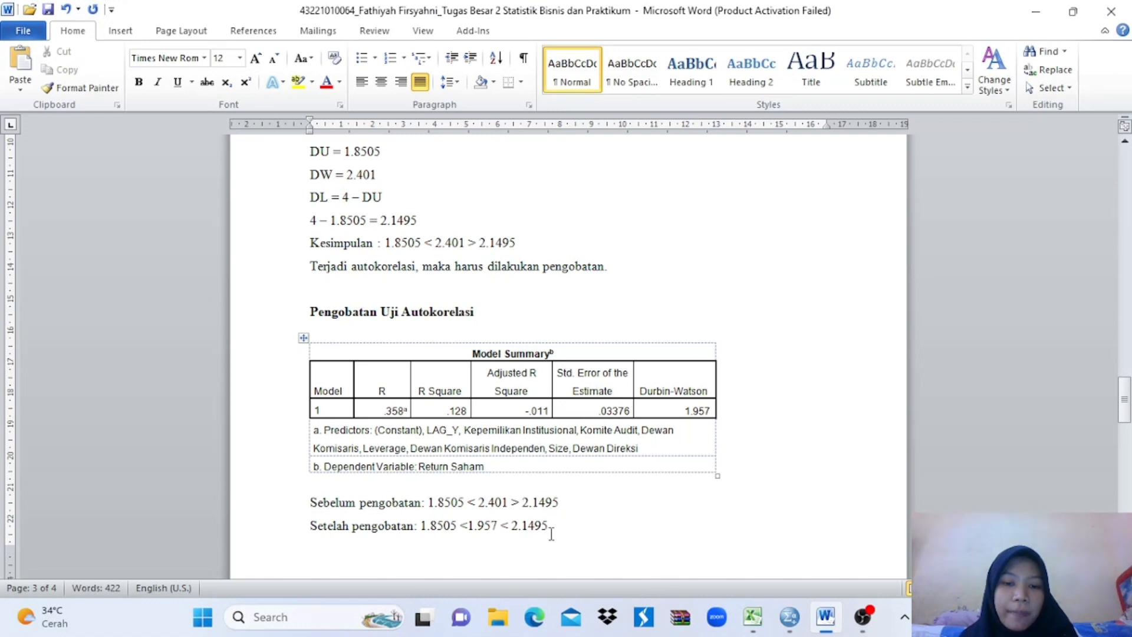
Add the line "Kesimpulan: Pengobatan Uji Autokorelasi telah berhasil." below the treatment comparisons
{"action": "key", "text": "Return"}
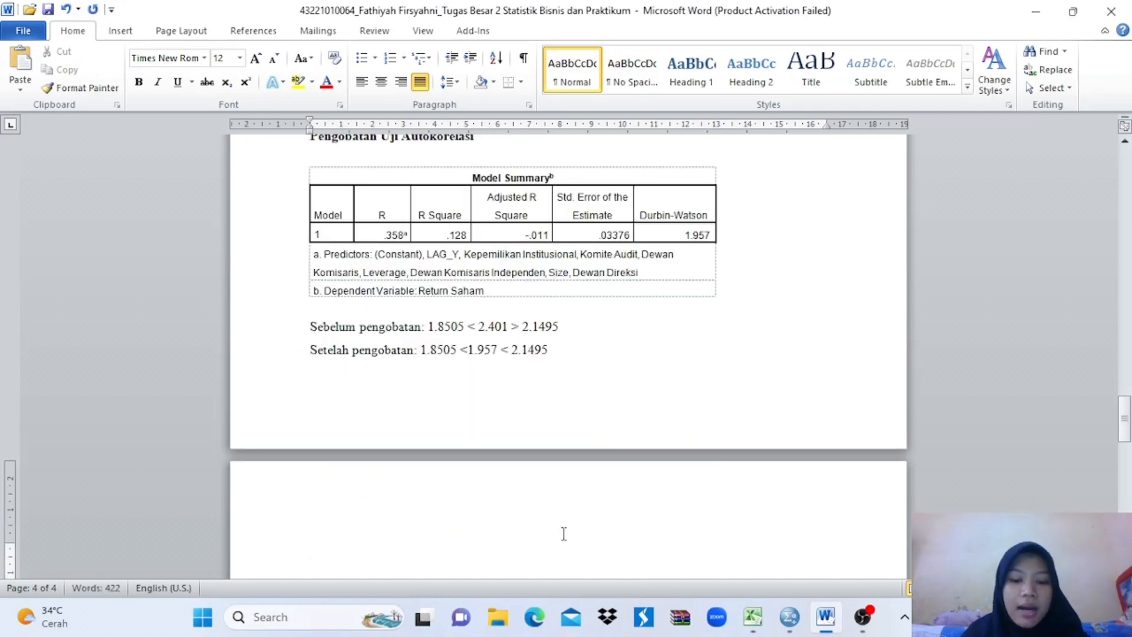
{"action": "type", "text": "kesi"}
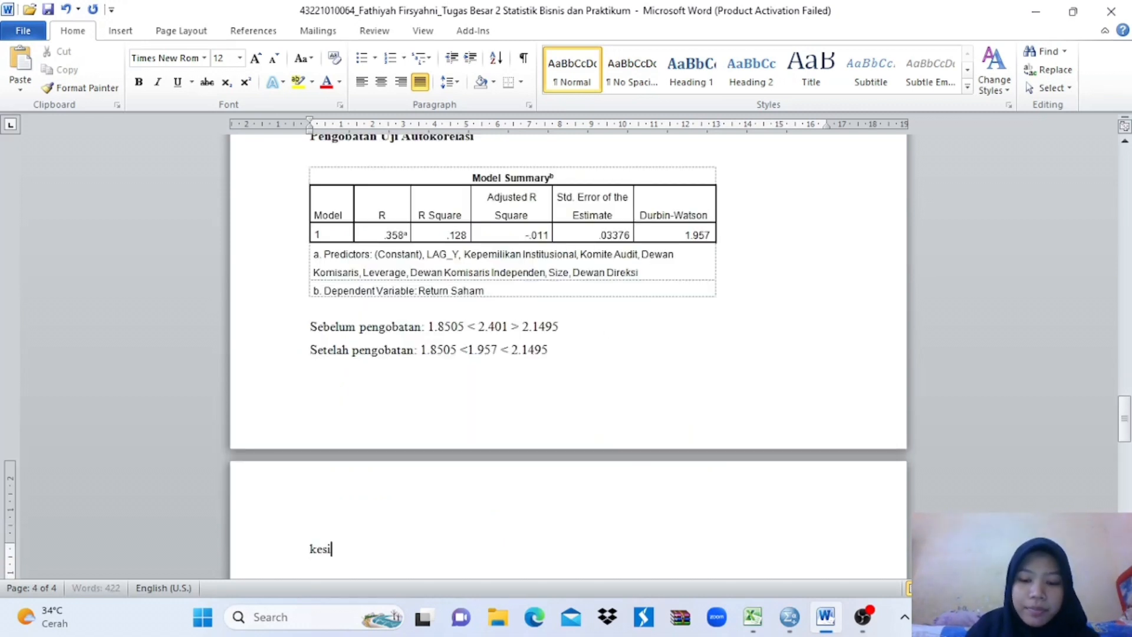
{"action": "type", "text": "mpulan:"}
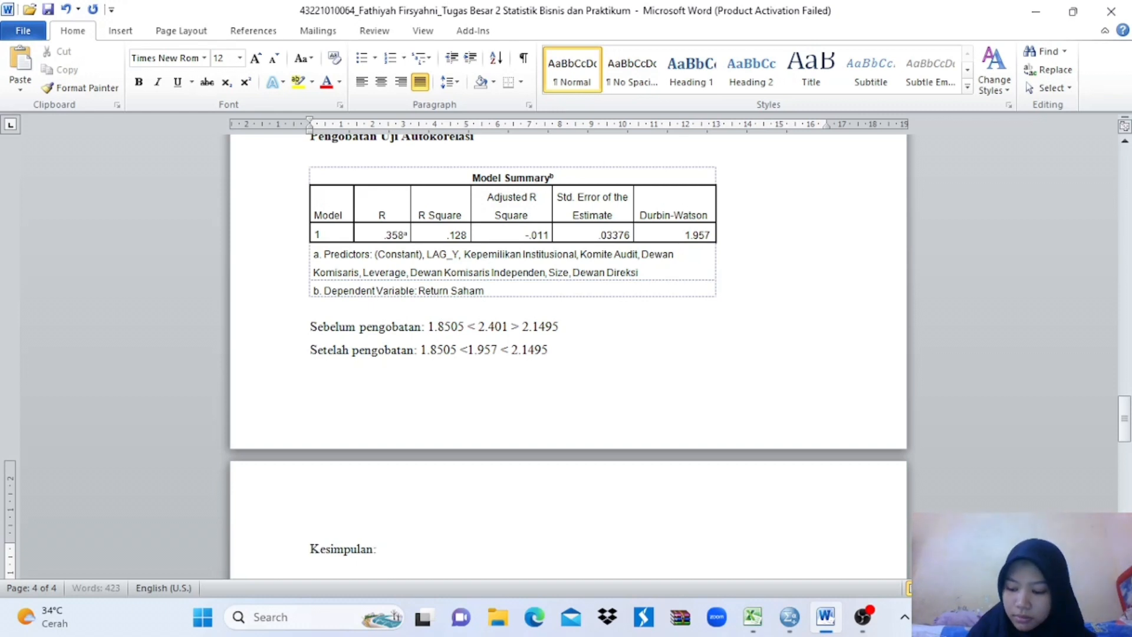
{"action": "type", "text": " Pengob"}
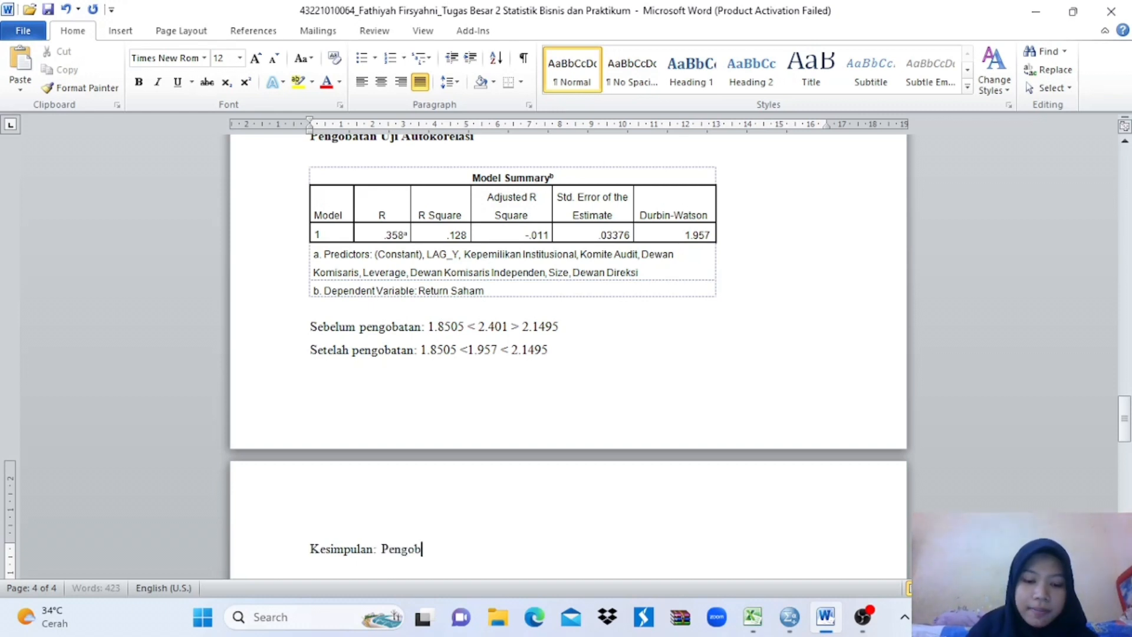
{"action": "type", "text": "atan "}
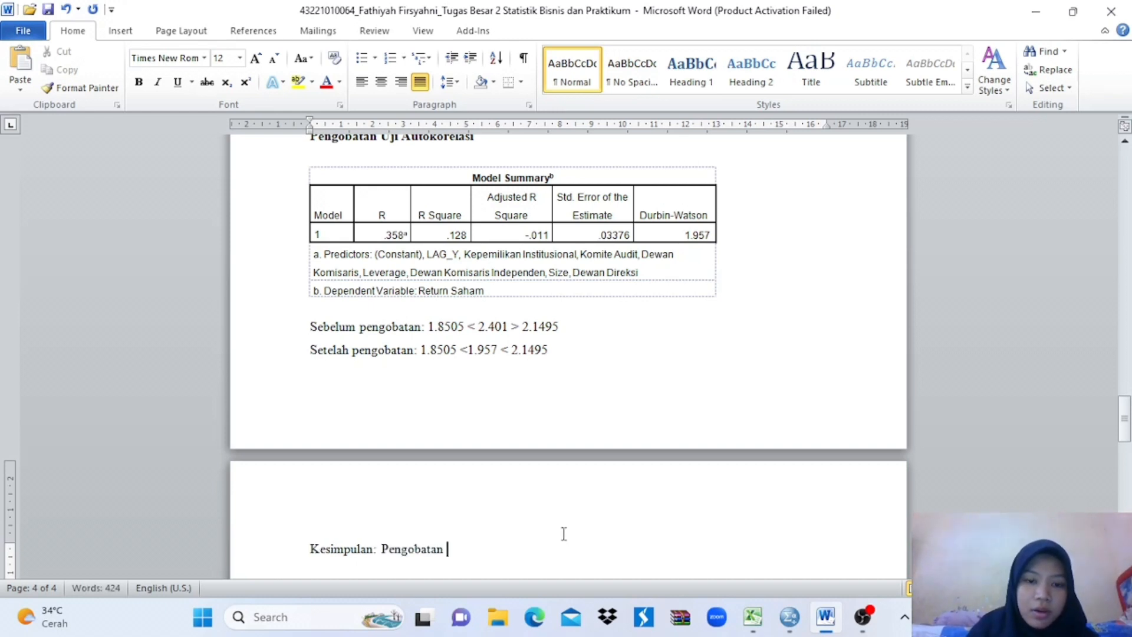
{"action": "type", "text": "Uji Aut"}
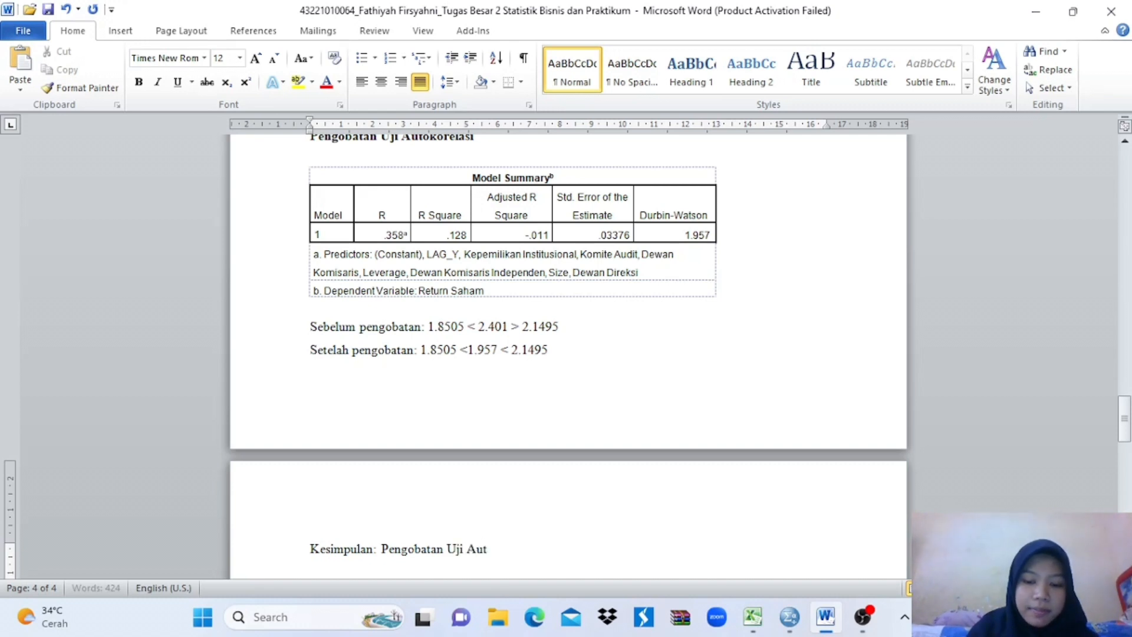
{"action": "type", "text": "okorelasi telah berhasil."}
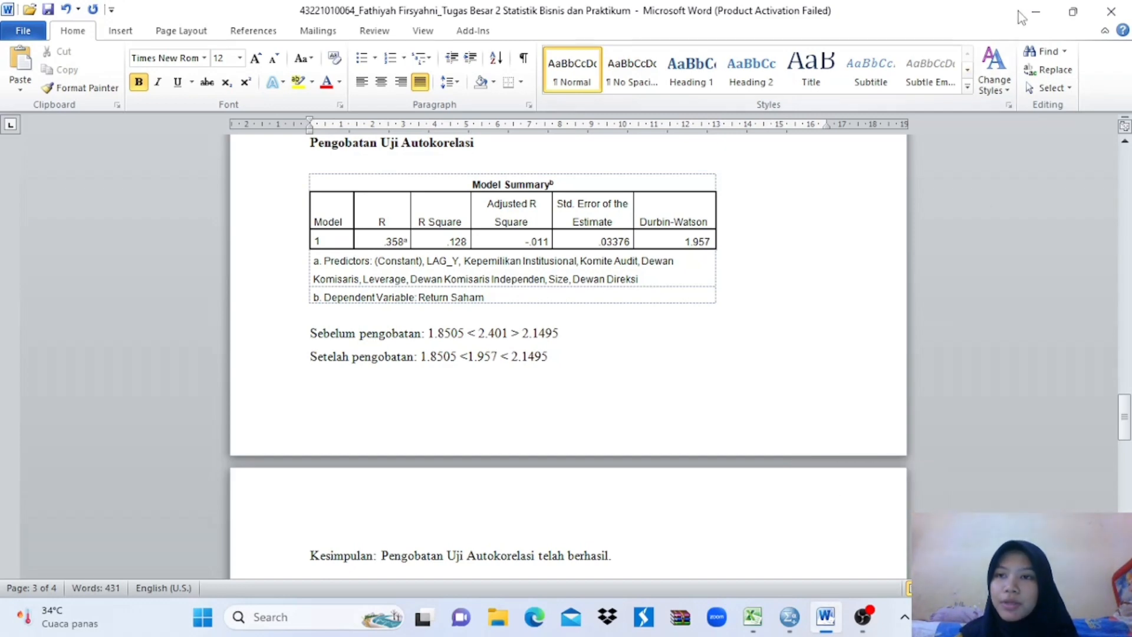
Switch to the SPSS data editor and reset the Compute Variable settings, naming the target variable LNDK
{"action": "left_click", "coordinate": [1036, 11]}
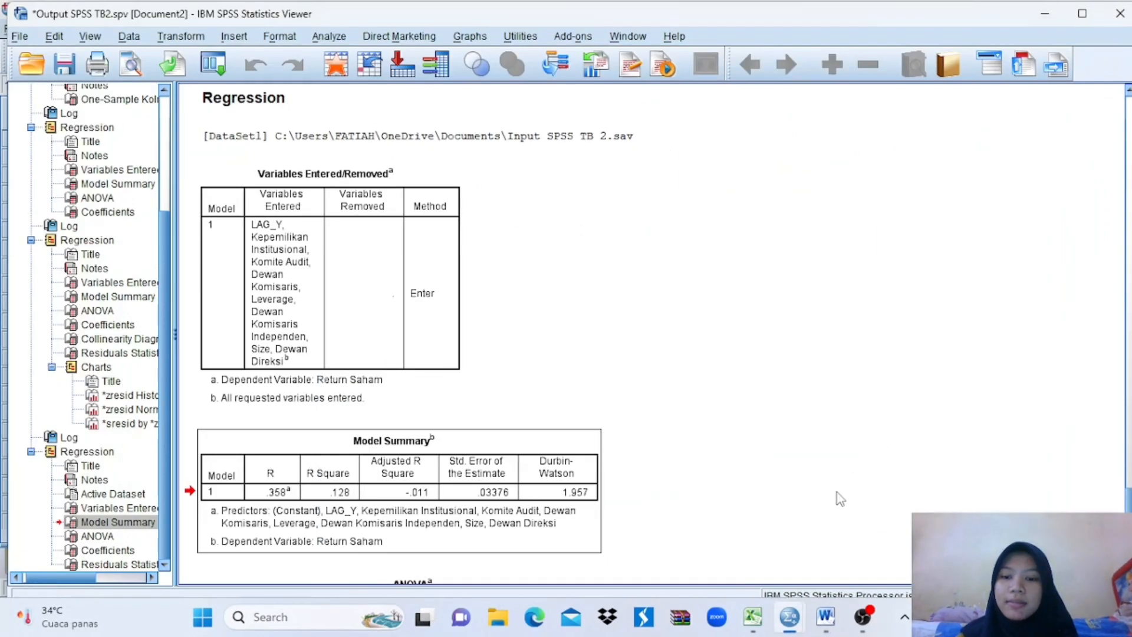
{"action": "mouse_move", "coordinate": [791, 617]}
{"action": "left_click", "coordinate": [748, 542]}
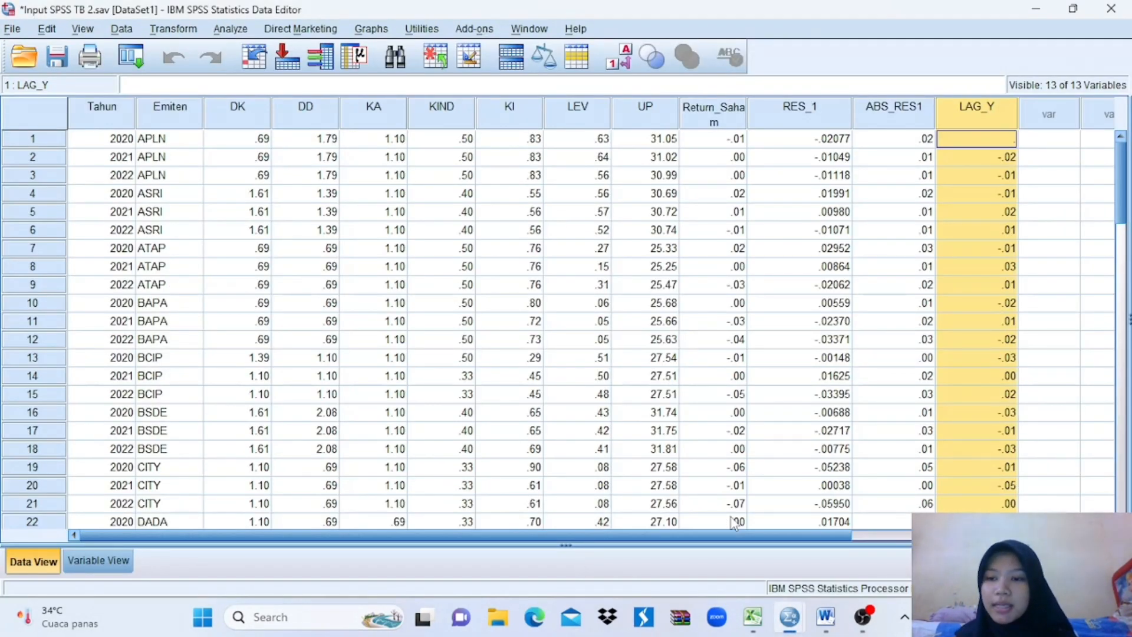
{"action": "left_click", "coordinate": [169, 33]}
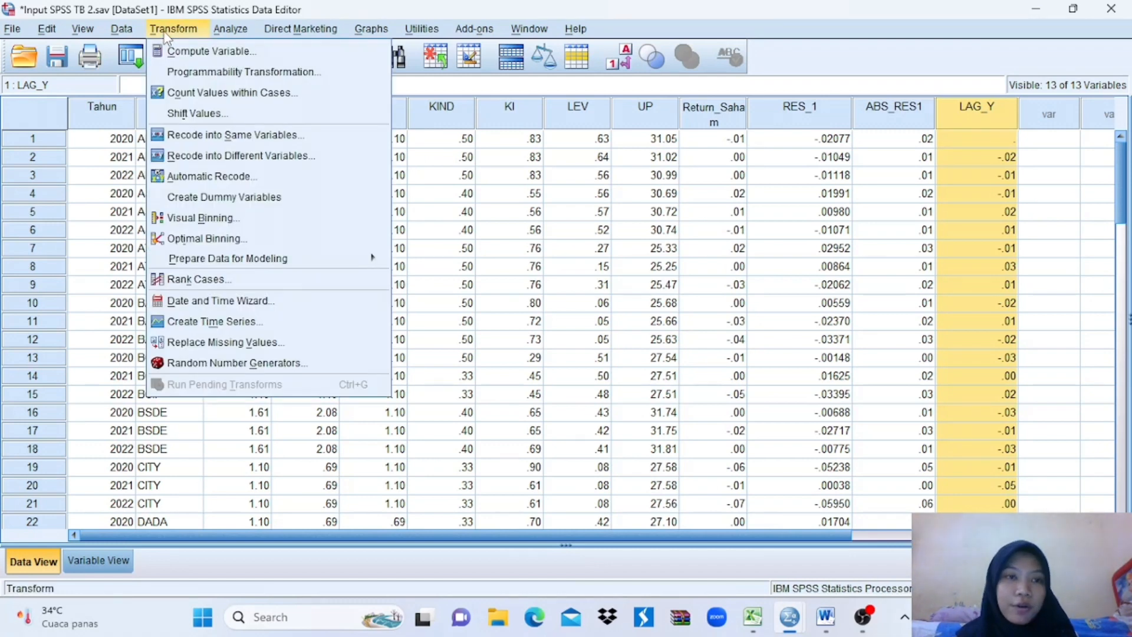
{"action": "left_click", "coordinate": [217, 52]}
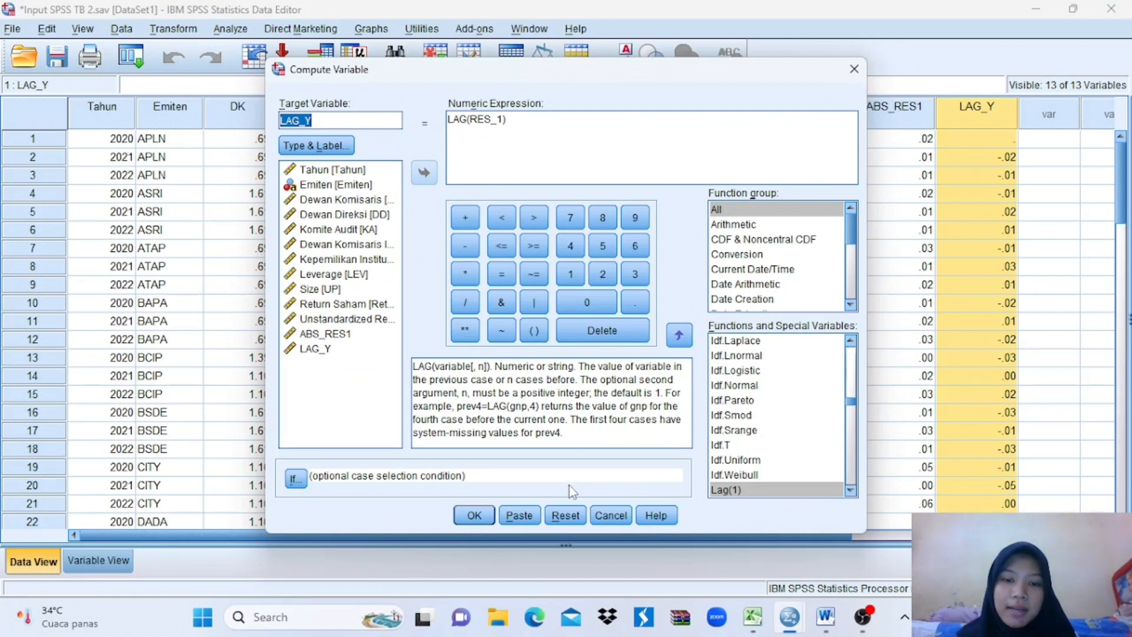
{"action": "left_click", "coordinate": [566, 516]}
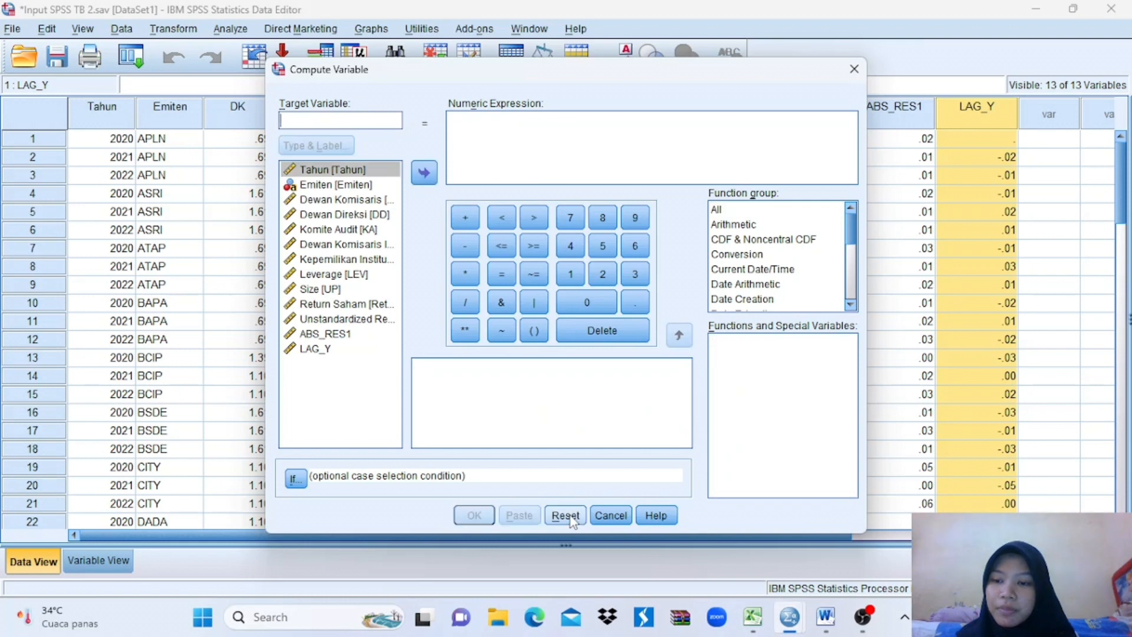
{"action": "left_click", "coordinate": [349, 122]}
{"action": "type", "text": "LN"}
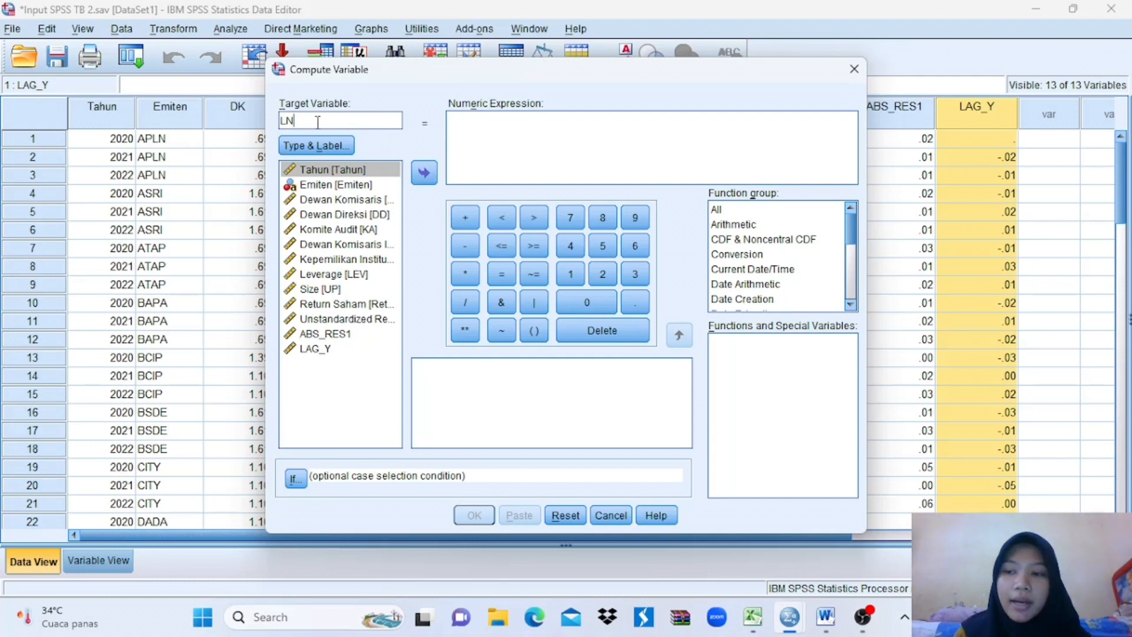
{"action": "type", "text": "DK"}
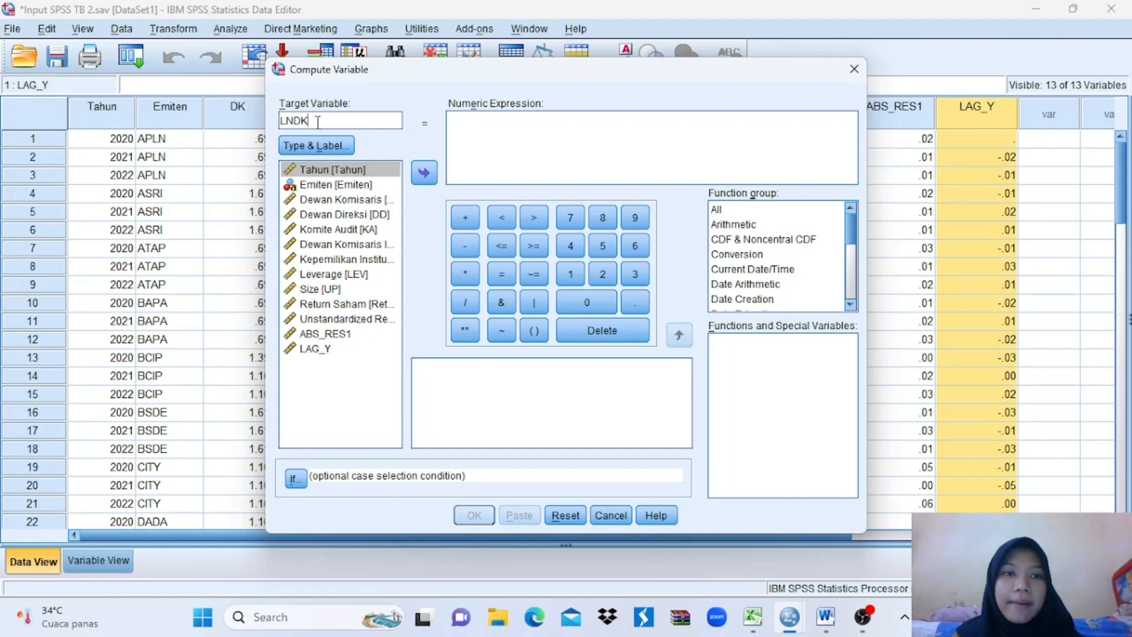
Compute LNDK with the Ln function applied to Dewan Komisaris, LN(DK), and return to the dataset
{"action": "left_click", "coordinate": [717, 210]}
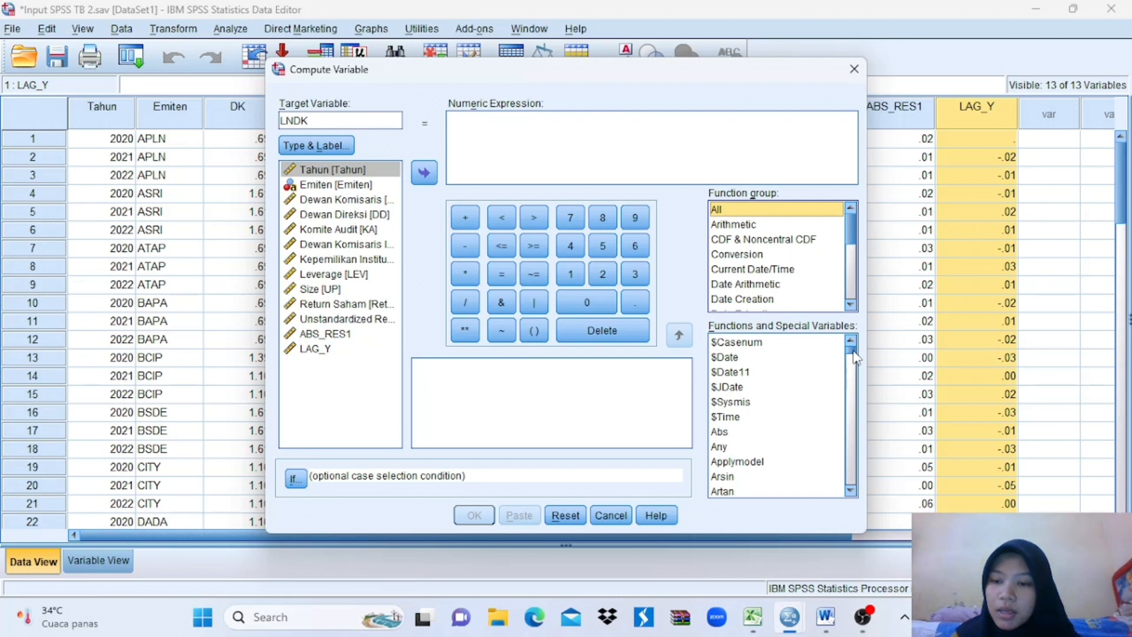
{"action": "left_click_drag", "start_coordinate": [853, 352], "coordinate": [854, 411]}
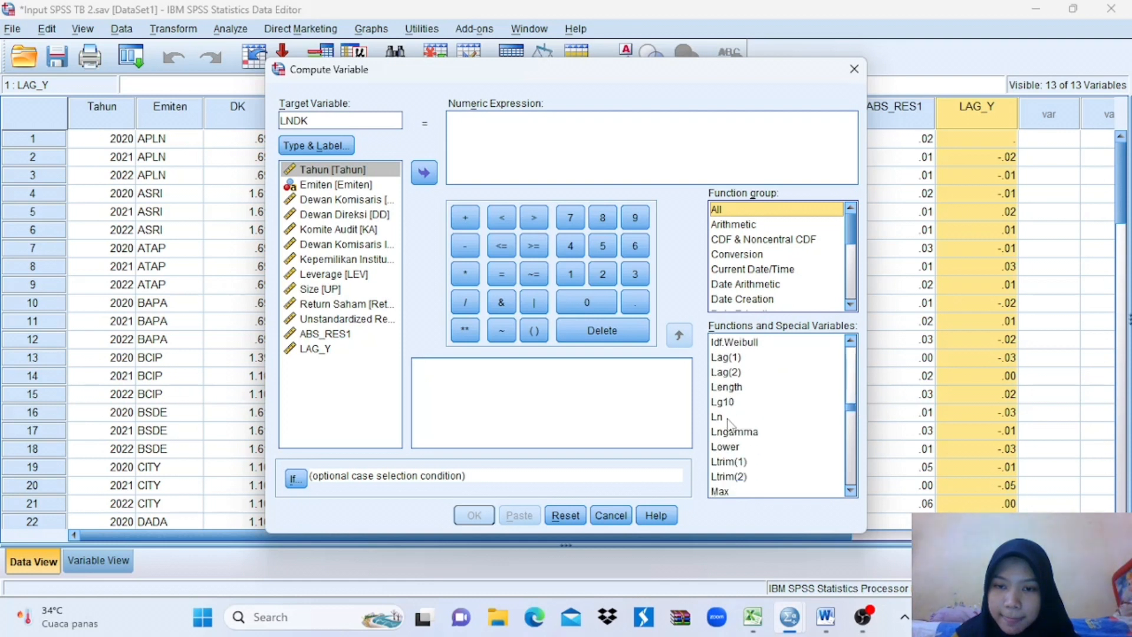
{"action": "left_click", "coordinate": [728, 418]}
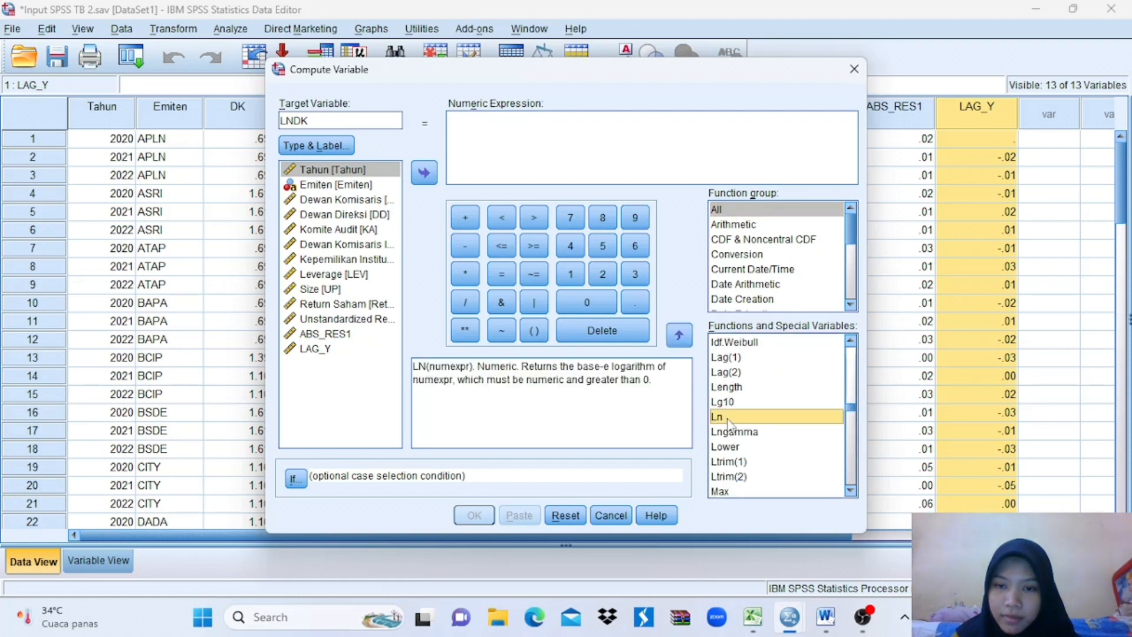
{"action": "left_click", "coordinate": [680, 336]}
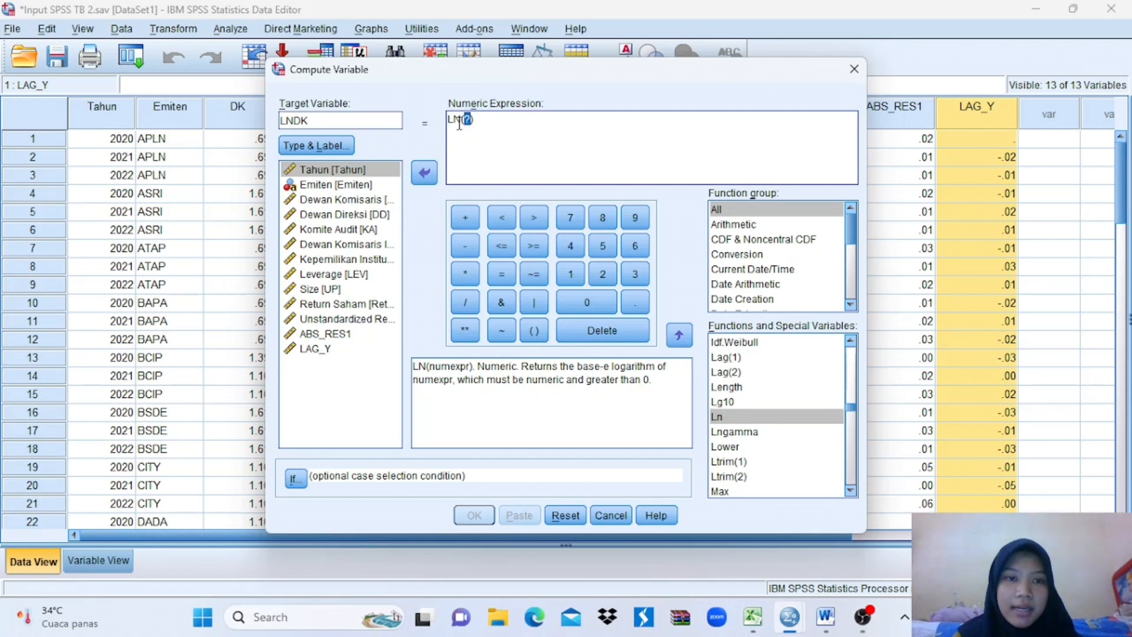
{"action": "left_click", "coordinate": [357, 201]}
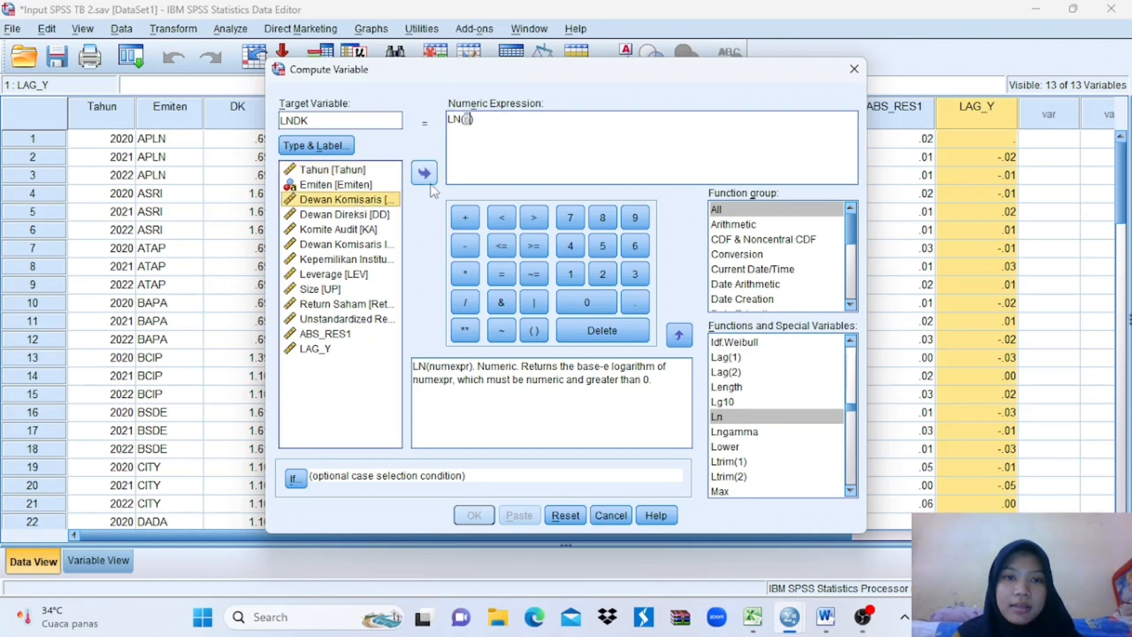
{"action": "left_click", "coordinate": [426, 174]}
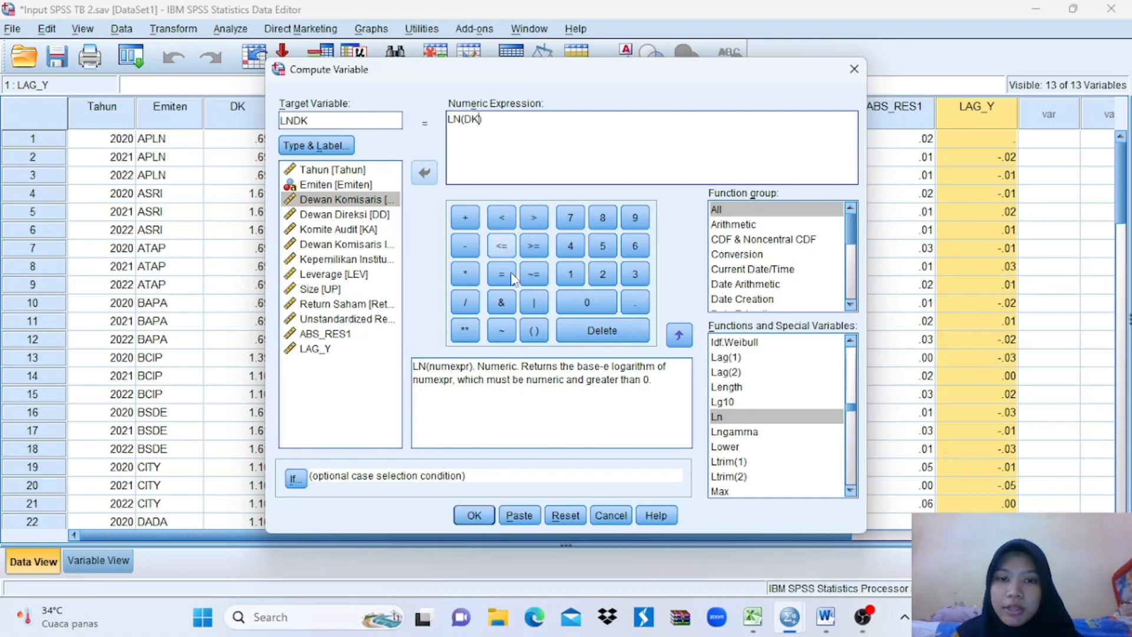
{"action": "left_click", "coordinate": [474, 516]}
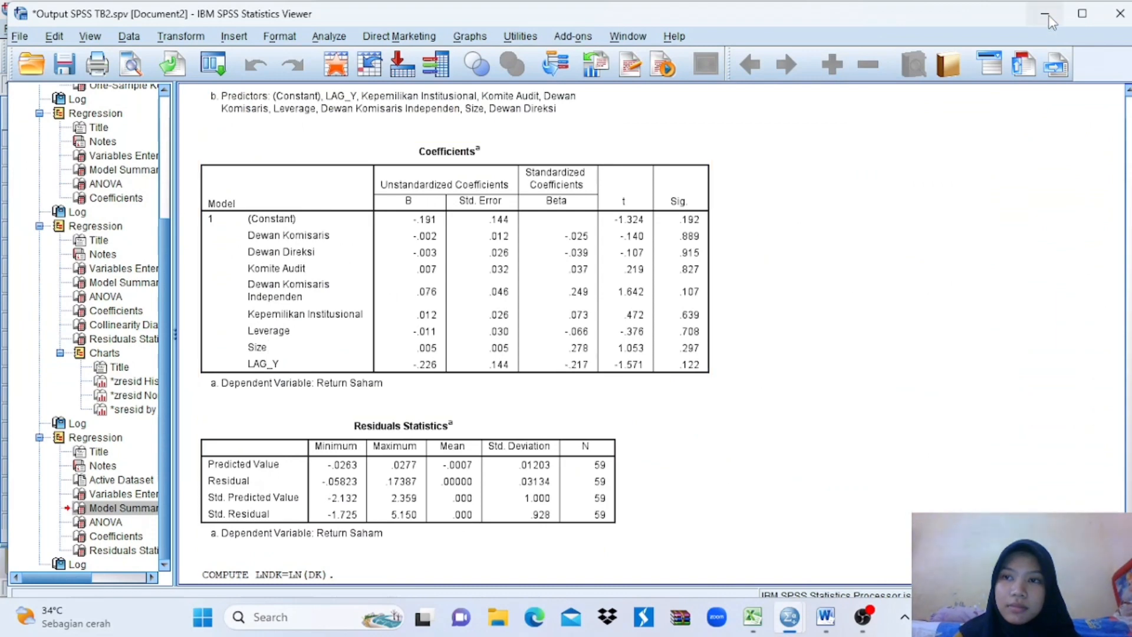
{"action": "left_click", "coordinate": [1045, 14]}
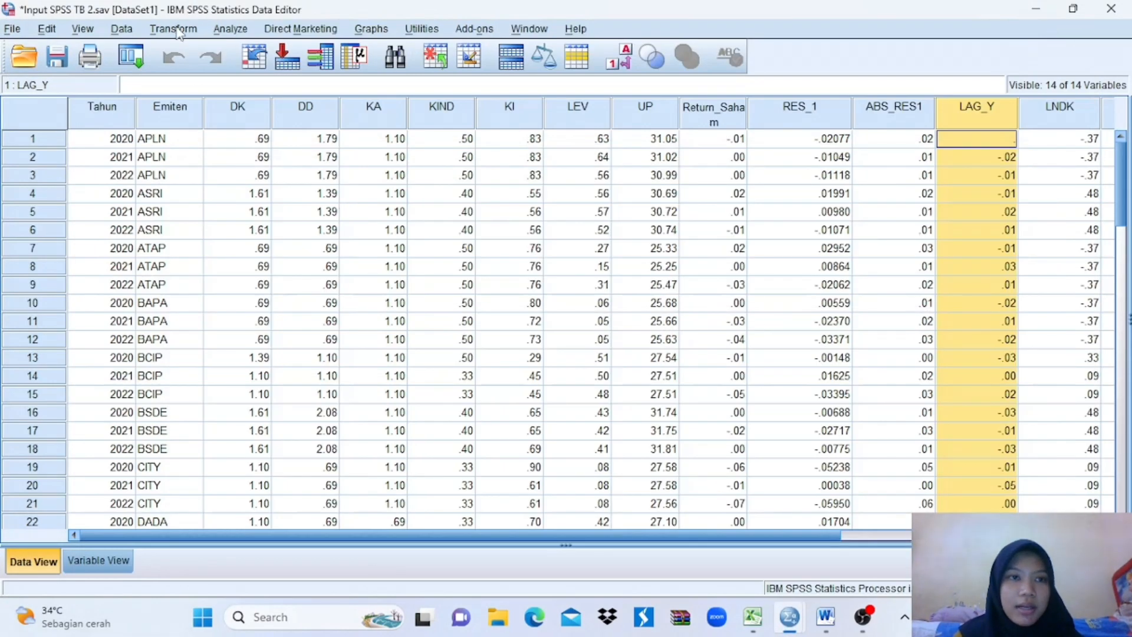
Compute a new variable LNDD as the natural logarithm of Dewan Direksi, LN(DD), and return to the dataset
{"action": "left_click", "coordinate": [174, 29]}
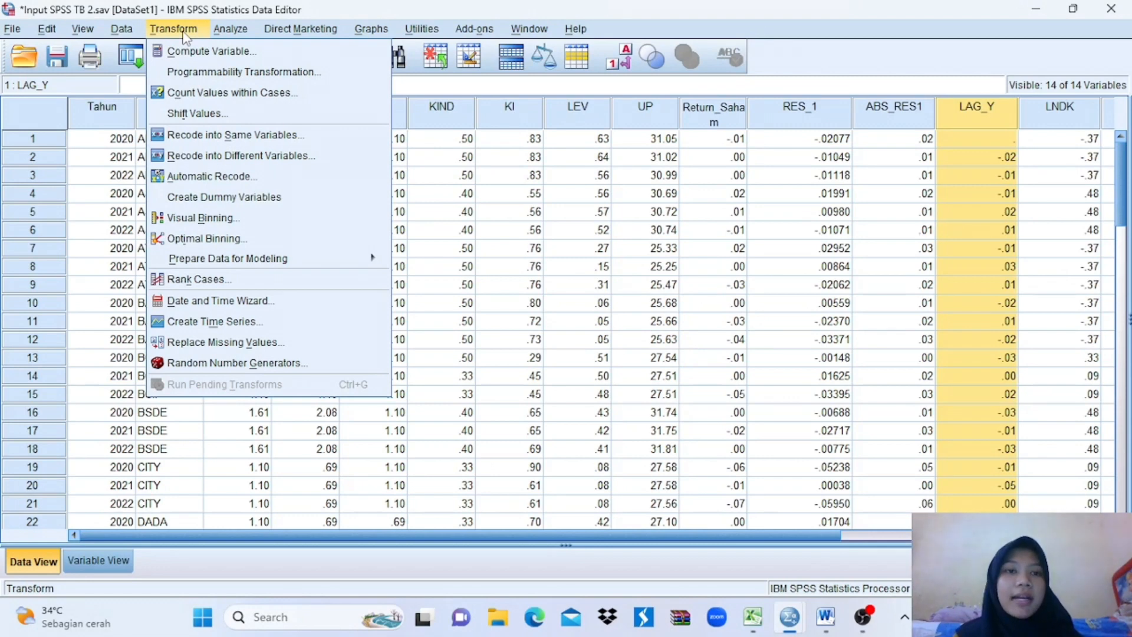
{"action": "left_click", "coordinate": [217, 54]}
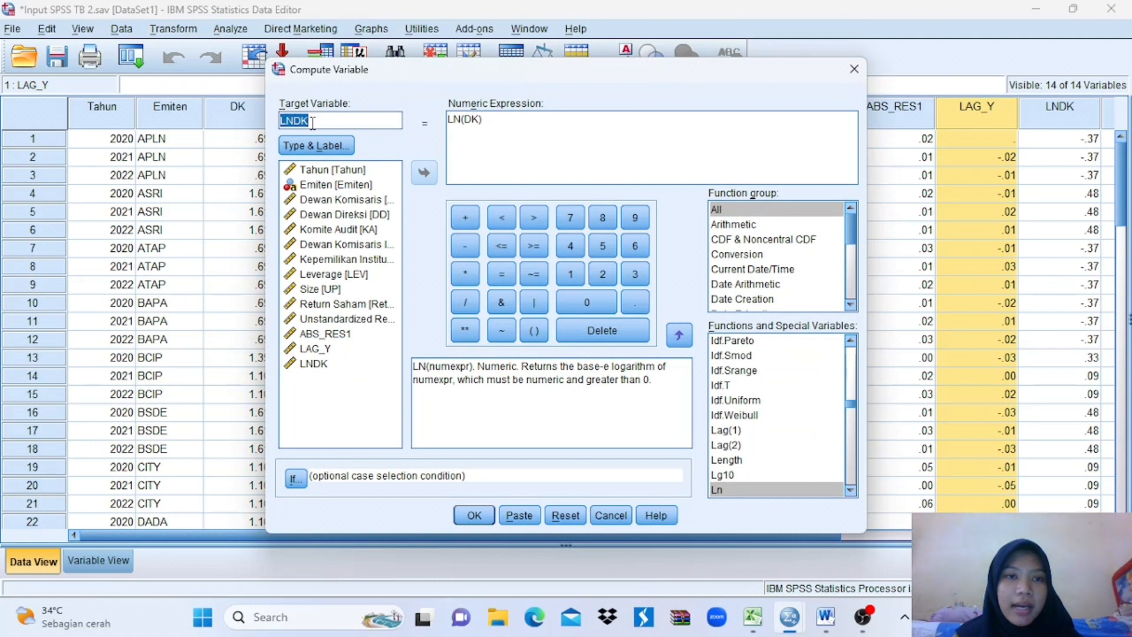
{"action": "left_click", "coordinate": [312, 122]}
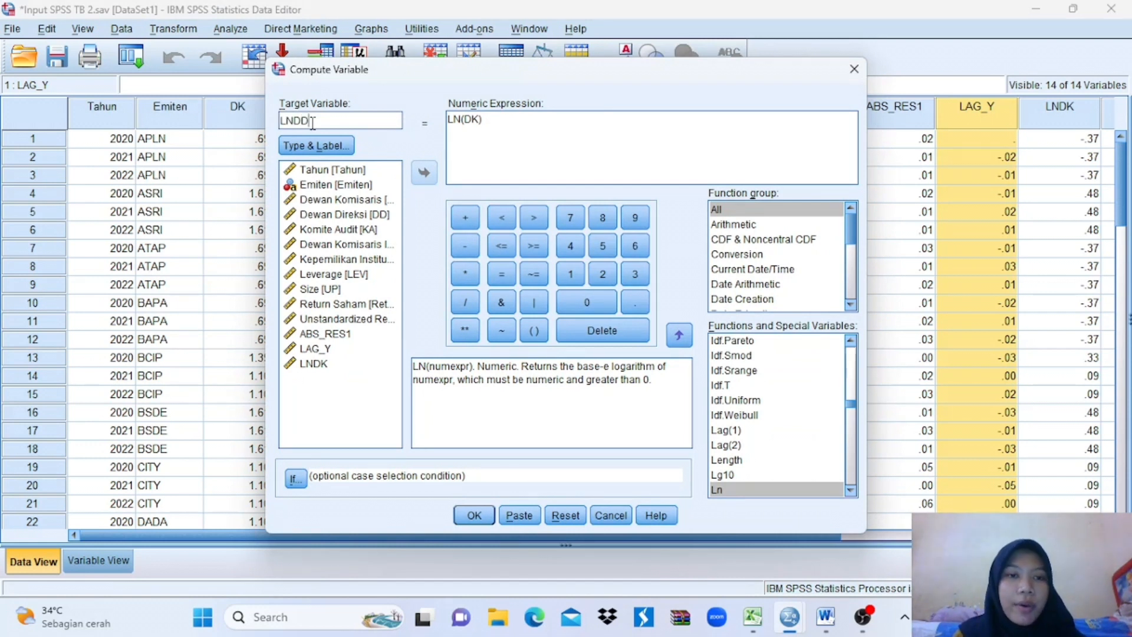
{"action": "left_click", "coordinate": [478, 120]}
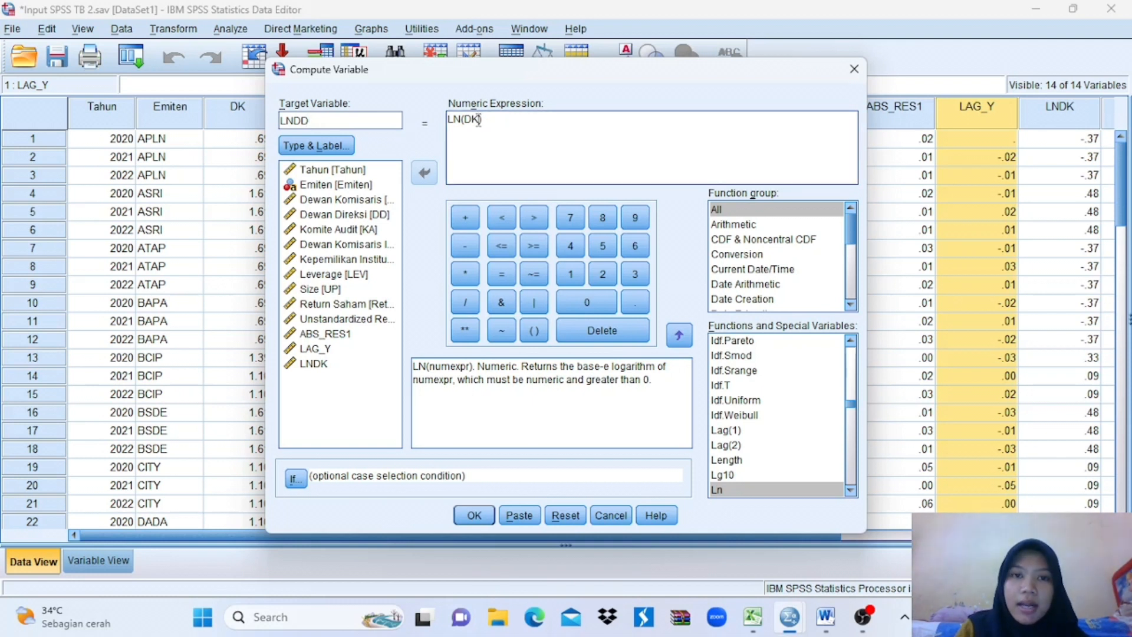
{"action": "left_click", "coordinate": [367, 214]}
{"action": "left_click", "coordinate": [425, 174]}
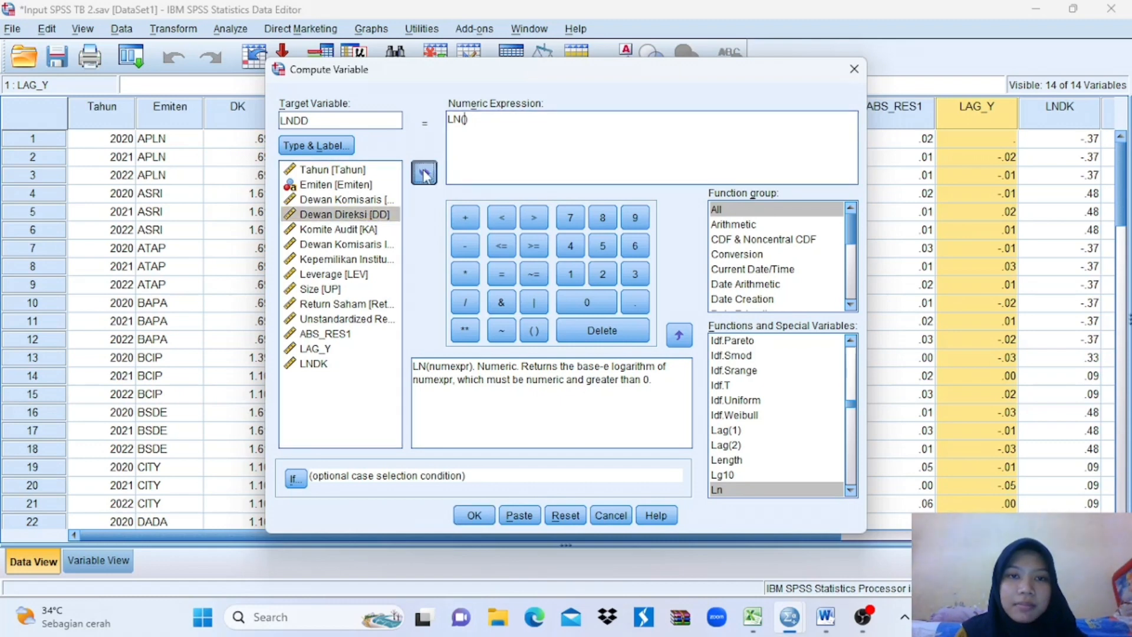
{"action": "left_click", "coordinate": [471, 522]}
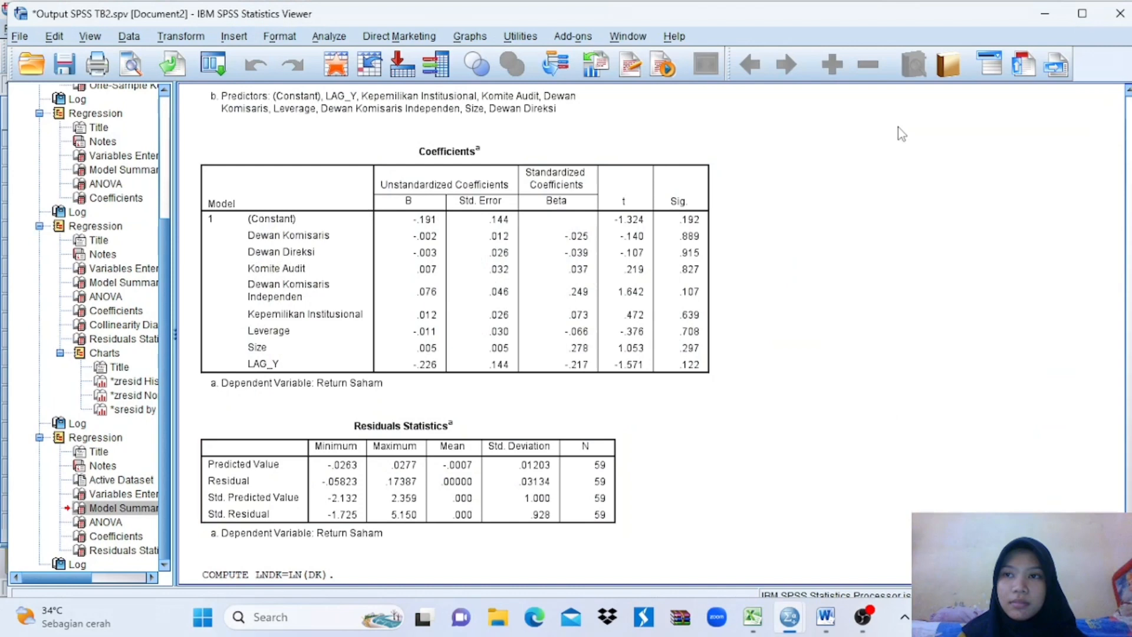
{"action": "left_click", "coordinate": [1045, 13]}
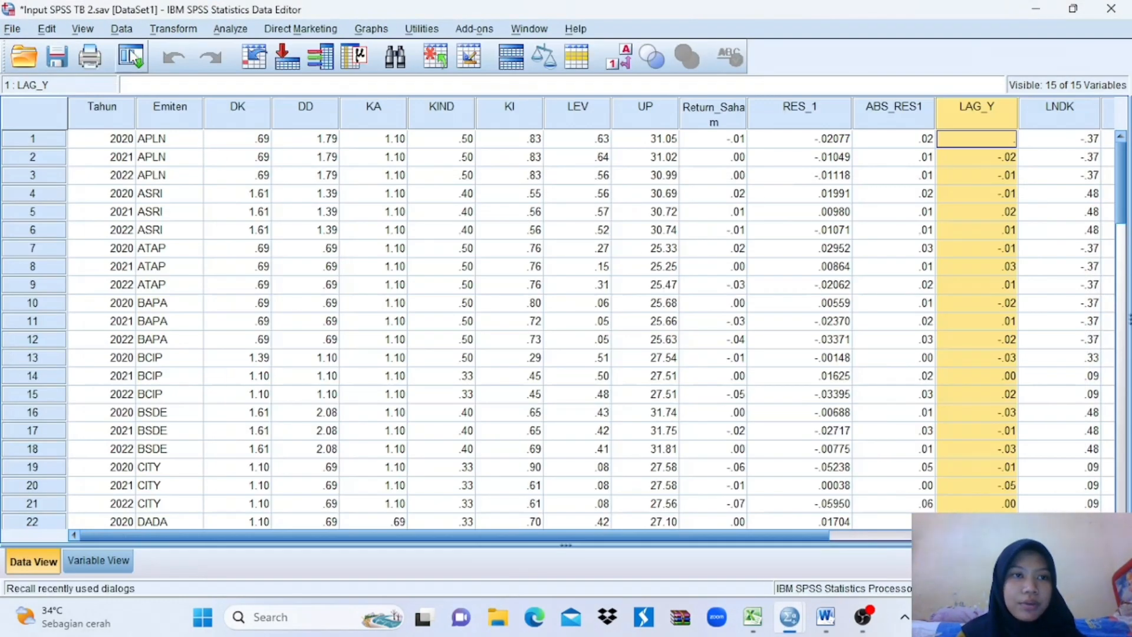
Compute a new variable LNKA as the natural logarithm of Komite Audit, LN(KA), and return to the dataset
{"action": "left_click", "coordinate": [177, 38]}
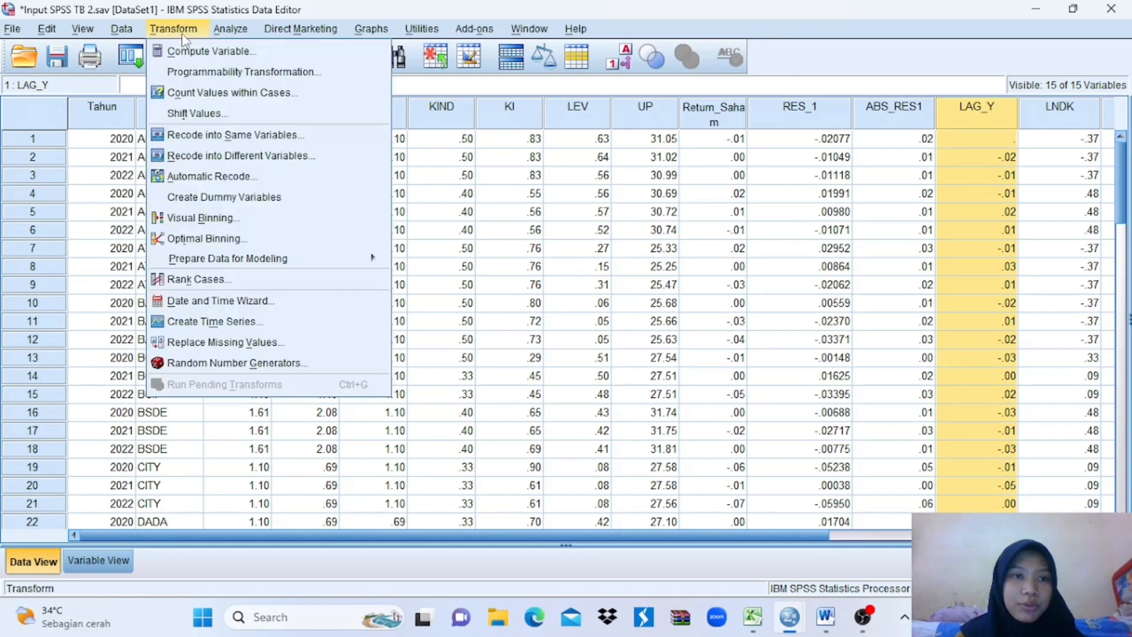
{"action": "left_click", "coordinate": [217, 51]}
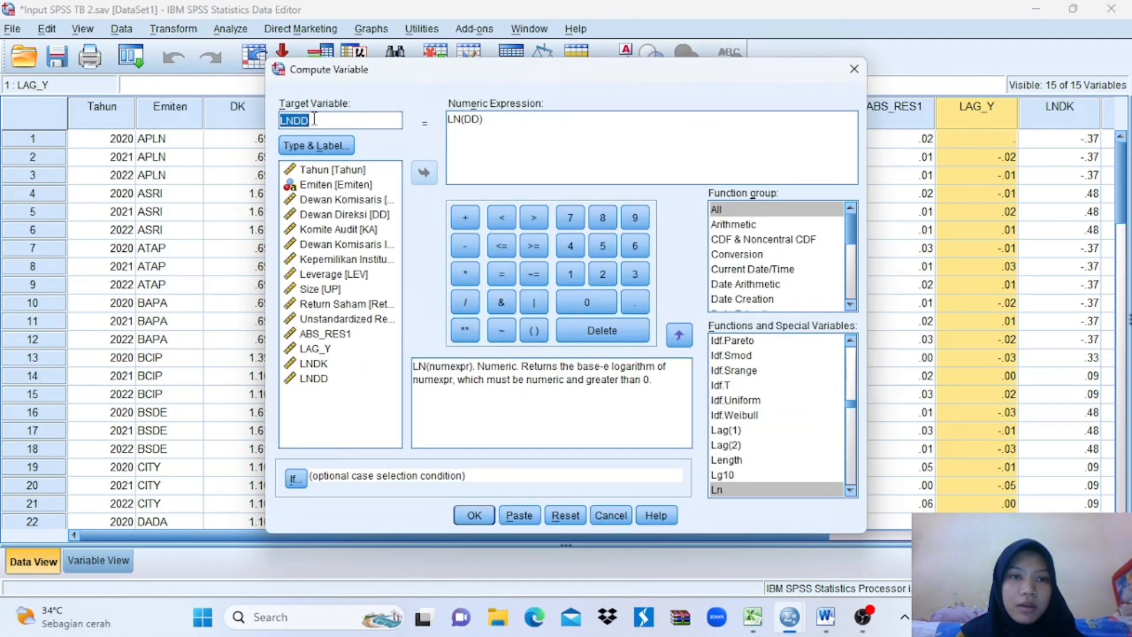
{"action": "left_click", "coordinate": [315, 120]}
{"action": "key", "text": "BackSpace"}
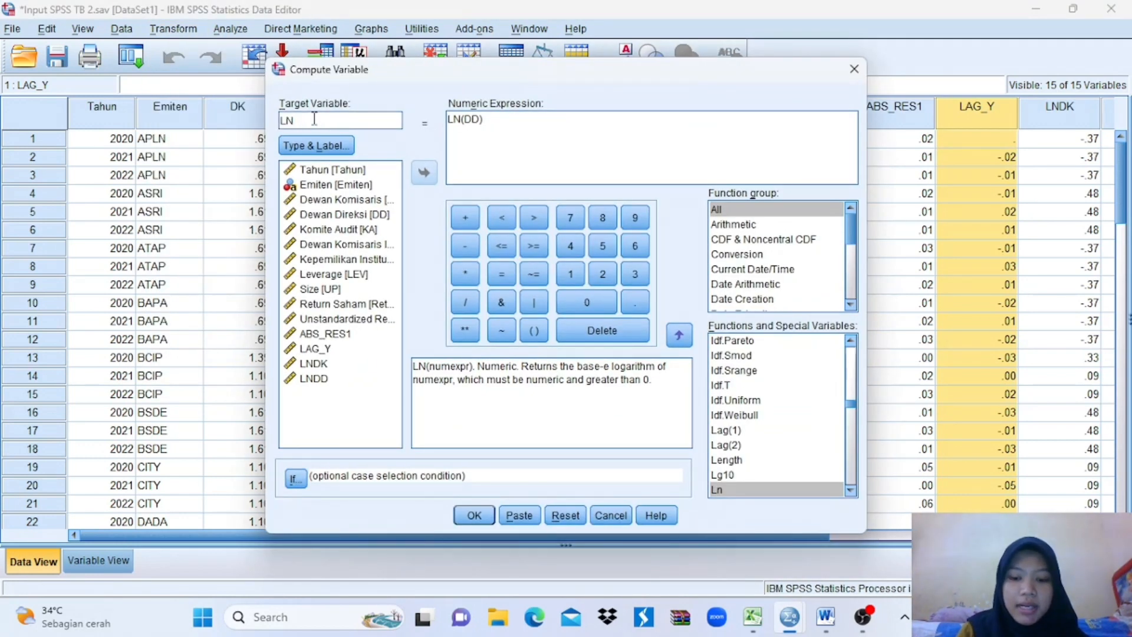
{"action": "type", "text": "KA"}
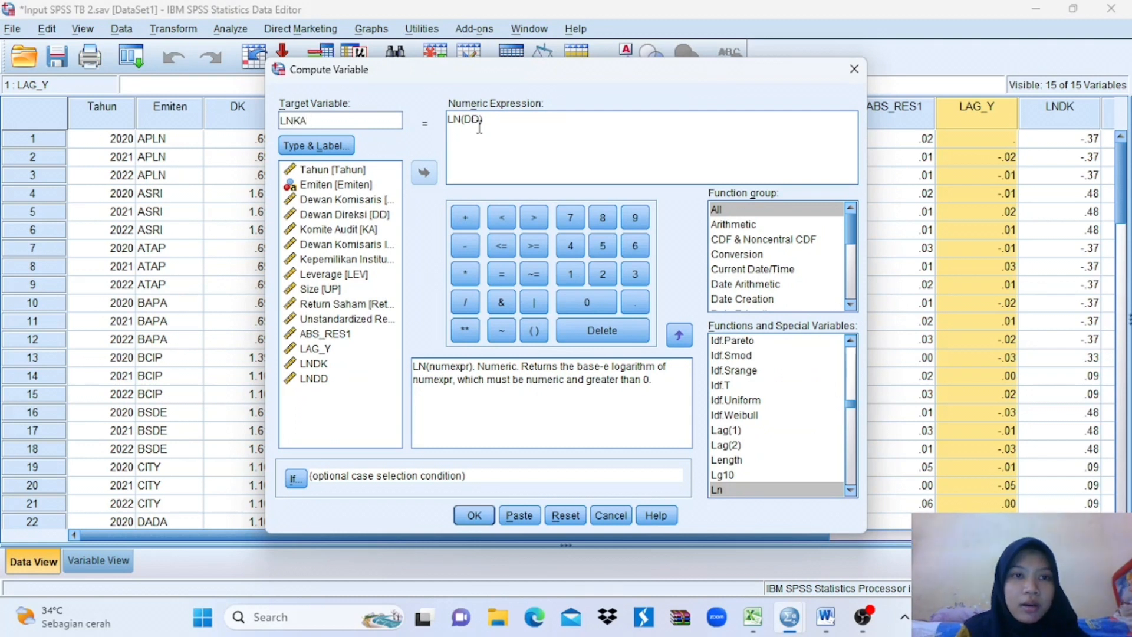
{"action": "left_click", "coordinate": [479, 122]}
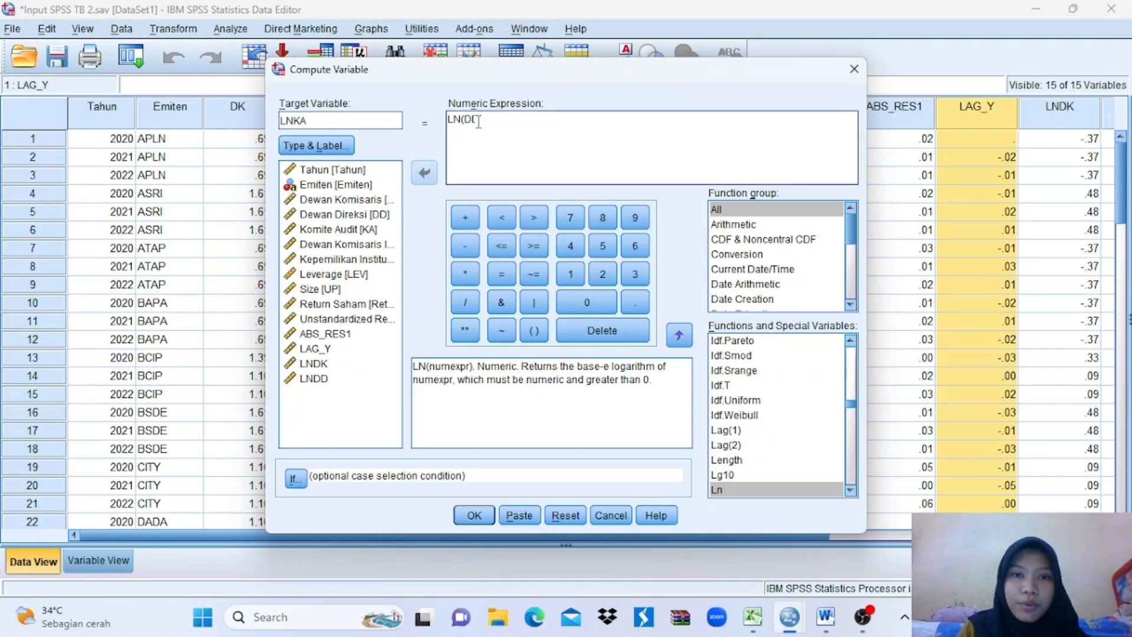
{"action": "left_click", "coordinate": [367, 233]}
{"action": "left_click", "coordinate": [421, 174]}
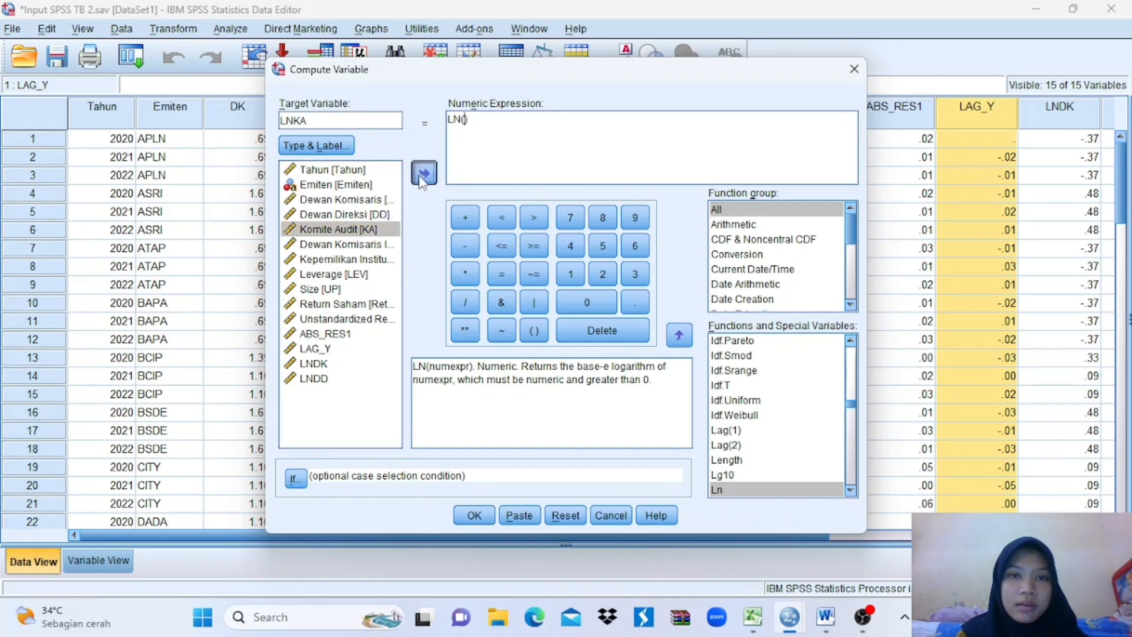
{"action": "left_click", "coordinate": [477, 517]}
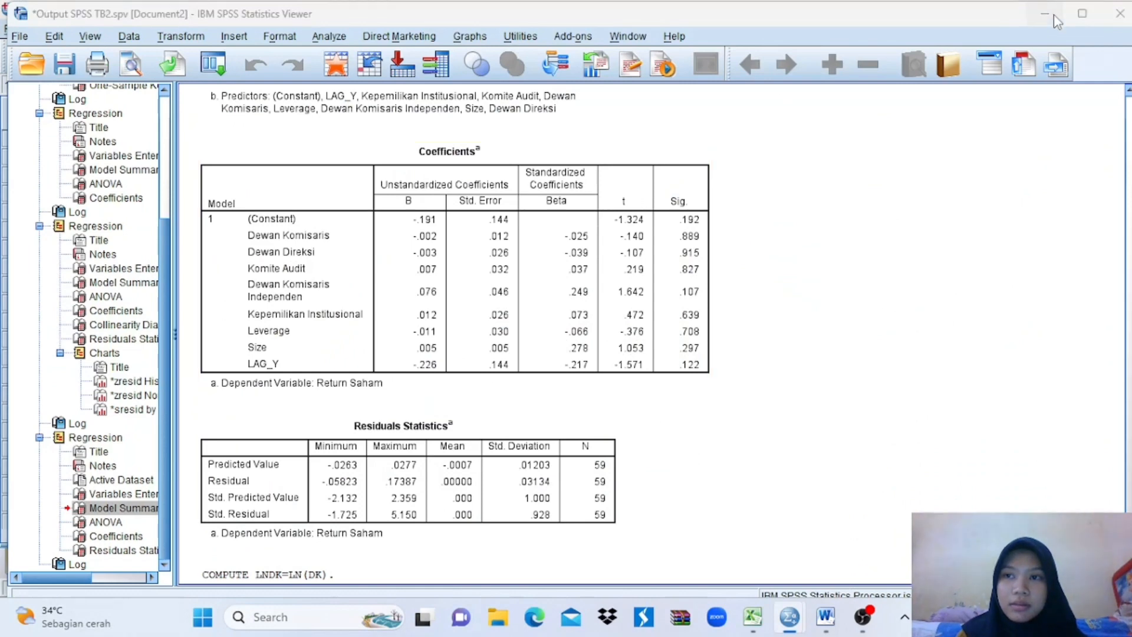
{"action": "left_click", "coordinate": [1053, 16]}
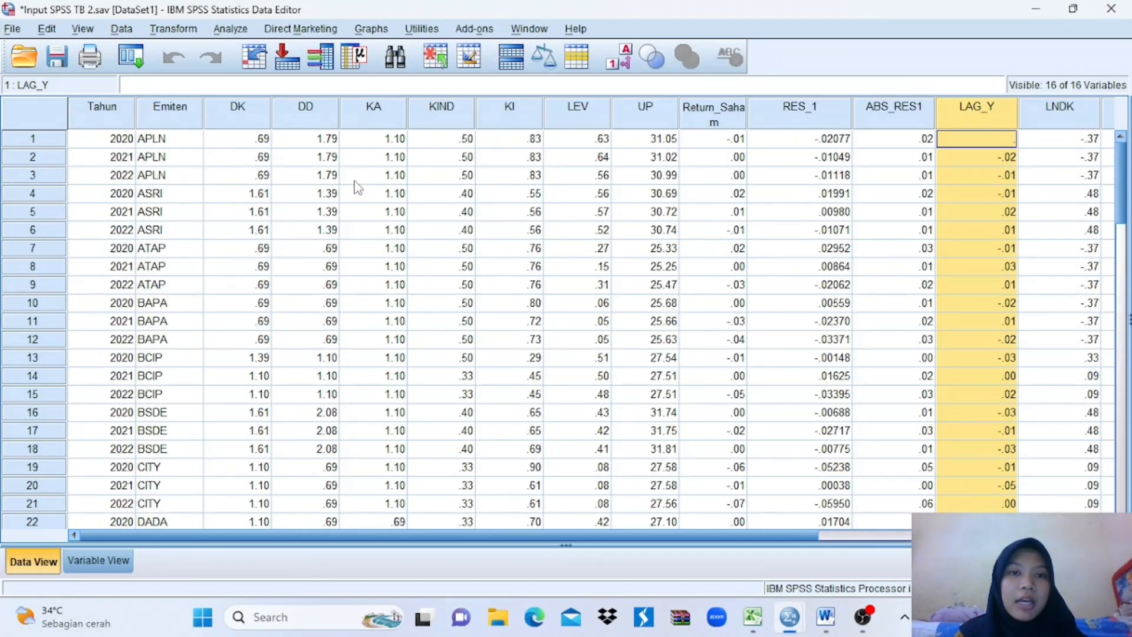
Compute a new variable LNKIND as the natural logarithm of Dewan Komisaris Independen, LN(KIND), and return to the dataset
{"action": "left_click", "coordinate": [173, 28]}
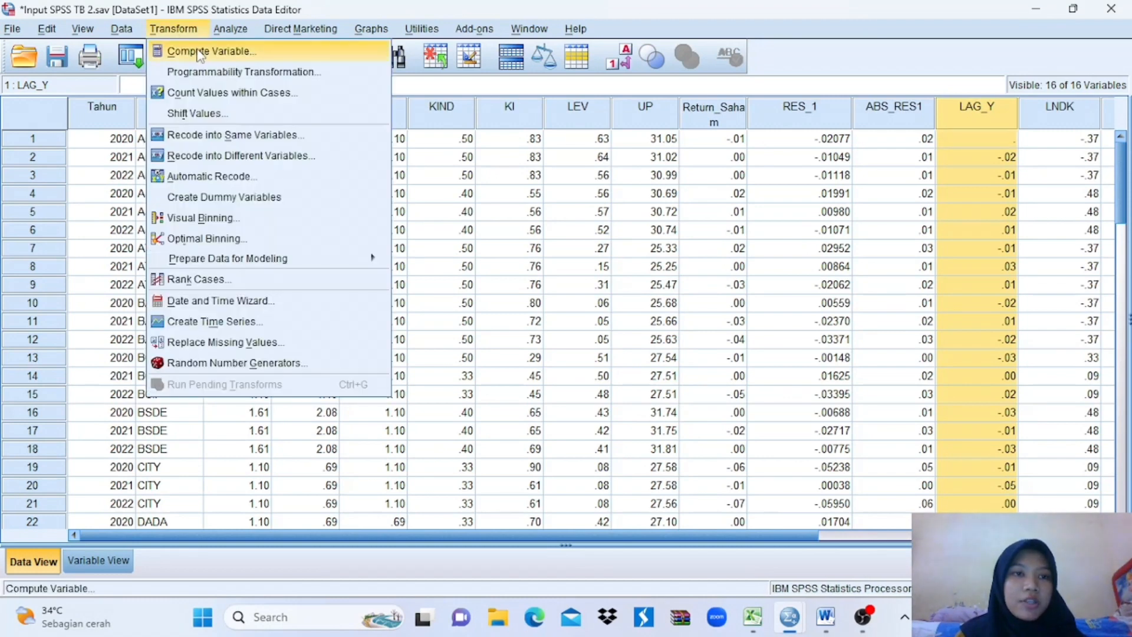
{"action": "left_click", "coordinate": [200, 51]}
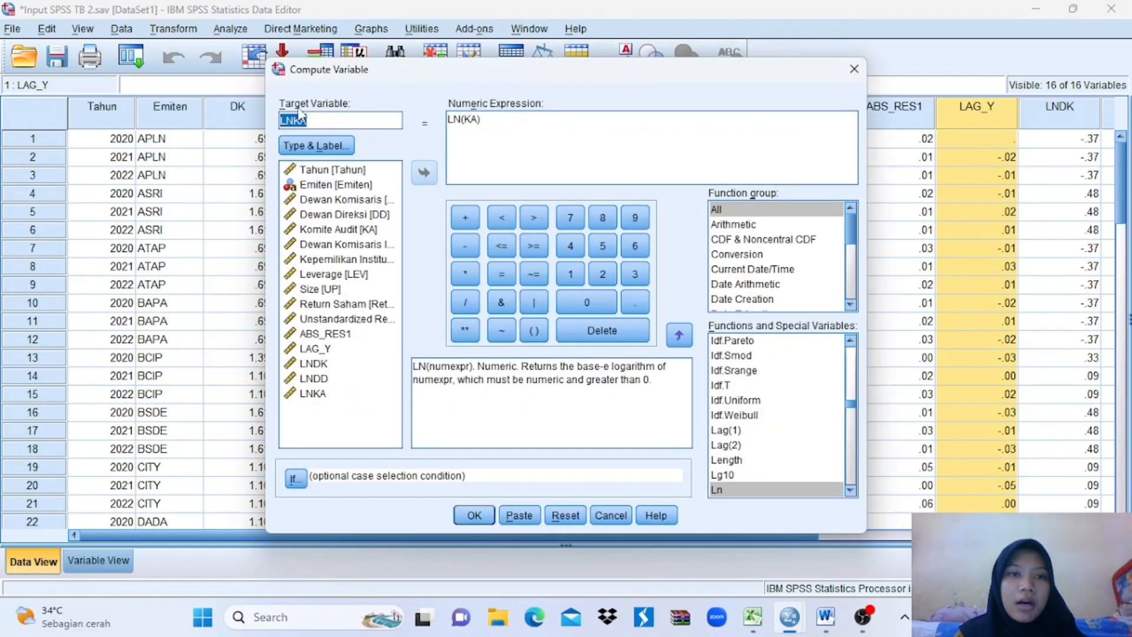
{"action": "left_click", "coordinate": [313, 121]}
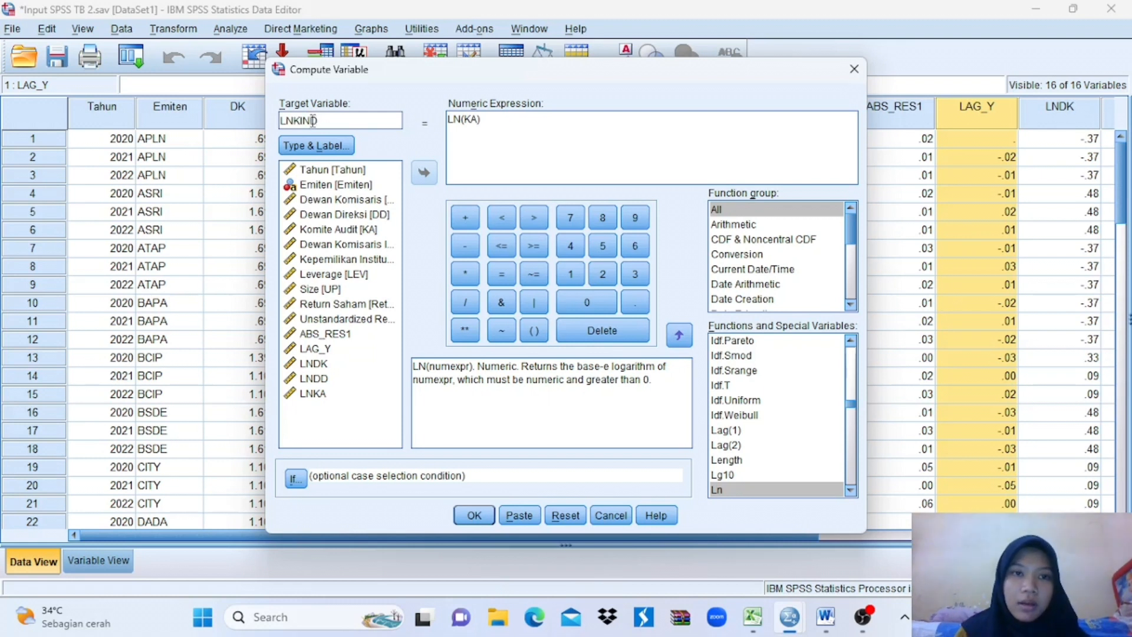
{"action": "left_click", "coordinate": [479, 125]}
{"action": "key", "text": "BackSpace"}
{"action": "key", "text": "BackSpace"}
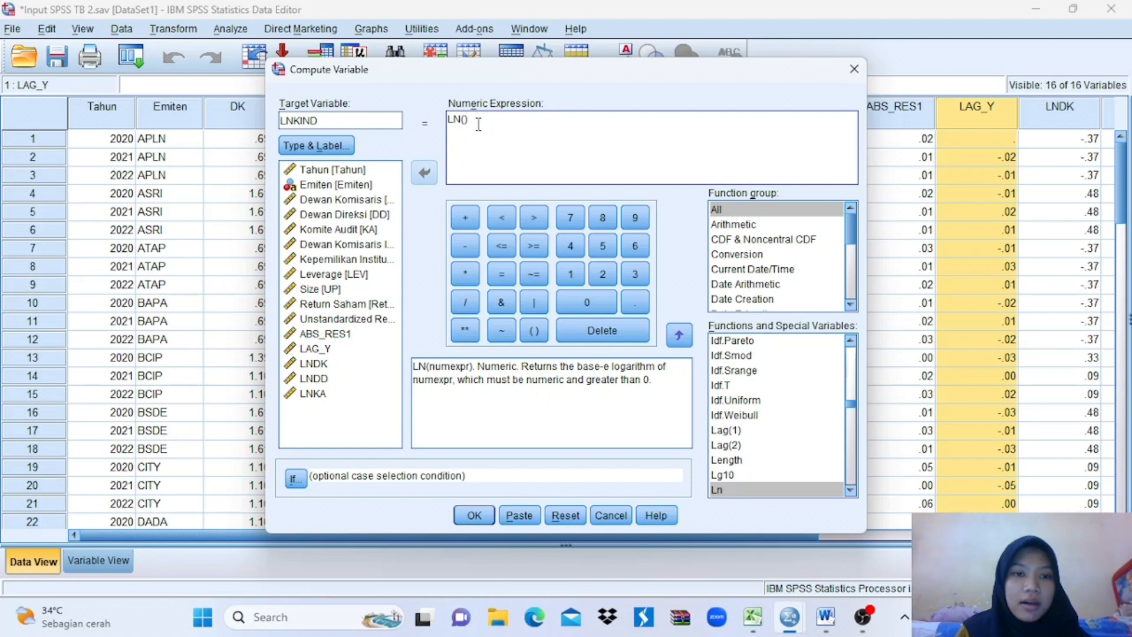
{"action": "left_click", "coordinate": [363, 247]}
{"action": "left_click", "coordinate": [425, 174]}
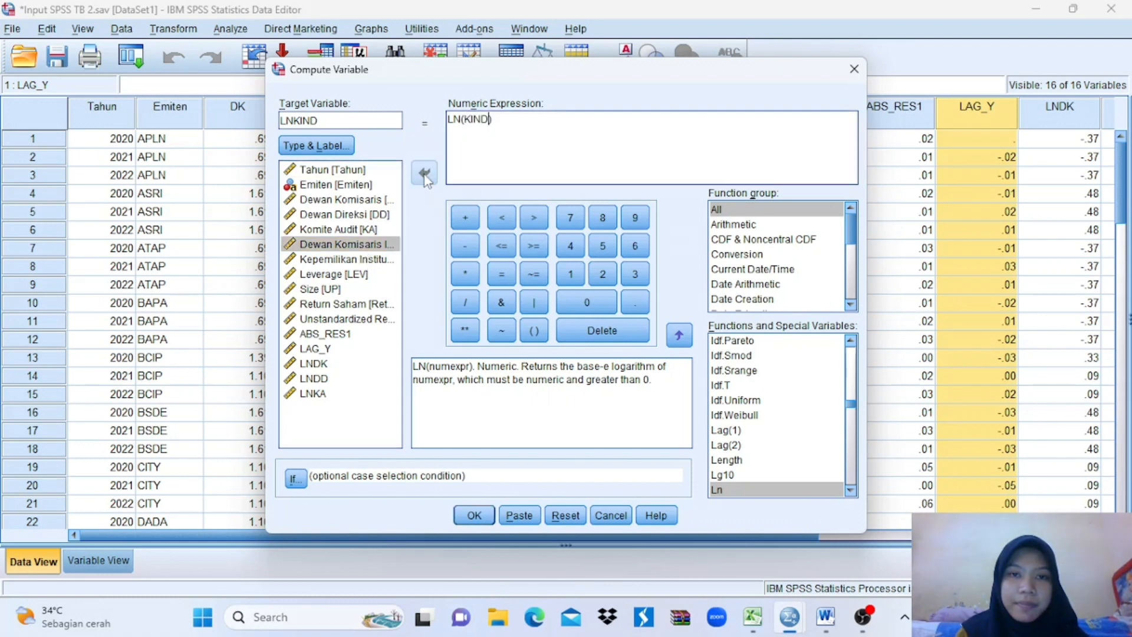
{"action": "left_click", "coordinate": [475, 517]}
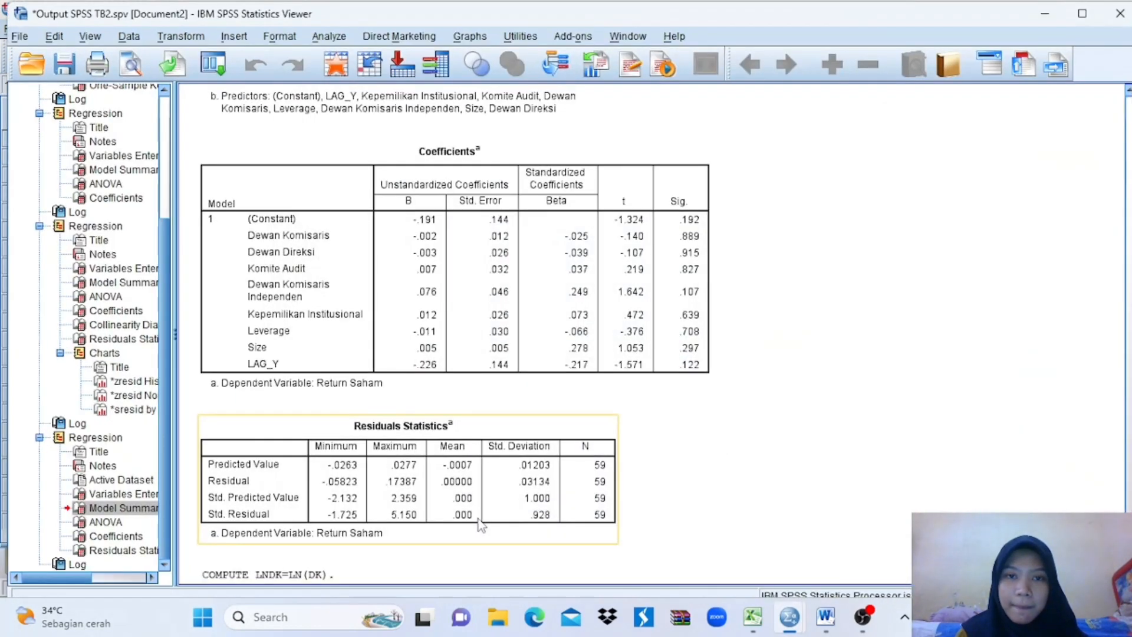
{"action": "left_click", "coordinate": [1042, 8]}
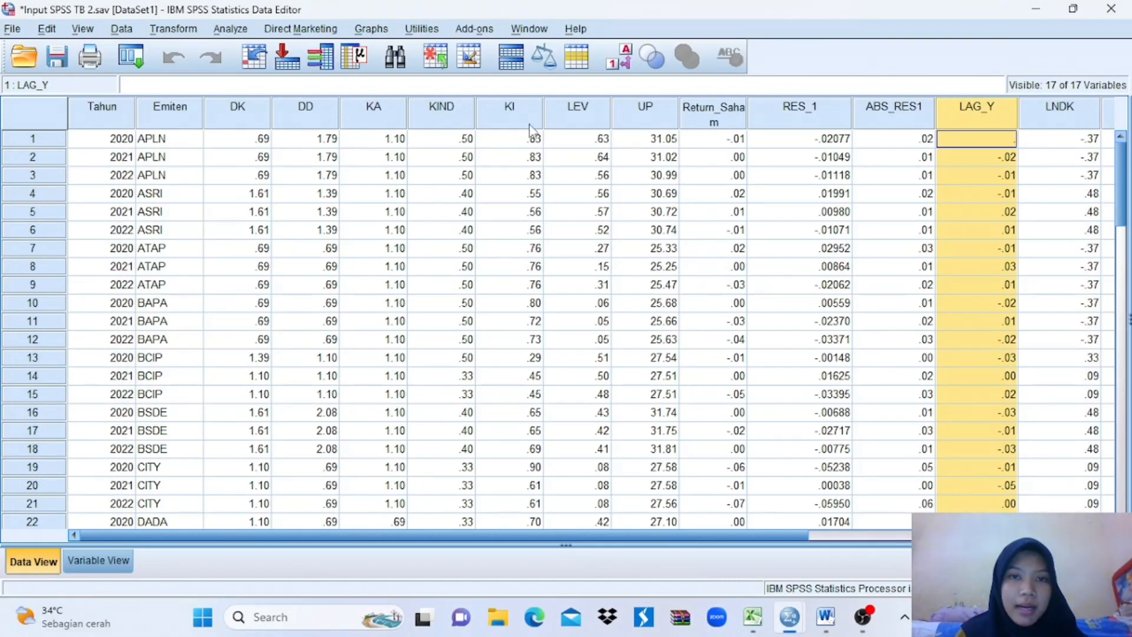
Compute a new variable LNKI as the natural logarithm of Kepemilikan Institusional, LN(KI)
{"action": "left_click", "coordinate": [171, 28]}
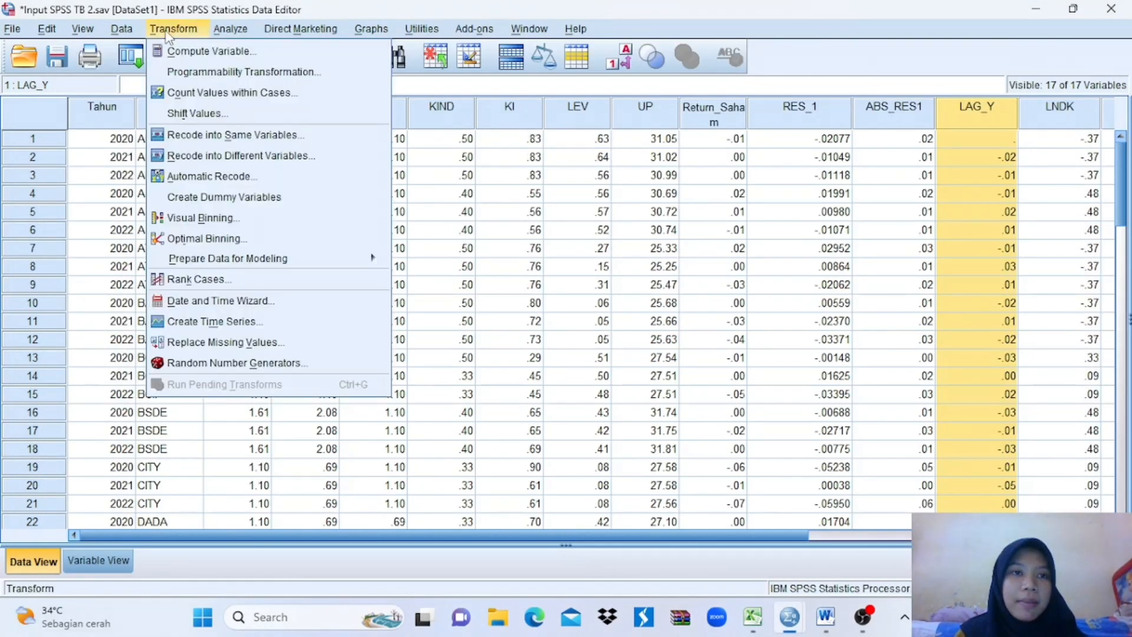
{"action": "left_click", "coordinate": [200, 54]}
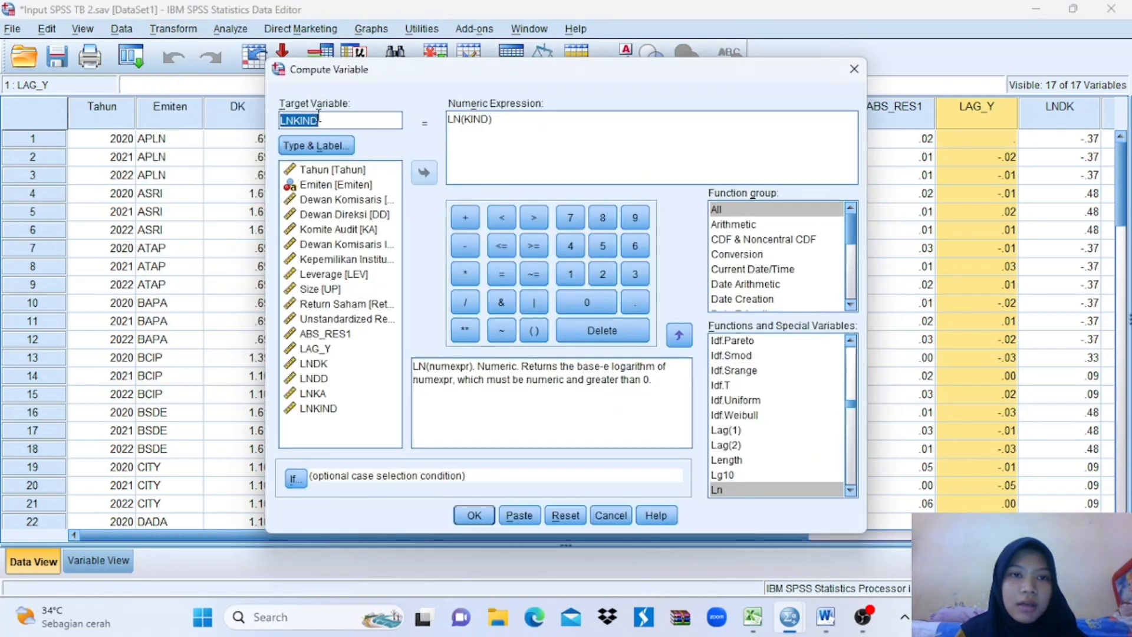
{"action": "left_click", "coordinate": [319, 116]}
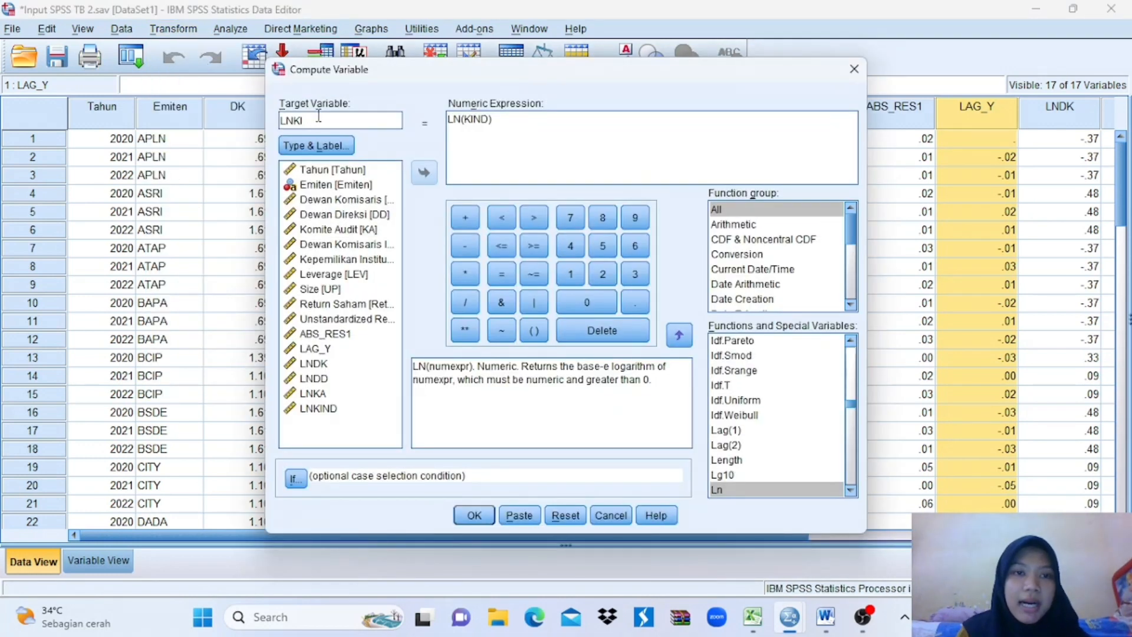
{"action": "left_click", "coordinate": [490, 120]}
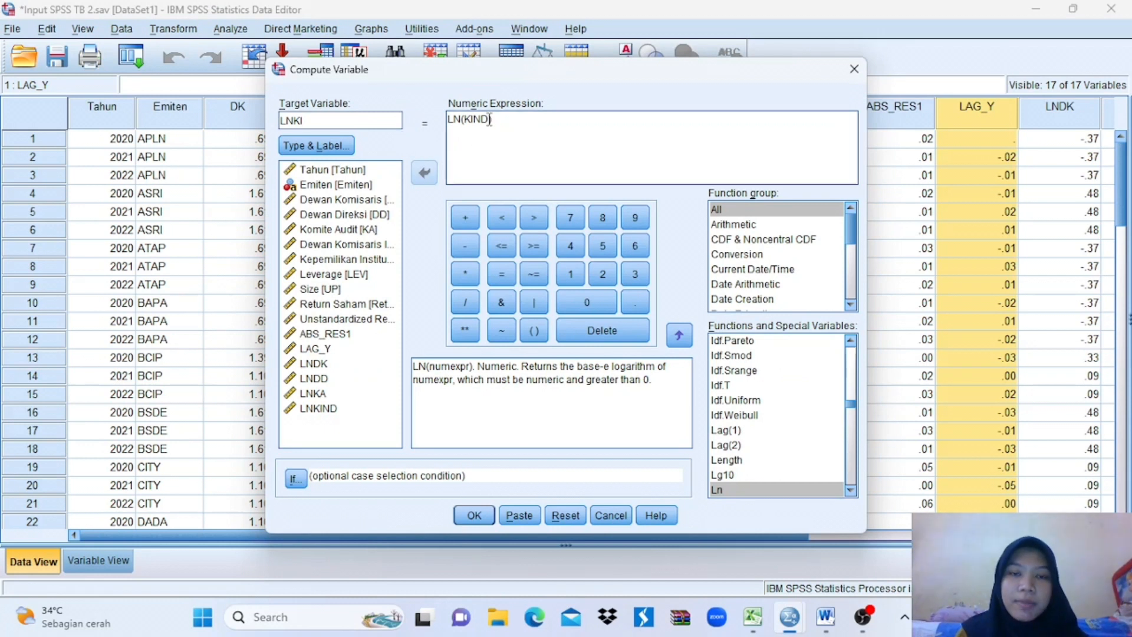
{"action": "key", "text": "BackSpace"}
{"action": "key", "text": "BackSpace"}
{"action": "key", "text": "BackSpace"}
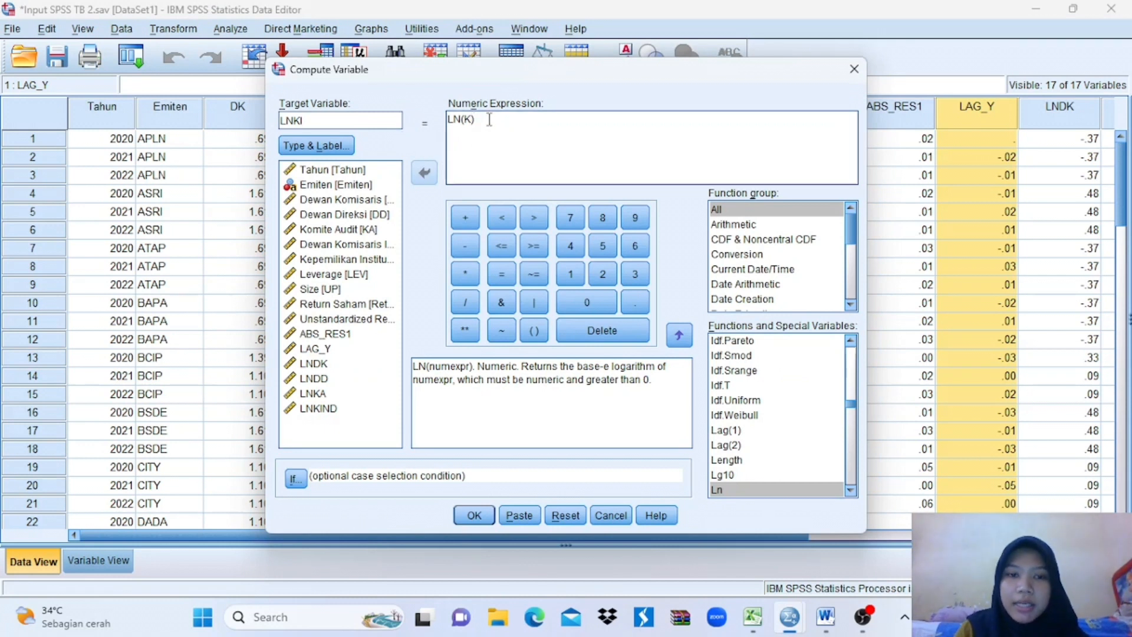
{"action": "key", "text": "BackSpace"}
{"action": "left_click", "coordinate": [363, 261]}
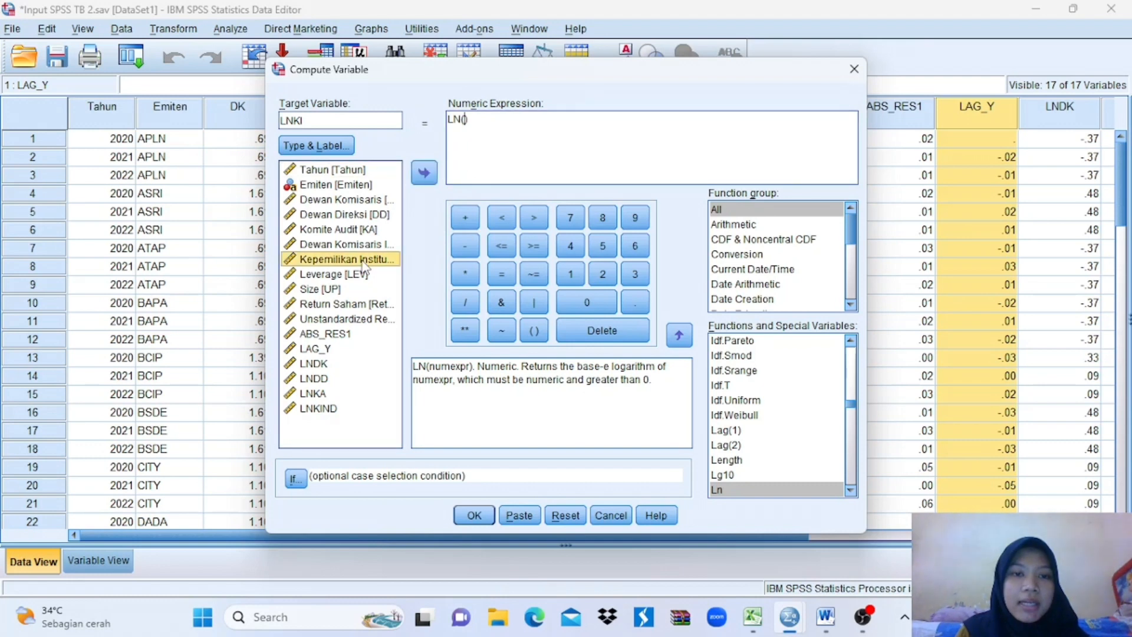
{"action": "left_click", "coordinate": [426, 171]}
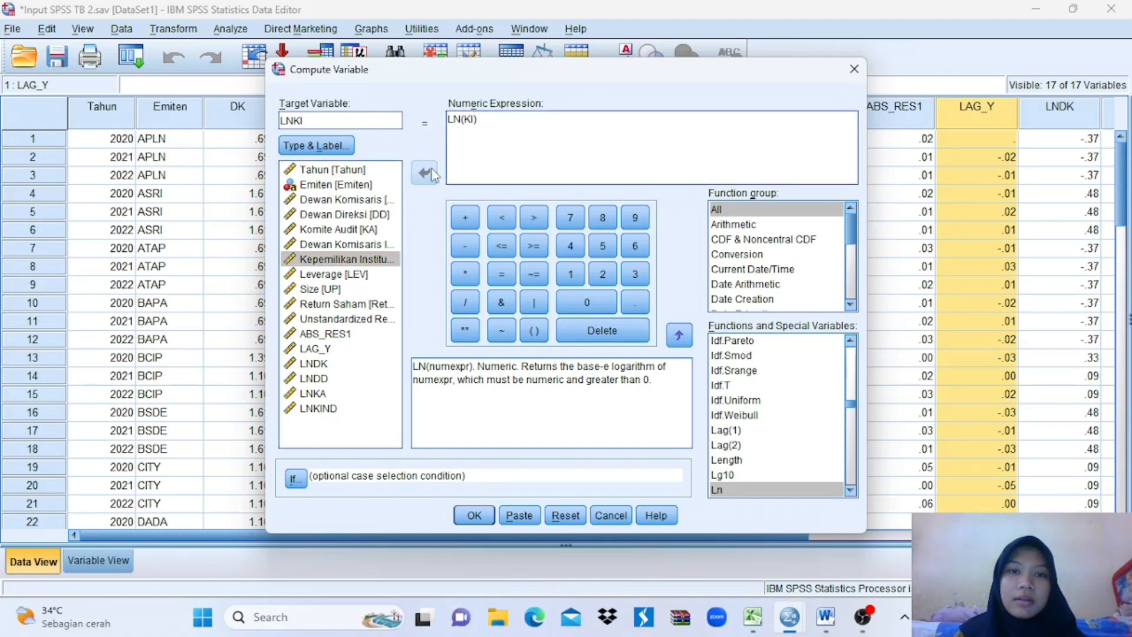
{"action": "left_click", "coordinate": [479, 517]}
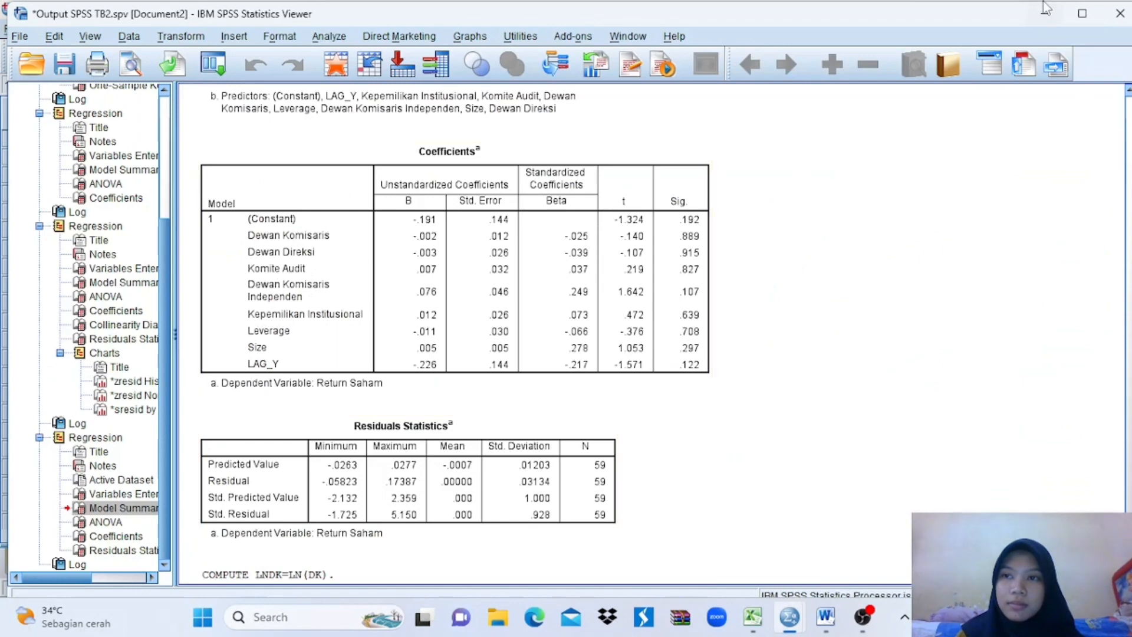
Switch from the output viewer back to the Input SPSS TB 2.sav dataset
{"action": "left_click", "coordinate": [1046, 8]}
{"action": "left_click", "coordinate": [1046, 8]}
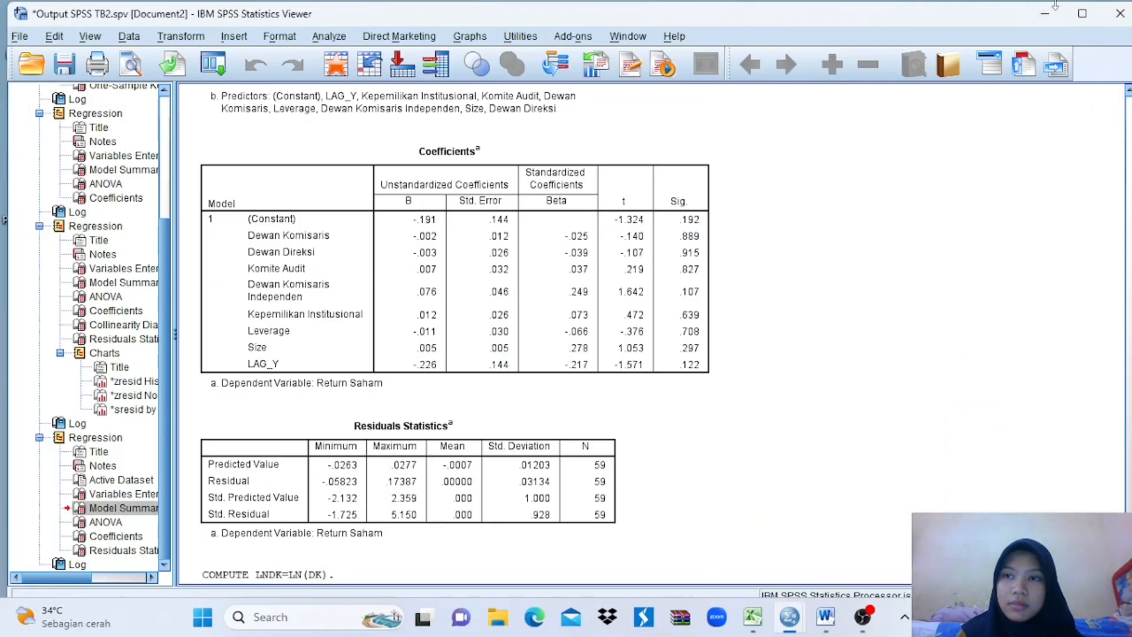
{"action": "mouse_move", "coordinate": [790, 617]}
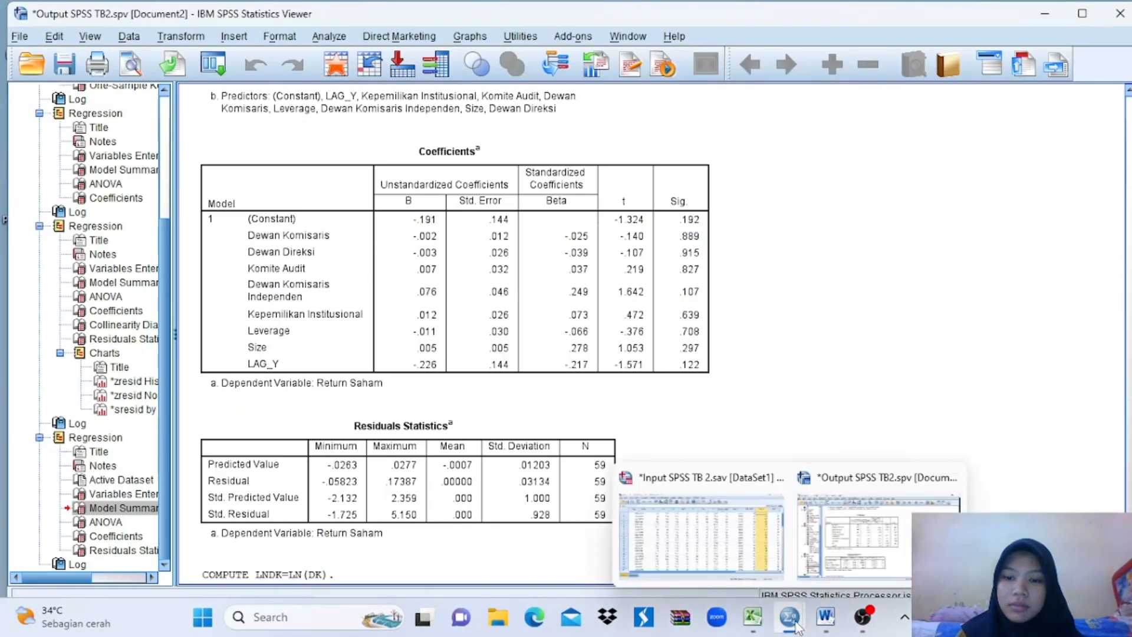
{"action": "left_click", "coordinate": [745, 561]}
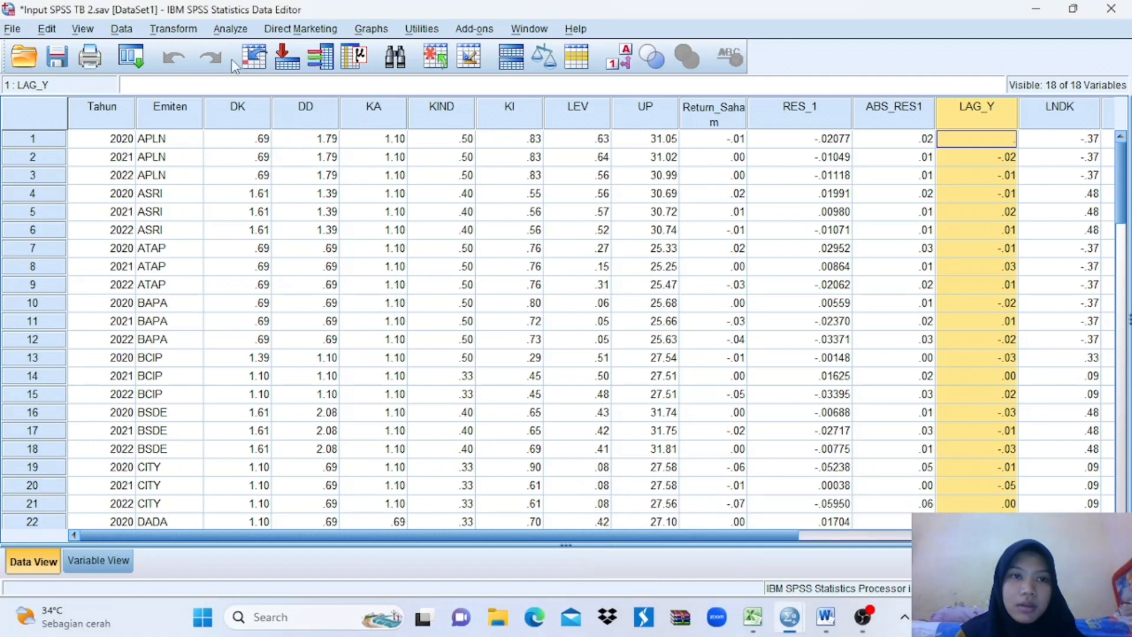
Compute a new variable LNLEV as the natural logarithm of Leverage, LN(LEV), and return to the dataset
{"action": "left_click", "coordinate": [169, 31]}
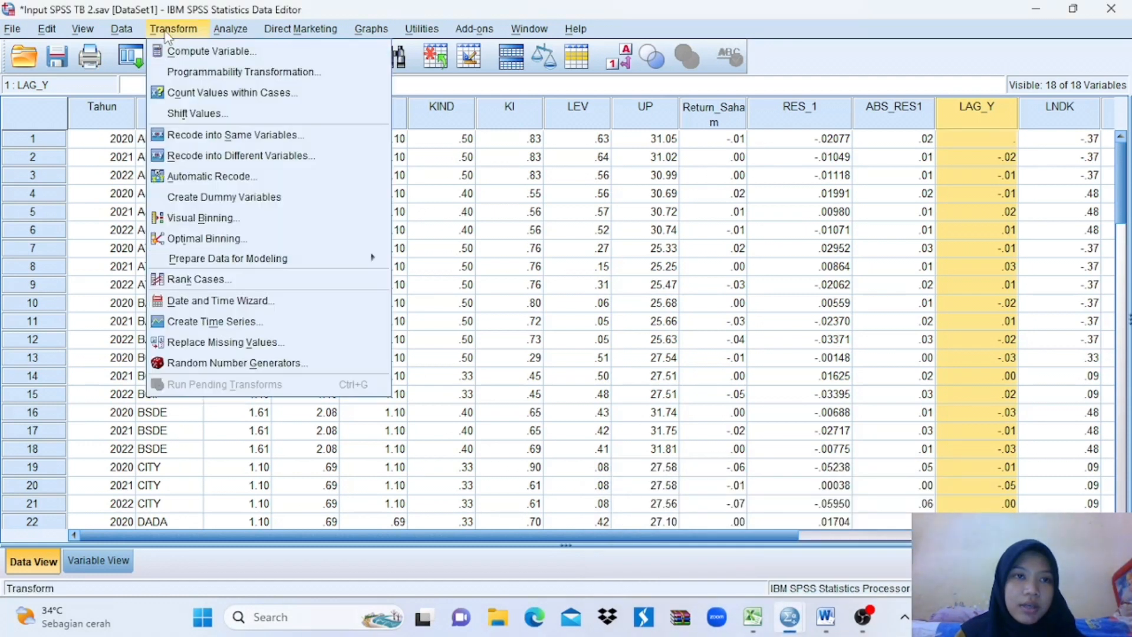
{"action": "left_click", "coordinate": [223, 56]}
{"action": "left_click", "coordinate": [309, 122]}
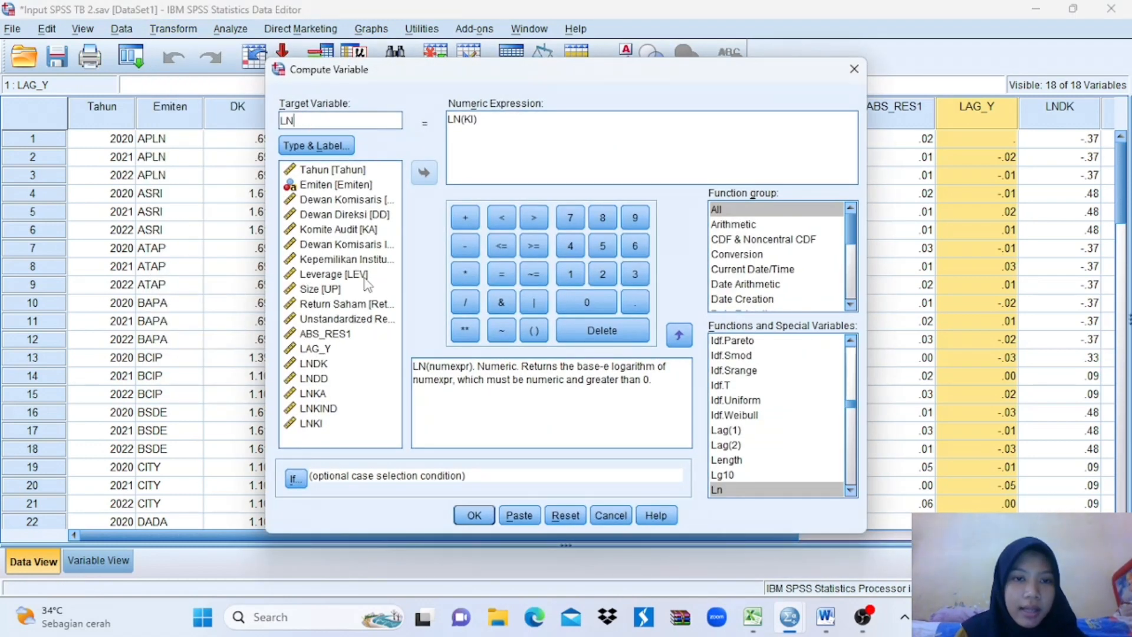
{"action": "left_click", "coordinate": [366, 277]}
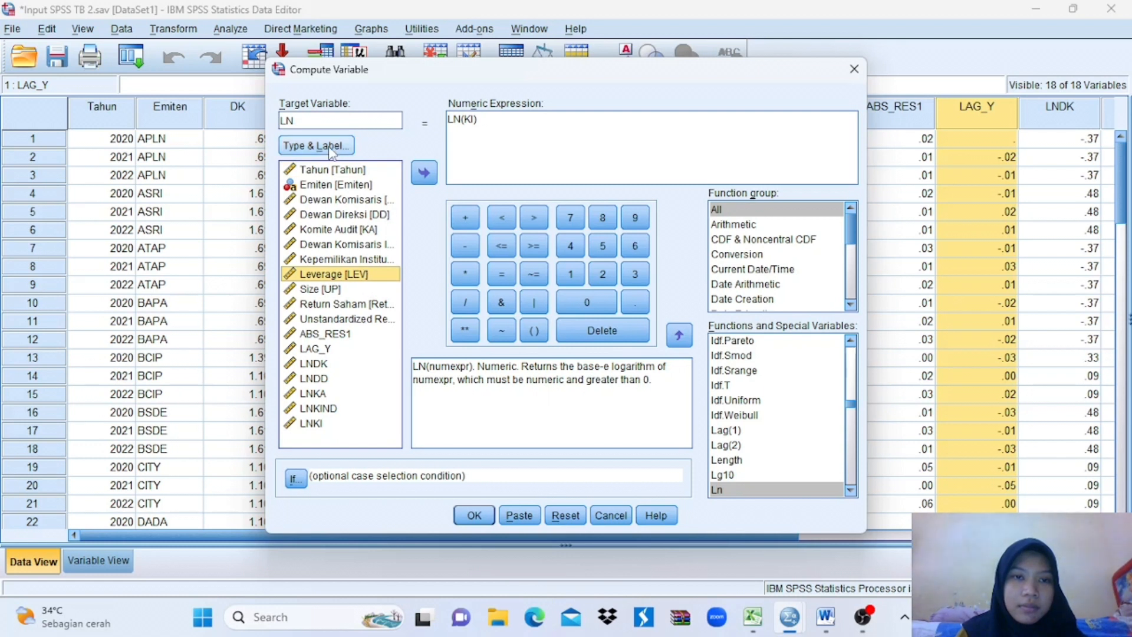
{"action": "left_click", "coordinate": [309, 121]}
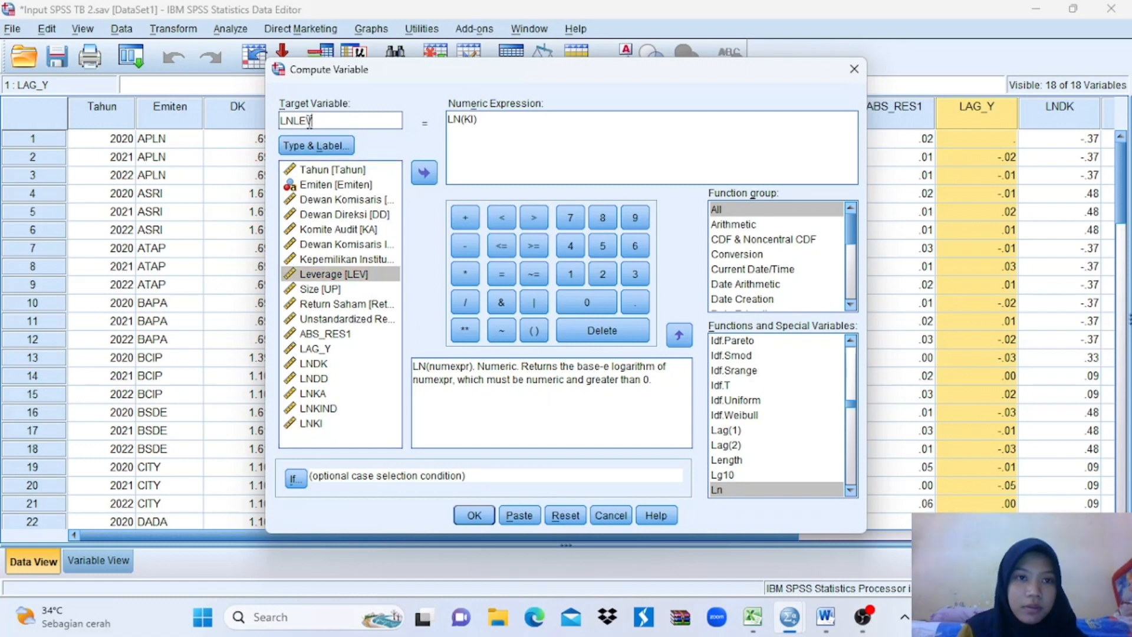
{"action": "type", "text": "LEV"}
{"action": "left_click", "coordinate": [472, 121]}
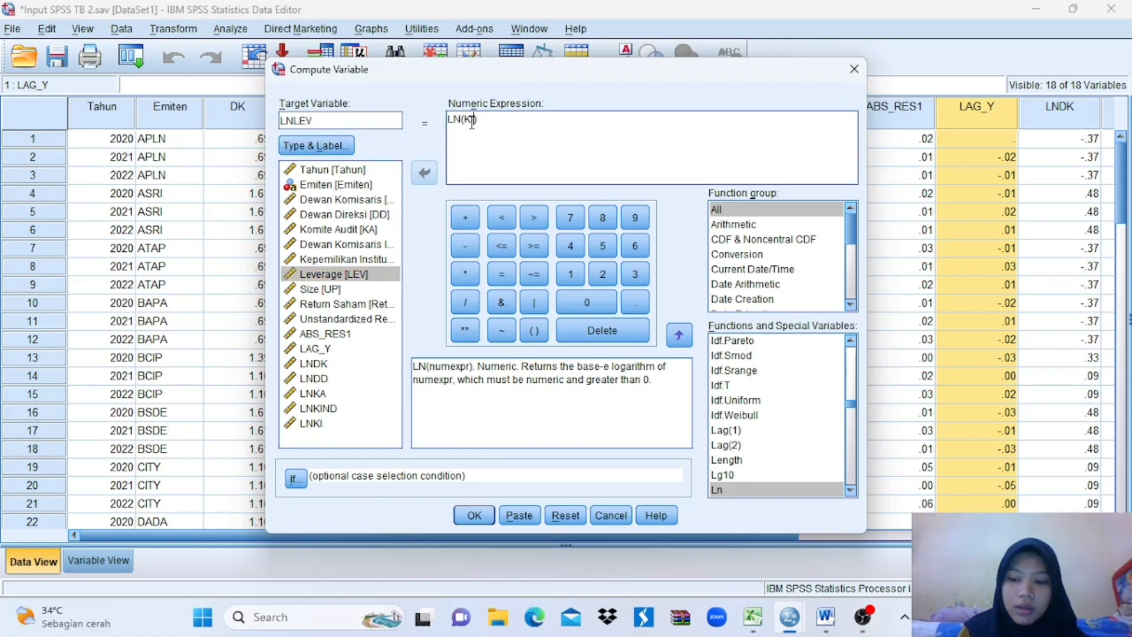
{"action": "key", "text": "BackSpace"}
{"action": "key", "text": "BackSpace"}
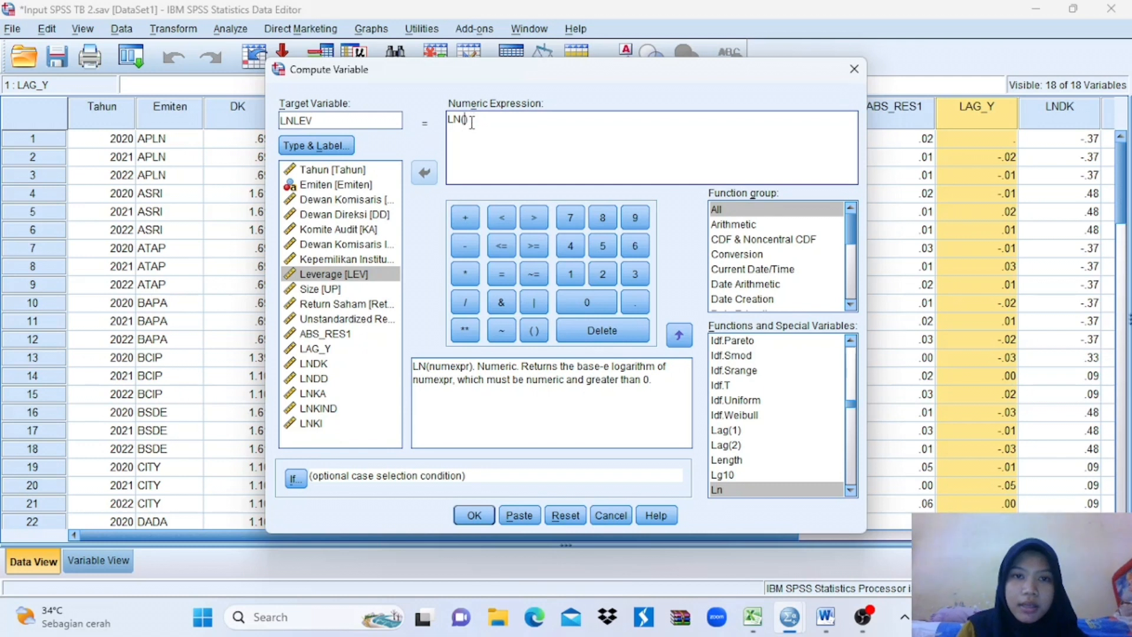
{"action": "left_click", "coordinate": [353, 278]}
{"action": "left_click", "coordinate": [425, 174]}
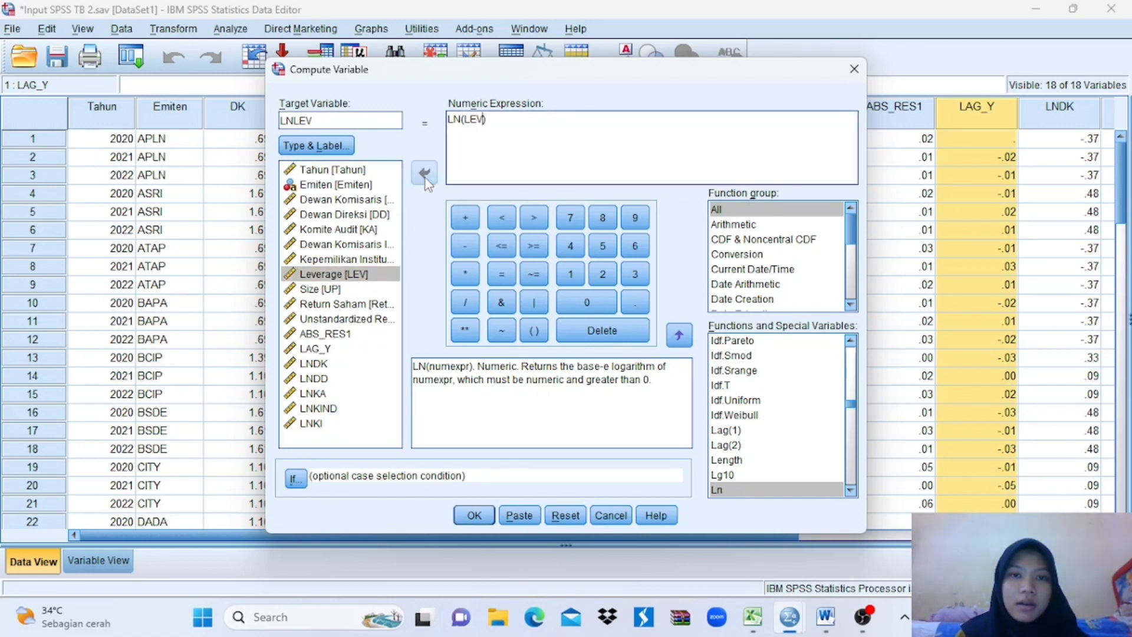
{"action": "left_click", "coordinate": [475, 516]}
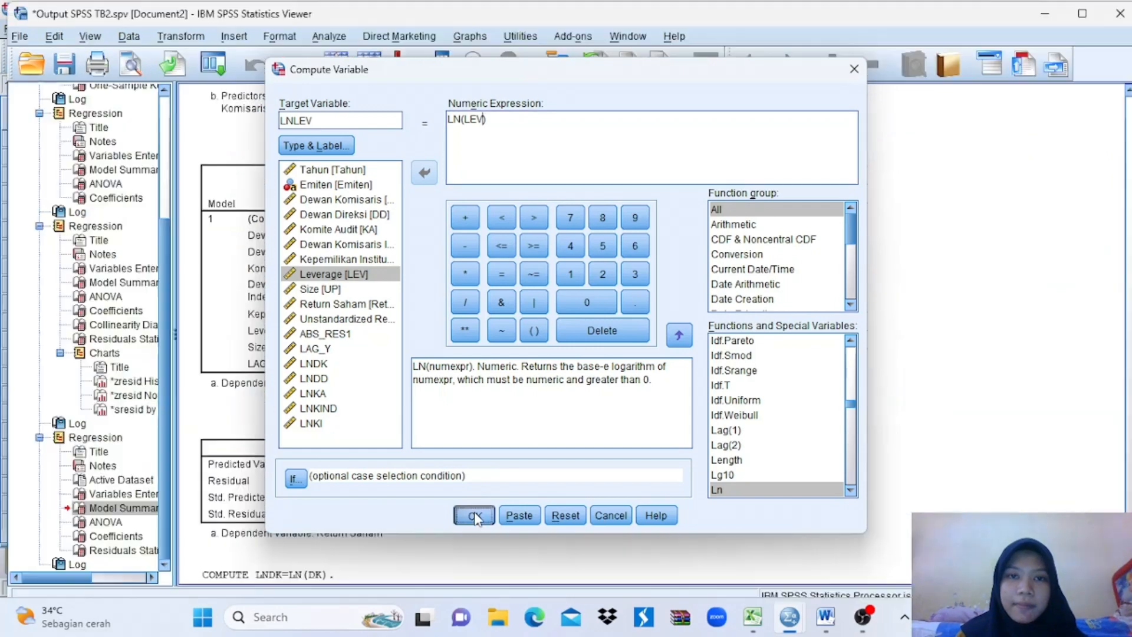
{"action": "left_click", "coordinate": [1048, 13]}
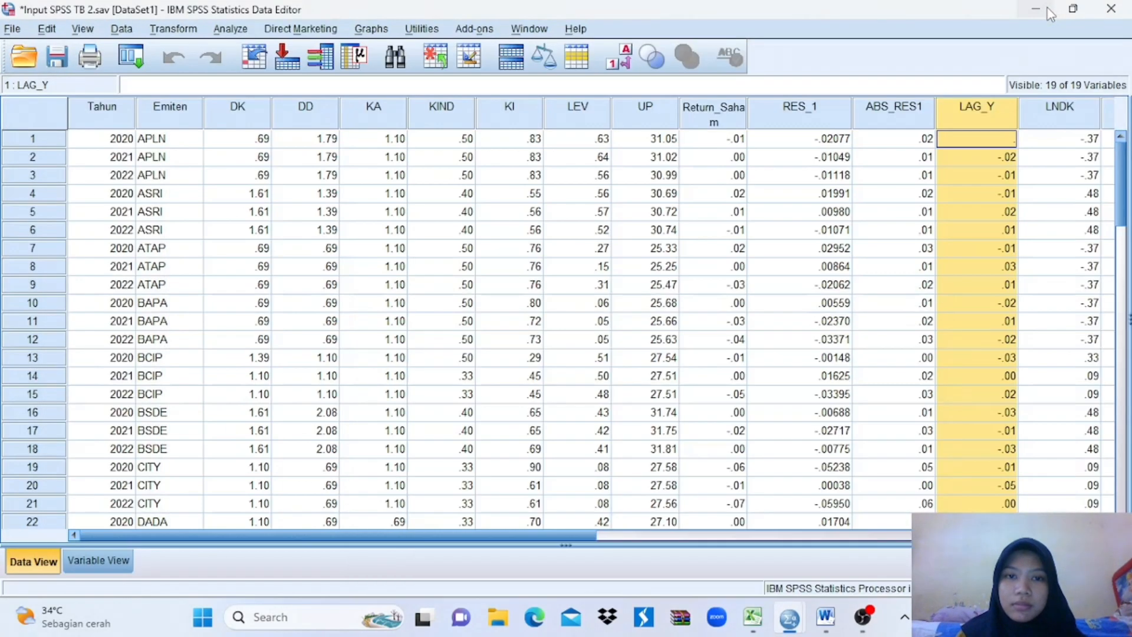
Compute a new variable LNUP as the natural logarithm of Size, LN(UP), and return to the dataset
{"action": "left_click", "coordinate": [173, 29]}
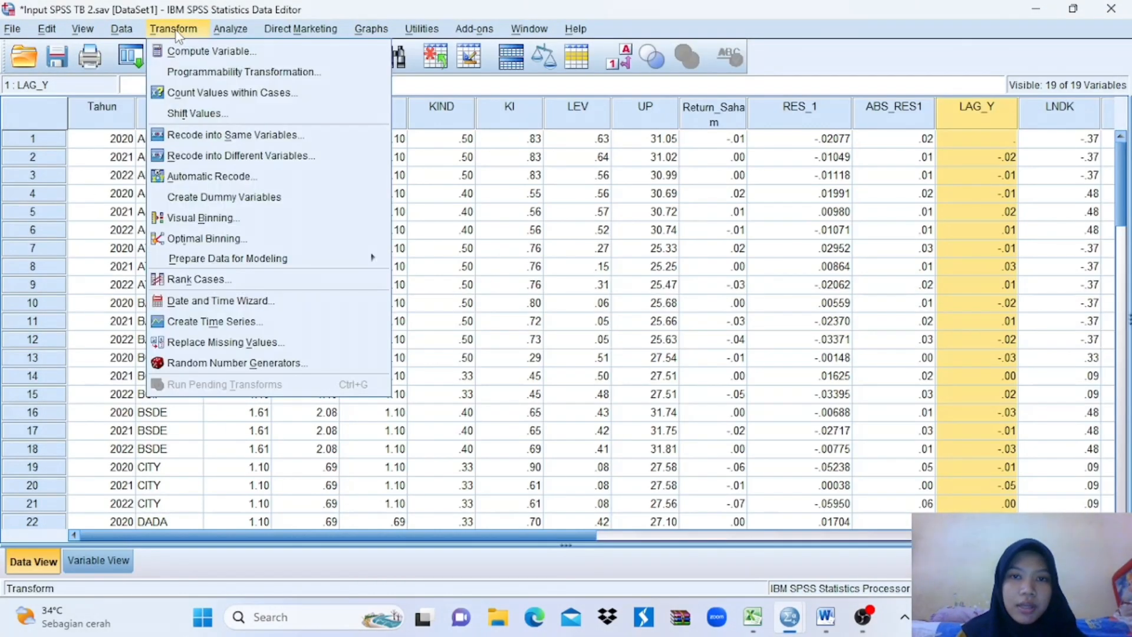
{"action": "left_click", "coordinate": [212, 51]}
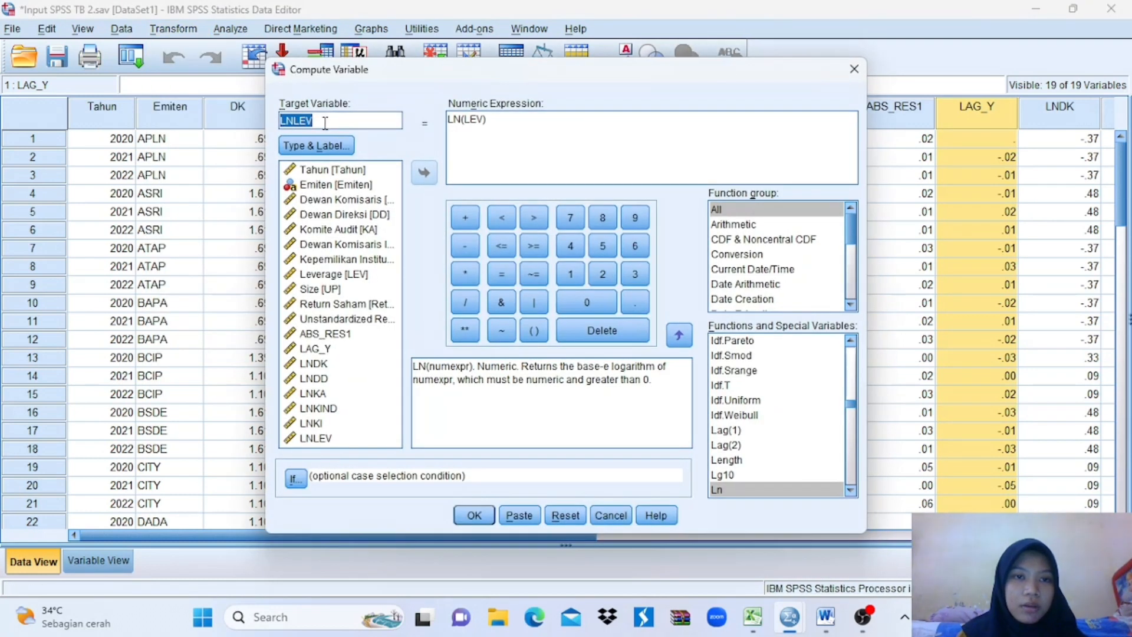
{"action": "left_click", "coordinate": [323, 120]}
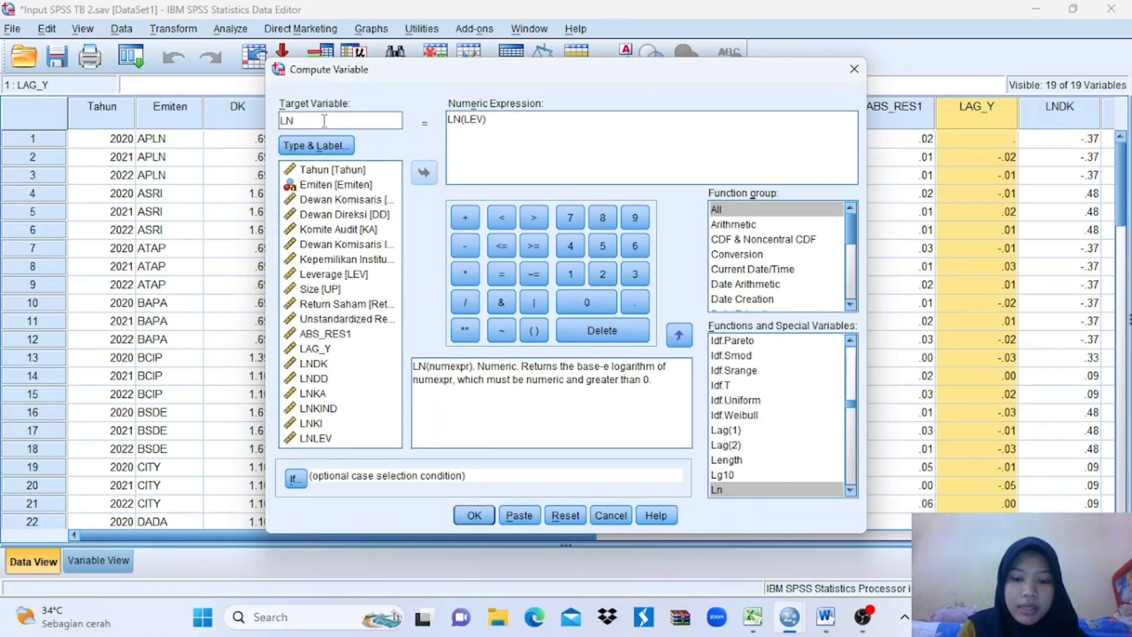
{"action": "left_click", "coordinate": [486, 121]}
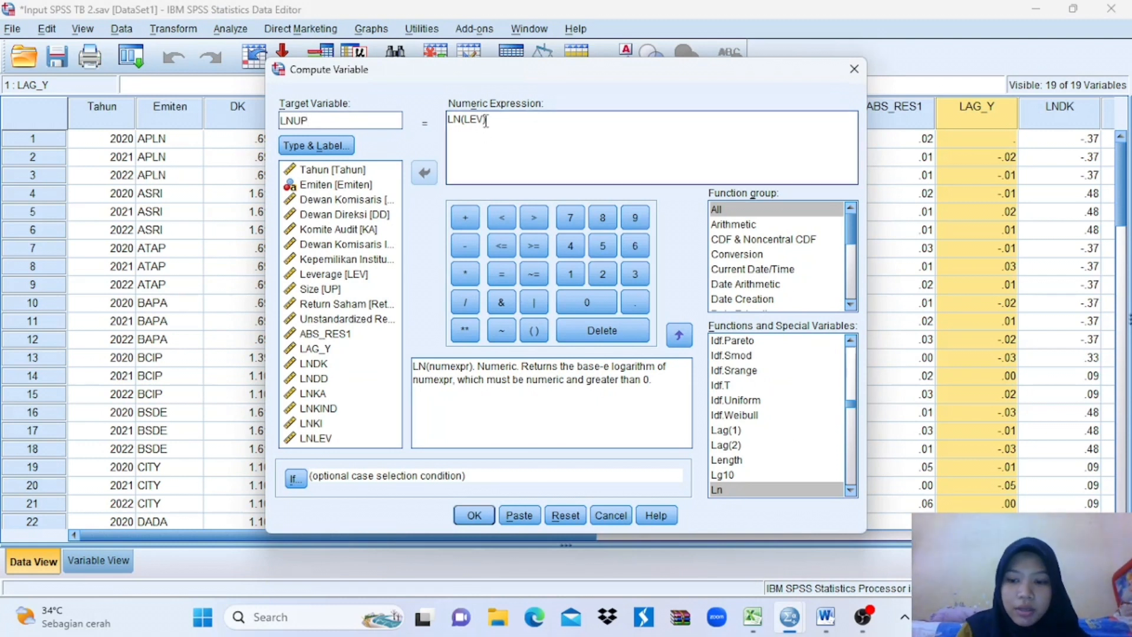
{"action": "key", "text": "BackSpace"}
{"action": "key", "text": "BackSpace"}
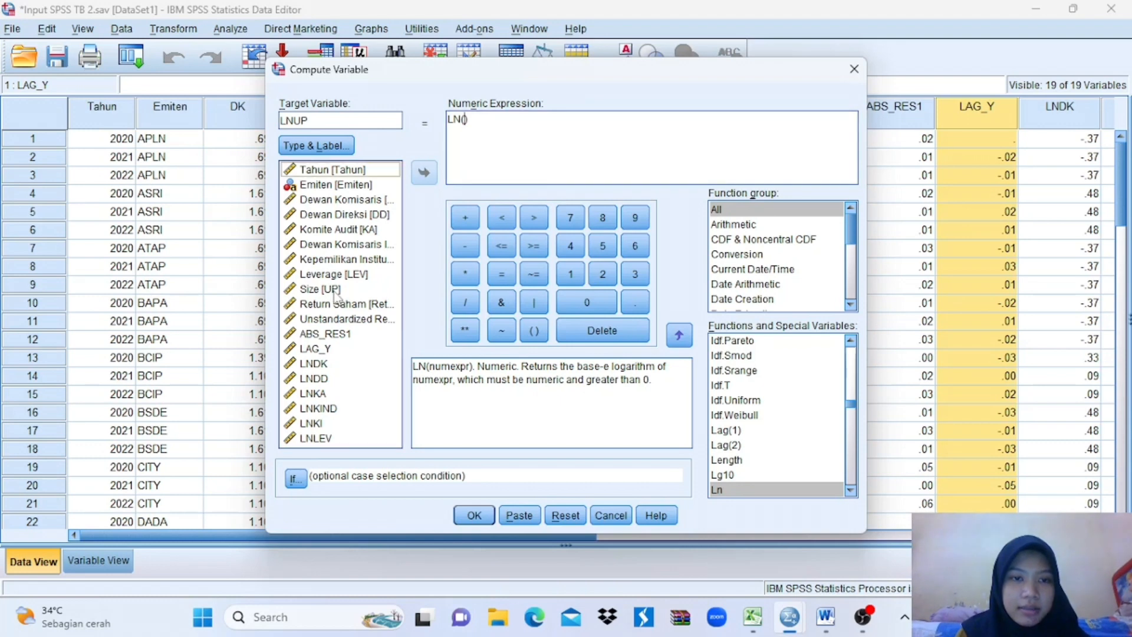
{"action": "left_click", "coordinate": [338, 288]}
{"action": "left_click", "coordinate": [424, 175]}
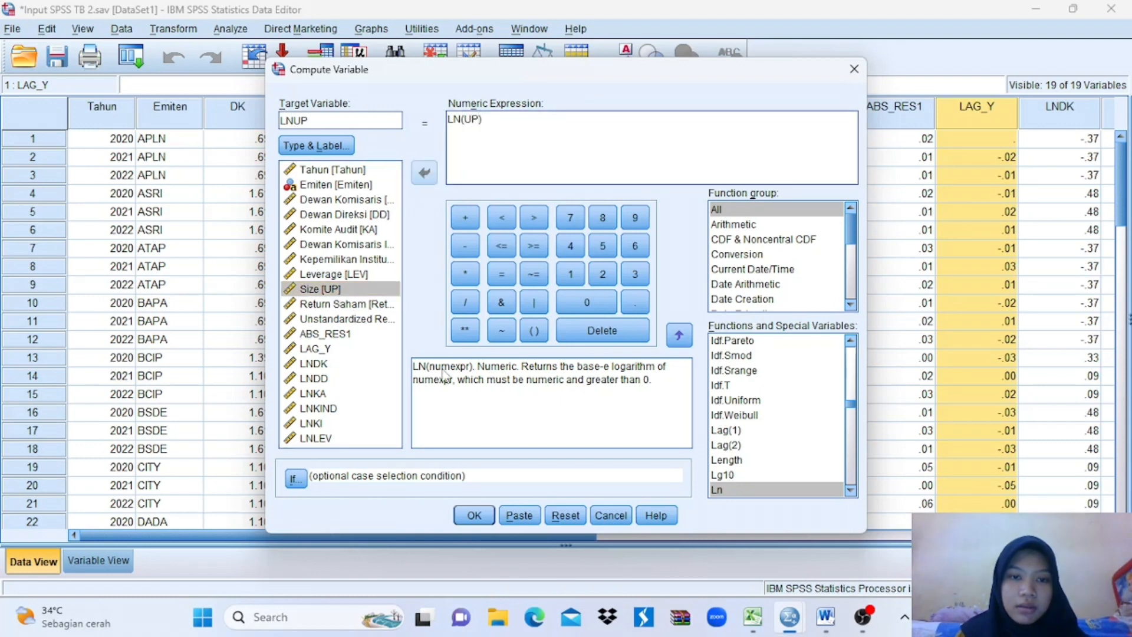
{"action": "left_click", "coordinate": [475, 516]}
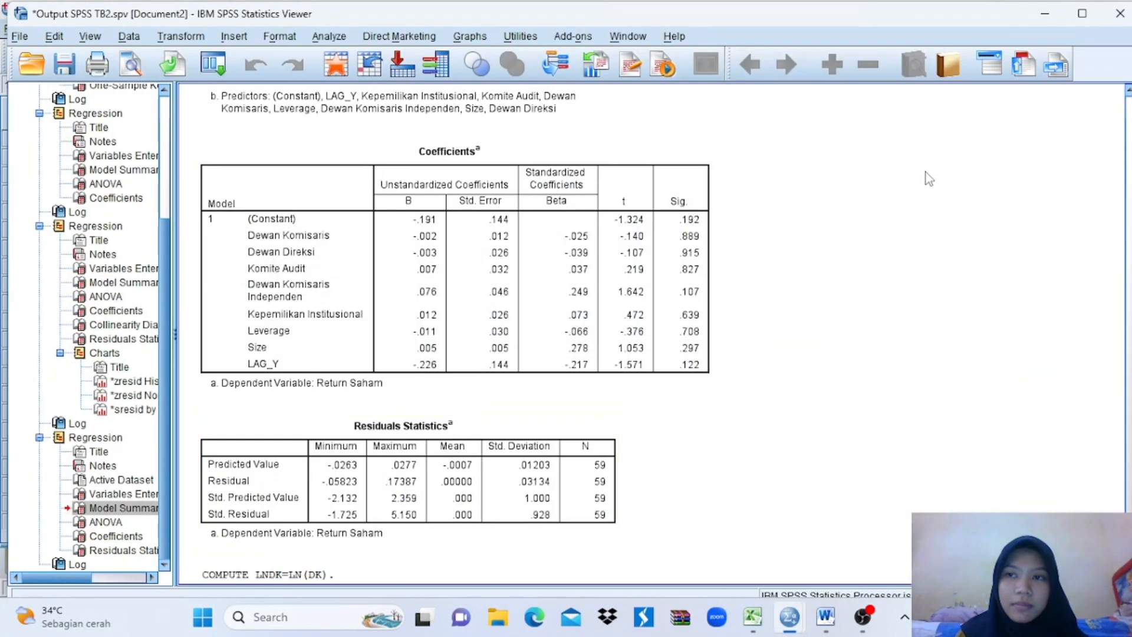
{"action": "left_click", "coordinate": [1045, 13]}
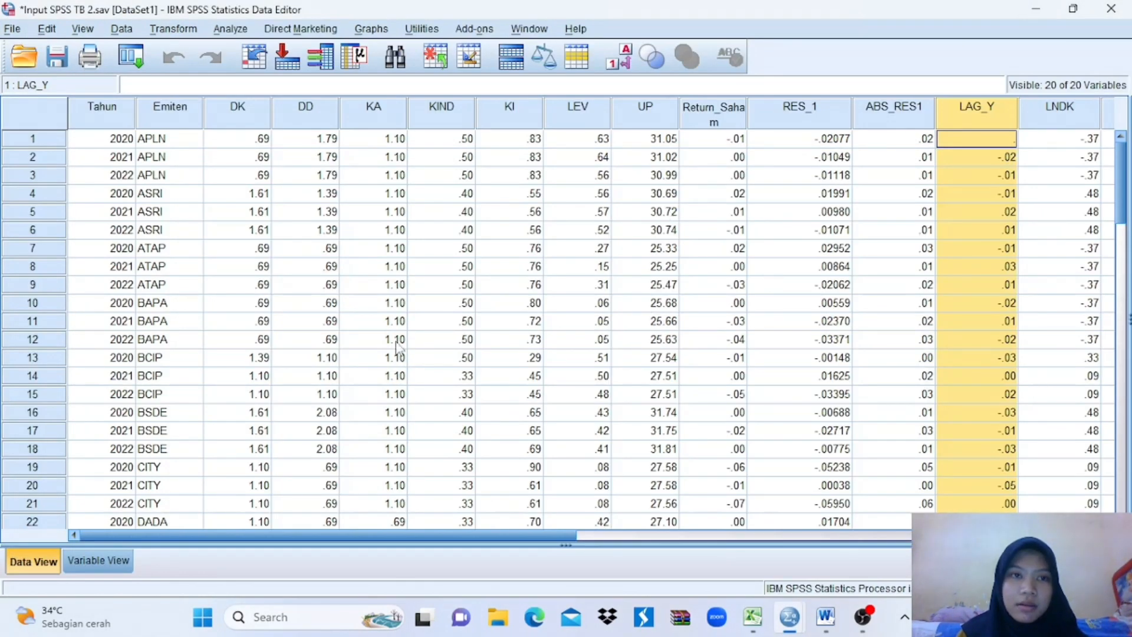
Compute a new variable LNY as the natural logarithm of Return Saham, LN(Return_Saham), and return to the dataset
{"action": "left_click", "coordinate": [173, 32]}
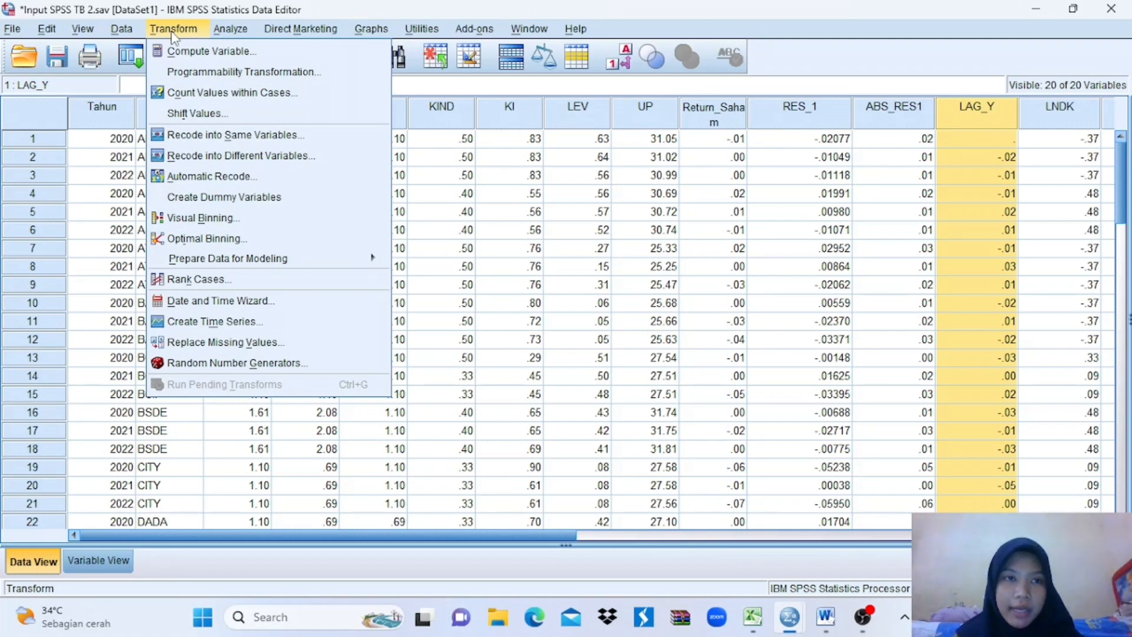
{"action": "left_click", "coordinate": [193, 54]}
{"action": "left_click", "coordinate": [322, 120]}
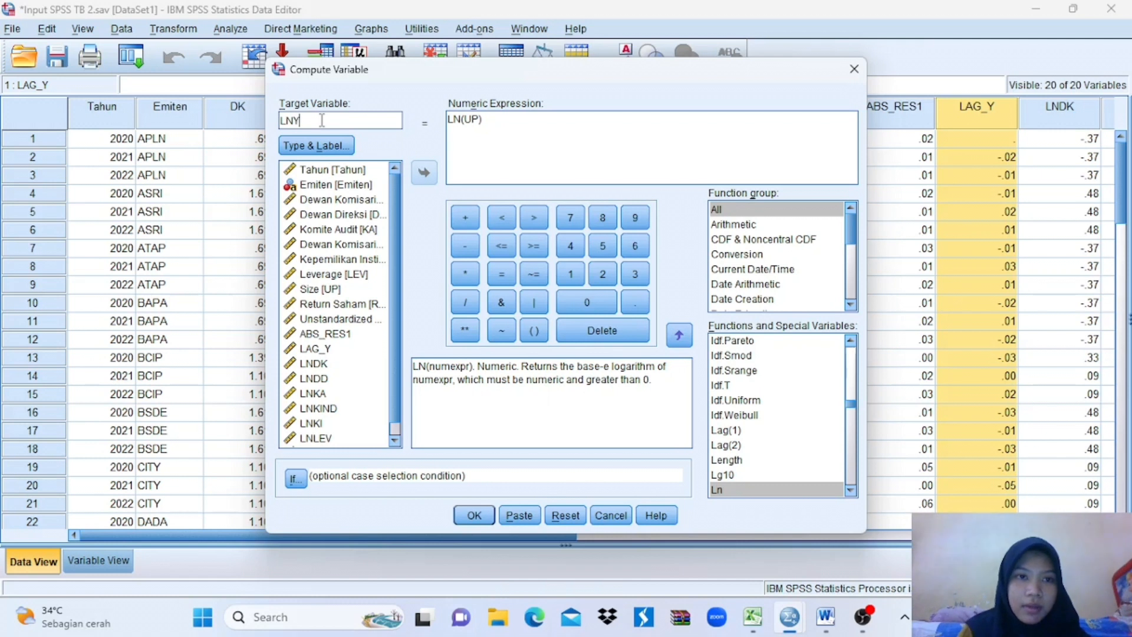
{"action": "left_click", "coordinate": [479, 121]}
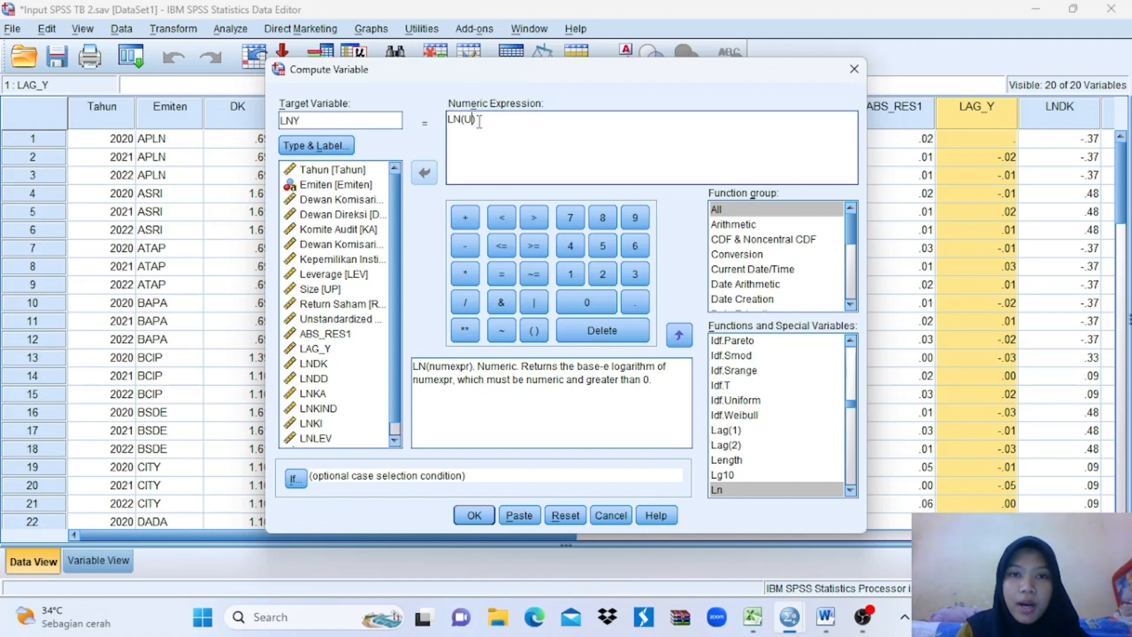
{"action": "key", "text": "BackSpace"}
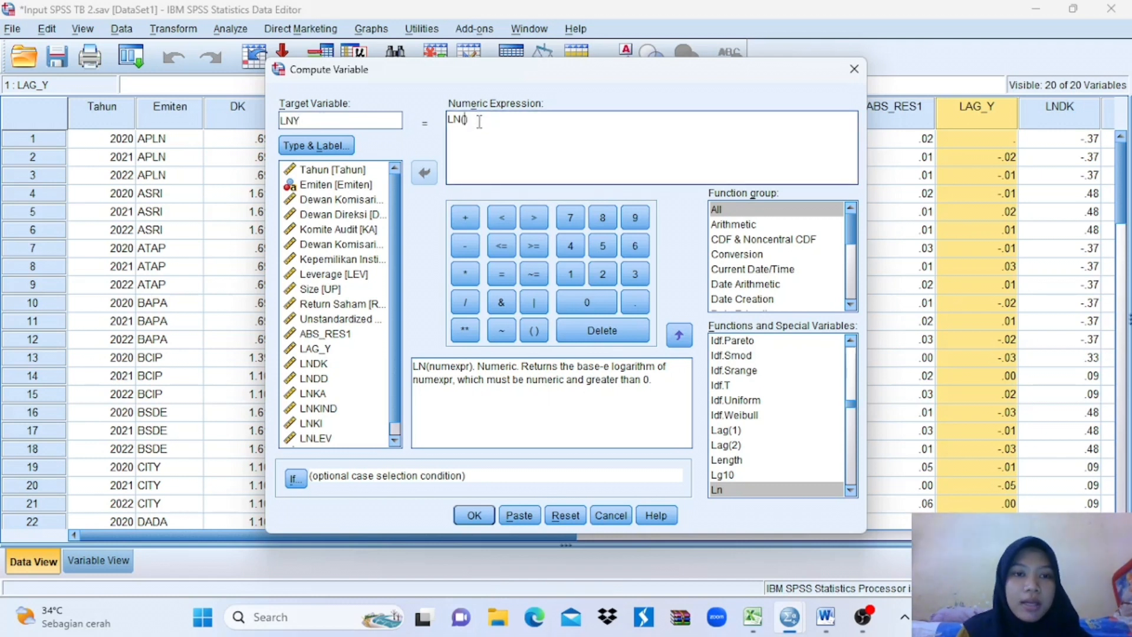
{"action": "left_click", "coordinate": [343, 305]}
{"action": "left_click", "coordinate": [424, 173]}
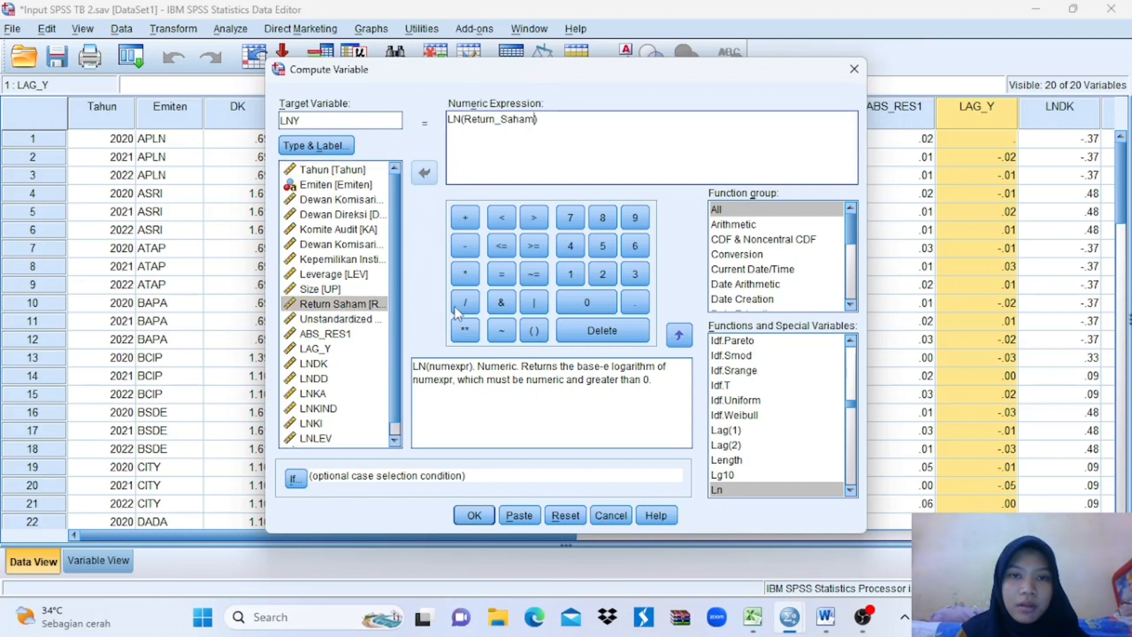
{"action": "left_click", "coordinate": [476, 516]}
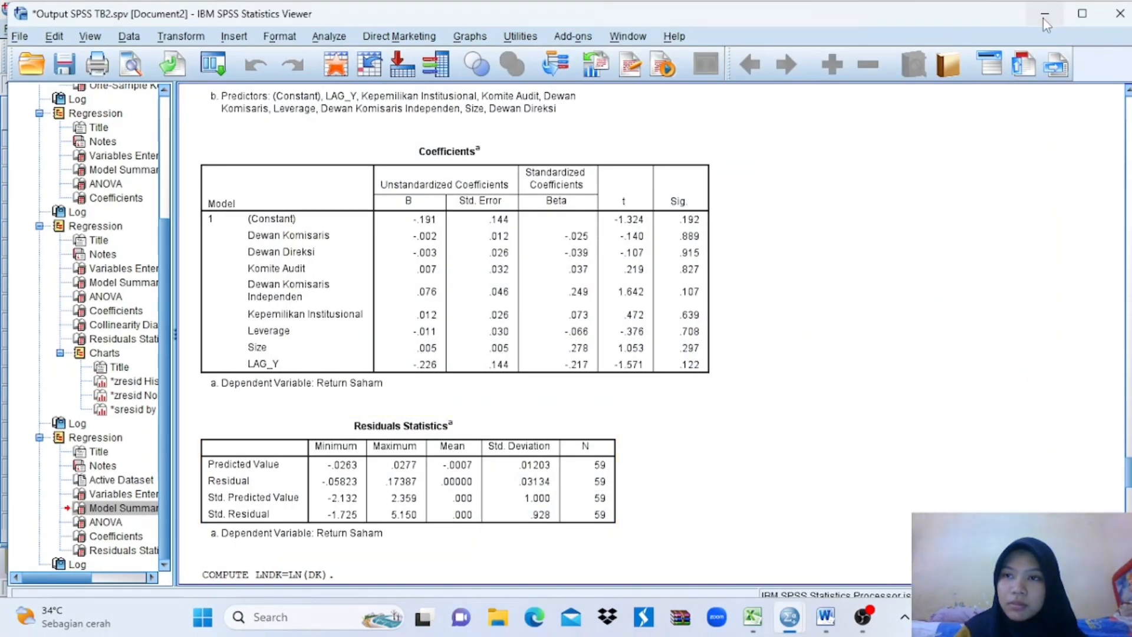
{"action": "left_click", "coordinate": [1043, 18]}
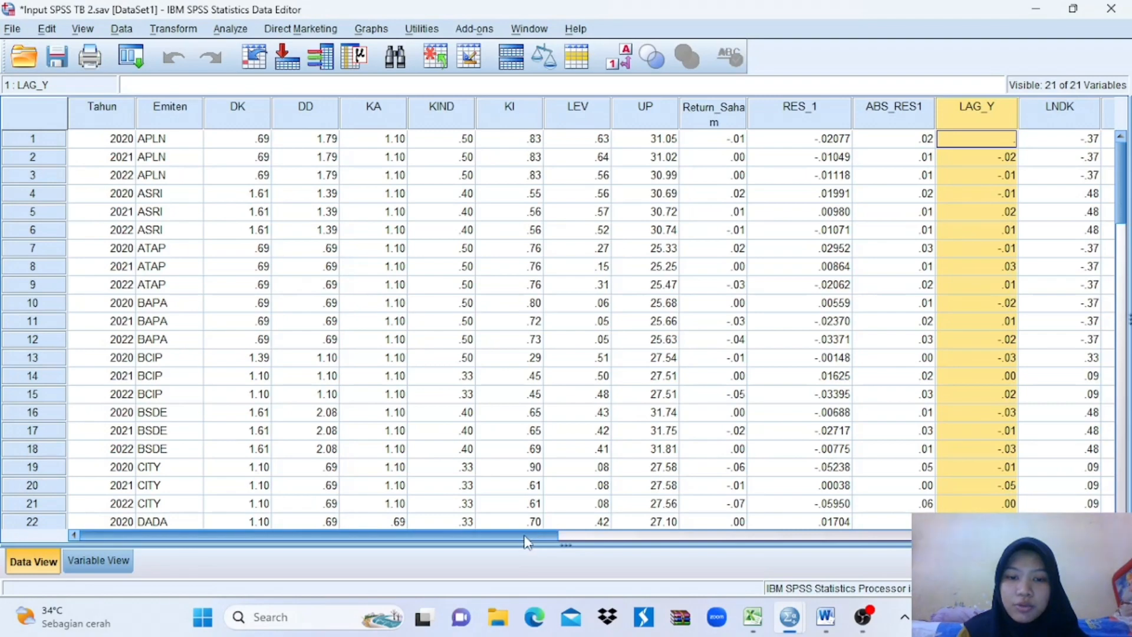
Review the log-transformed columns from LNDK through LNY in the dataset
{"action": "left_click_drag", "start_coordinate": [526, 537], "coordinate": [775, 529]}
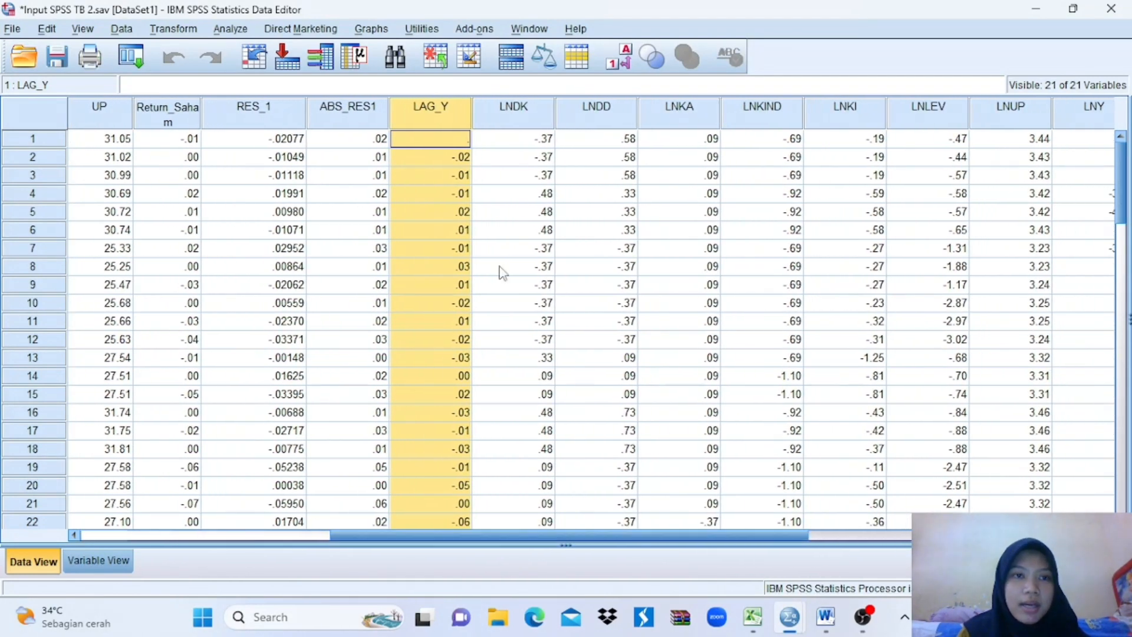
{"action": "left_click", "coordinate": [527, 116]}
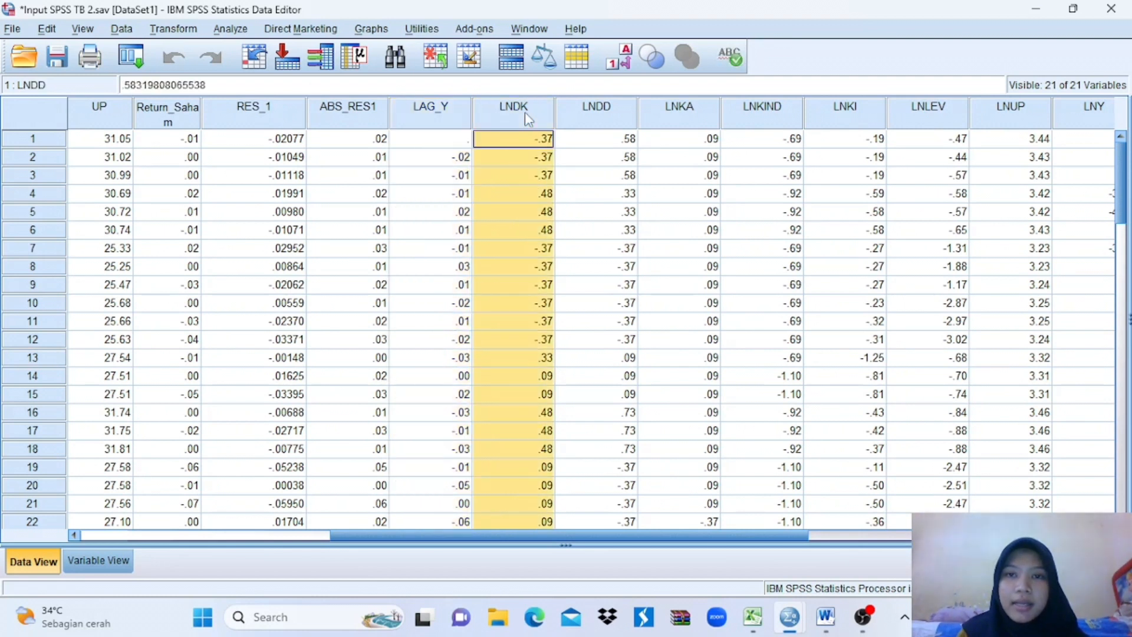
{"action": "key", "text": "Right"}
{"action": "left_click", "coordinate": [686, 124]}
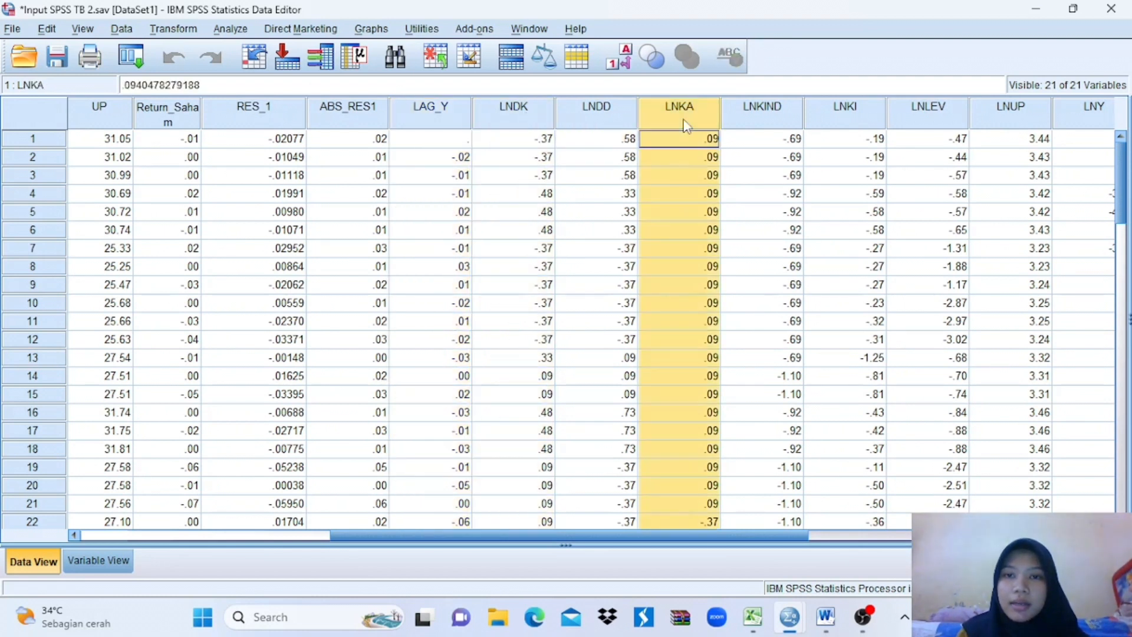
{"action": "left_click", "coordinate": [783, 124]}
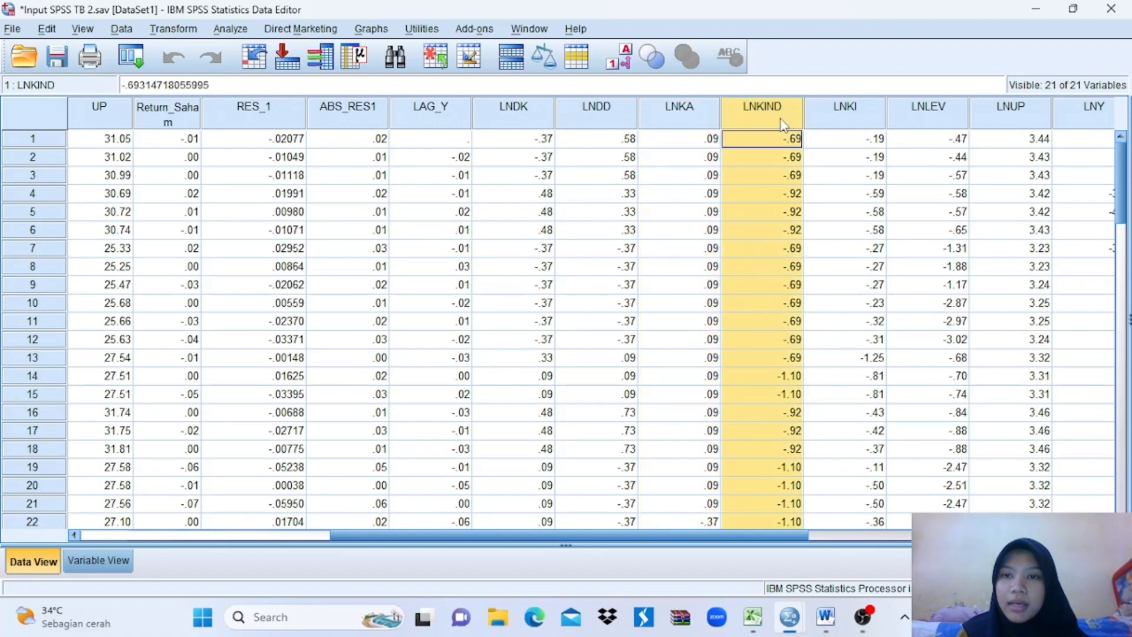
{"action": "left_click", "coordinate": [834, 121]}
{"action": "left_click", "coordinate": [918, 124]}
{"action": "left_click", "coordinate": [1030, 115]}
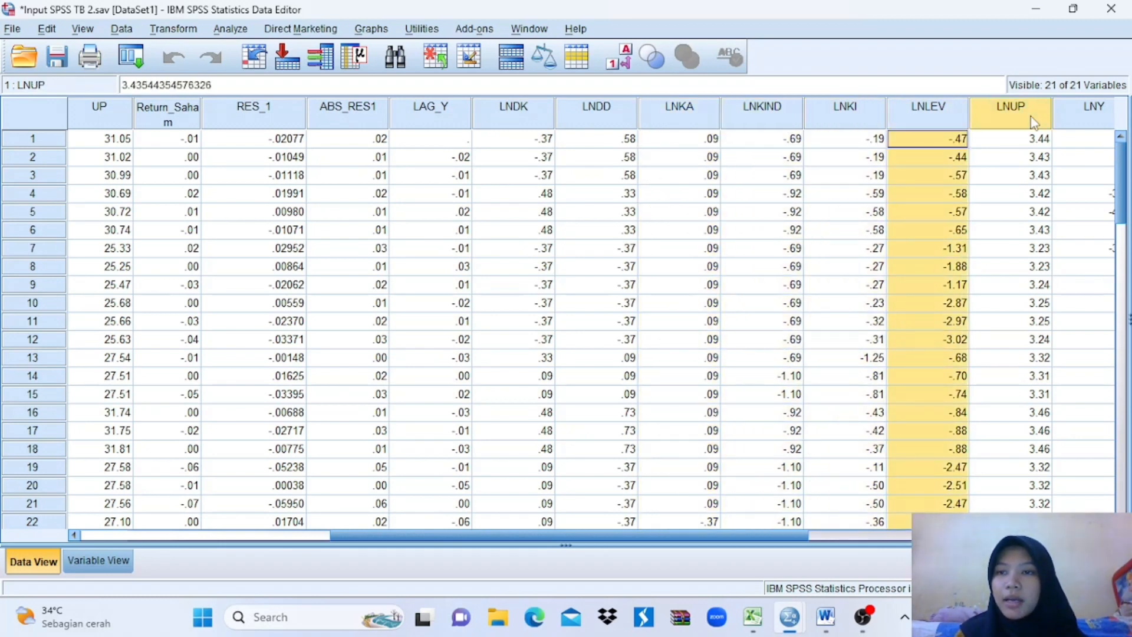
{"action": "left_click", "coordinate": [1098, 111]}
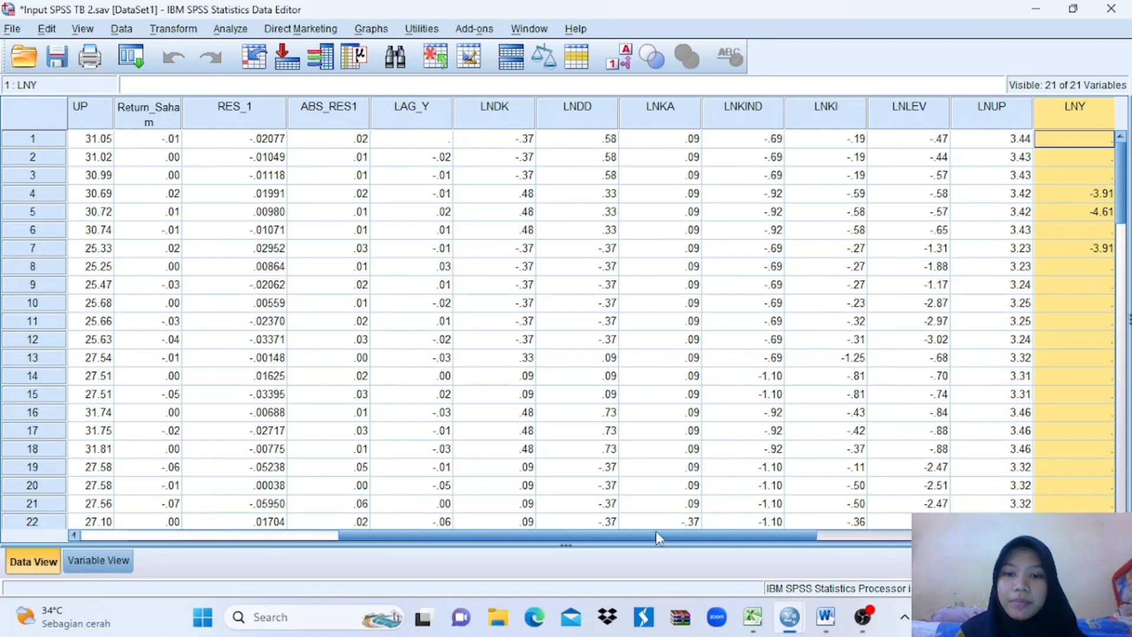
{"action": "left_click_drag", "start_coordinate": [655, 530], "coordinate": [382, 537]}
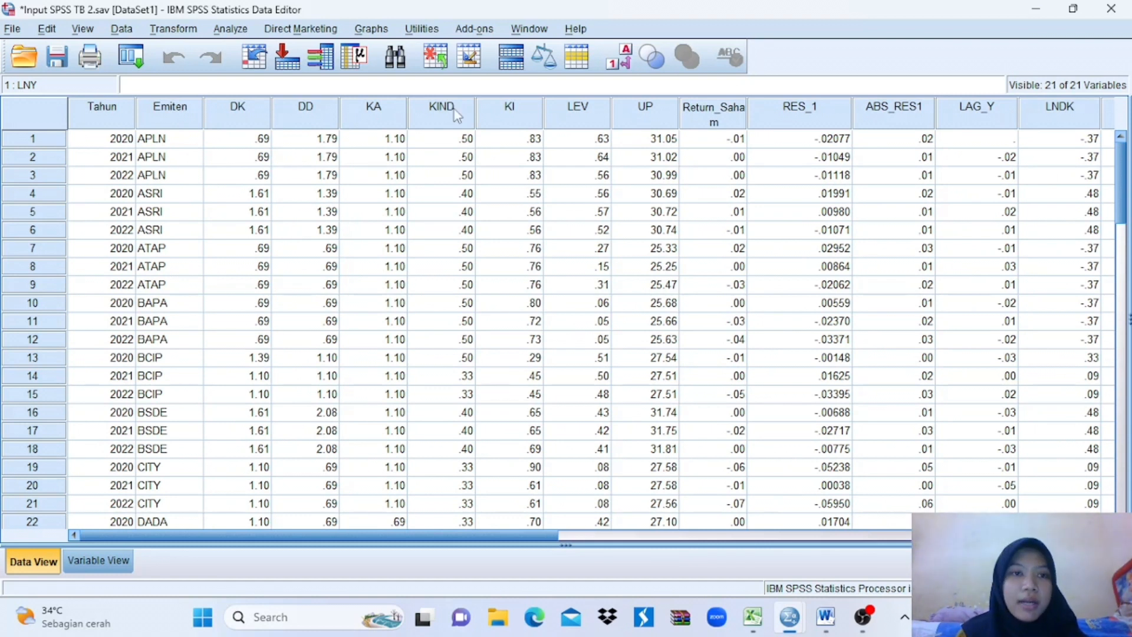
Start a linear regression, clear its previous settings, and assign LNY as the dependent variable
{"action": "left_click", "coordinate": [237, 29]}
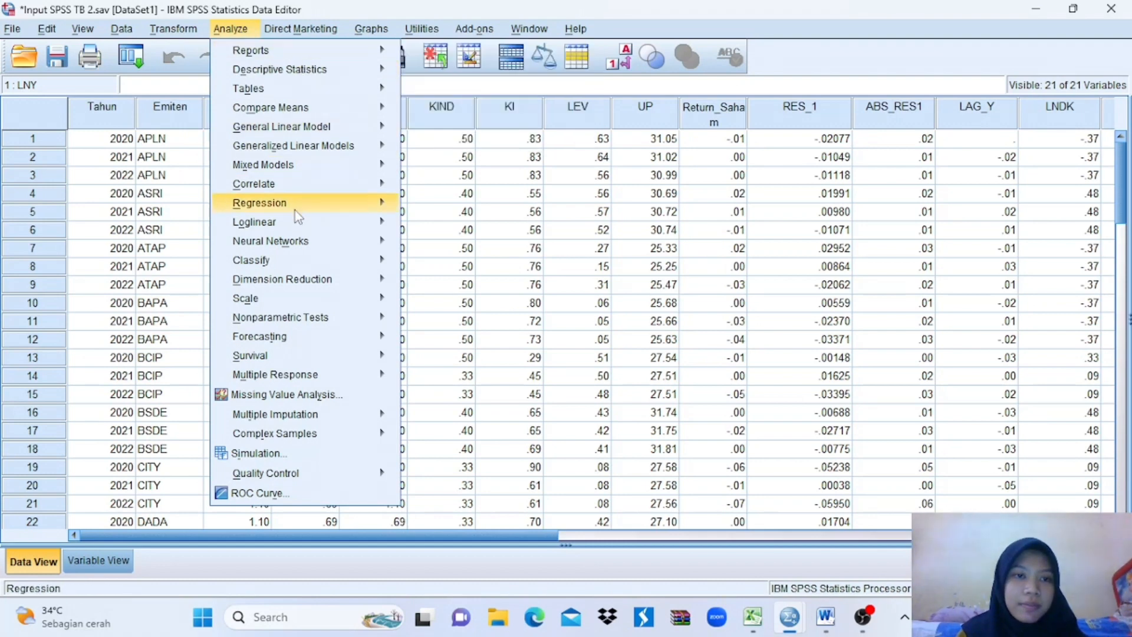
{"action": "mouse_move", "coordinate": [298, 214]}
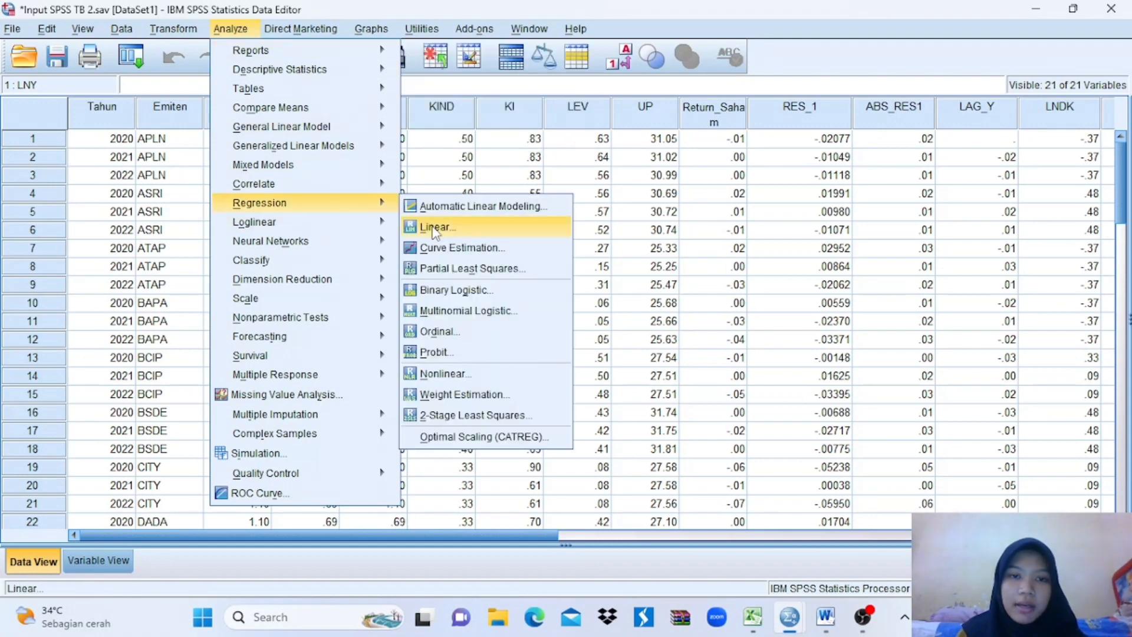
{"action": "left_click", "coordinate": [435, 228]}
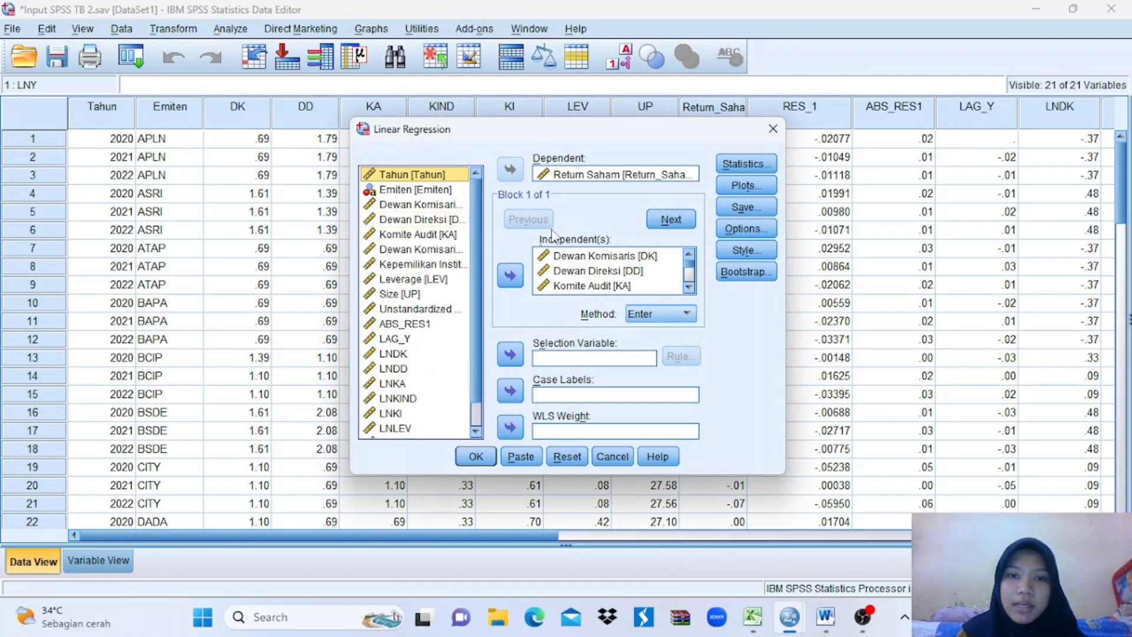
{"action": "left_click", "coordinate": [566, 460]}
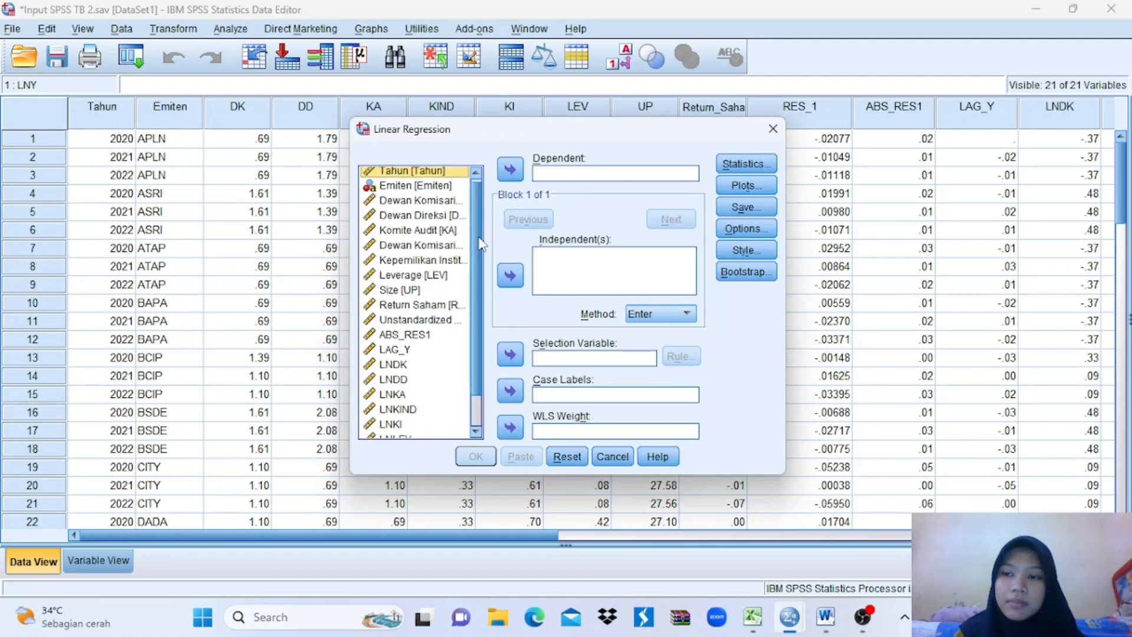
{"action": "scroll", "coordinate": [480, 236], "scroll_direction": "down", "scroll_amount": 2}
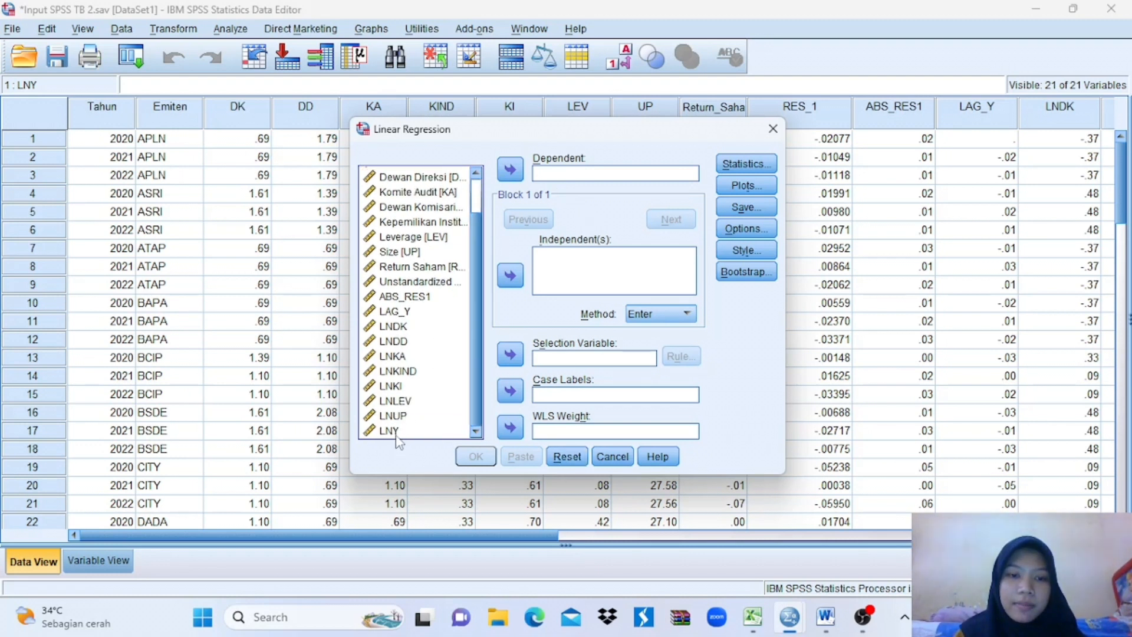
{"action": "left_click", "coordinate": [397, 437]}
{"action": "left_click", "coordinate": [510, 171]}
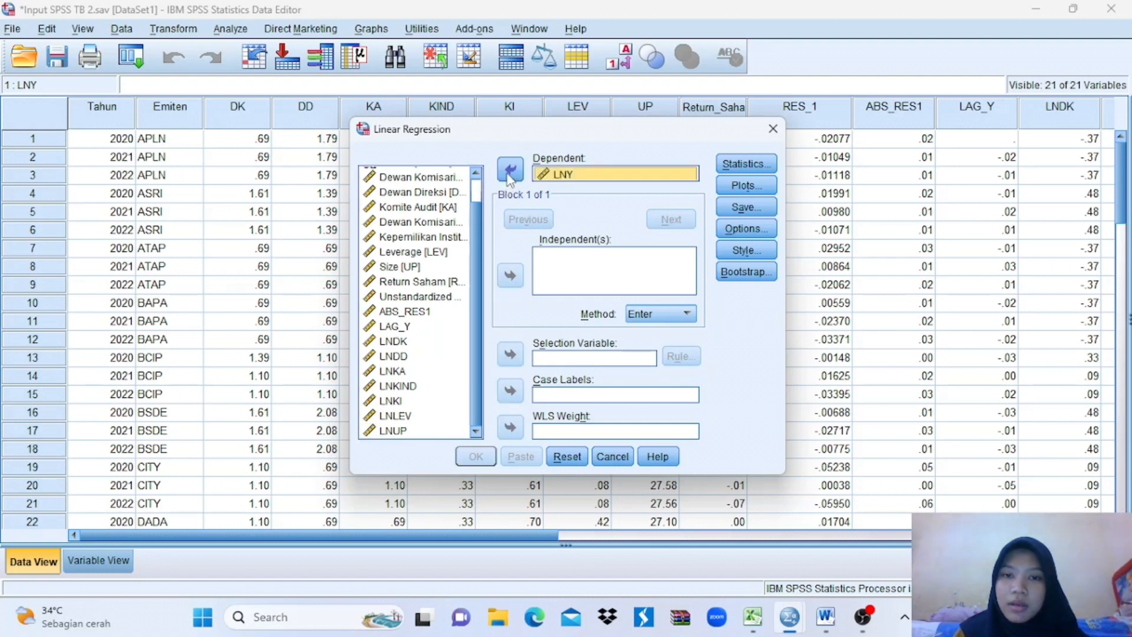
{"action": "left_click", "coordinate": [584, 267]}
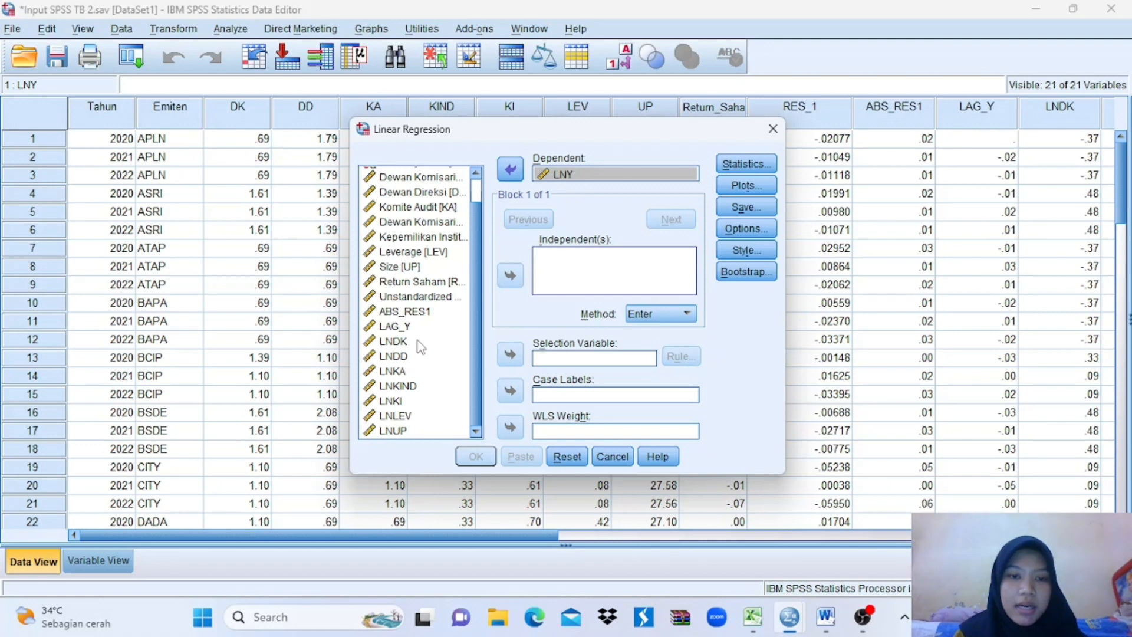
{"action": "left_click", "coordinate": [394, 341]}
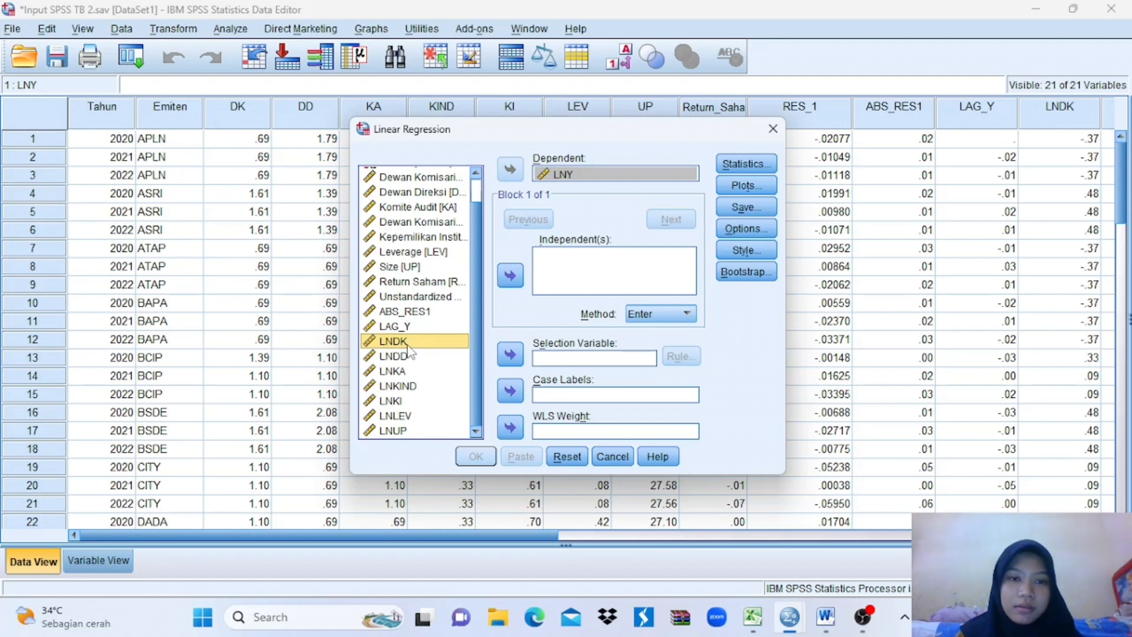
{"action": "left_click", "coordinate": [404, 342], "text": "ctrl"}
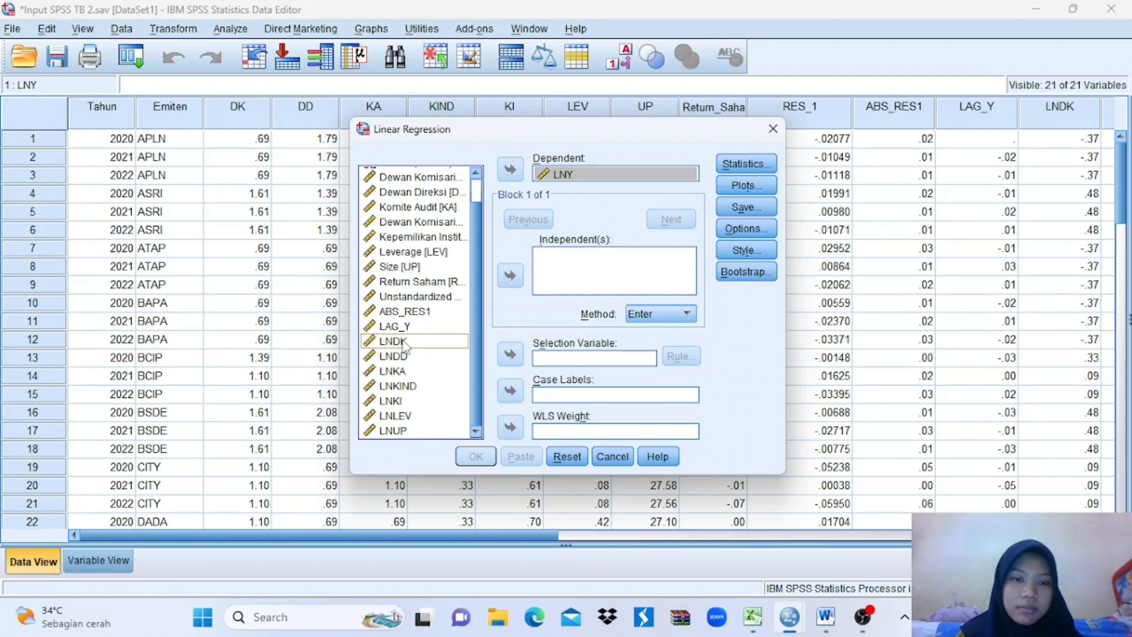
{"action": "left_click", "coordinate": [405, 342], "text": "ctrl"}
{"action": "left_click", "coordinate": [404, 356], "text": "ctrl"}
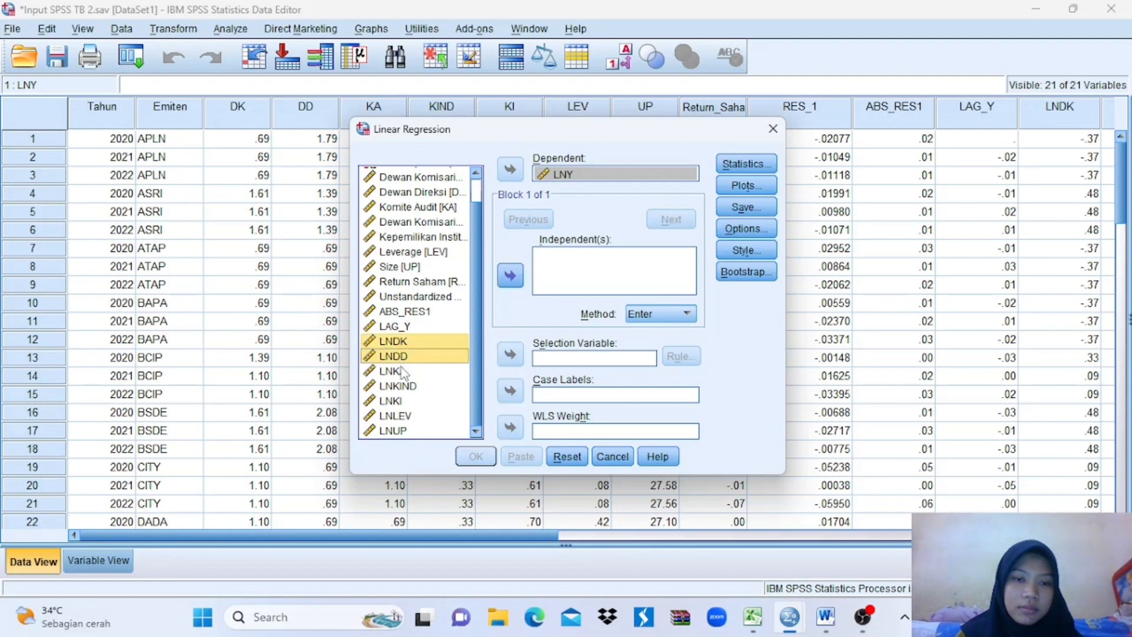
{"action": "left_click", "coordinate": [403, 371], "text": "ctrl"}
{"action": "left_click", "coordinate": [404, 386], "text": "ctrl"}
{"action": "left_click", "coordinate": [404, 401], "text": "ctrl"}
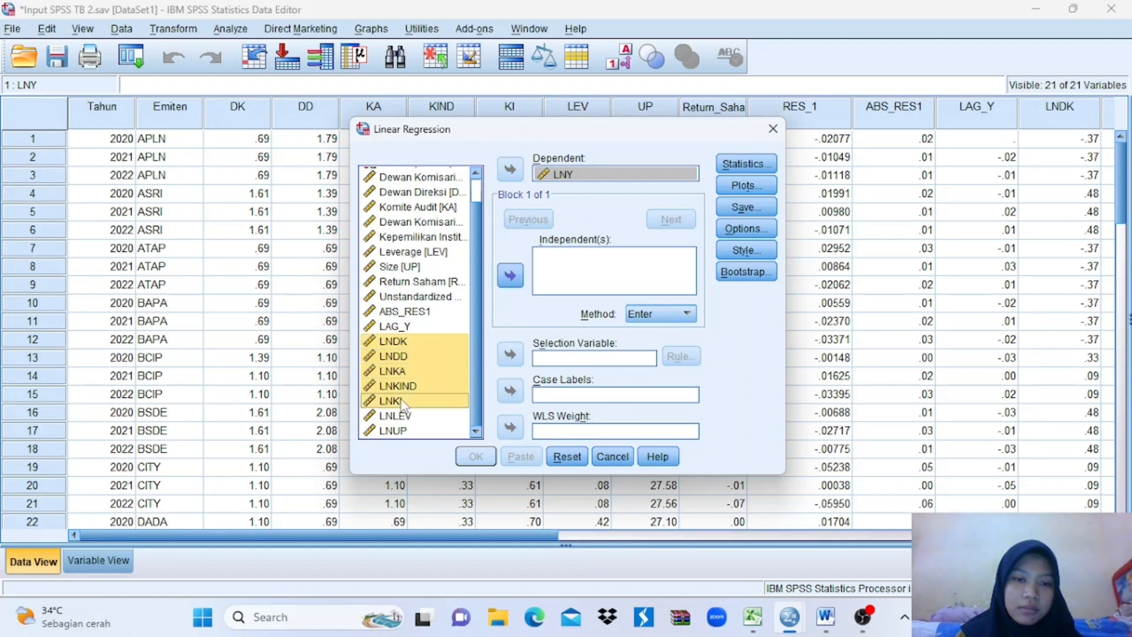
{"action": "left_click", "coordinate": [405, 415], "text": "ctrl"}
Assign LNDK, LNDD, LNKA, LNKIND, LNKI, LNLEV and LNUP as the regression's independent variables and check the list
{"action": "left_click", "coordinate": [406, 431]}
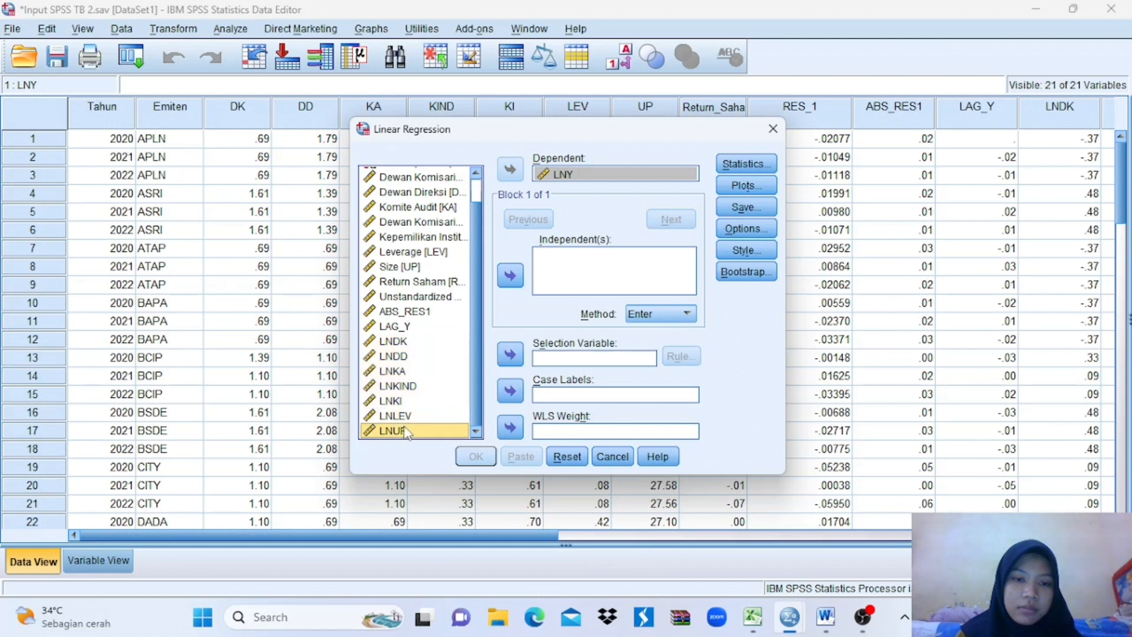
{"action": "left_click", "coordinate": [411, 343], "text": "ctrl"}
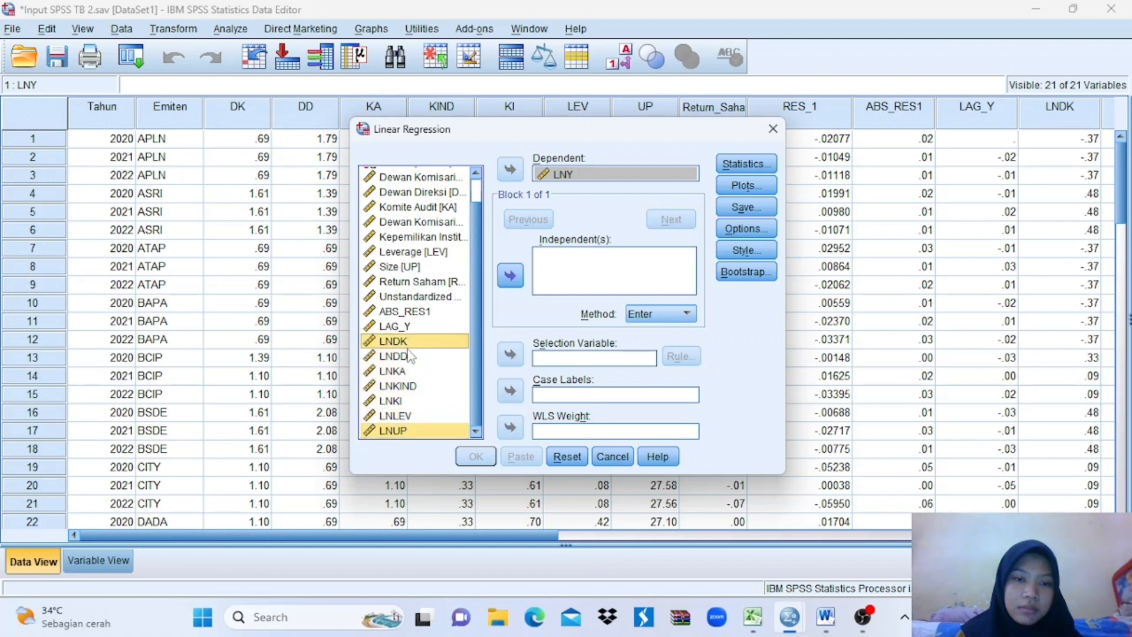
{"action": "left_click", "coordinate": [411, 356], "text": "ctrl"}
{"action": "left_click", "coordinate": [411, 371], "text": "ctrl"}
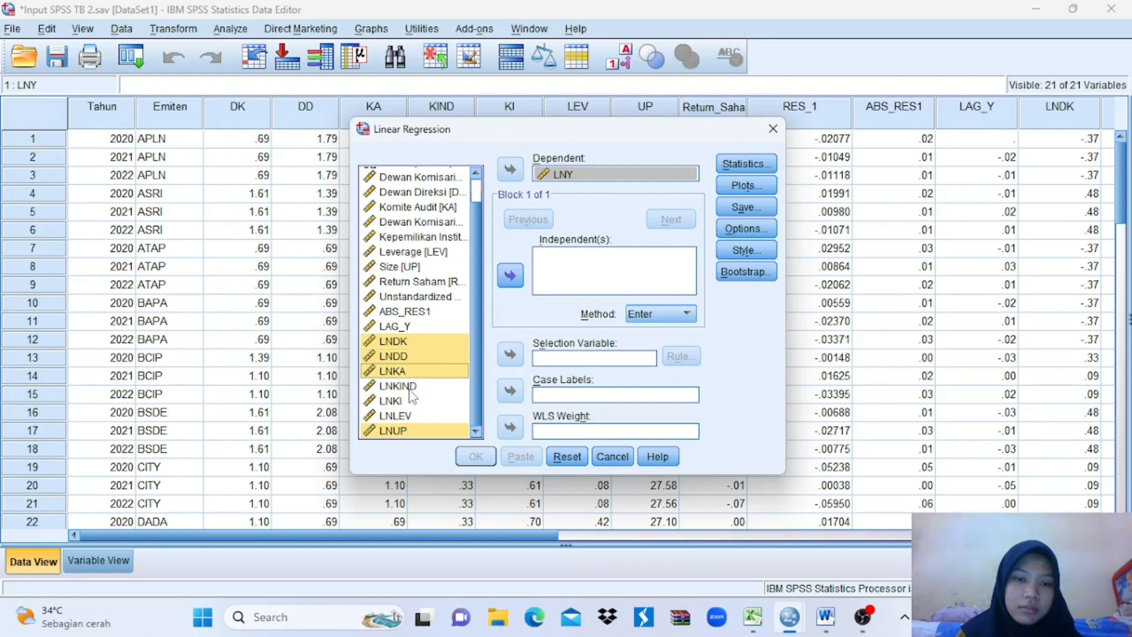
{"action": "left_click", "coordinate": [411, 387], "text": "ctrl"}
{"action": "left_click", "coordinate": [413, 402], "text": "ctrl"}
{"action": "left_click", "coordinate": [411, 416], "text": "ctrl"}
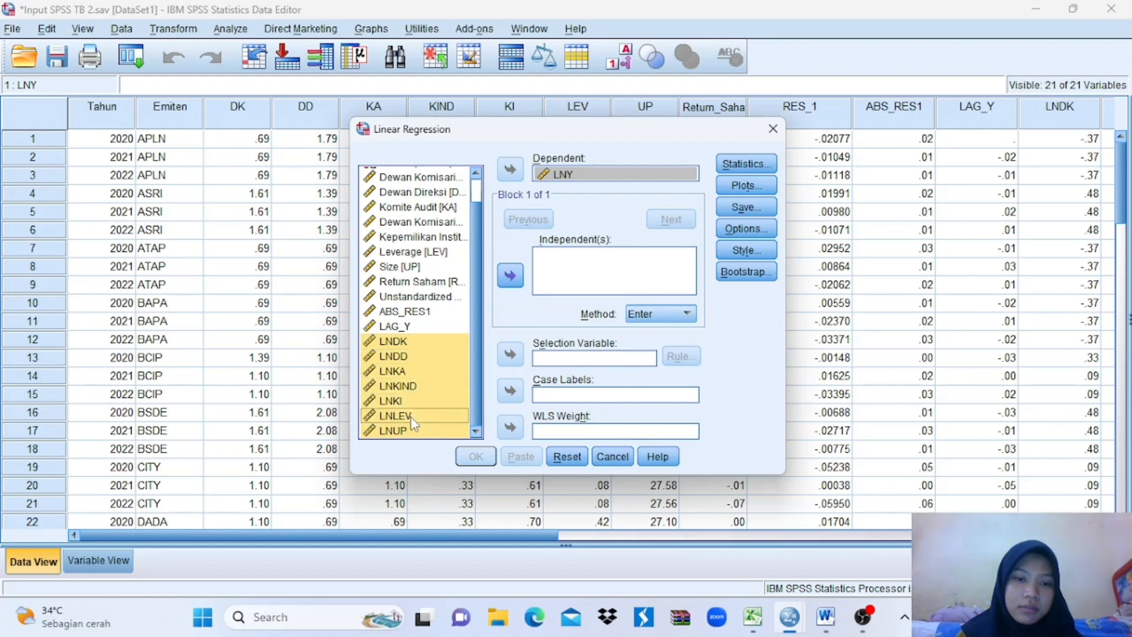
{"action": "left_click", "coordinate": [510, 277]}
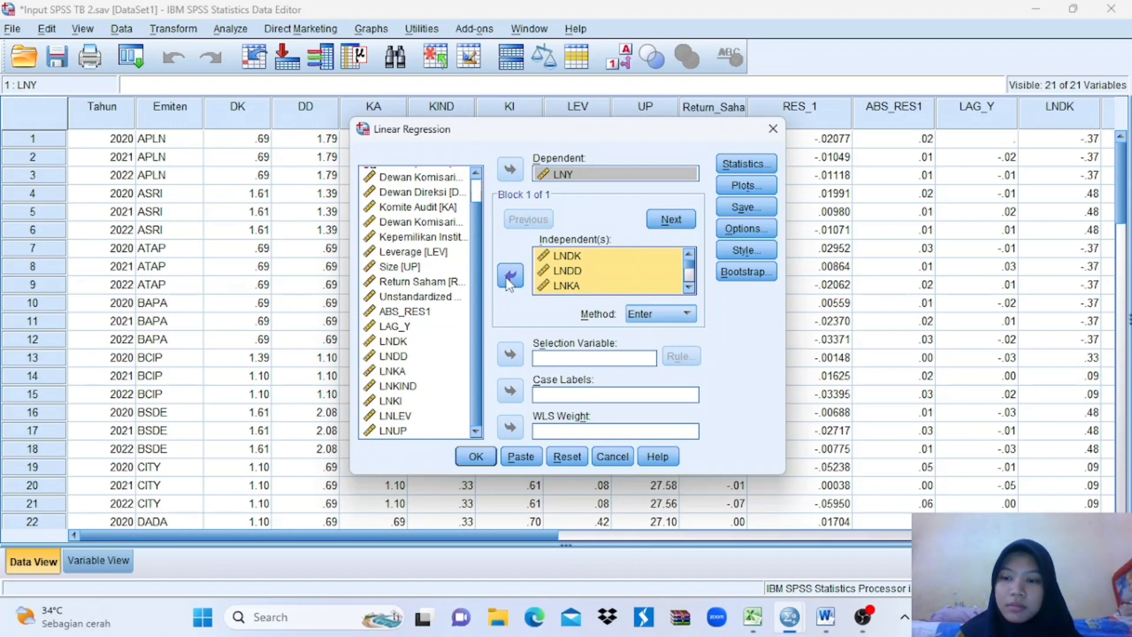
{"action": "scroll", "coordinate": [690, 282], "scroll_direction": "down", "scroll_amount": 1}
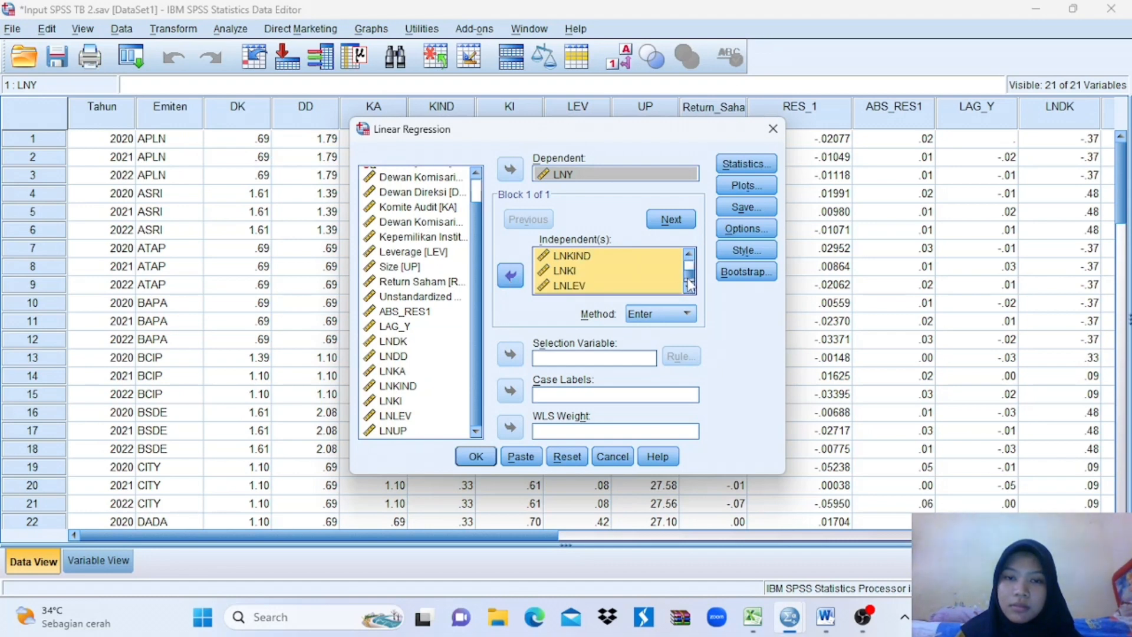
{"action": "left_click", "coordinate": [658, 259]}
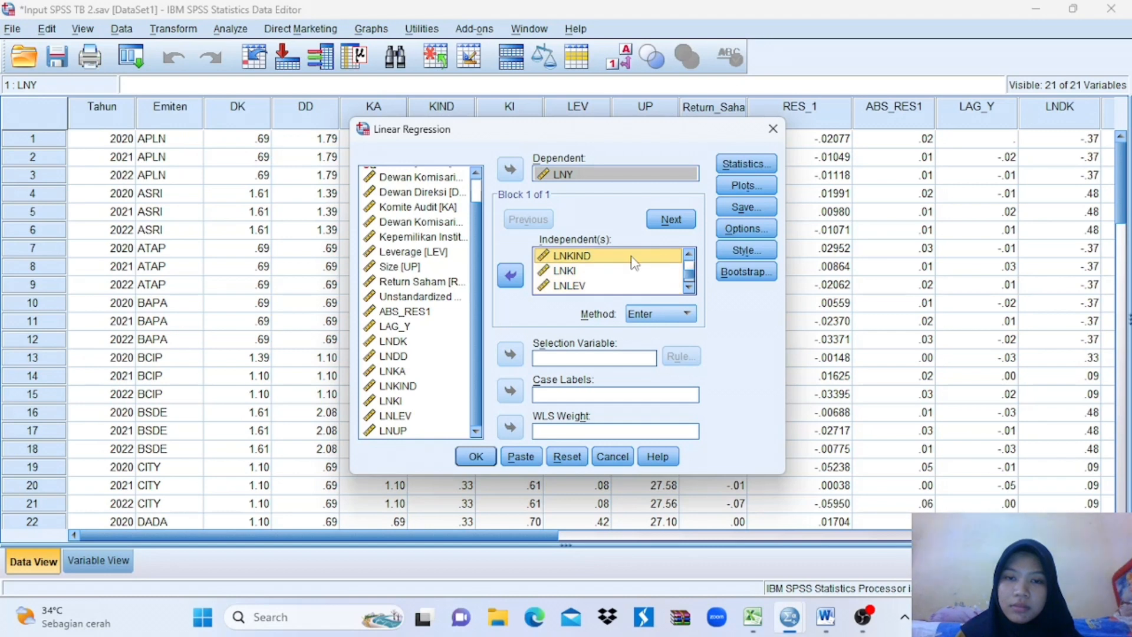
{"action": "key", "text": "Down"}
{"action": "key", "text": "Down"}
{"action": "key", "text": "Down"}
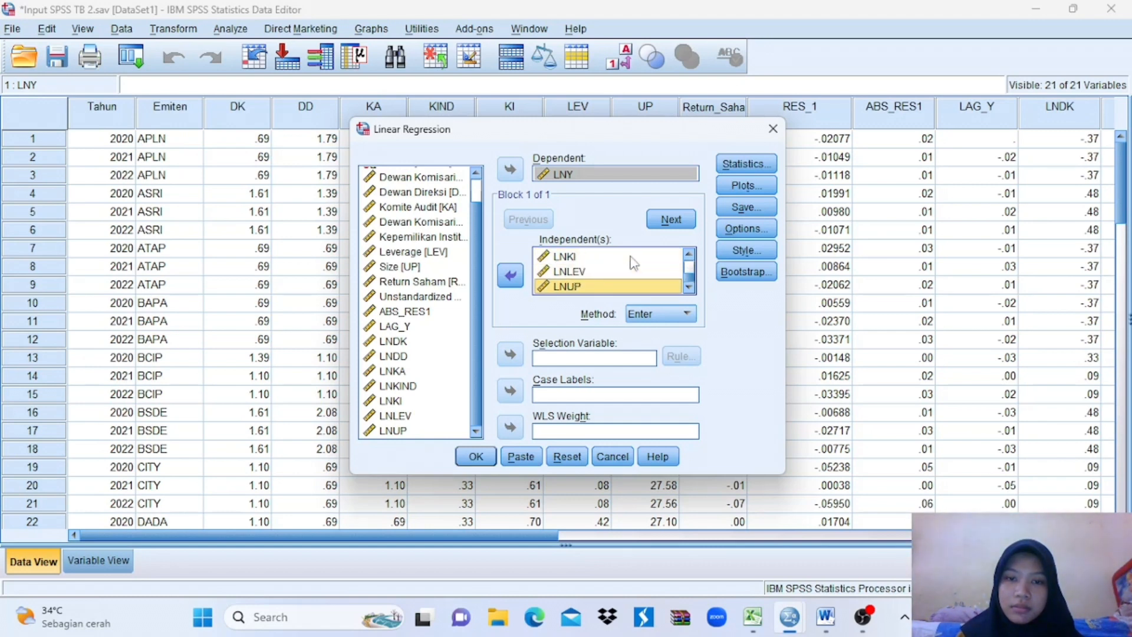
Set the regression to save unstandardized residuals, run it, and return to the dataset
{"action": "left_click", "coordinate": [753, 208]}
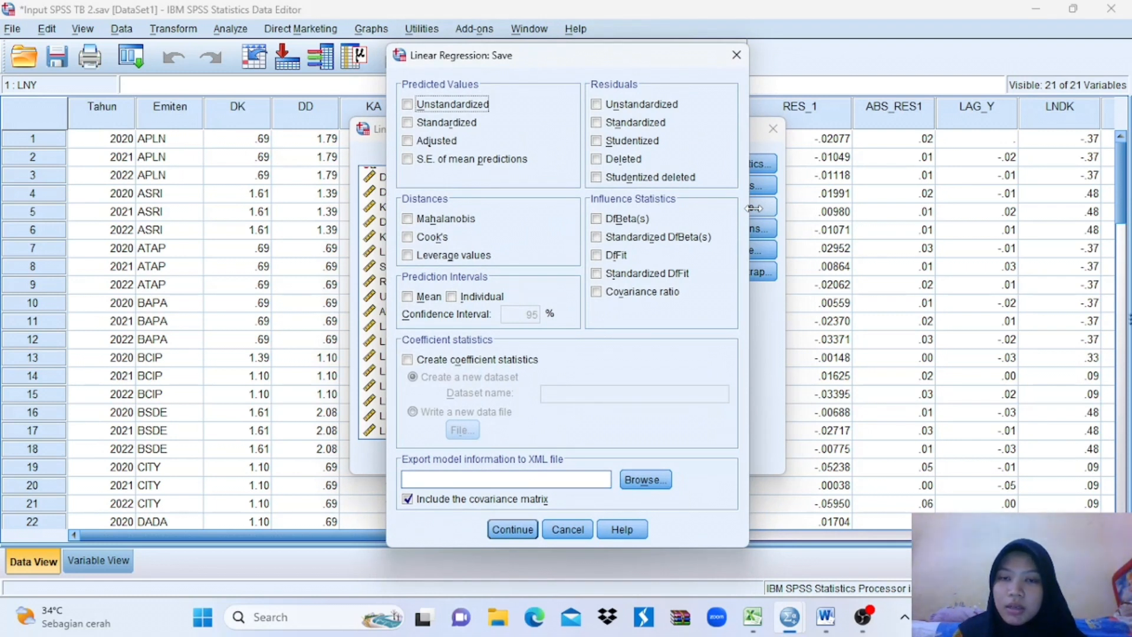
{"action": "left_click", "coordinate": [598, 106]}
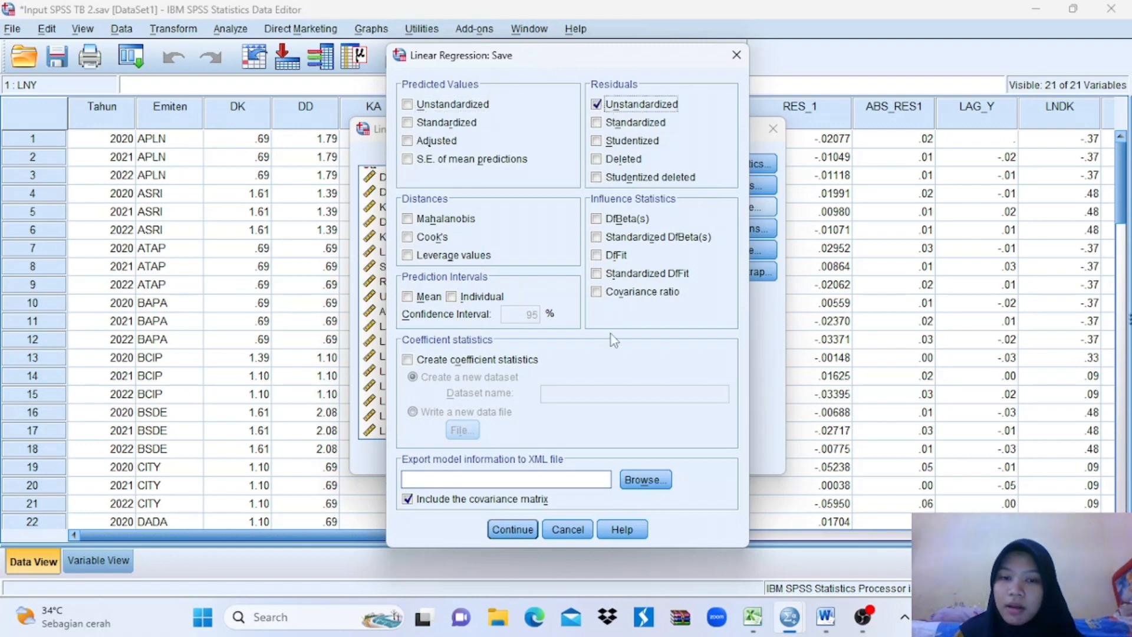
{"action": "left_click", "coordinate": [512, 529]}
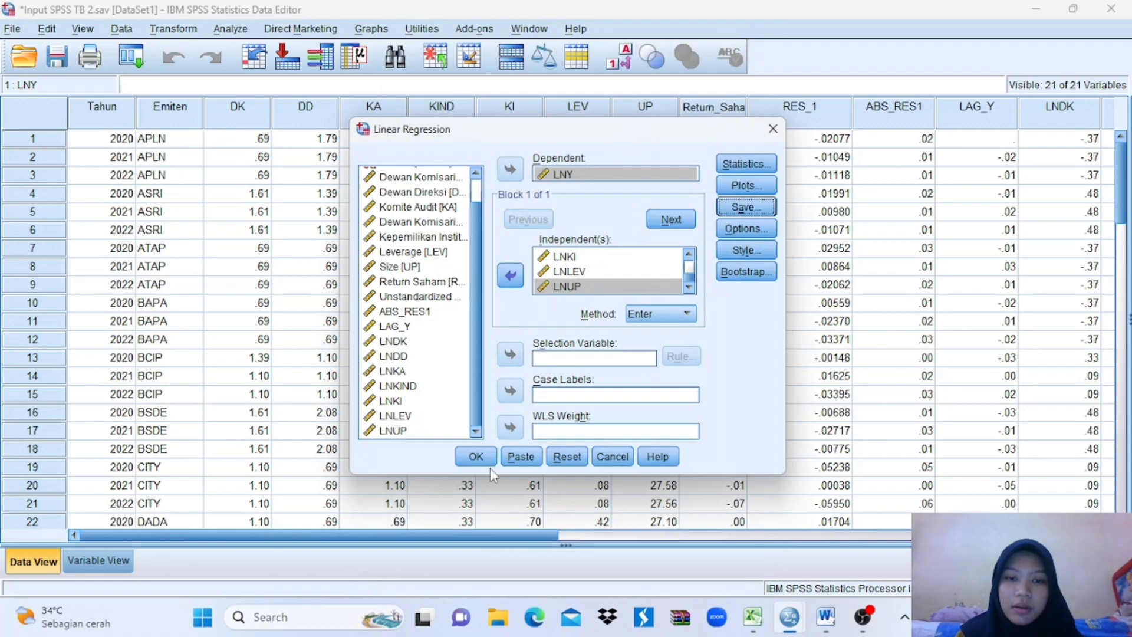
{"action": "left_click", "coordinate": [476, 457]}
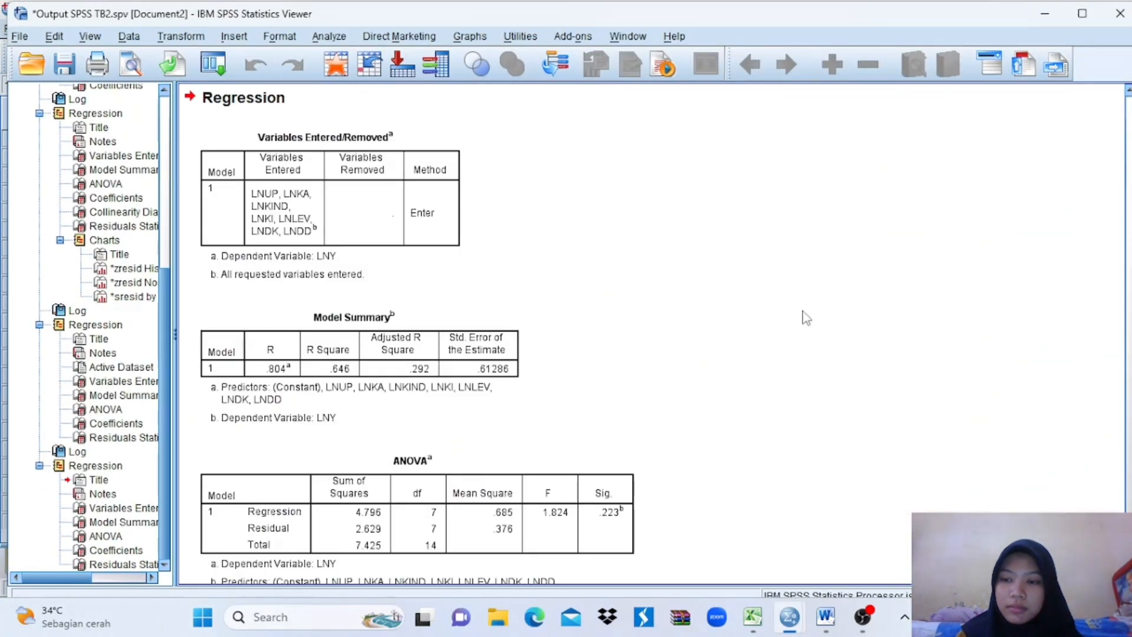
{"action": "left_click", "coordinate": [1046, 14]}
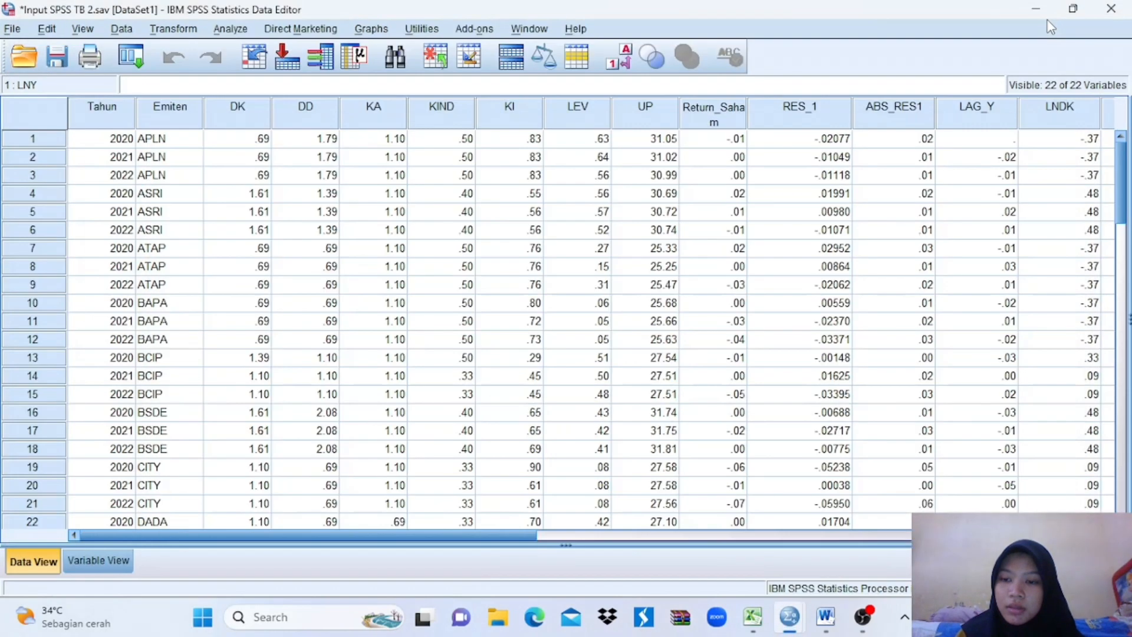
Run a one-sample Kolmogorov-Smirnov test against the normal distribution on the newest unstandardized residual, starting from reset settings
{"action": "left_click", "coordinate": [224, 30]}
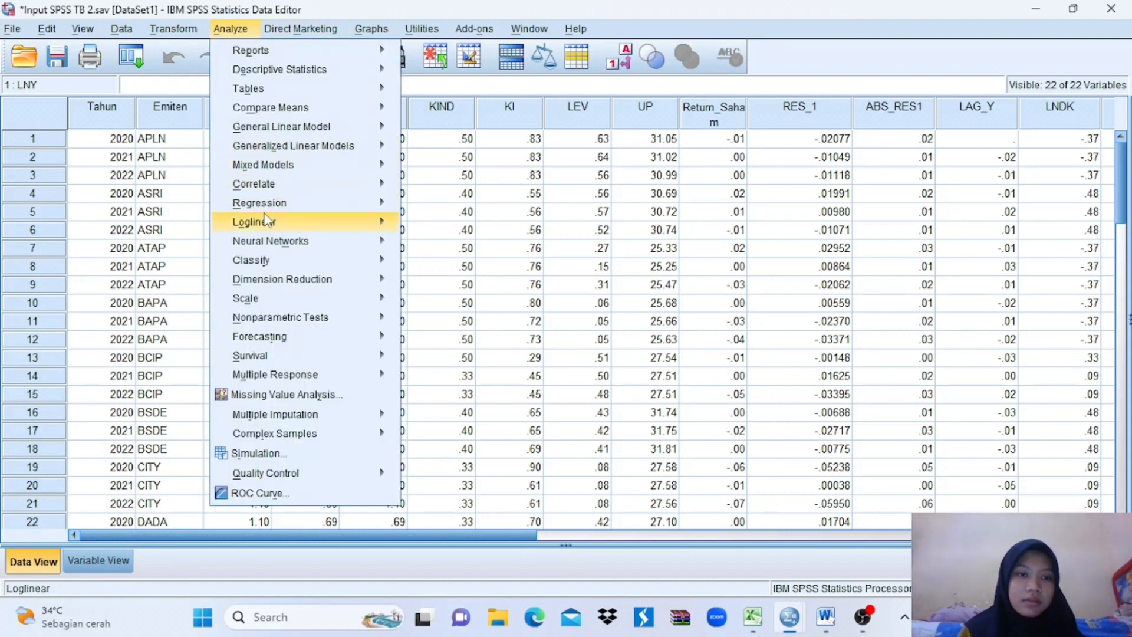
{"action": "mouse_move", "coordinate": [268, 383]}
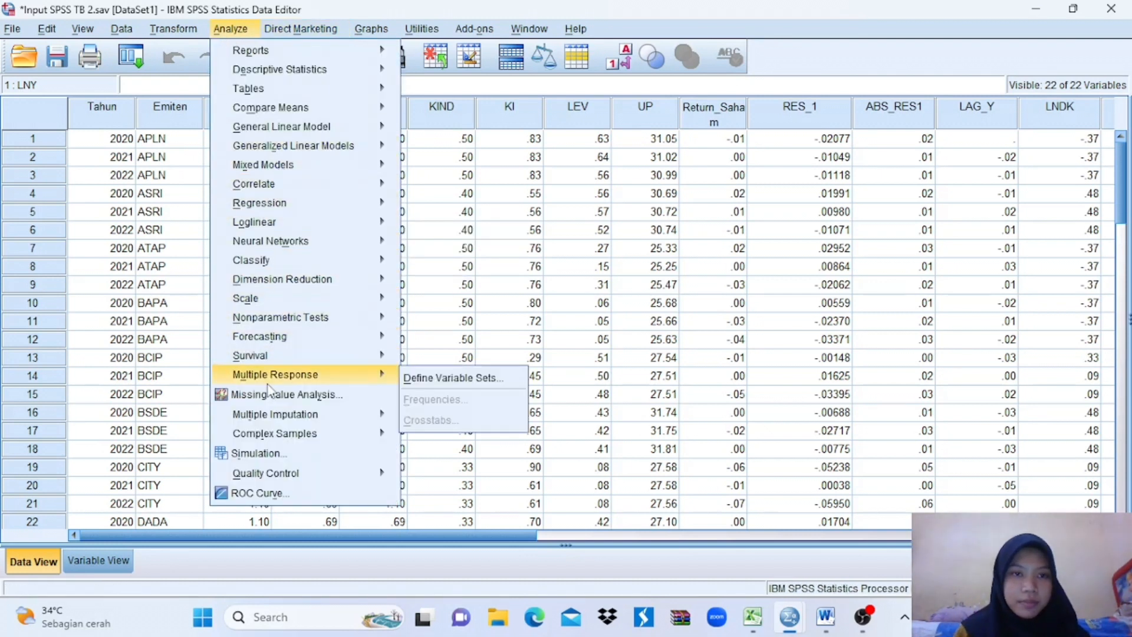
{"action": "mouse_move", "coordinate": [322, 320]}
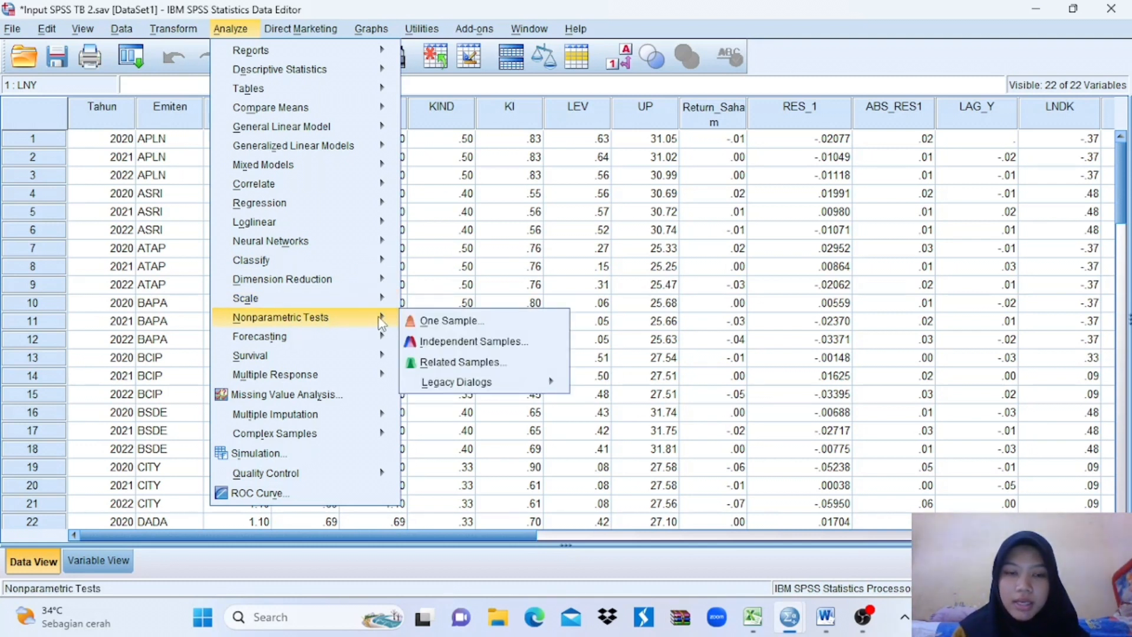
{"action": "mouse_move", "coordinate": [453, 384]}
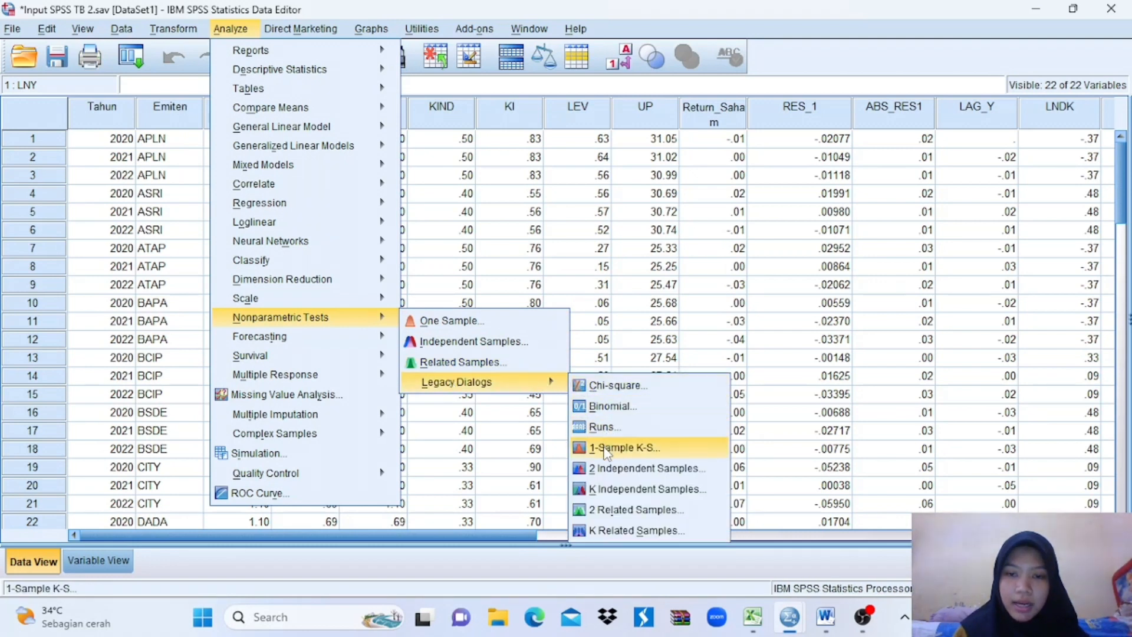
{"action": "left_click", "coordinate": [607, 450]}
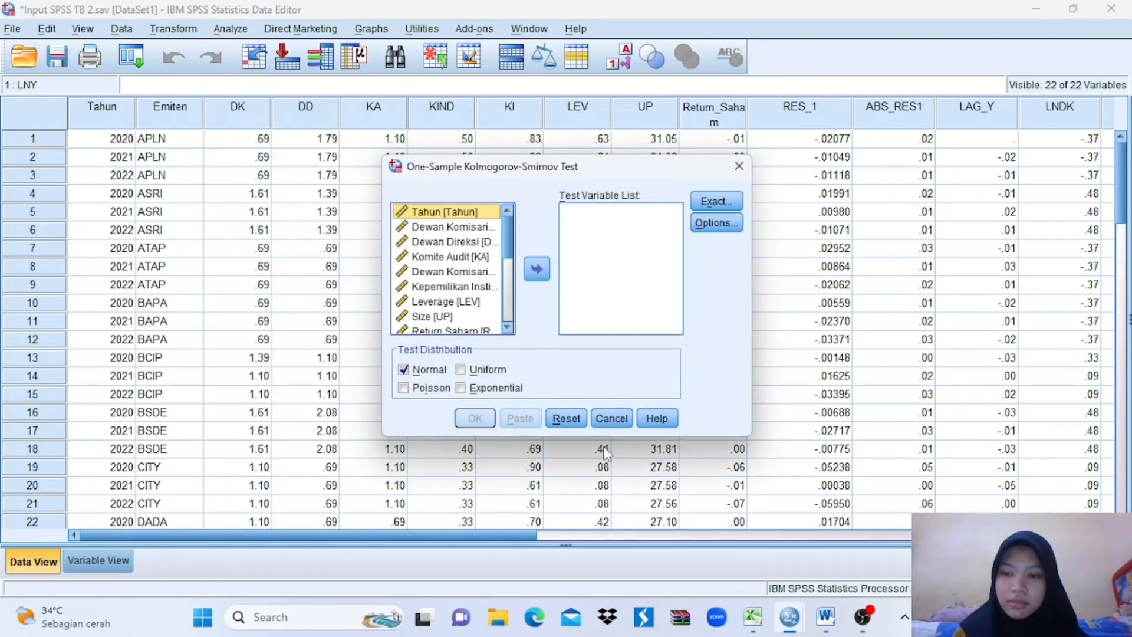
{"action": "left_click", "coordinate": [566, 419]}
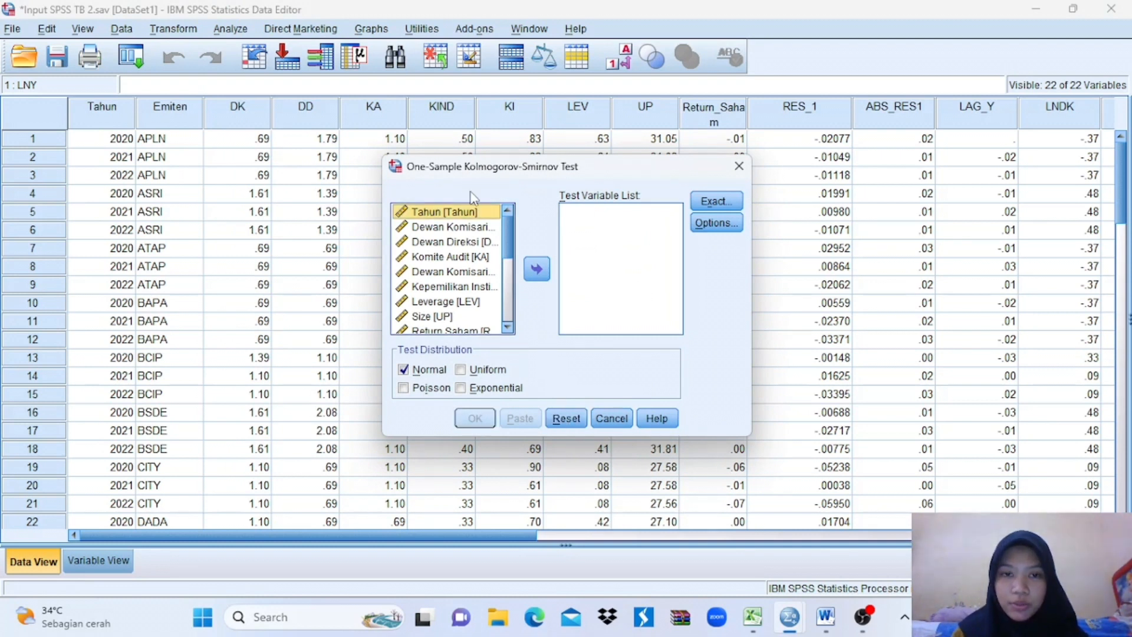
{"action": "left_click_drag", "start_coordinate": [508, 245], "coordinate": [509, 305]}
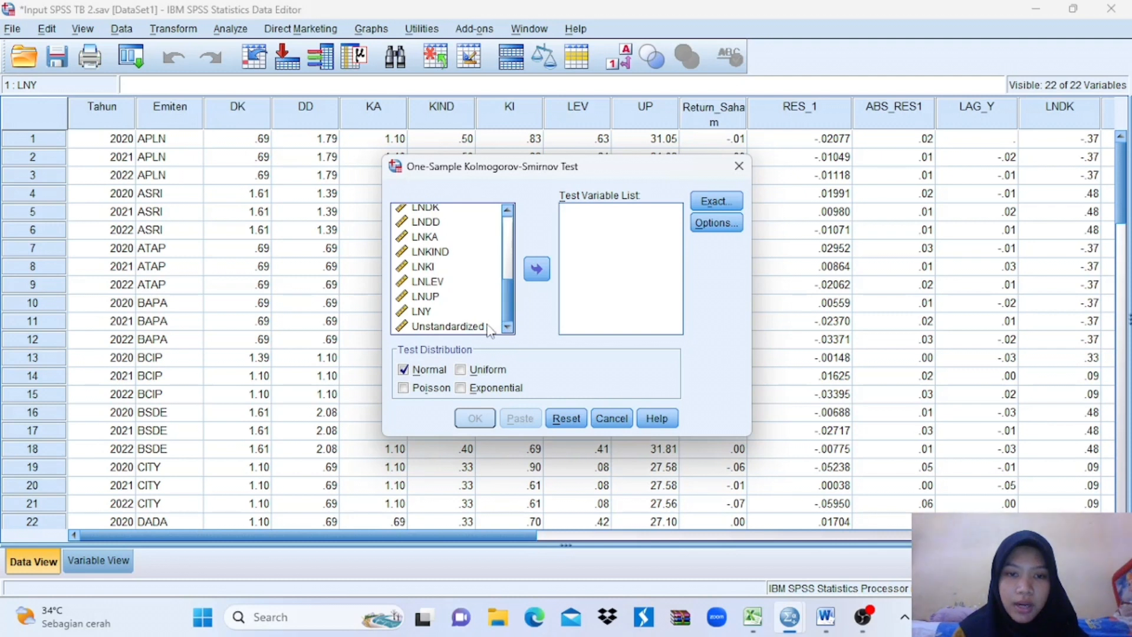
{"action": "left_click", "coordinate": [489, 326]}
{"action": "left_click", "coordinate": [544, 282]}
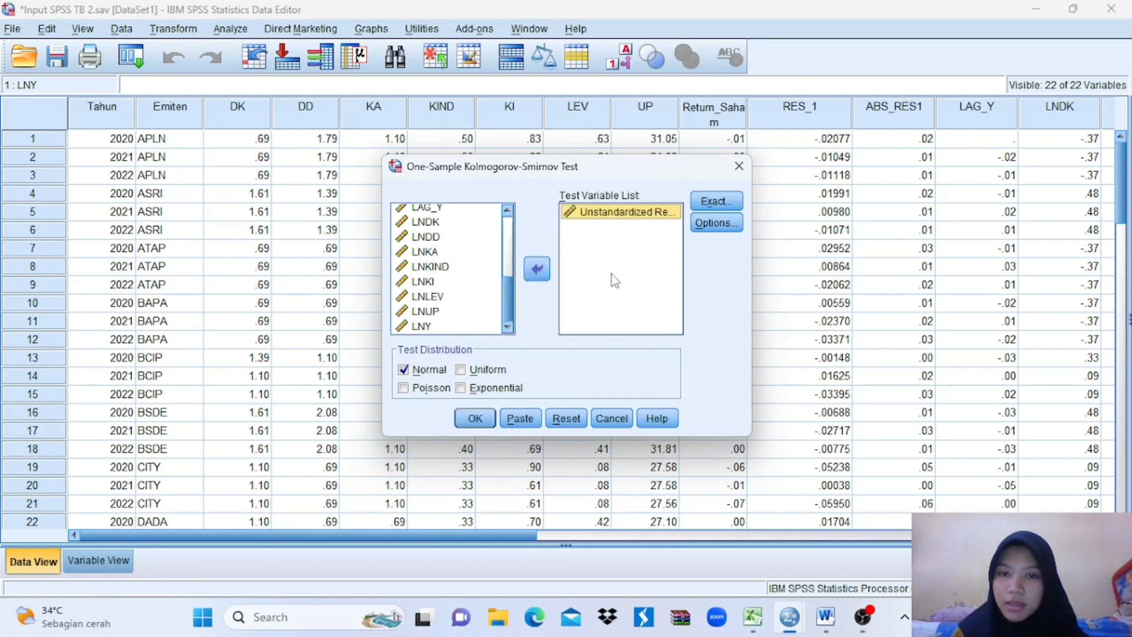
{"action": "left_click", "coordinate": [475, 419]}
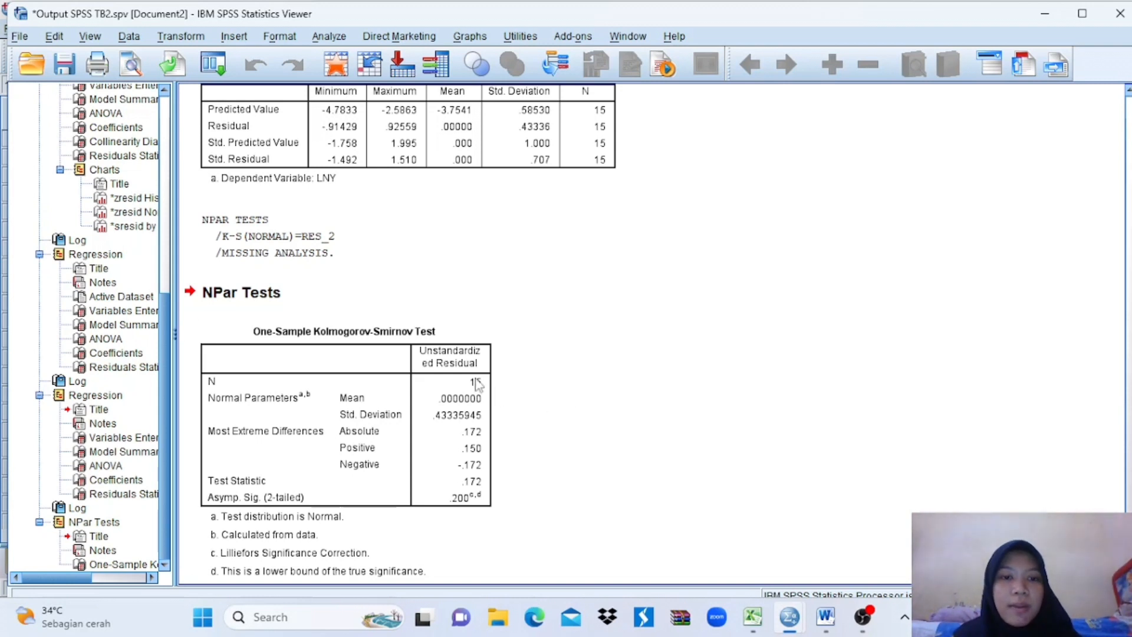
Copy the new One-Sample Kolmogorov-Smirnov Test table and paste it below the Pengobatan Uji Normalitas heading in the Word document
{"action": "left_click", "coordinate": [448, 356]}
{"action": "right_click", "coordinate": [447, 357]}
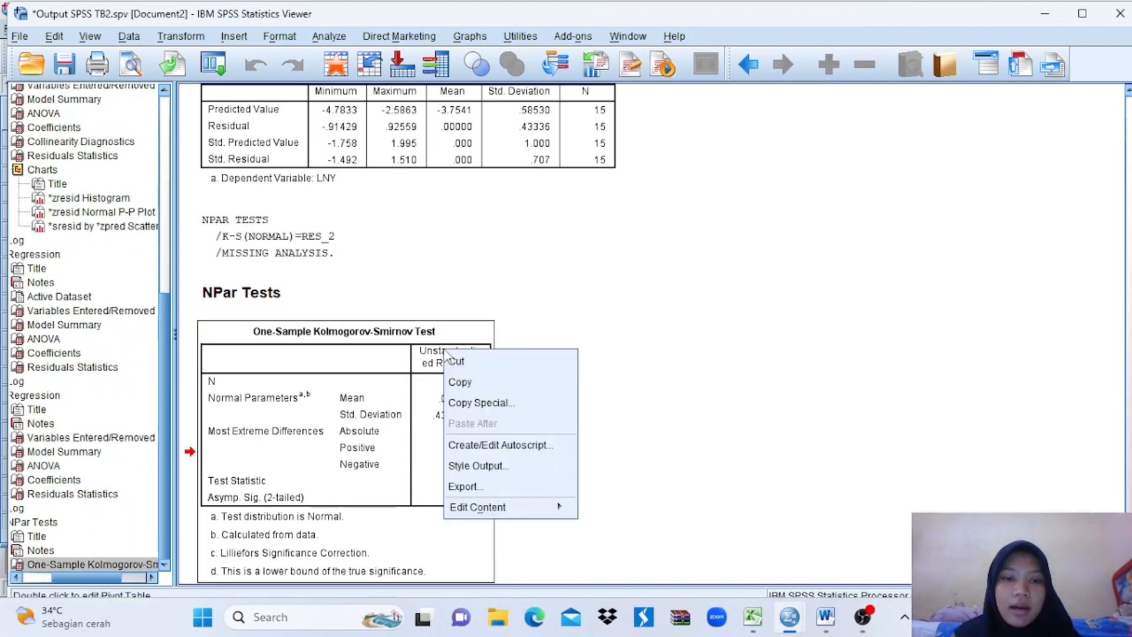
{"action": "left_click", "coordinate": [470, 382]}
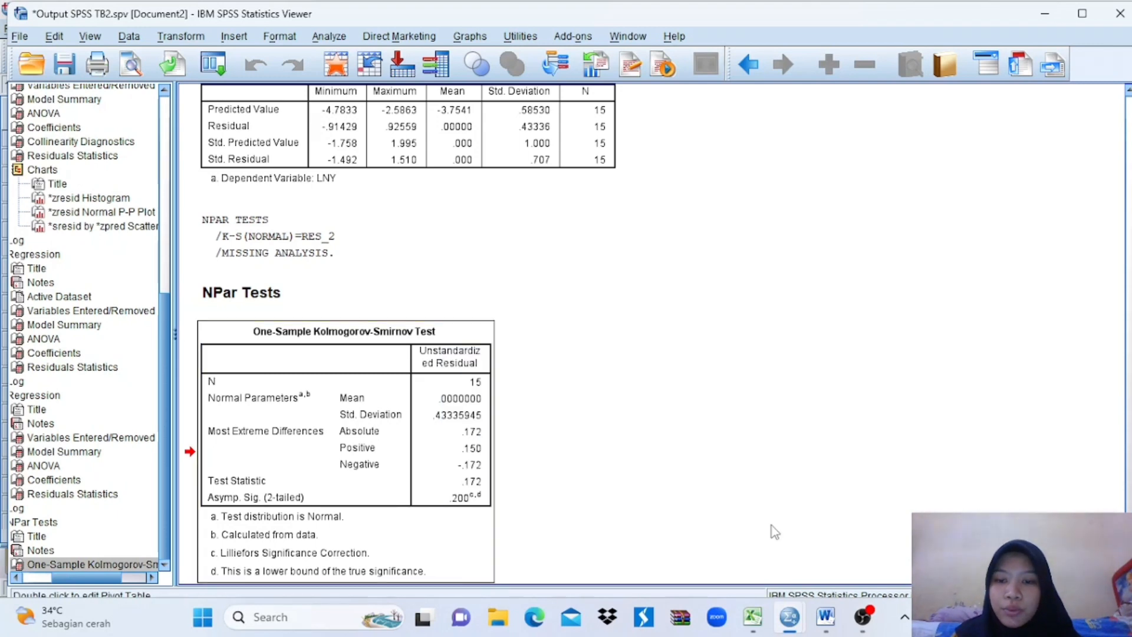
{"action": "left_click", "coordinate": [832, 624]}
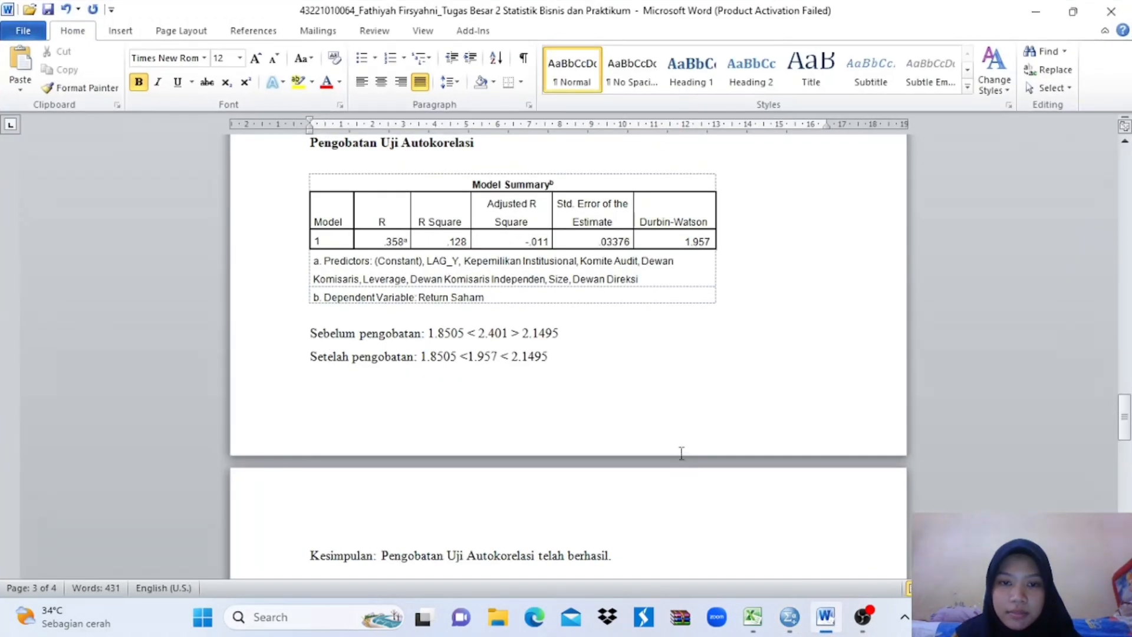
{"action": "scroll", "coordinate": [681, 453], "scroll_direction": "up", "scroll_amount": 15}
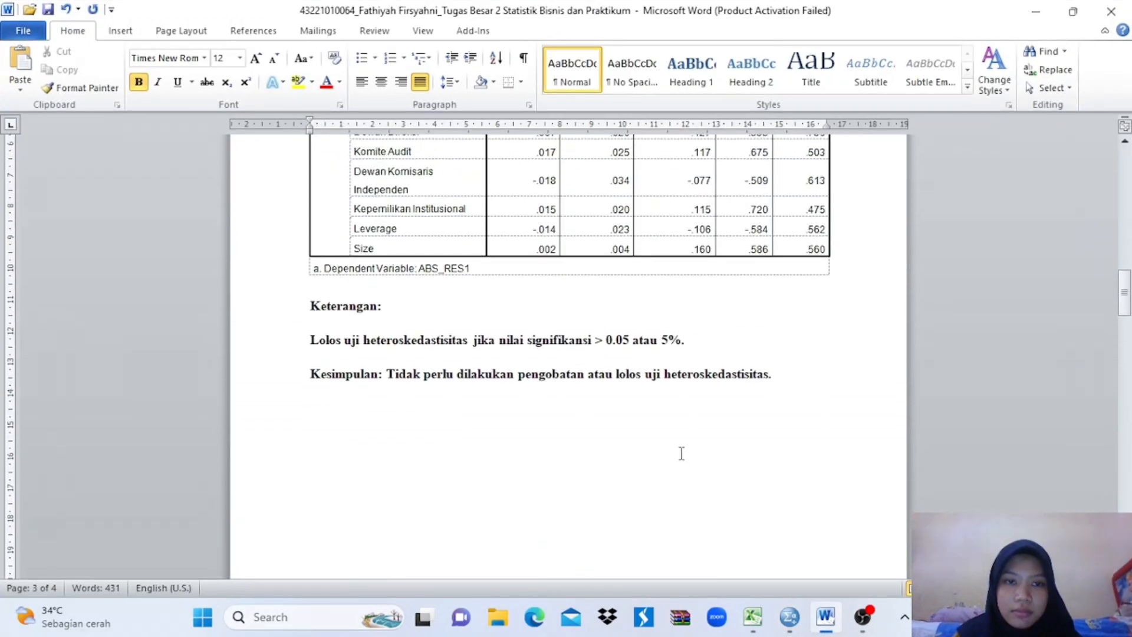
{"action": "scroll", "coordinate": [680, 454], "scroll_direction": "up", "scroll_amount": 12}
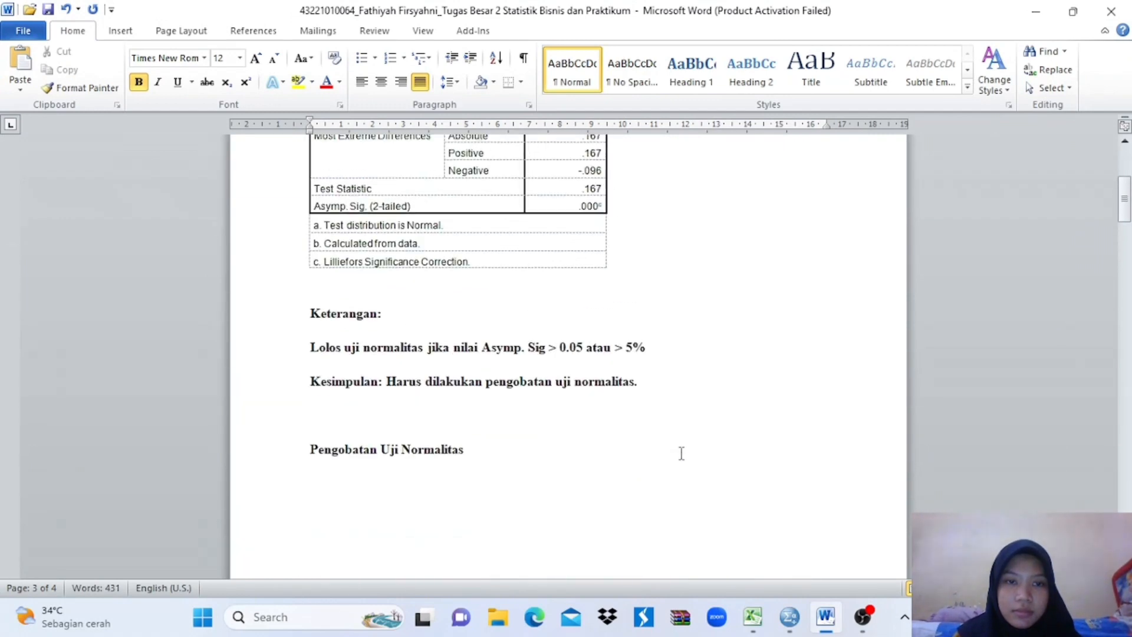
{"action": "left_click", "coordinate": [501, 458]}
{"action": "key", "text": "Return"}
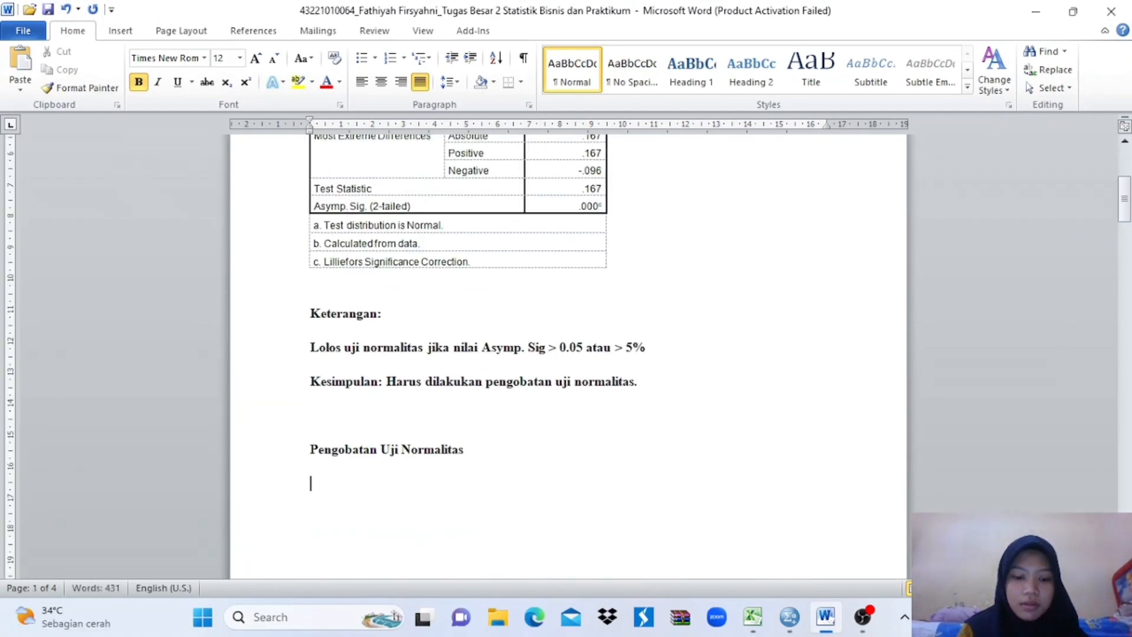
{"action": "right_click", "coordinate": [313, 483]}
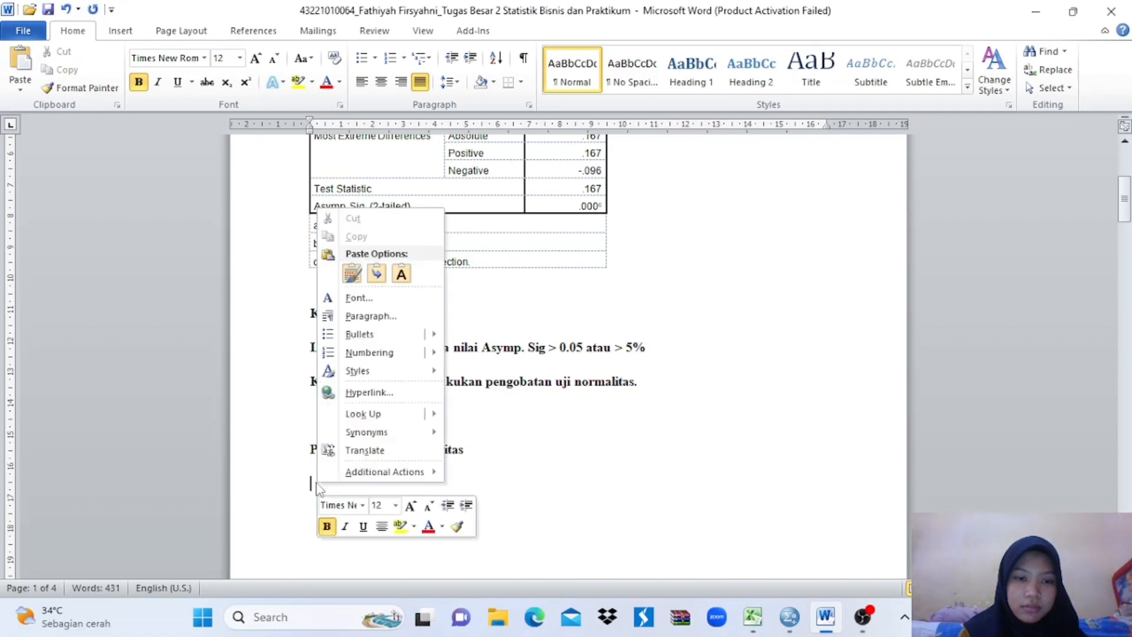
{"action": "left_click", "coordinate": [377, 274]}
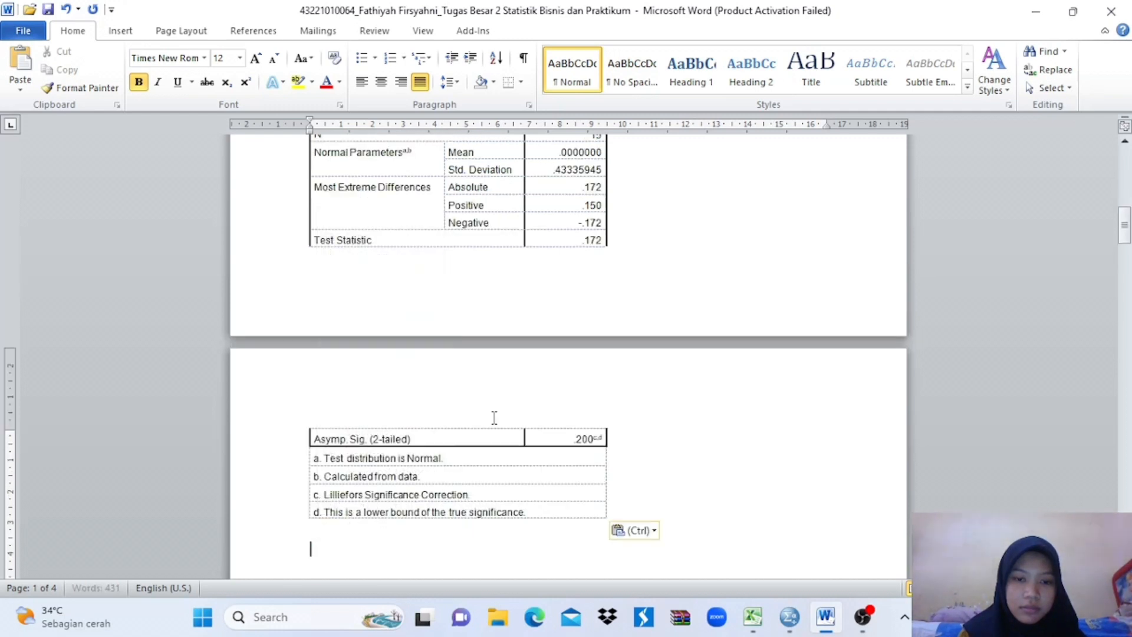
Insert blank lines before the Pengobatan Uji Normalitas heading to move it and its table onto the next page, and place the cursor below the table
{"action": "scroll", "coordinate": [494, 417], "scroll_direction": "up", "scroll_amount": 6}
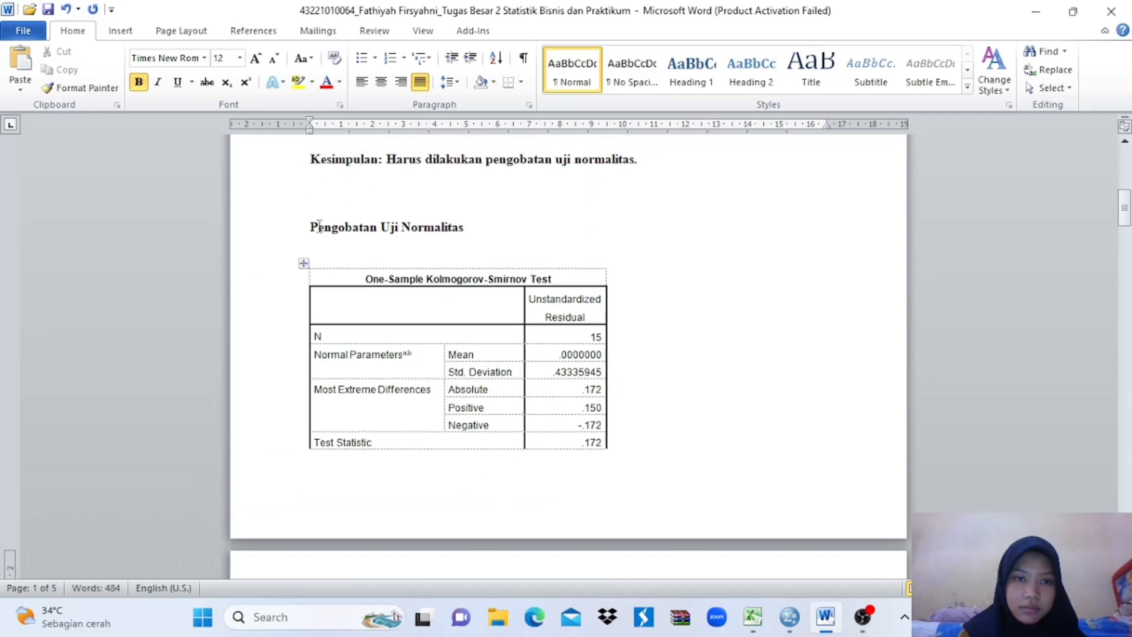
{"action": "left_click", "coordinate": [310, 227]}
{"action": "key", "text": "Return"}
{"action": "key", "text": "Return"}
{"action": "key", "text": "Return"}
{"action": "key", "text": "Return"}
{"action": "key", "text": "Return"}
{"action": "key", "text": "Return"}
{"action": "key", "text": "Return"}
{"action": "key", "text": "Return"}
{"action": "key", "text": "Return"}
{"action": "key", "text": "Return"}
{"action": "key", "text": "Return"}
{"action": "key", "text": "Return"}
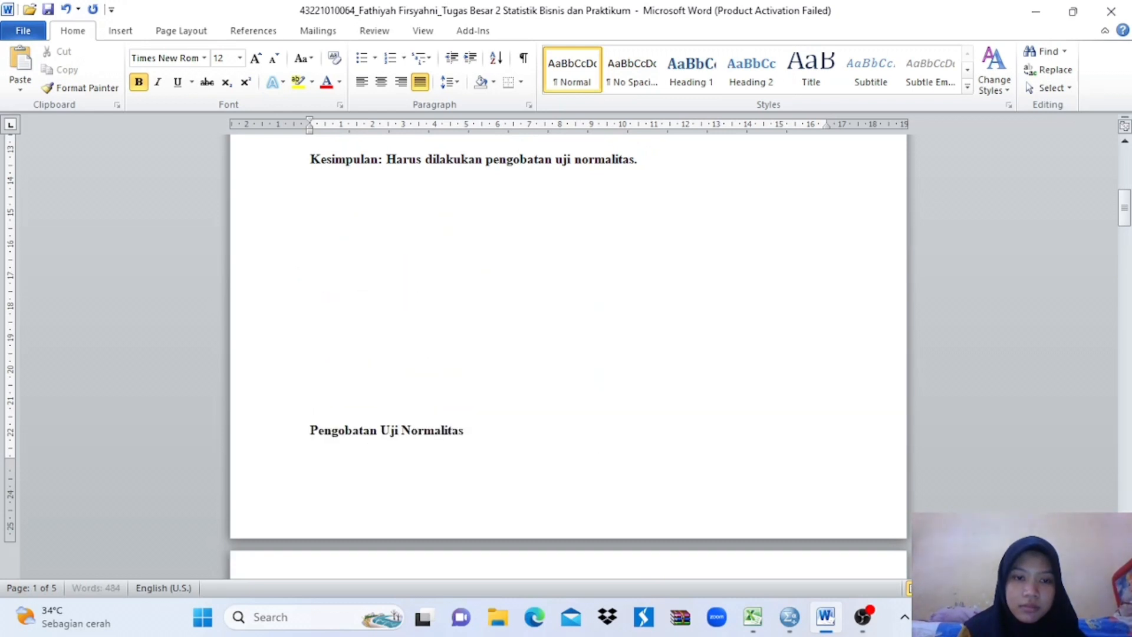
{"action": "key", "text": "Return"}
{"action": "key", "text": "Return"}
{"action": "scroll", "coordinate": [415, 261], "scroll_direction": "down", "scroll_amount": 7}
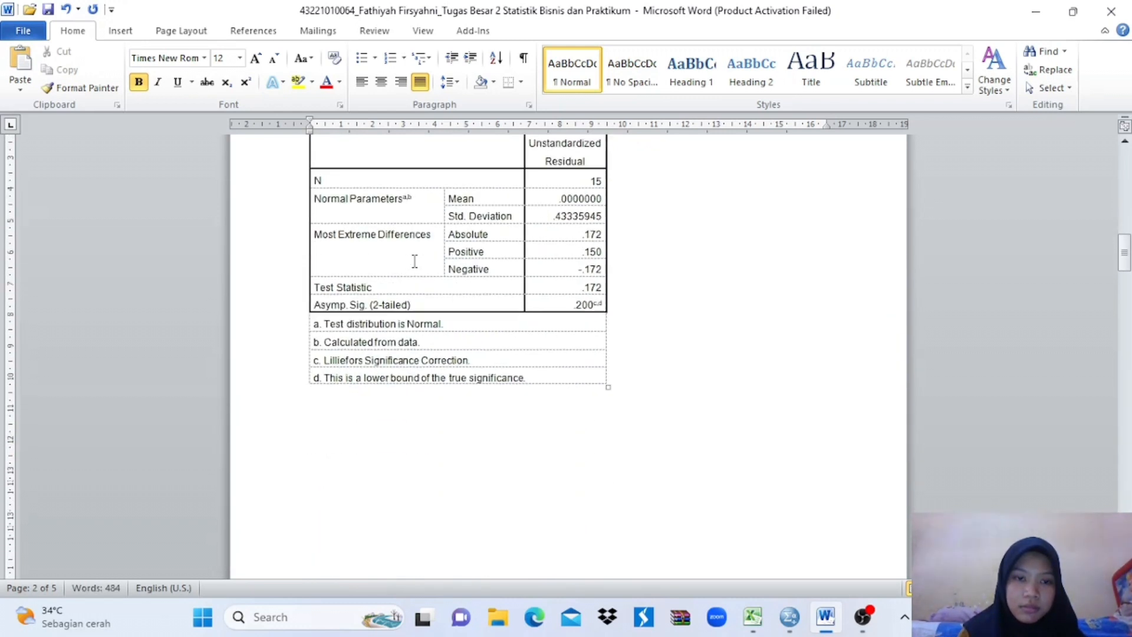
{"action": "scroll", "coordinate": [387, 409], "scroll_direction": "up", "scroll_amount": 2}
{"action": "left_click", "coordinate": [354, 449]}
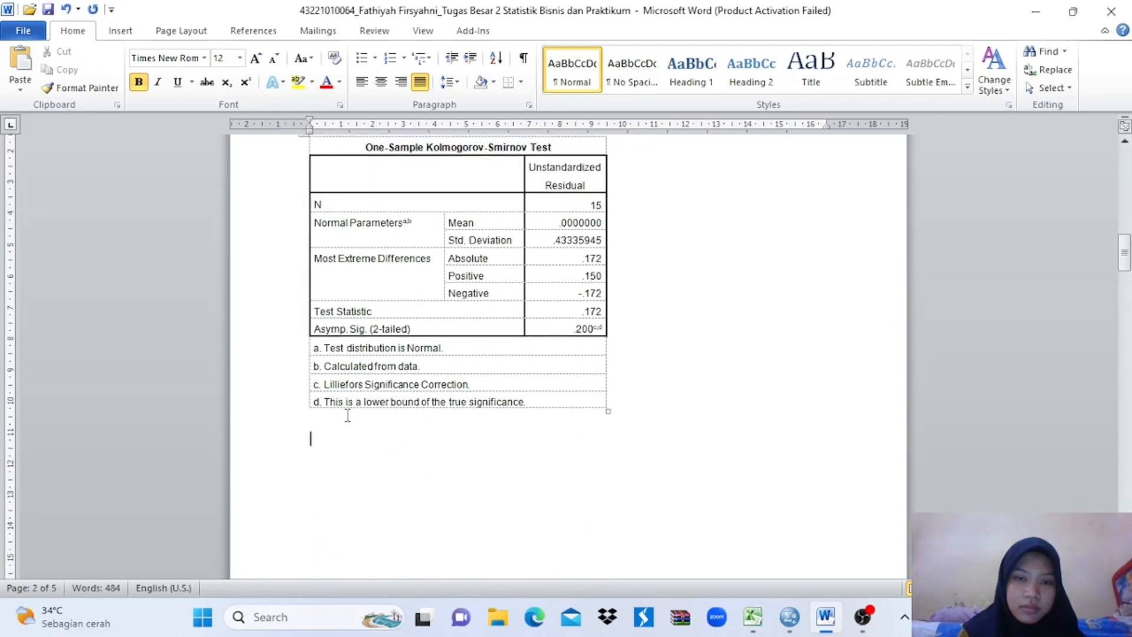
{"action": "scroll", "coordinate": [663, 332], "scroll_direction": "up", "scroll_amount": 1}
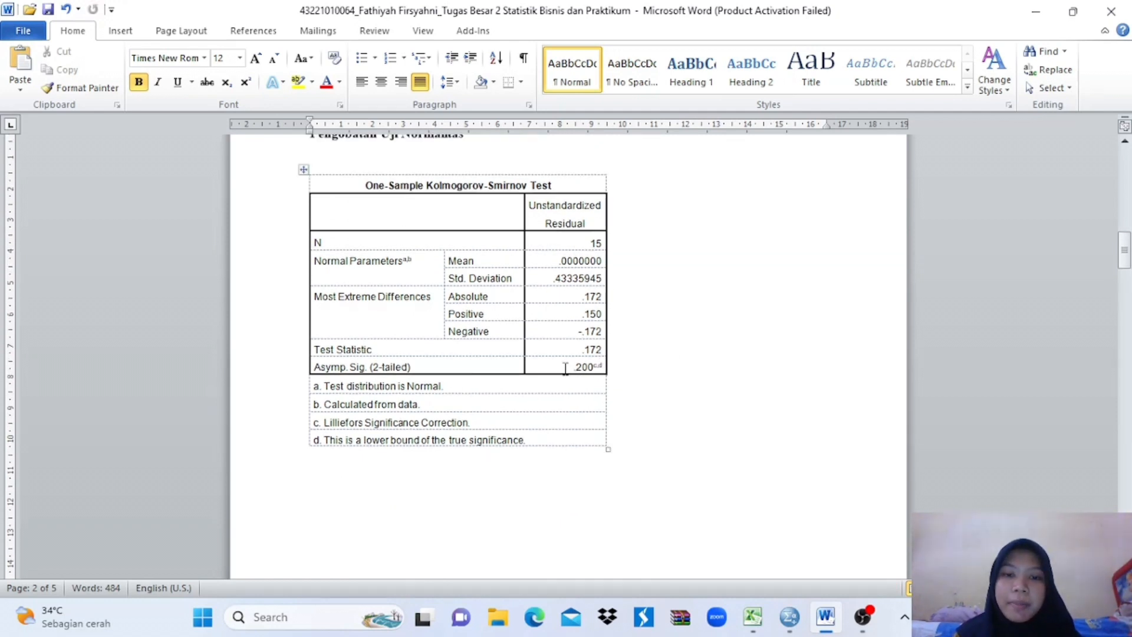
Write the conclusion line "Kesimpulan: Pengobatan Uji Normalitas Berhasil dilakuka" in bold below the Kolmogorov-Smirnov table of the normality treatment
{"action": "left_click_drag", "start_coordinate": [565, 368], "coordinate": [600, 368]}
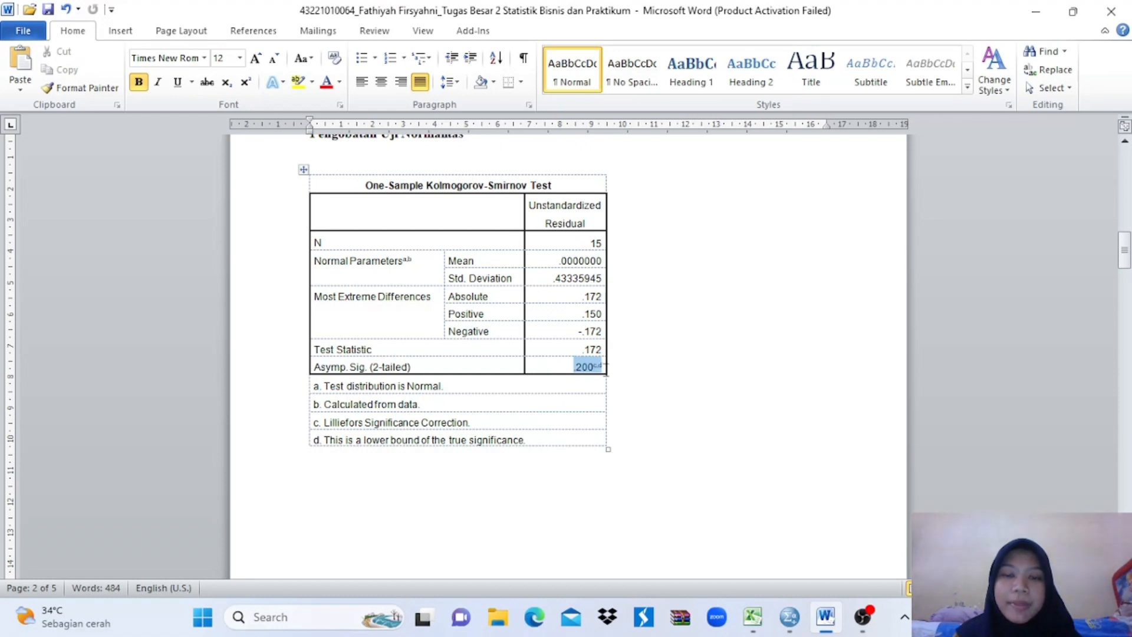
{"action": "left_click", "coordinate": [474, 479]}
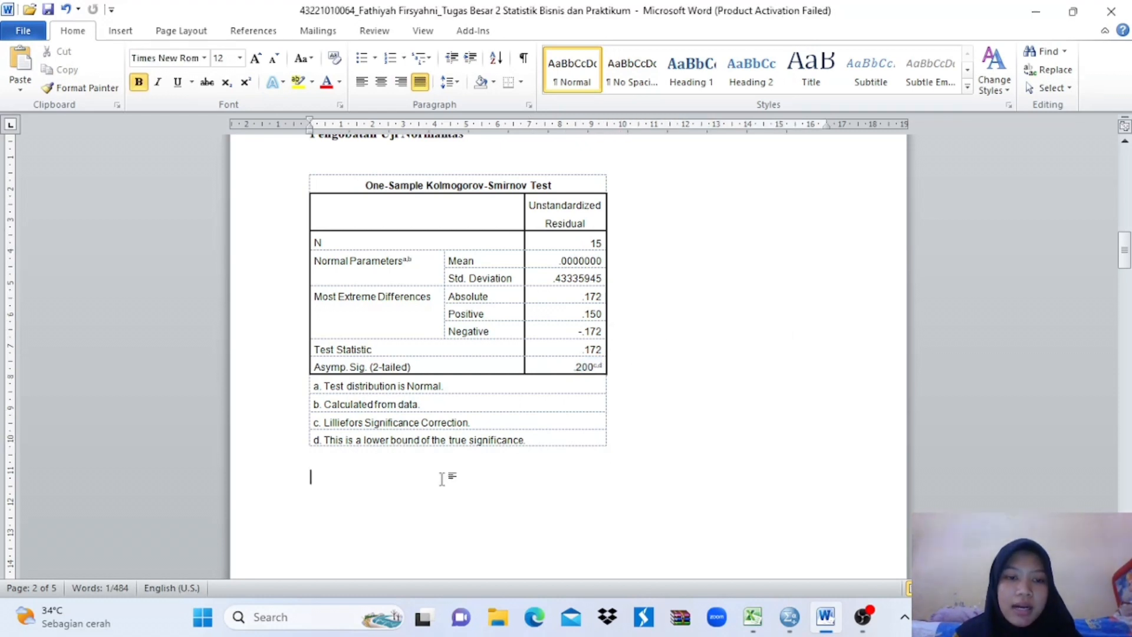
{"action": "type", "text": "Kesimpulan:"}
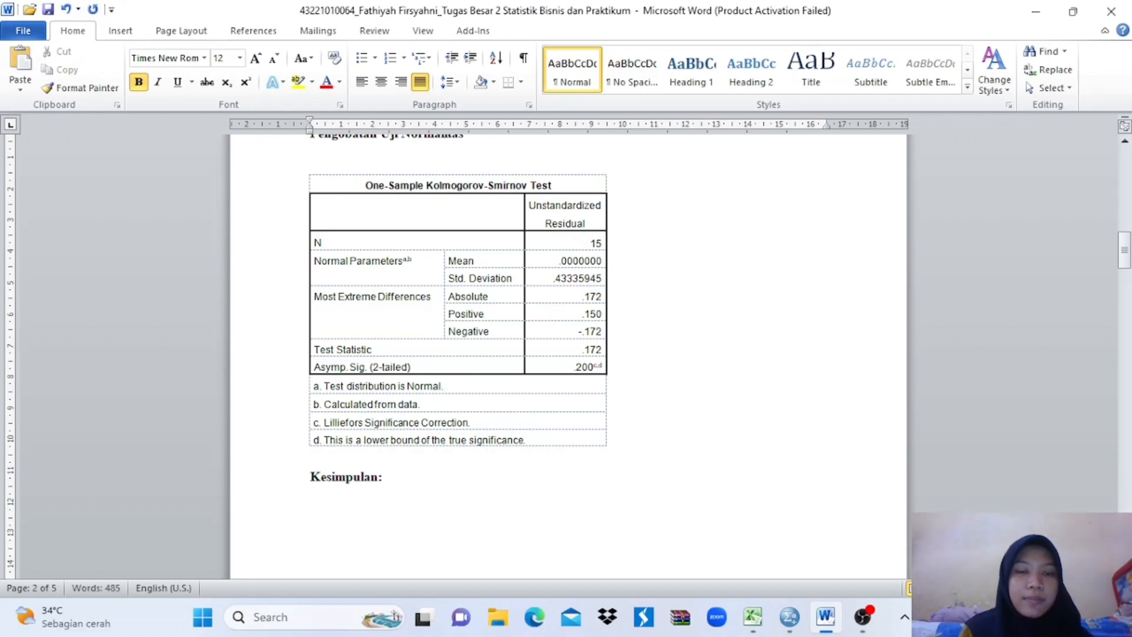
{"action": "type", "text": " Pen"}
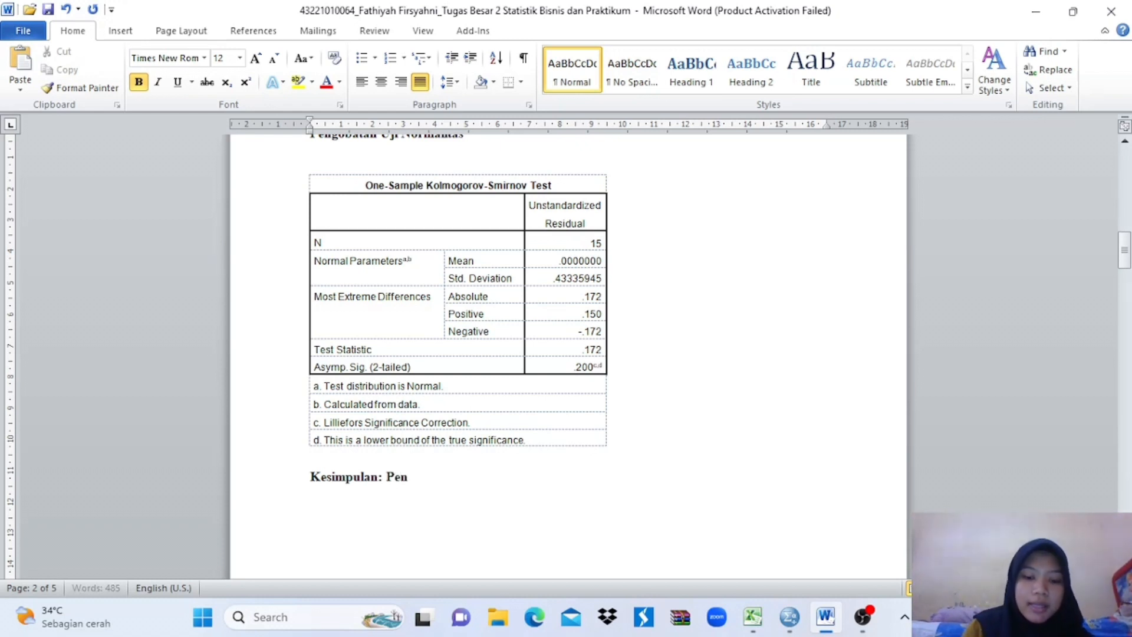
{"action": "type", "text": "gobatan Uji Normalita"}
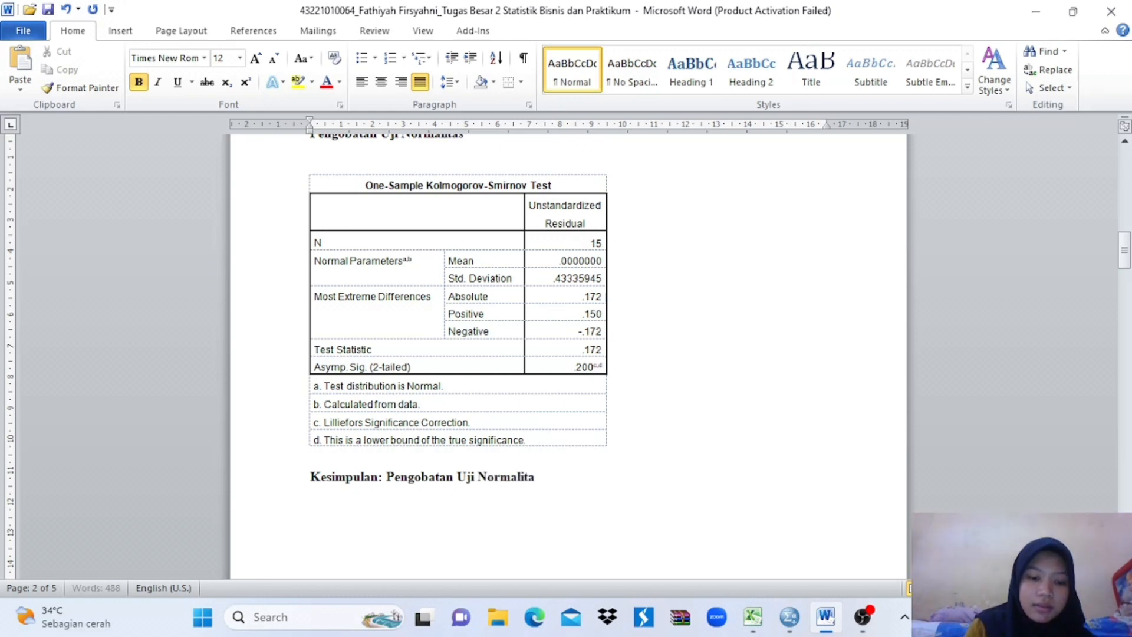
{"action": "type", "text": "s Berhasi"}
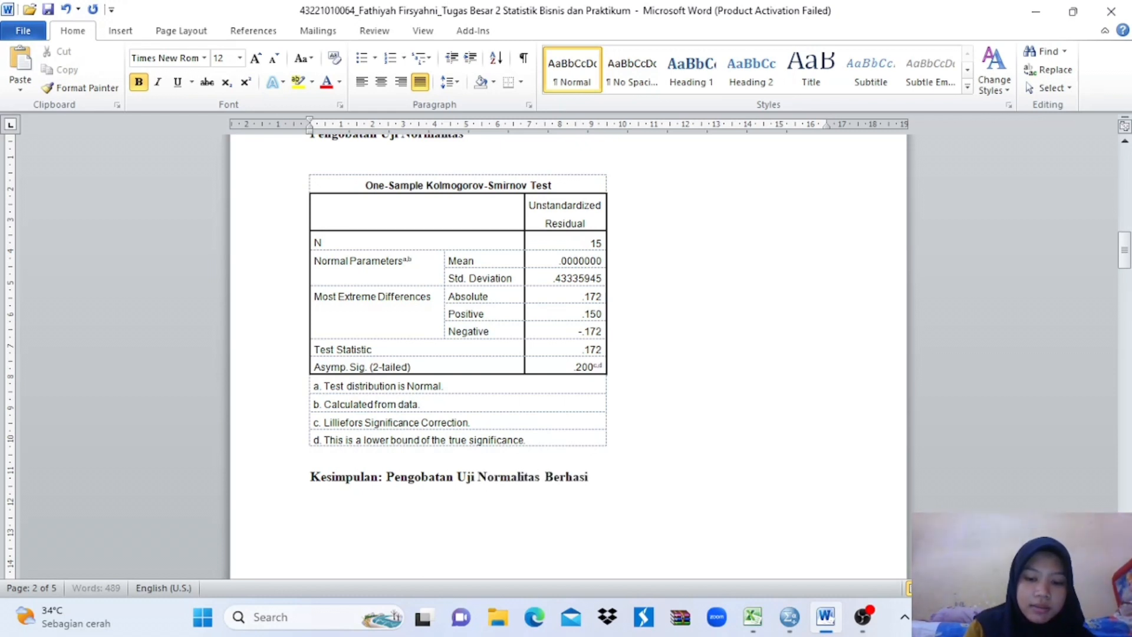
{"action": "type", "text": "l dilakuka"}
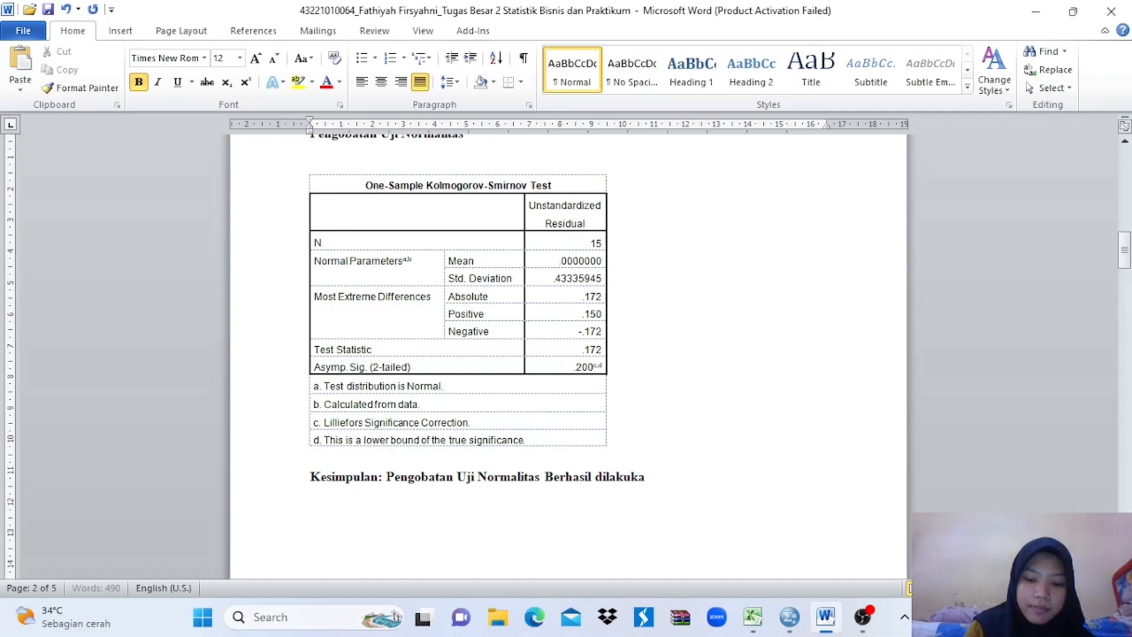